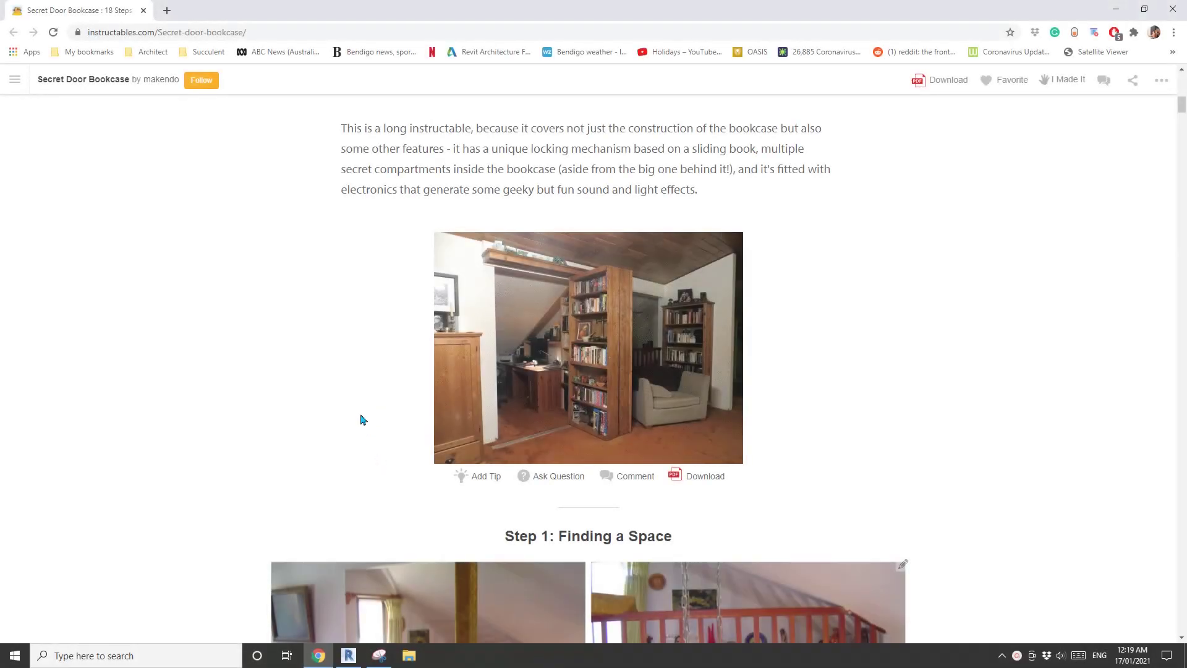
Switch to Revit and create a new family from the Metric Generic Model template.
{"action": "scroll", "coordinate": [383, 334], "scroll_direction": "down", "scroll_amount": 1}
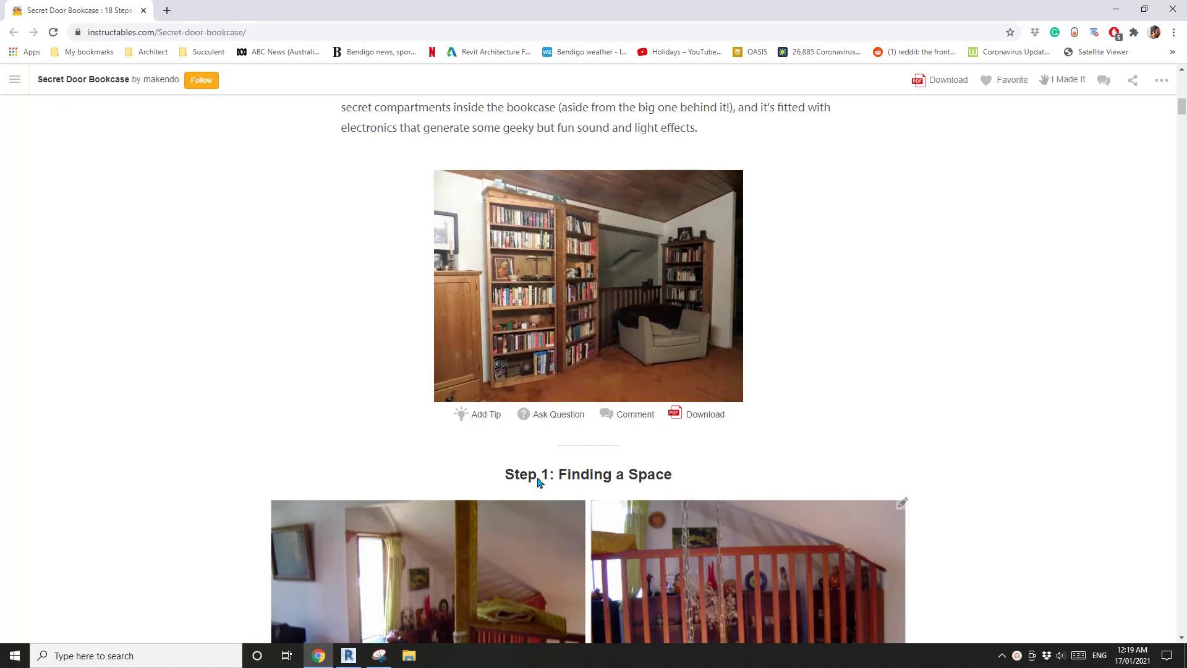
{"action": "left_click", "coordinate": [348, 655]}
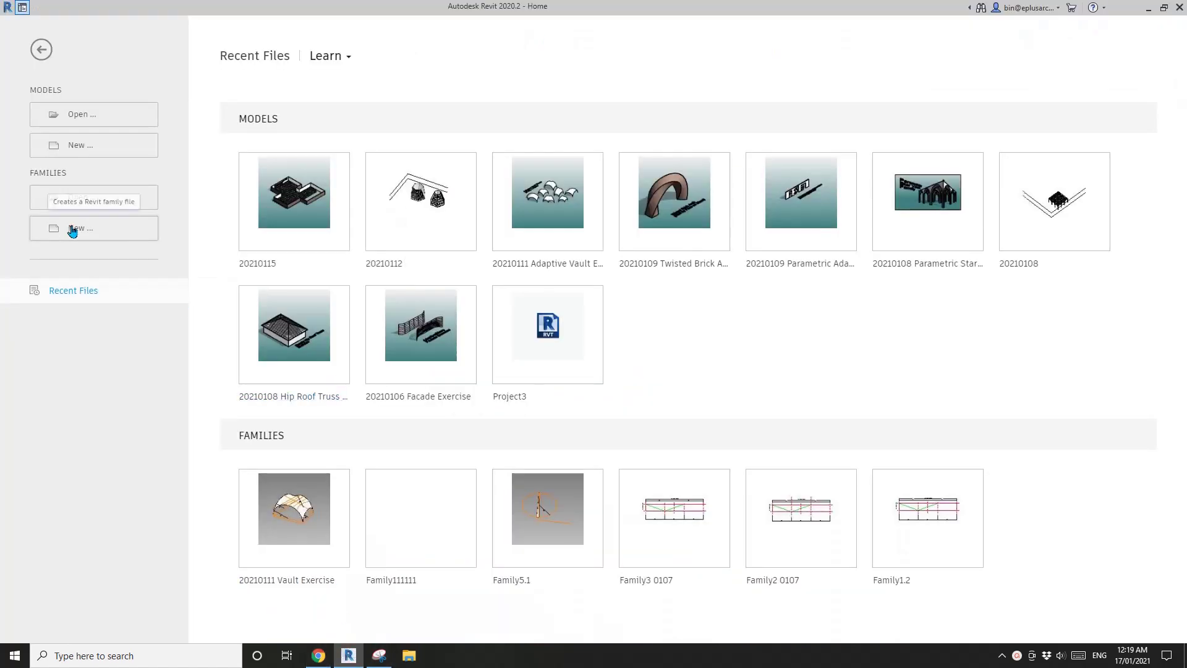
{"action": "left_click", "coordinate": [72, 229]}
{"action": "left_click", "coordinate": [587, 170]}
{"action": "left_click", "coordinate": [585, 199]}
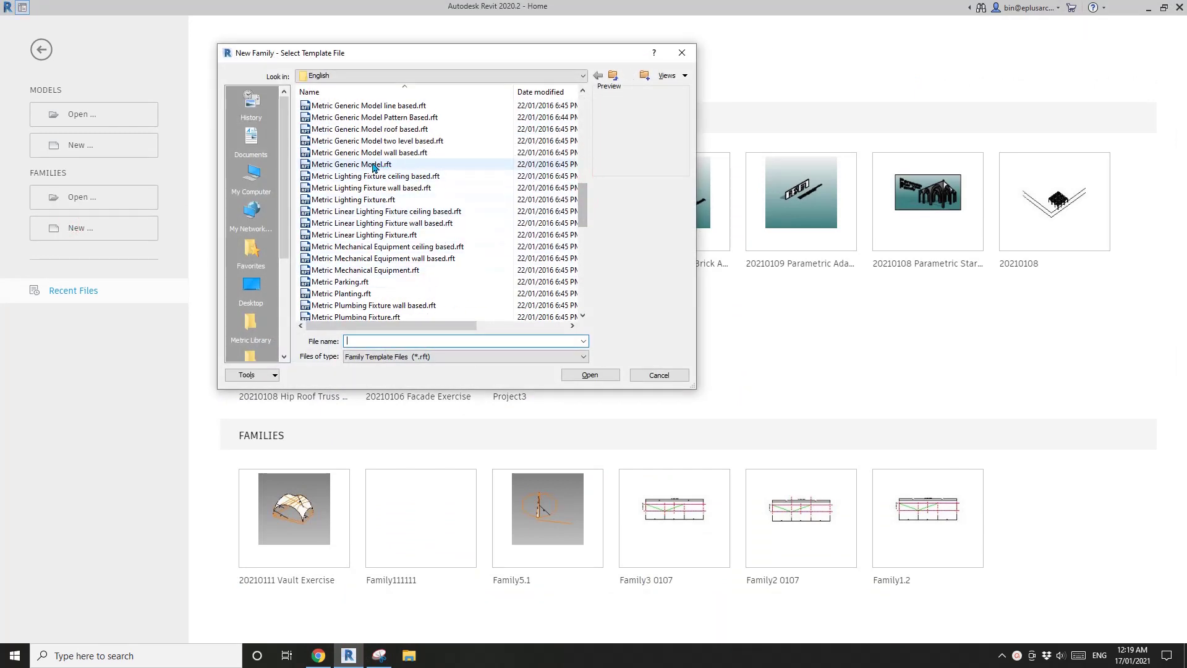
{"action": "left_click", "coordinate": [351, 165]}
{"action": "left_click", "coordinate": [586, 375]}
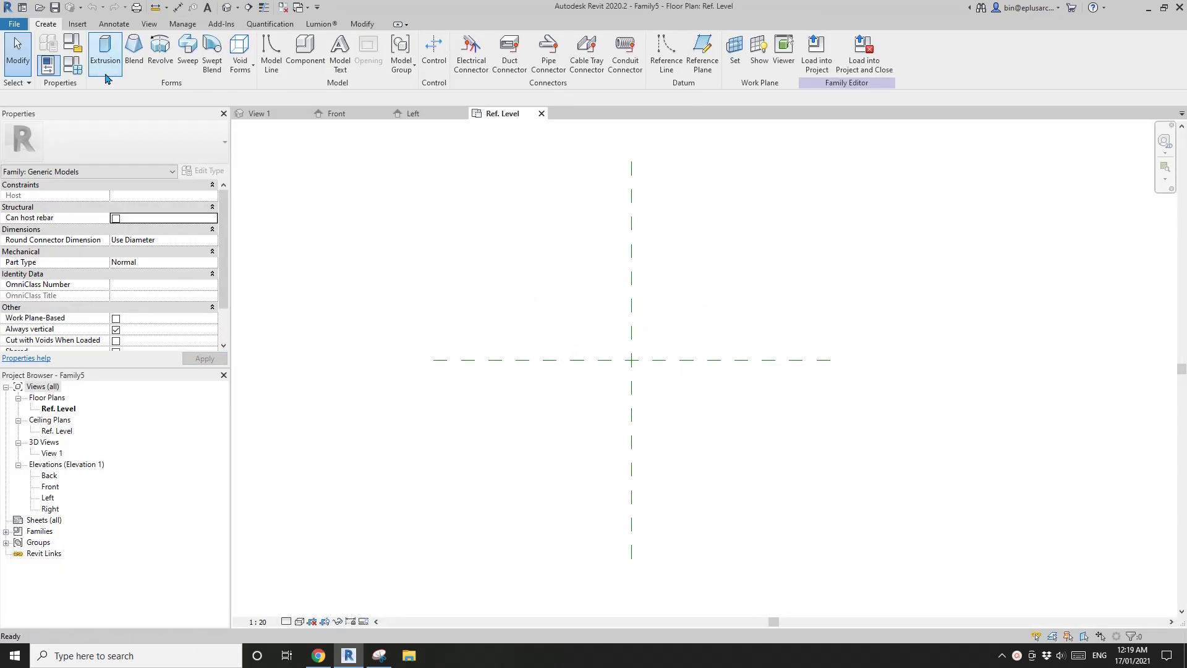
Examine the available family categories and their family parameters without changing the category.
{"action": "left_click", "coordinate": [75, 50]}
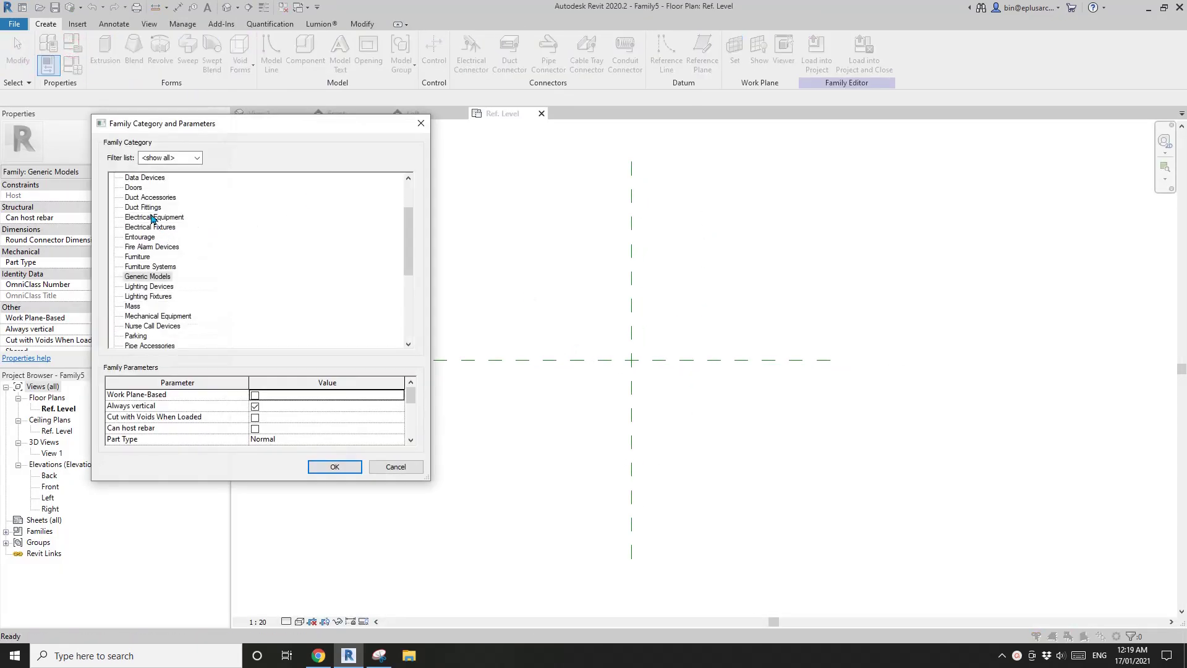
{"action": "left_click_drag", "start_coordinate": [407, 241], "coordinate": [407, 296]}
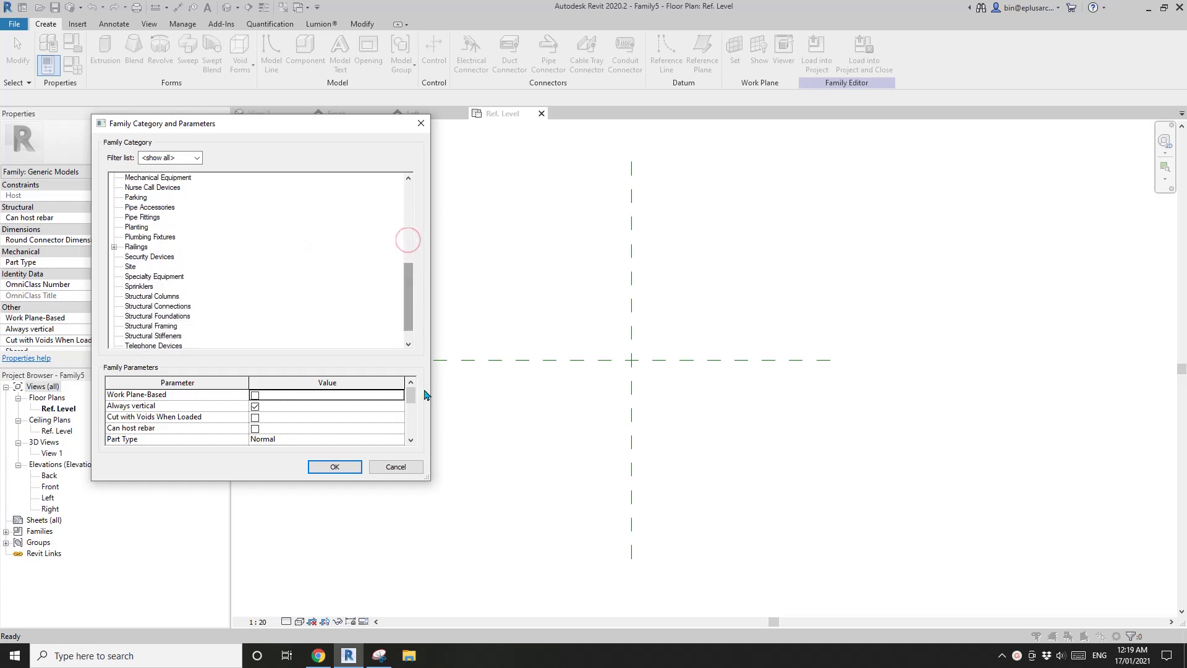
{"action": "left_click", "coordinate": [396, 468]}
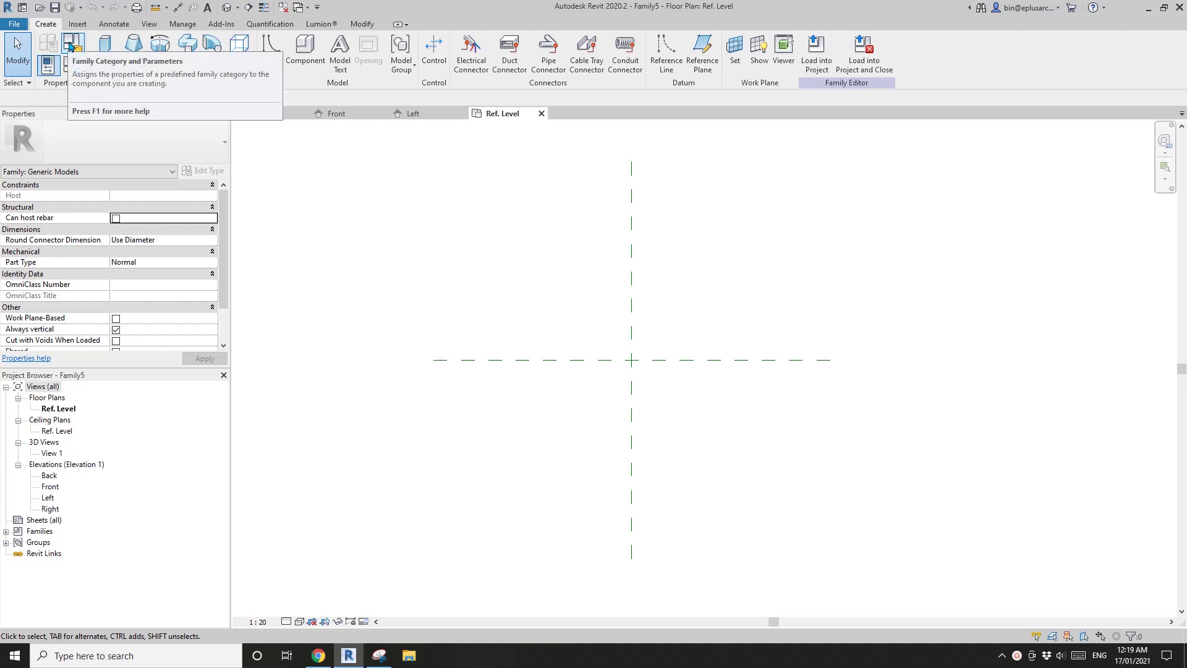
{"action": "left_click", "coordinate": [69, 47]}
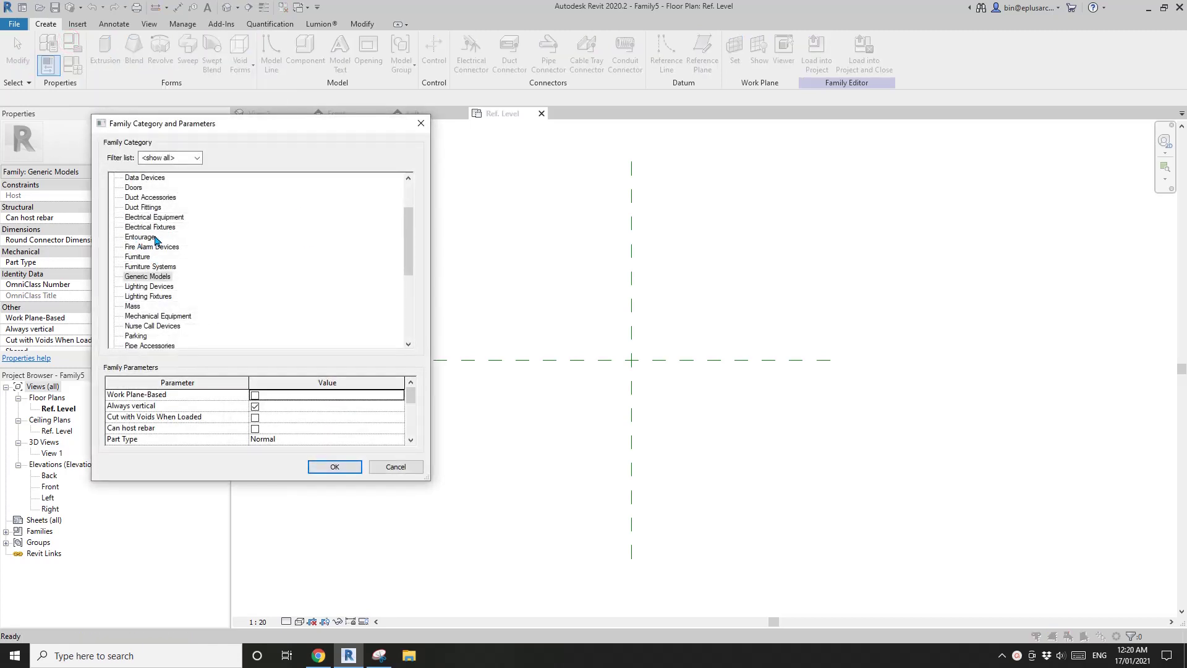
{"action": "left_click", "coordinate": [393, 466]}
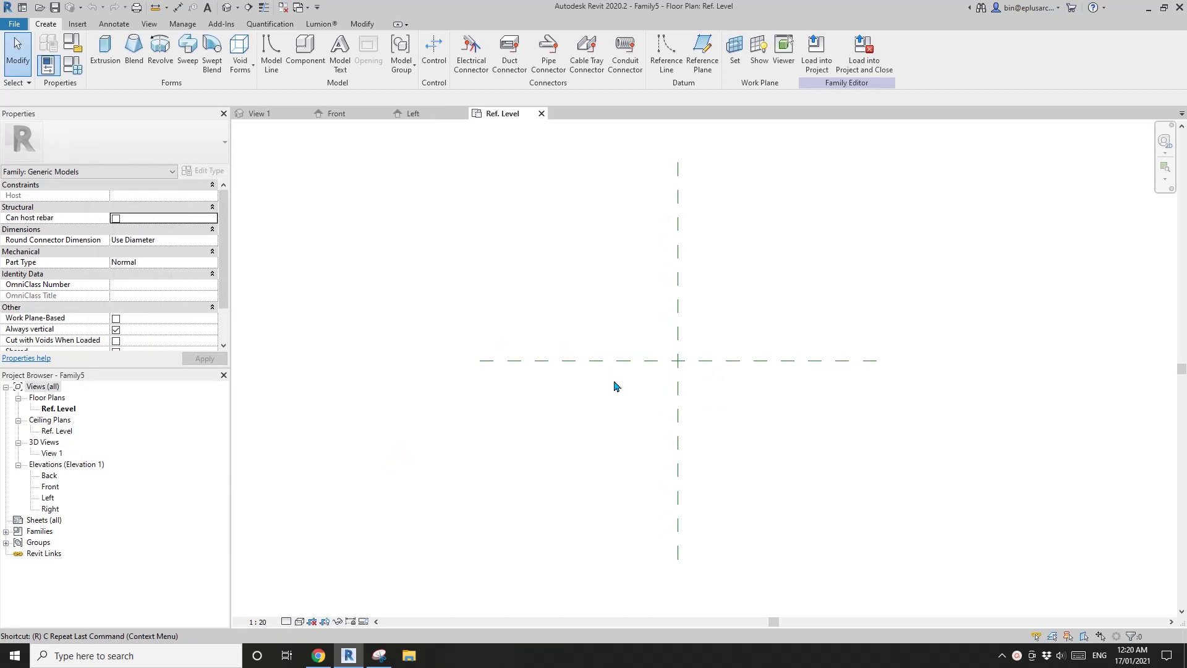
Draw two vertical reference planes, one on each side of the vertical centre plane, in the Ref. Level plan.
{"action": "middle_click_drag", "start_coordinate": [621, 375], "coordinate": [613, 385]}
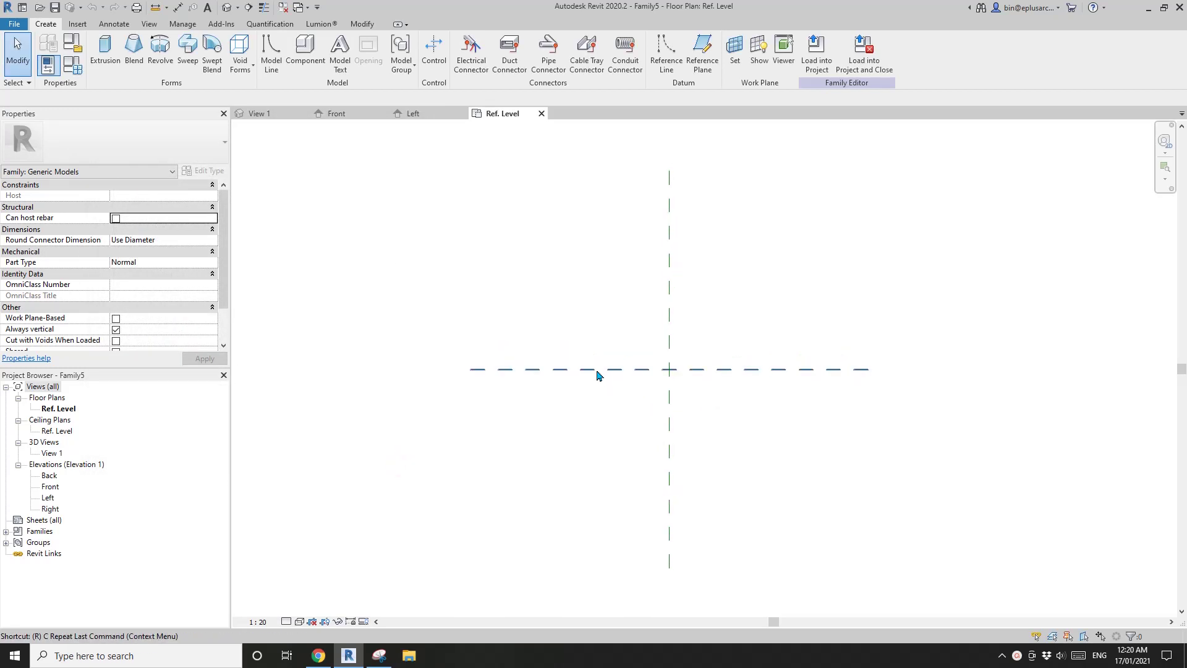
{"action": "key", "text": "p"}
{"action": "left_click", "coordinate": [586, 454]}
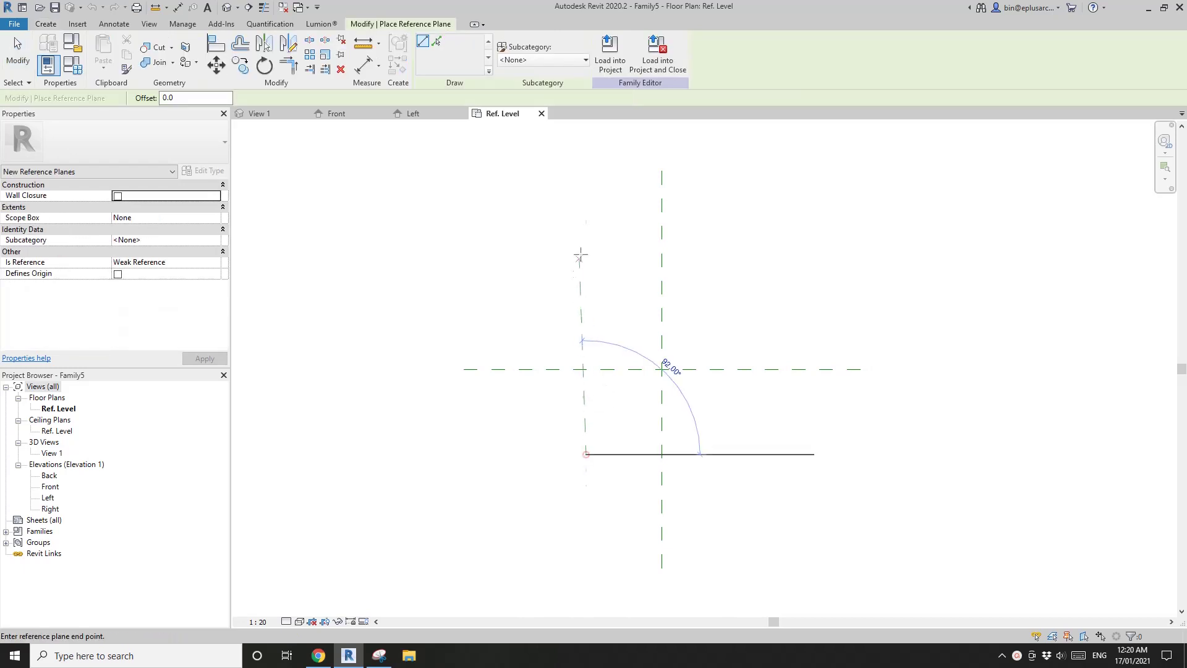
{"action": "left_click", "coordinate": [581, 234]}
{"action": "left_click", "coordinate": [747, 455]}
{"action": "left_click", "coordinate": [747, 242]}
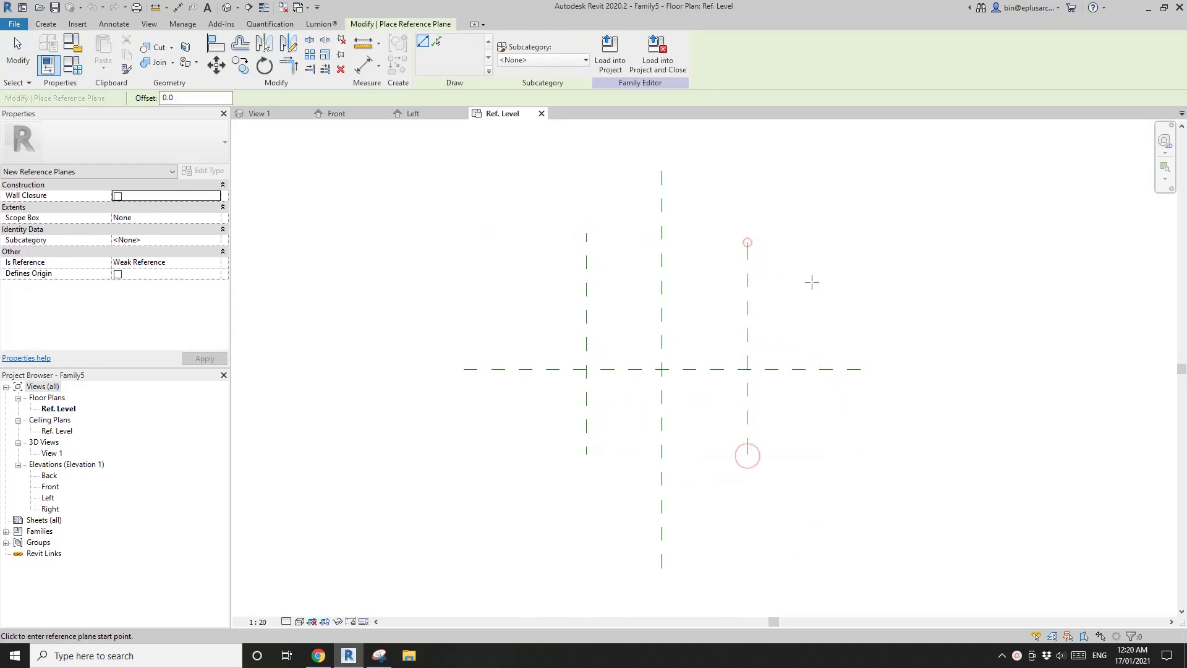
Draw two horizontal reference planes, one above and one below the horizontal centre plane.
{"action": "left_click", "coordinate": [525, 282]}
{"action": "left_click", "coordinate": [823, 413]}
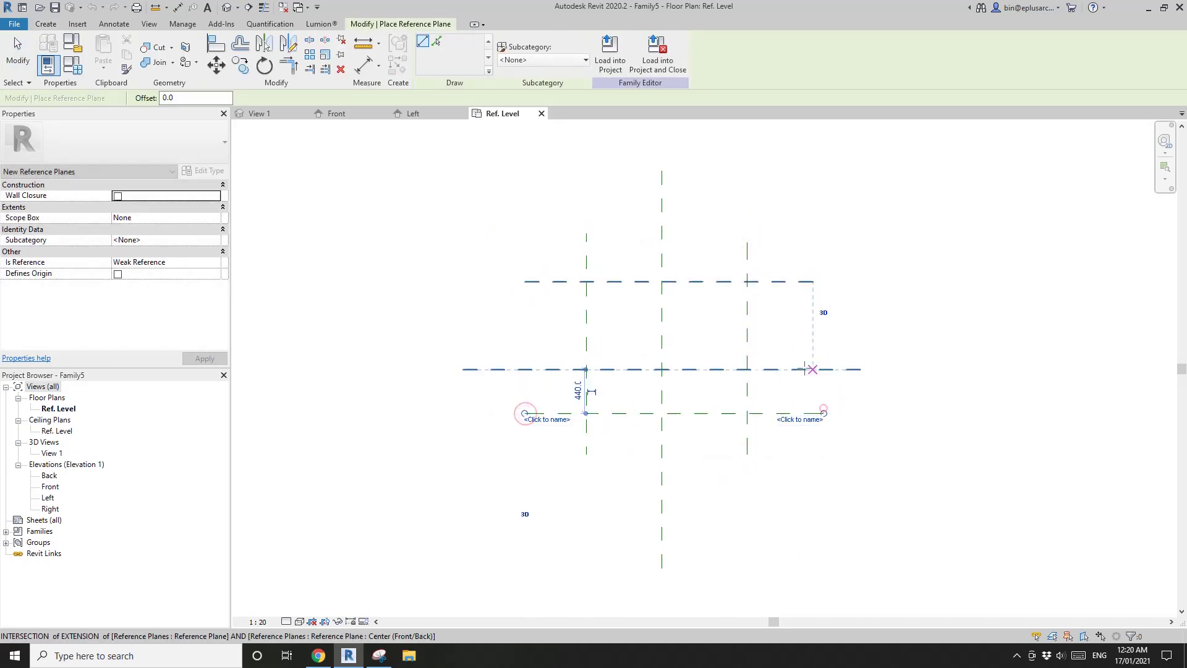
{"action": "middle_click_drag", "start_coordinate": [842, 413], "coordinate": [822, 412]}
Dimension the three horizontal reference planes in one aligned string and make the spacings equal (EQ).
{"action": "key", "text": "d"}
{"action": "key", "text": "i"}
{"action": "left_click", "coordinate": [783, 369]}
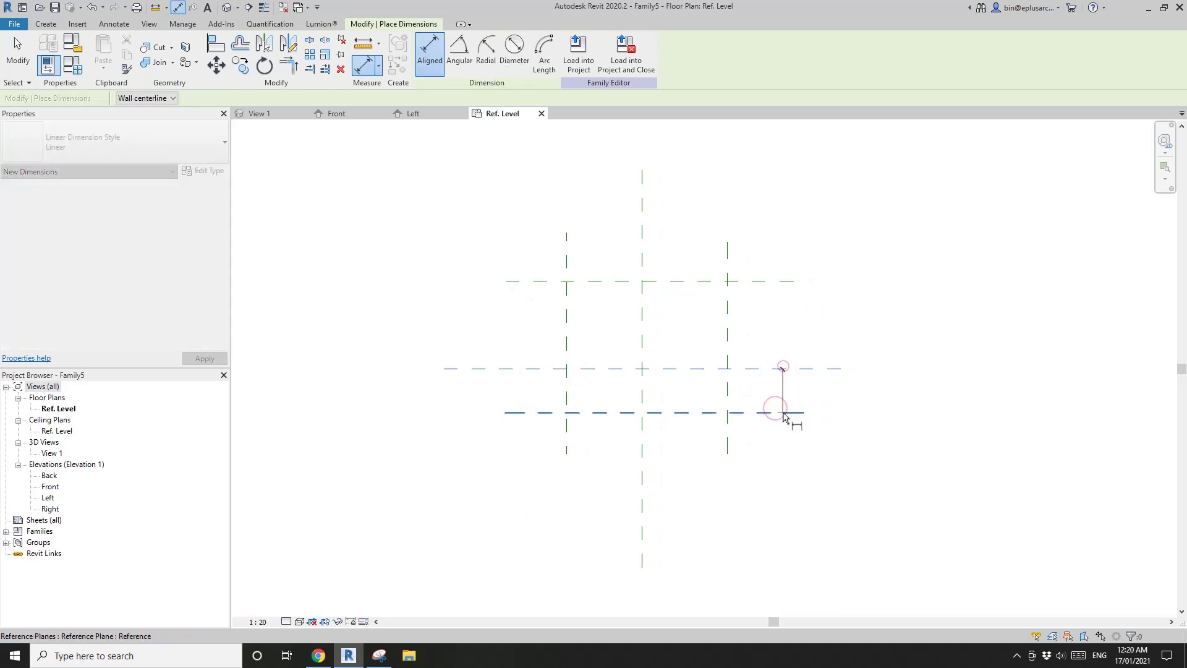
{"action": "left_click", "coordinate": [775, 280]}
{"action": "left_click", "coordinate": [786, 312]}
{"action": "left_click", "coordinate": [760, 350]}
Dimension the three vertical reference planes in one aligned string and make the spacings equal (EQ).
{"action": "left_click", "coordinate": [728, 259]}
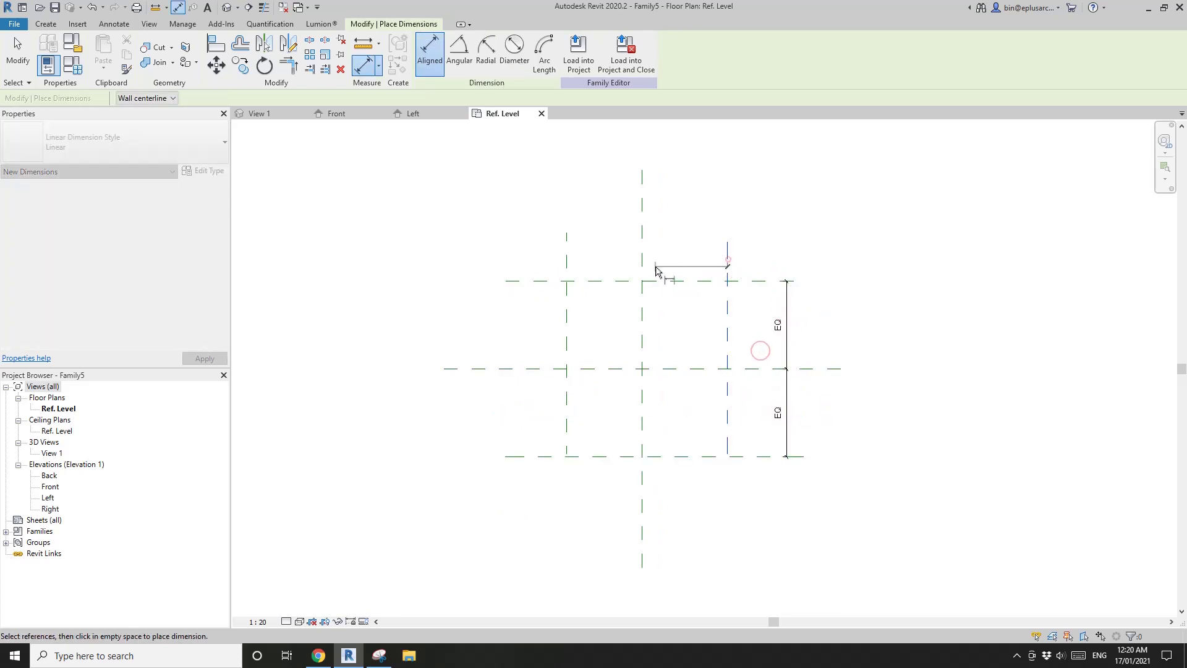
{"action": "left_click", "coordinate": [643, 261]}
{"action": "left_click", "coordinate": [566, 267]}
{"action": "left_click", "coordinate": [567, 246]}
{"action": "left_click", "coordinate": [644, 225]}
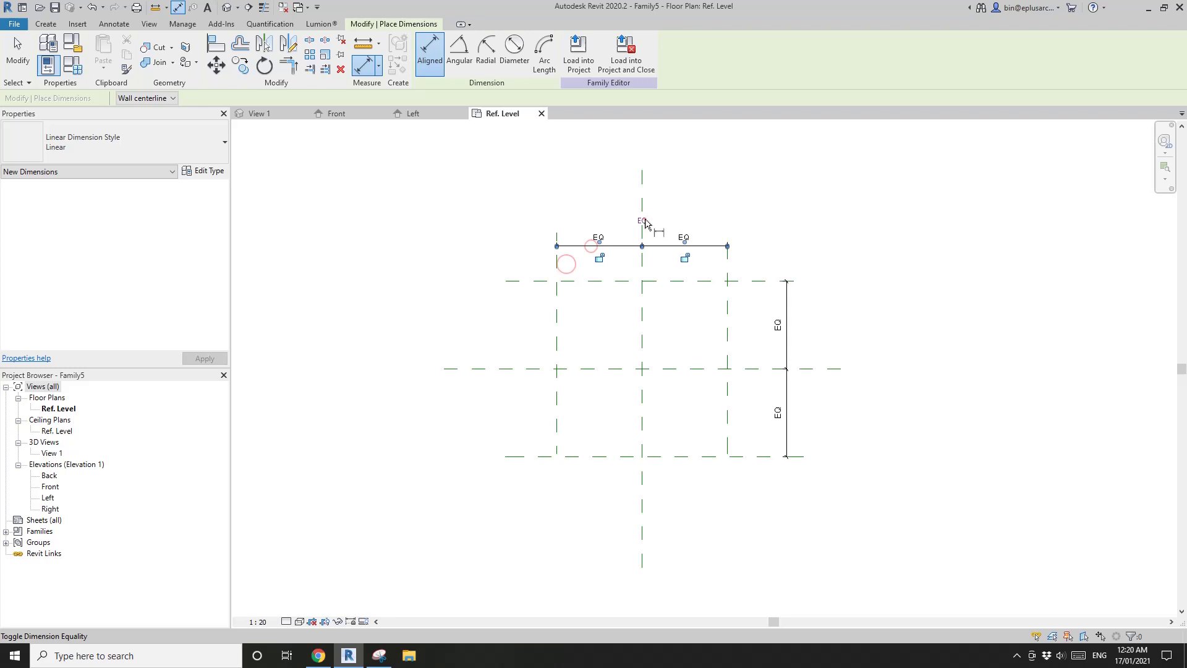
Add an overall aligned dimension between the two outer vertical reference planes, above the EQ string.
{"action": "left_click", "coordinate": [728, 300]}
{"action": "left_click", "coordinate": [558, 303]}
{"action": "left_click", "coordinate": [573, 213]}
{"action": "left_click", "coordinate": [755, 281]}
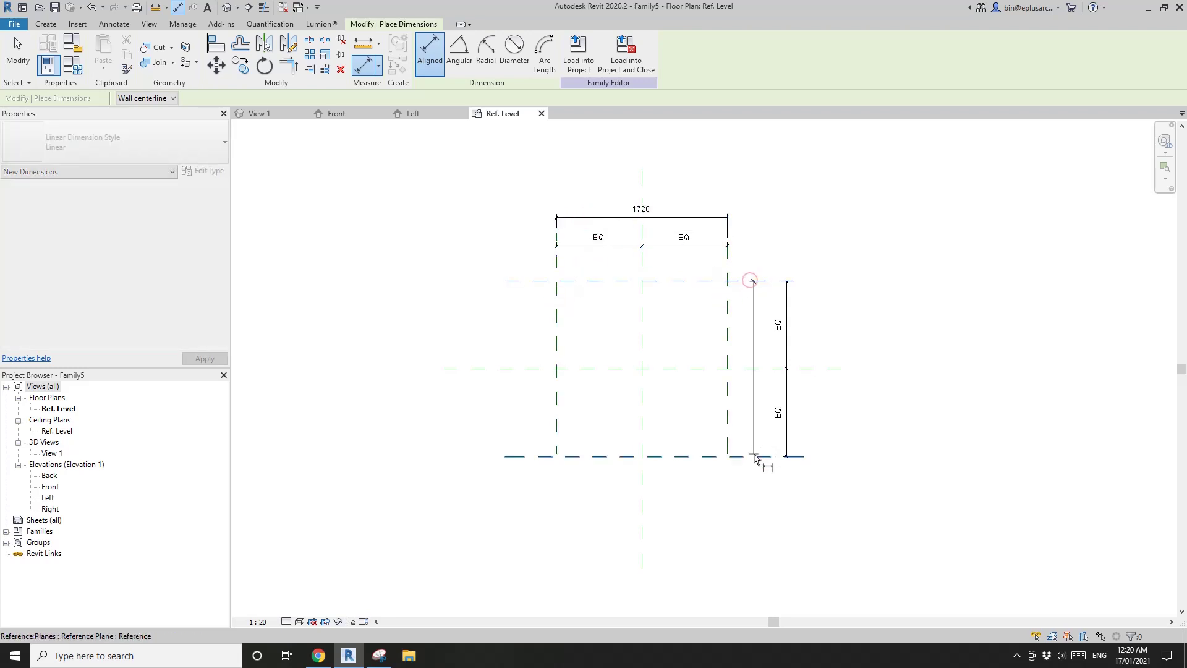
{"action": "left_click", "coordinate": [754, 455]}
{"action": "key", "text": "Escape"}
Add an overall aligned dimension between the two outer horizontal reference planes, outside the vertical EQ string.
{"action": "scroll", "coordinate": [858, 406], "scroll_direction": "up", "scroll_amount": 1}
{"action": "middle_click_drag", "start_coordinate": [792, 422], "coordinate": [758, 427]}
{"action": "key", "text": "d"}
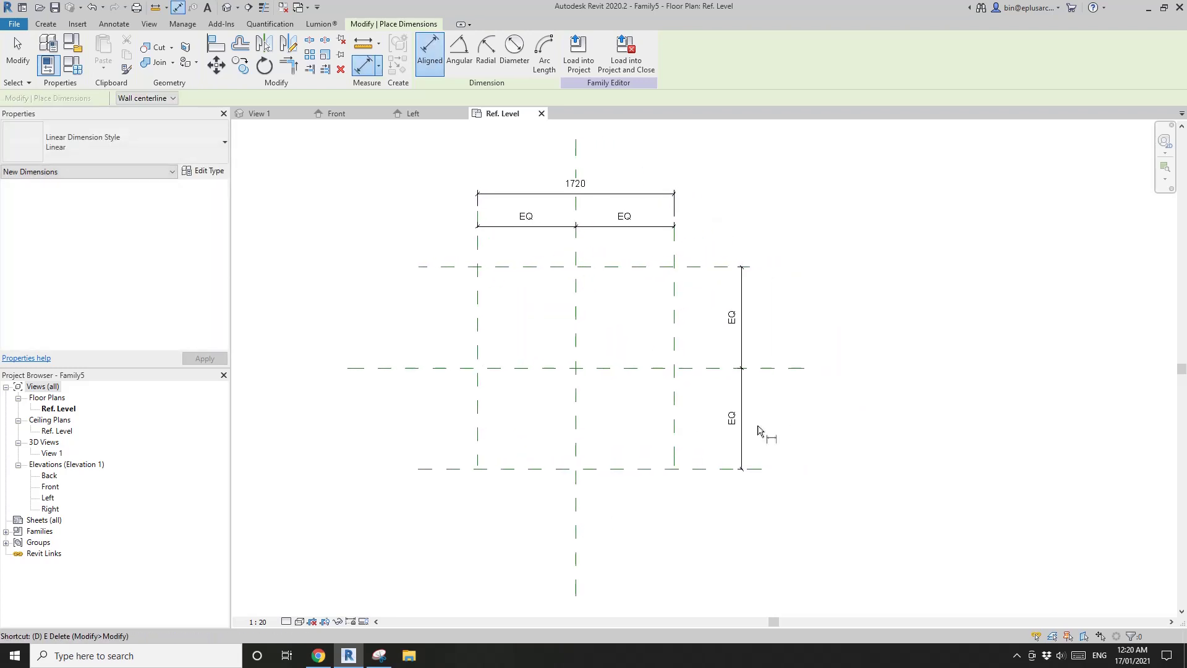
{"action": "left_click", "coordinate": [715, 467]}
{"action": "left_click", "coordinate": [710, 266]}
{"action": "left_click", "coordinate": [783, 305]}
{"action": "middle_click_drag", "start_coordinate": [794, 331], "coordinate": [793, 339]}
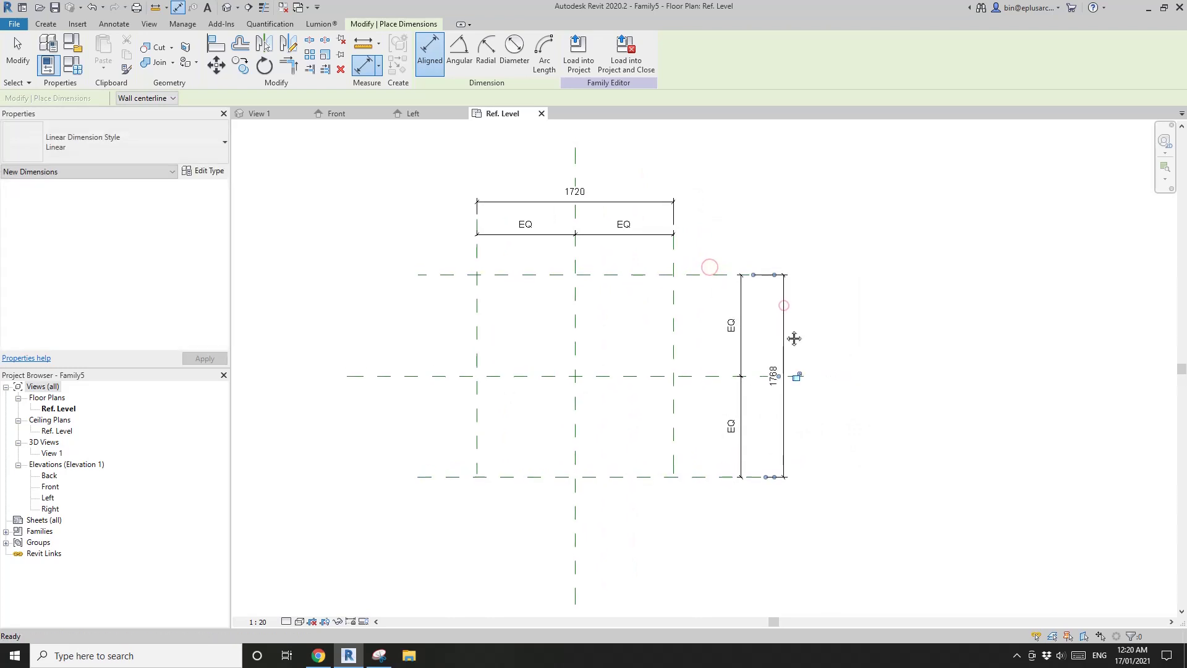
{"action": "key", "text": "Escape"}
Label the overall vertical dimension with a new type-based family parameter named Depth.
{"action": "left_click", "coordinate": [785, 368]}
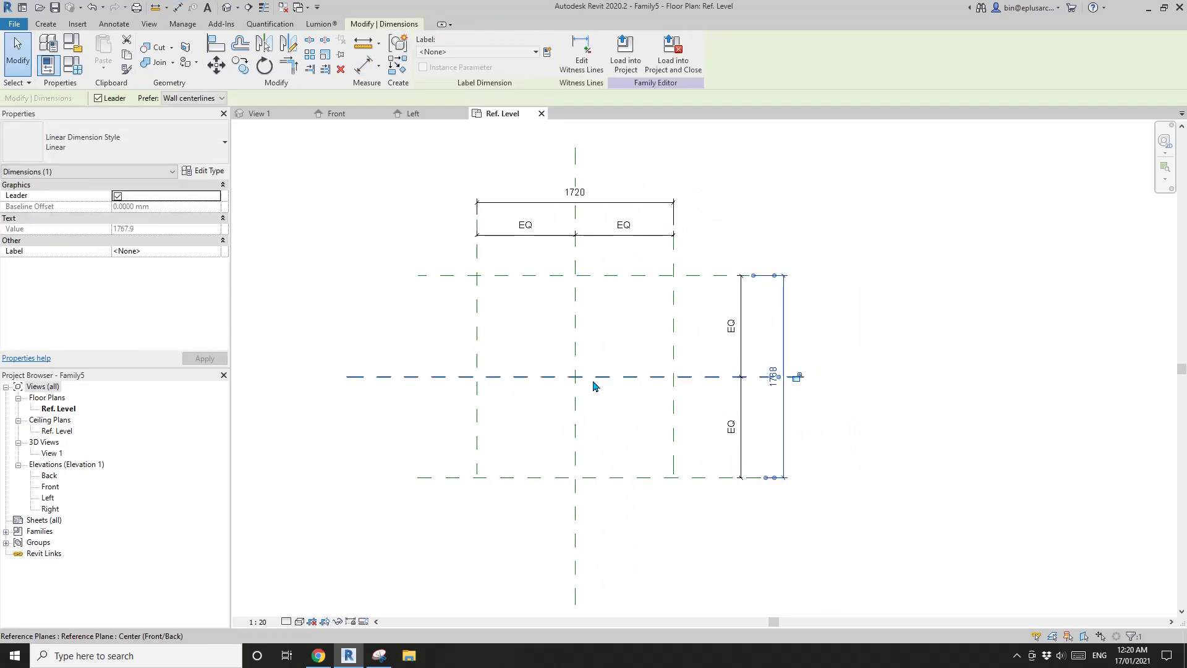
{"action": "left_click", "coordinate": [583, 56]}
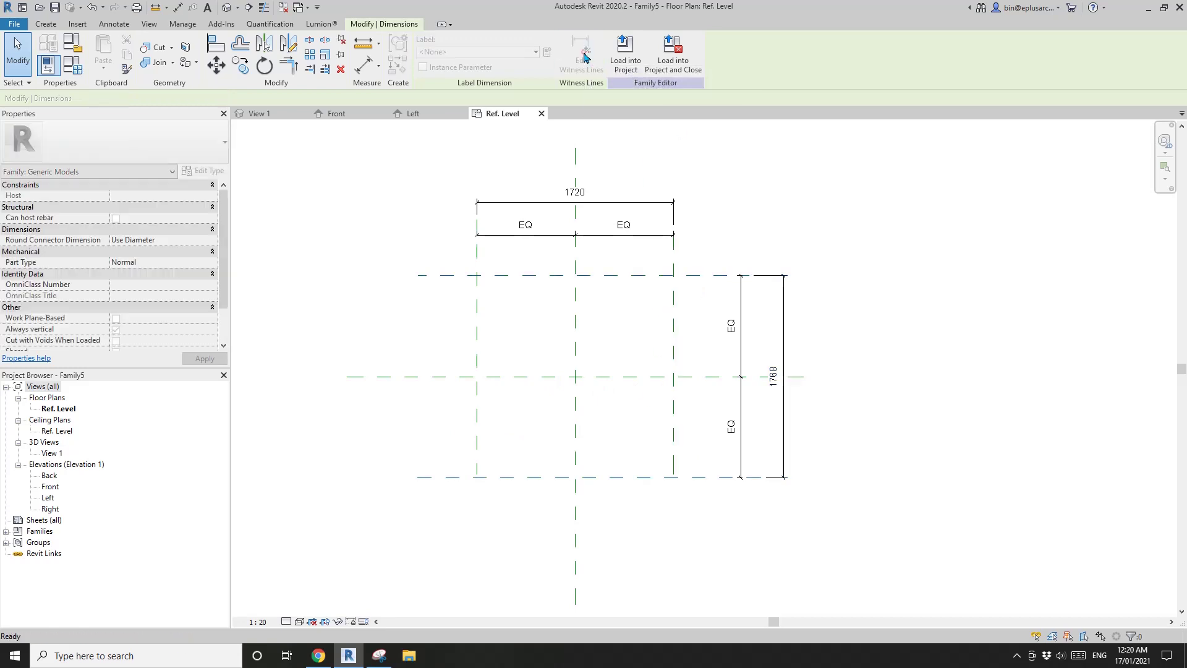
{"action": "left_click", "coordinate": [764, 377]}
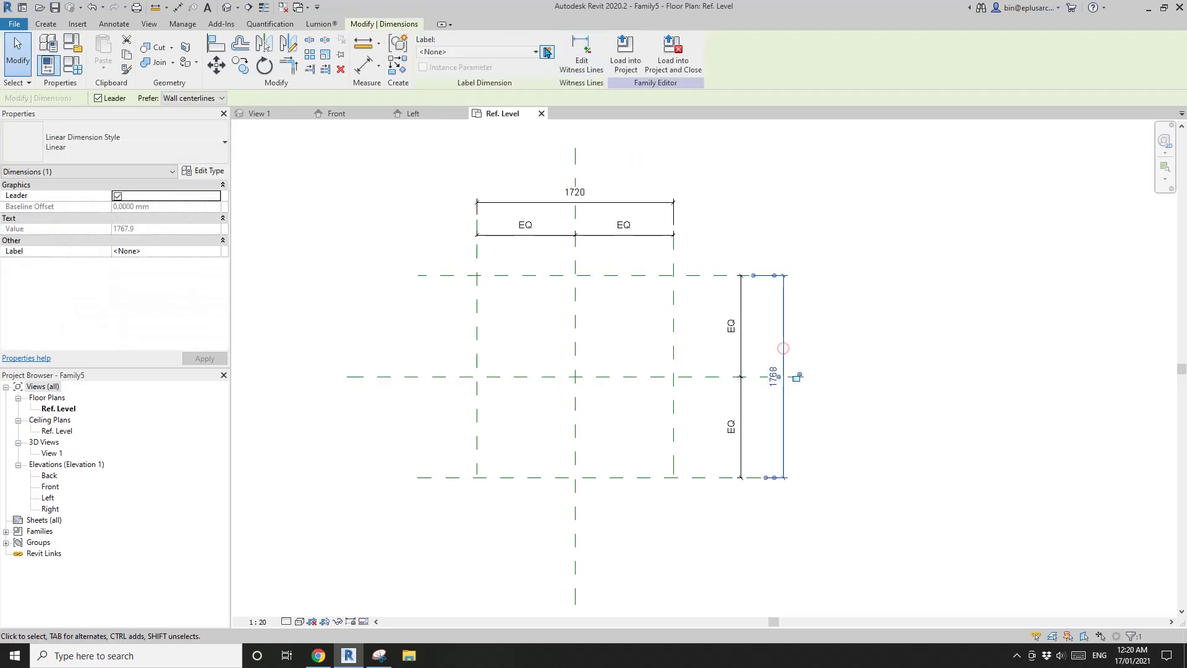
{"action": "left_click", "coordinate": [797, 376]}
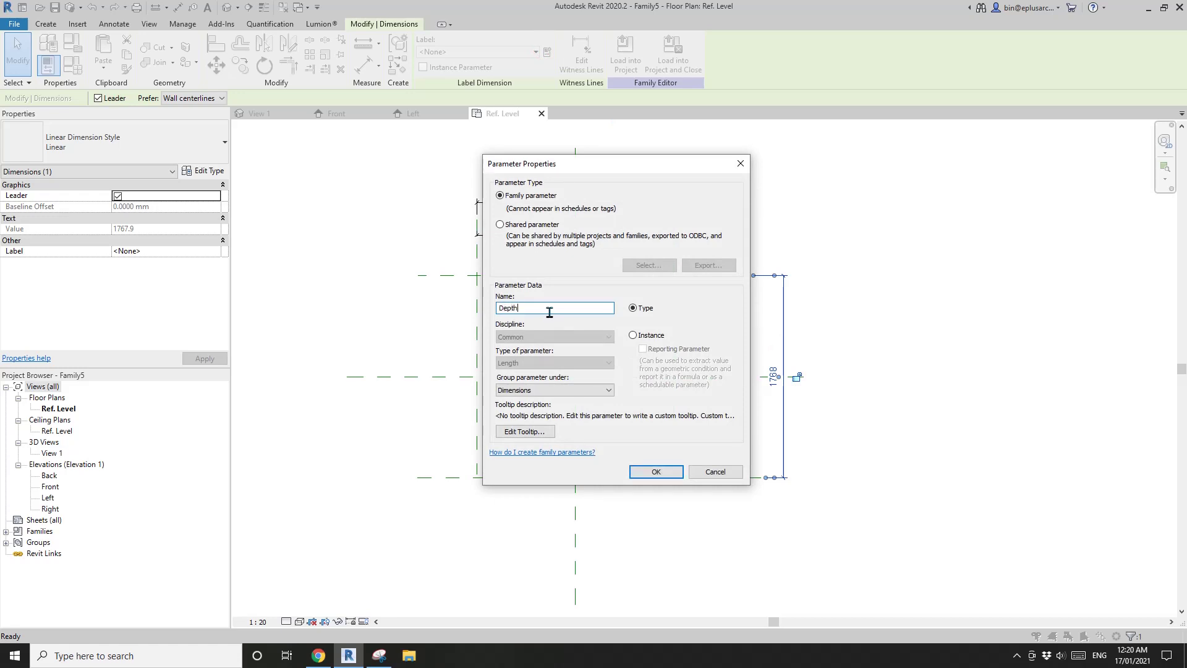
{"action": "left_click", "coordinate": [654, 472]}
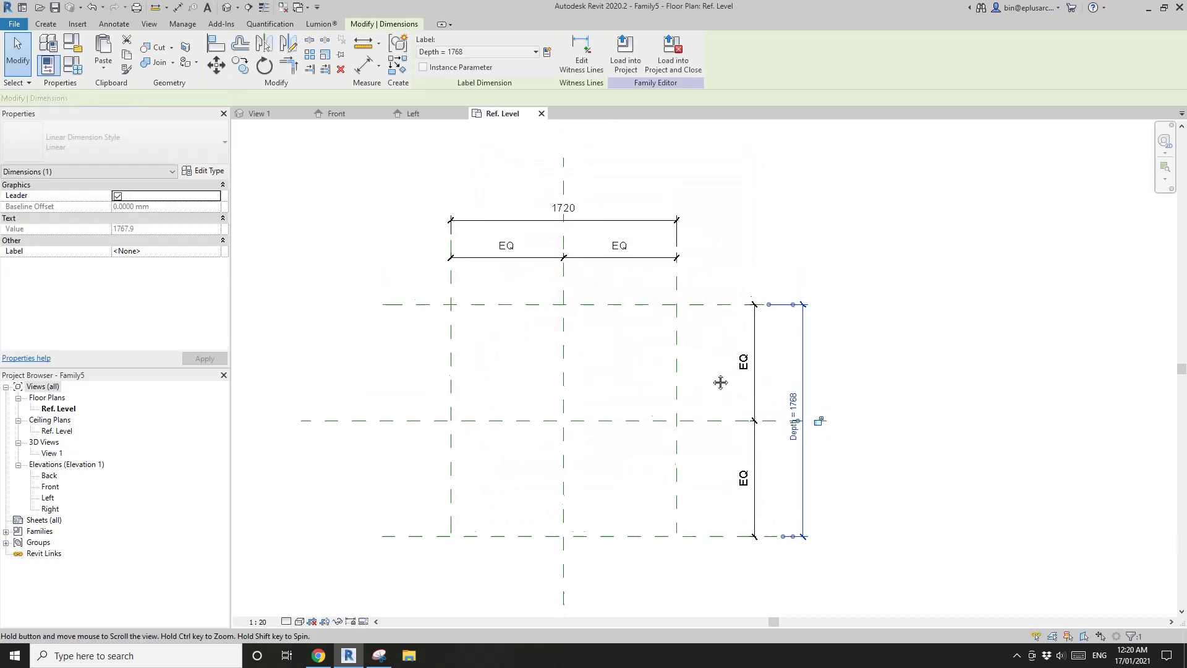
Label the overall horizontal dimension with a new type-based family parameter named Width.
{"action": "left_click", "coordinate": [670, 331]}
{"action": "left_click", "coordinate": [580, 218]}
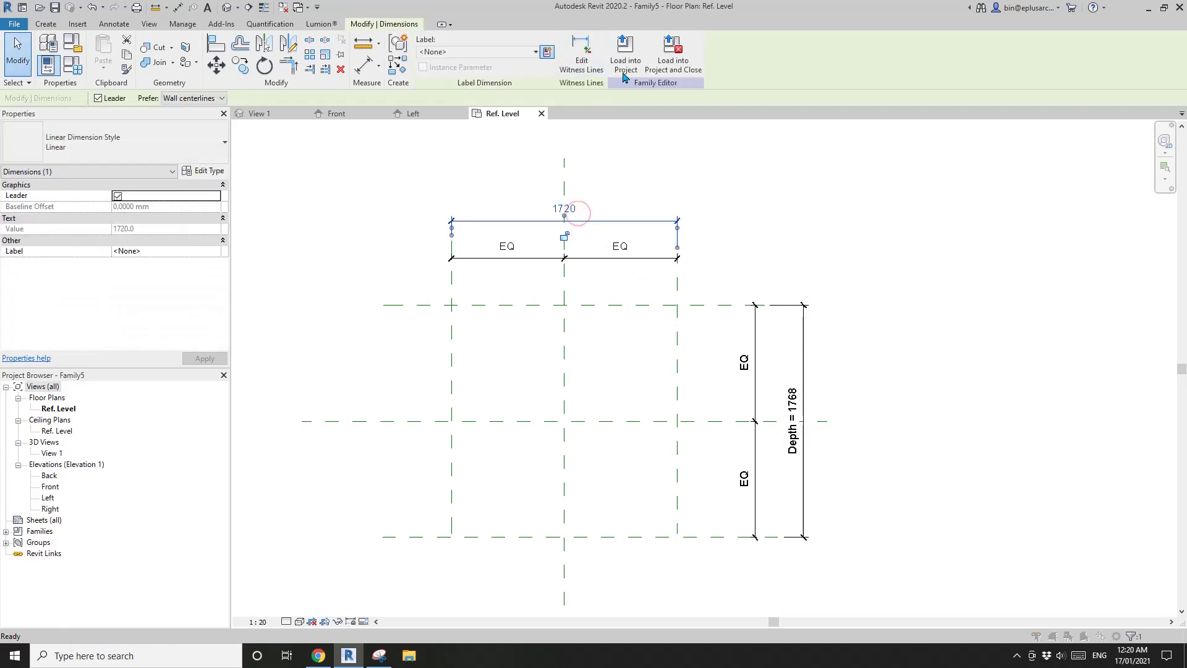
{"action": "left_click", "coordinate": [581, 211]}
{"action": "type", "text": "Width"}
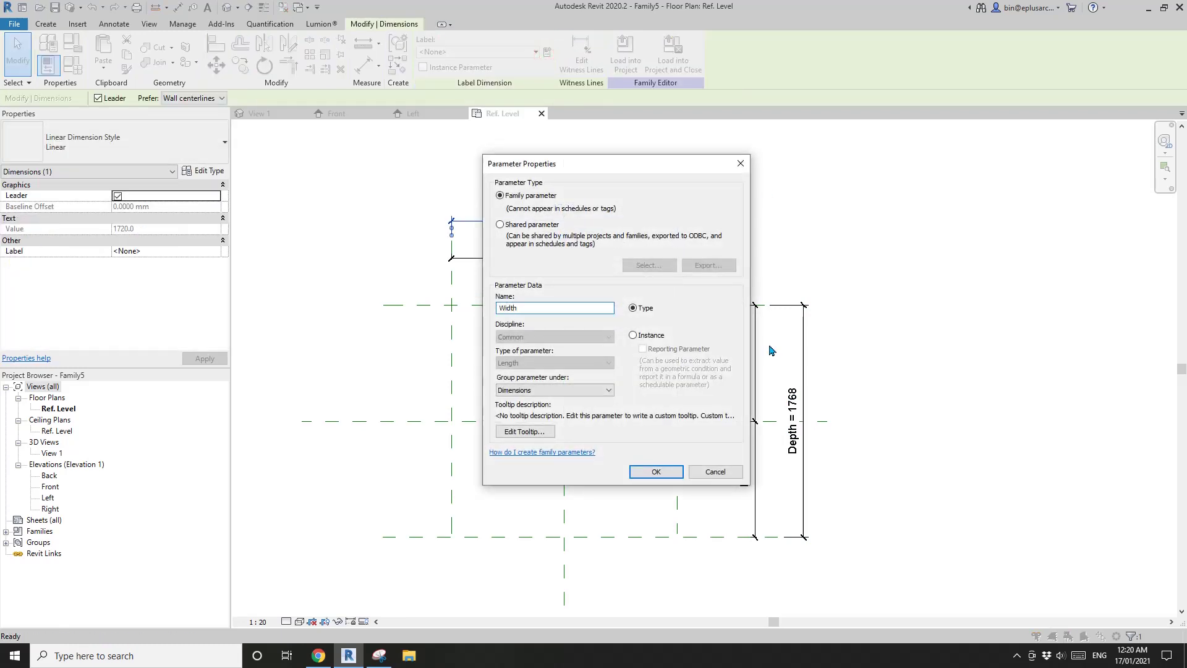
{"action": "left_click", "coordinate": [656, 471]}
{"action": "left_click", "coordinate": [345, 386]}
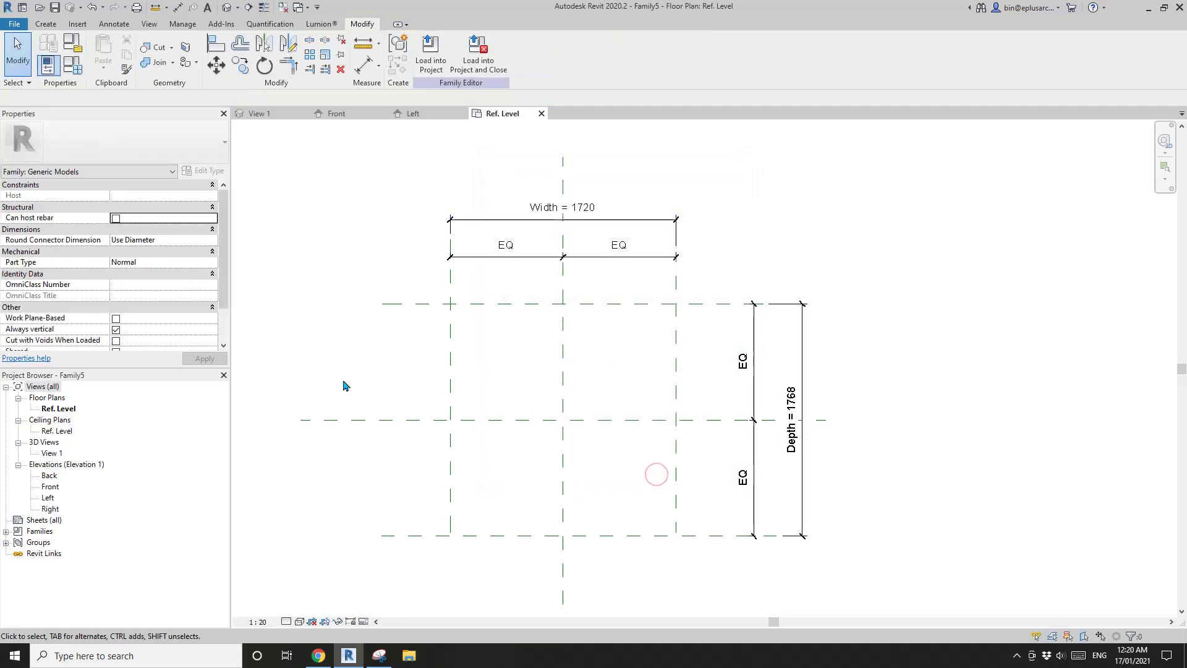
In the Front elevation, draw a horizontal reference plane about 1290 mm above the Ref. Level.
{"action": "double_click", "coordinate": [51, 487]}
{"action": "key", "text": "r"}
{"action": "key", "text": "p"}
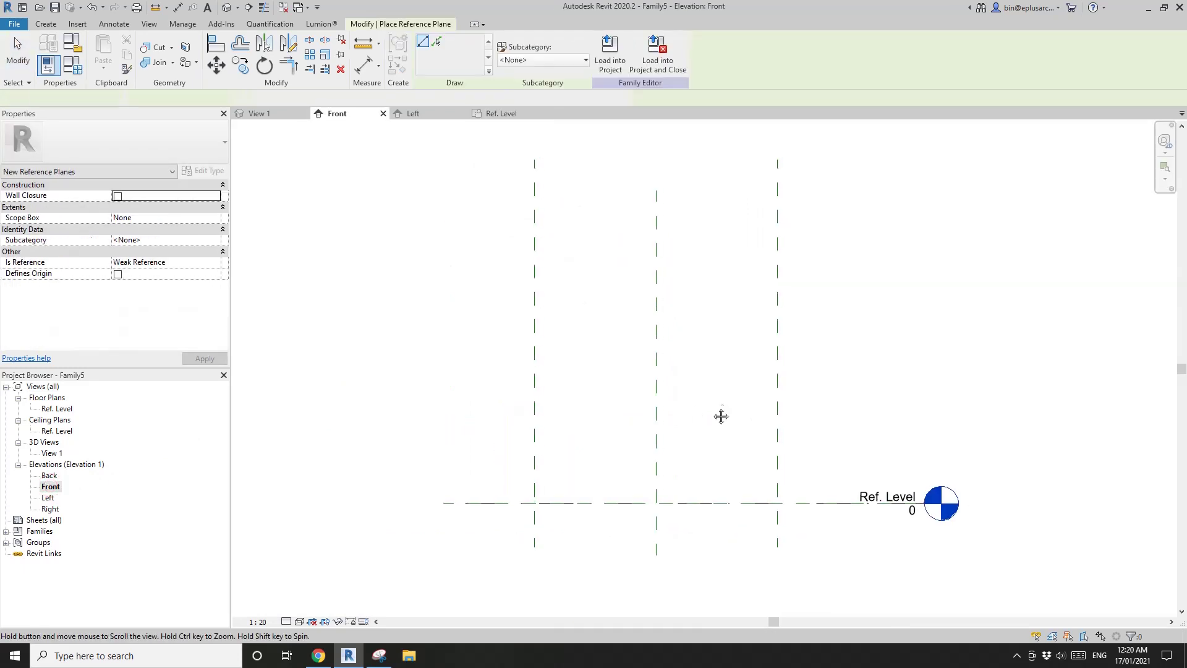
{"action": "middle_click_drag", "start_coordinate": [721, 416], "coordinate": [721, 414]}
{"action": "left_click", "coordinate": [811, 318]}
{"action": "left_click", "coordinate": [481, 318]}
Add an aligned dimension between the new horizontal reference plane and the Ref. Level.
{"action": "key", "text": "d"}
{"action": "key", "text": "i"}
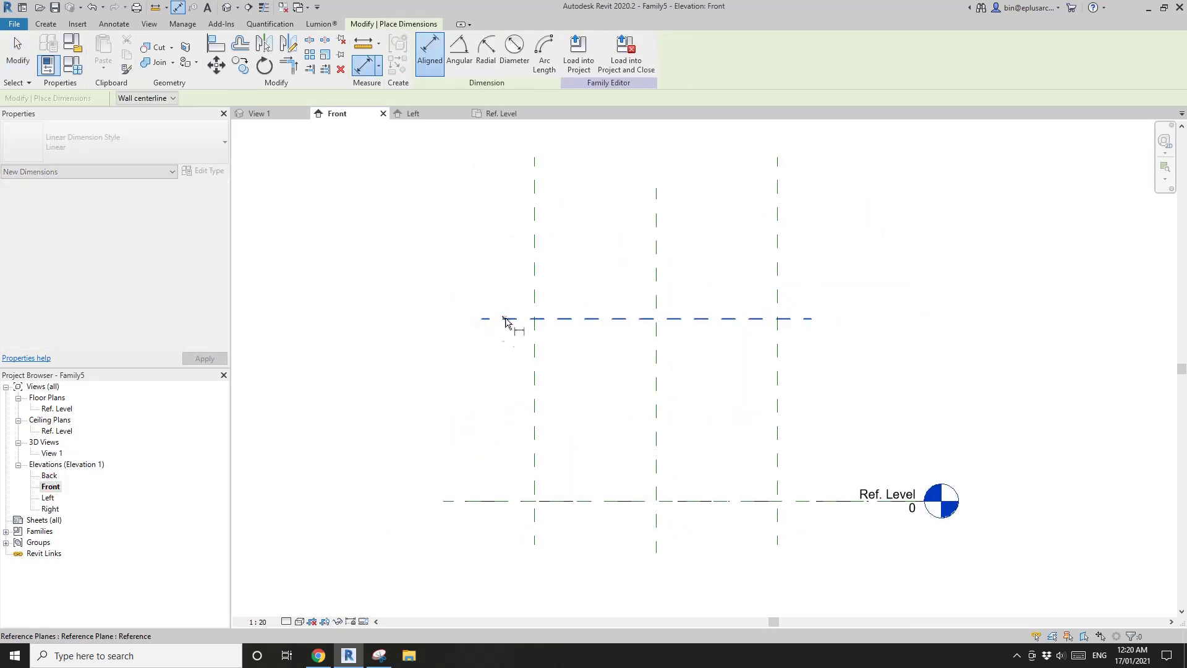
{"action": "left_click", "coordinate": [504, 318]}
{"action": "left_click", "coordinate": [503, 501]}
{"action": "left_click", "coordinate": [495, 458]}
{"action": "key", "text": "Escape"}
{"action": "key", "text": "Escape"}
Label the elevation's vertical dimension with a new type-based family parameter named Height.
{"action": "left_click", "coordinate": [491, 408]}
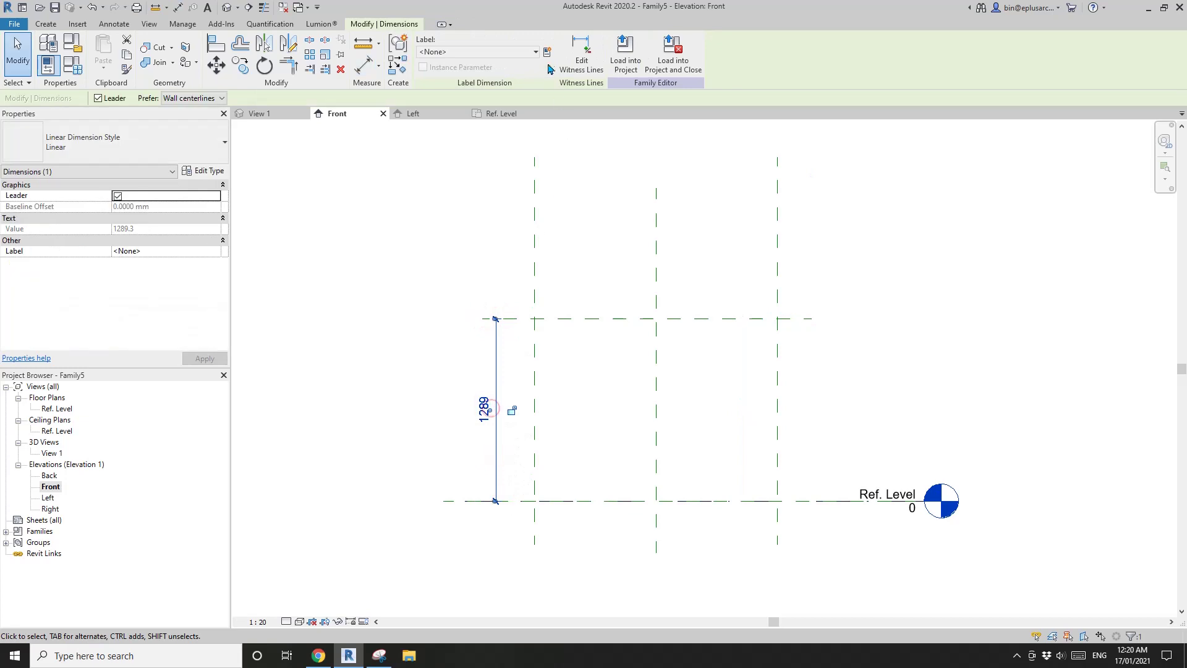
{"action": "left_click", "coordinate": [547, 52]}
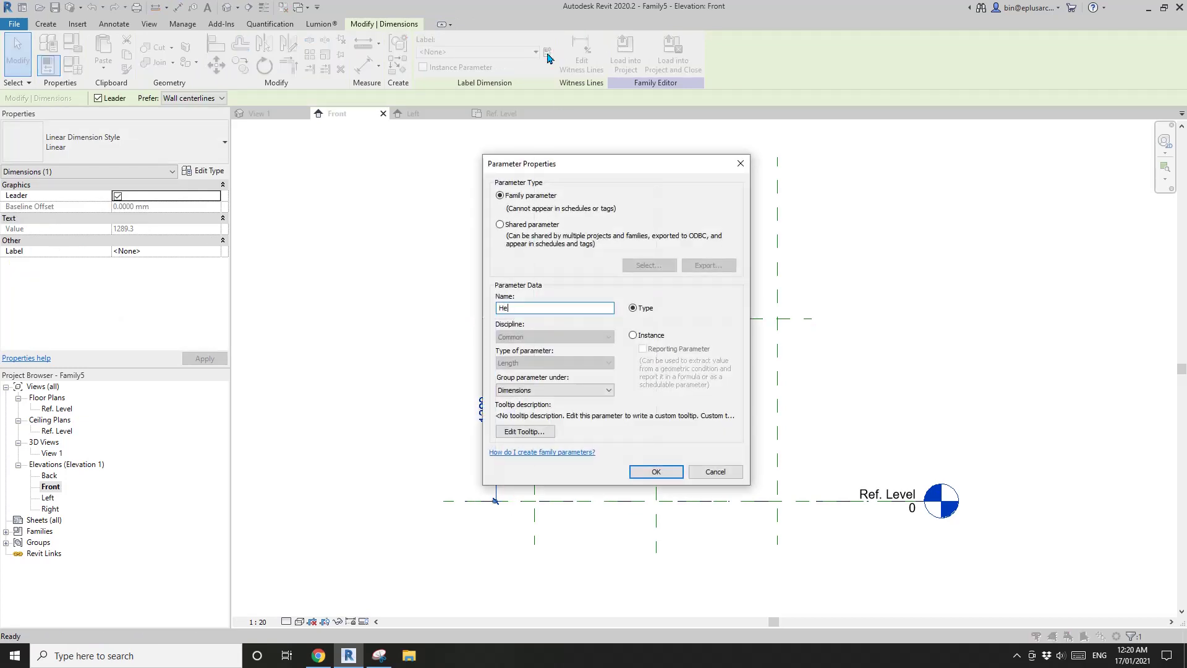
{"action": "left_click", "coordinate": [656, 471]}
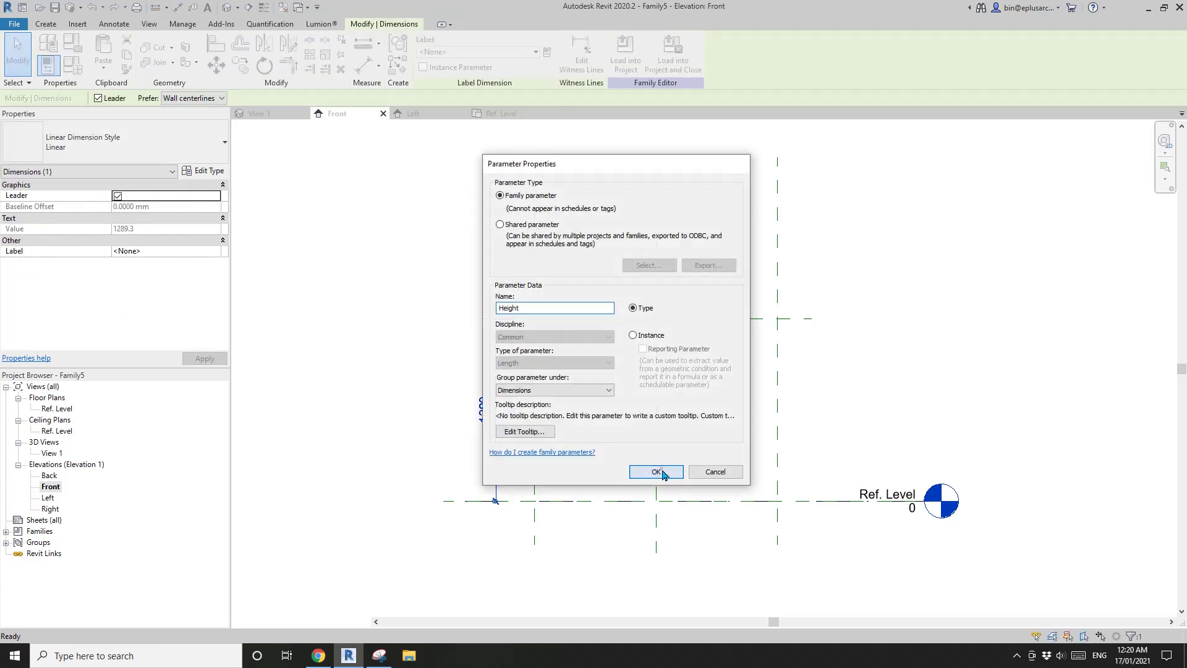
{"action": "left_click", "coordinate": [631, 432]}
In the Ref. Level floor plan, draw two vertical reference planes just inside the outer width planes.
{"action": "double_click", "coordinate": [55, 409]}
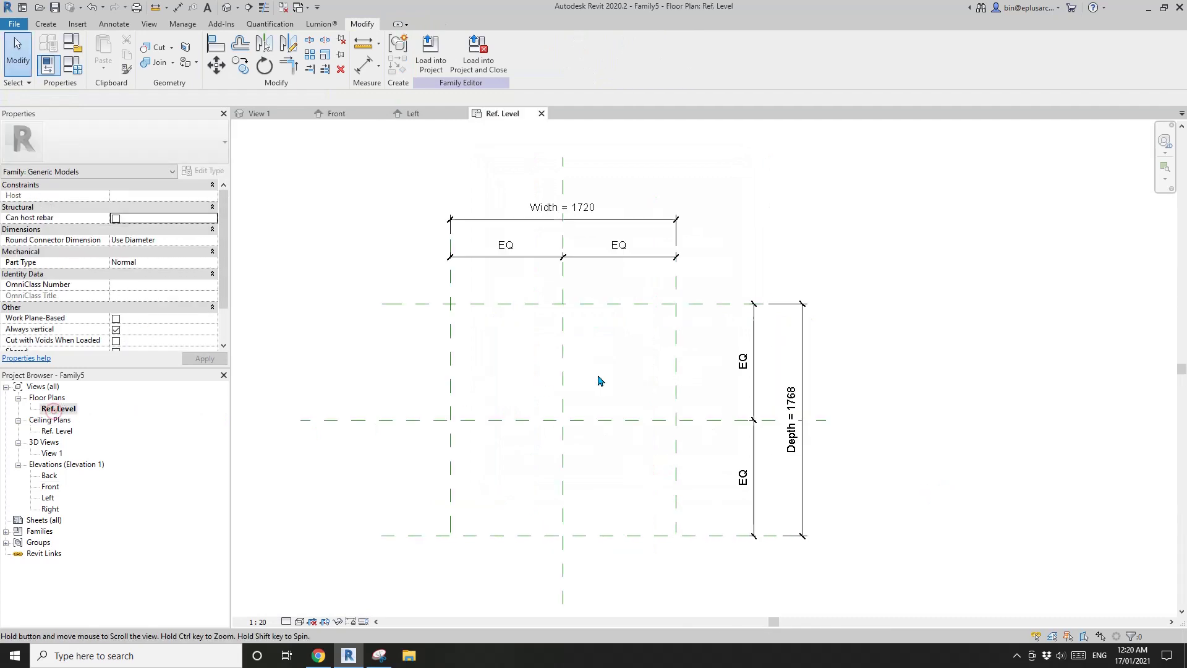
{"action": "key", "text": "r"}
{"action": "key", "text": "p"}
{"action": "left_click", "coordinate": [467, 556]}
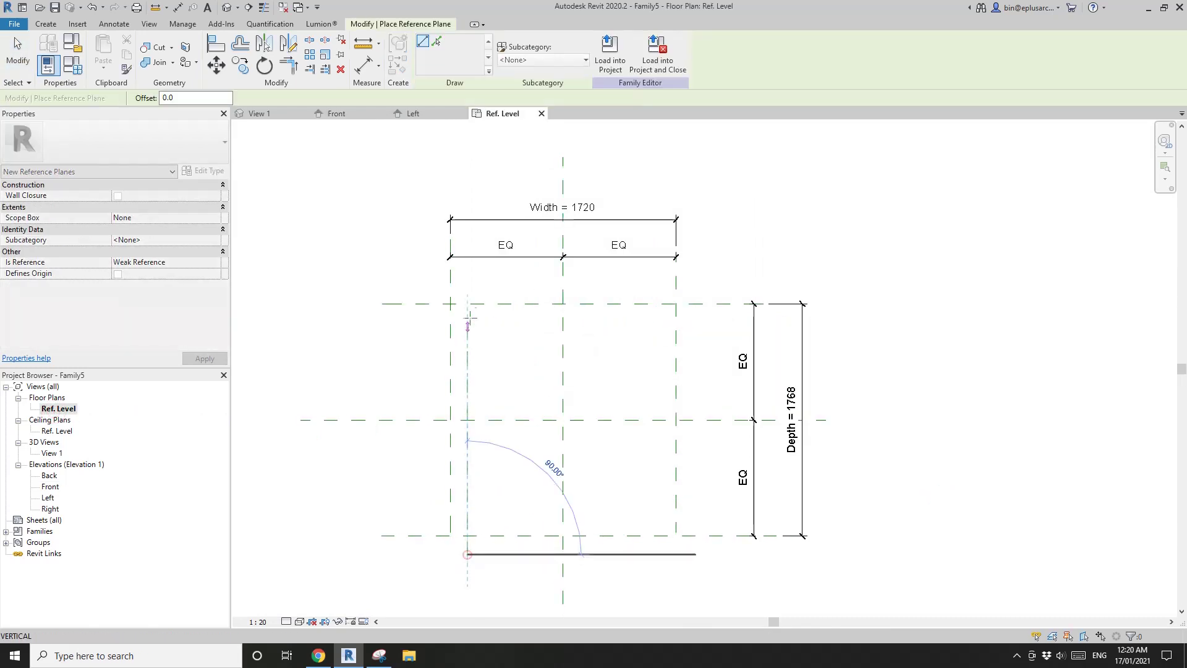
{"action": "left_click", "coordinate": [466, 284]}
{"action": "left_click", "coordinate": [660, 559]}
{"action": "left_click", "coordinate": [660, 283]}
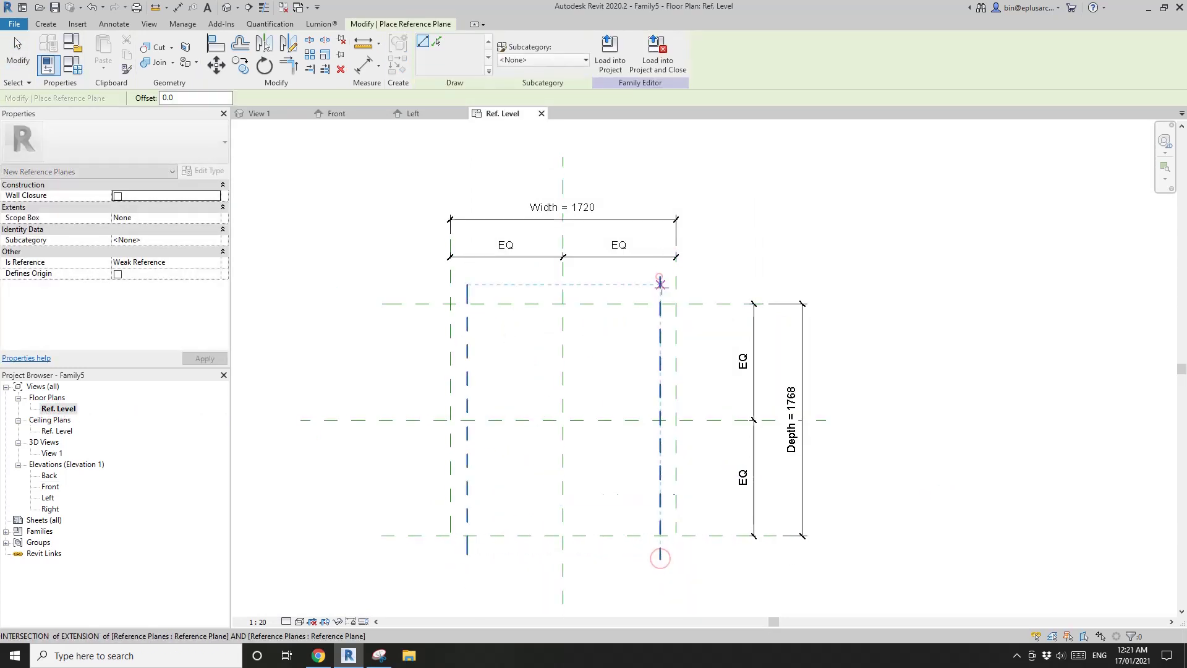
Draw a horizontal reference plane about 79 mm inside the back depth plane, spanning the full width.
{"action": "left_click", "coordinate": [701, 313]}
{"action": "left_click", "coordinate": [417, 314]}
Add aligned dimensions between the inner and outer vertical reference planes on both the left and right sides.
{"action": "key", "text": "d"}
{"action": "key", "text": "i"}
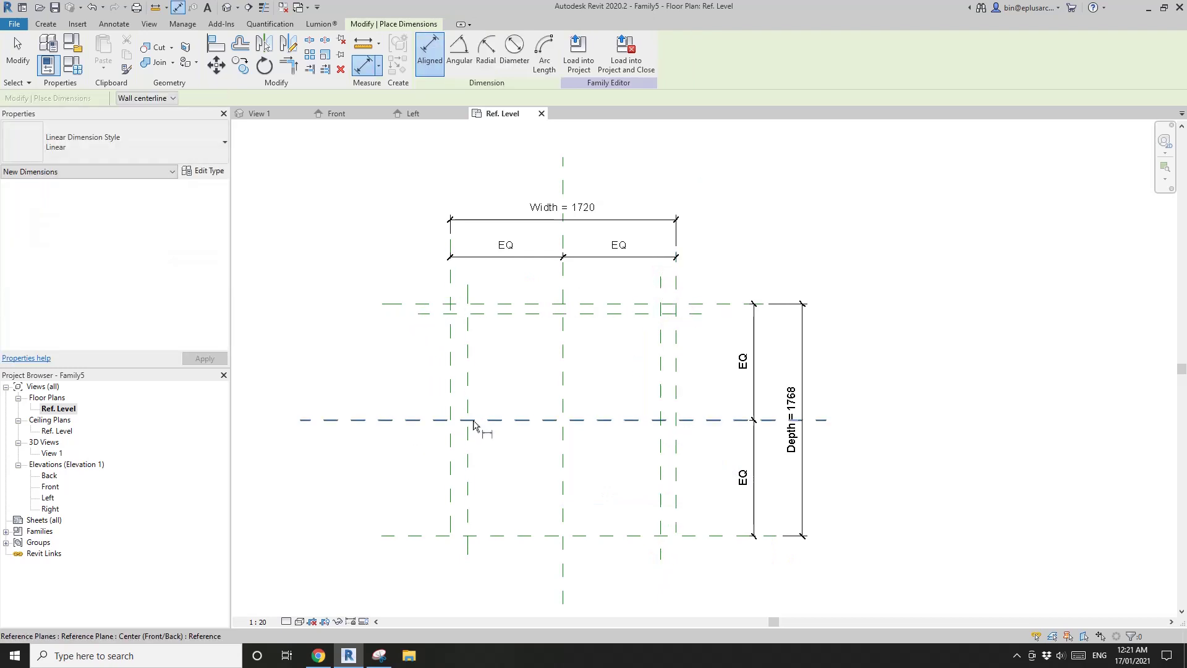
{"action": "left_click", "coordinate": [466, 450]}
{"action": "left_click", "coordinate": [452, 456]}
{"action": "middle_click_drag", "start_coordinate": [520, 533], "coordinate": [510, 406]}
{"action": "left_click", "coordinate": [473, 469]}
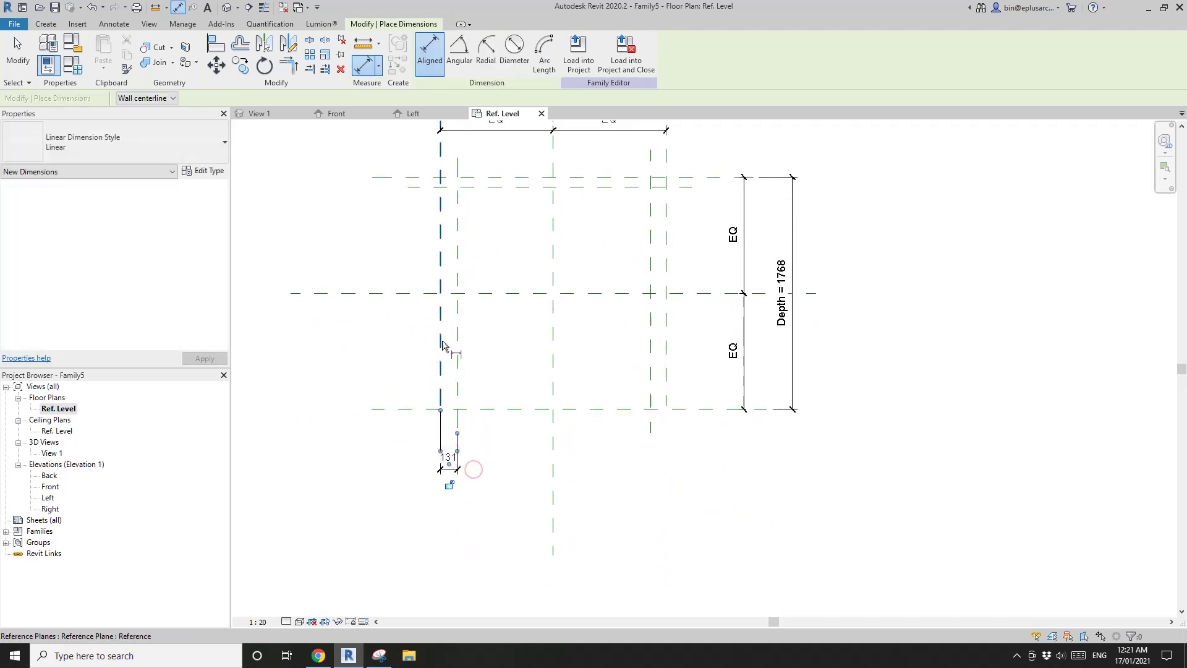
{"action": "left_click", "coordinate": [650, 384]}
{"action": "left_click", "coordinate": [665, 384]}
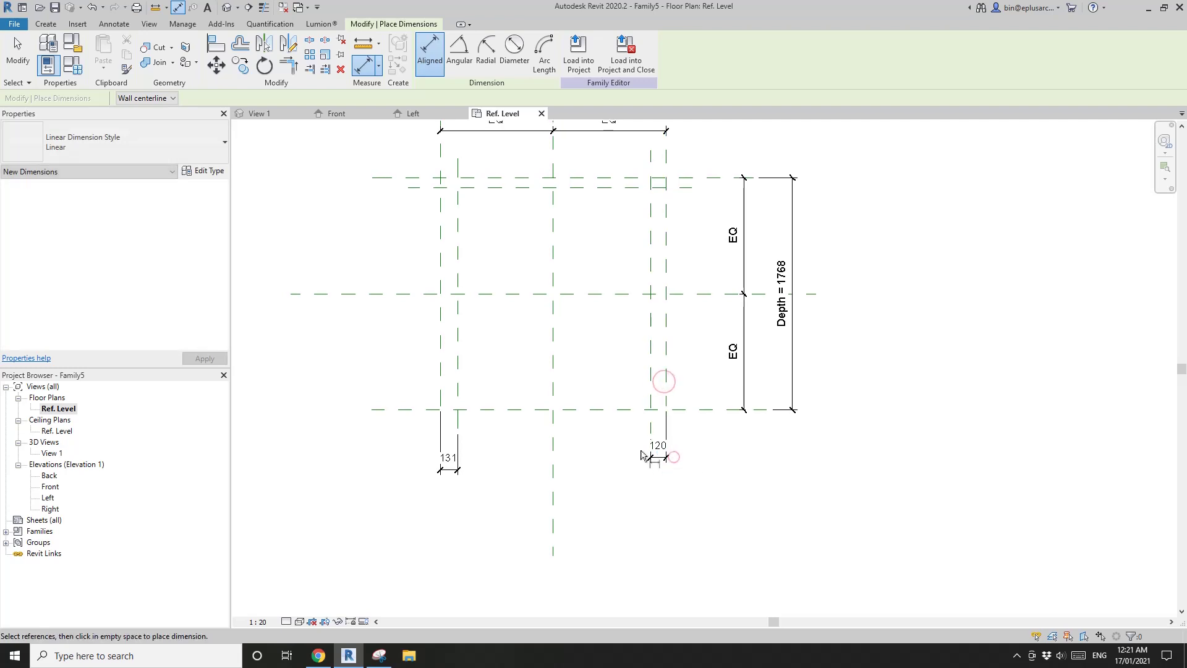
{"action": "left_click", "coordinate": [674, 457]}
{"action": "key", "text": "Escape"}
{"action": "key", "text": "Escape"}
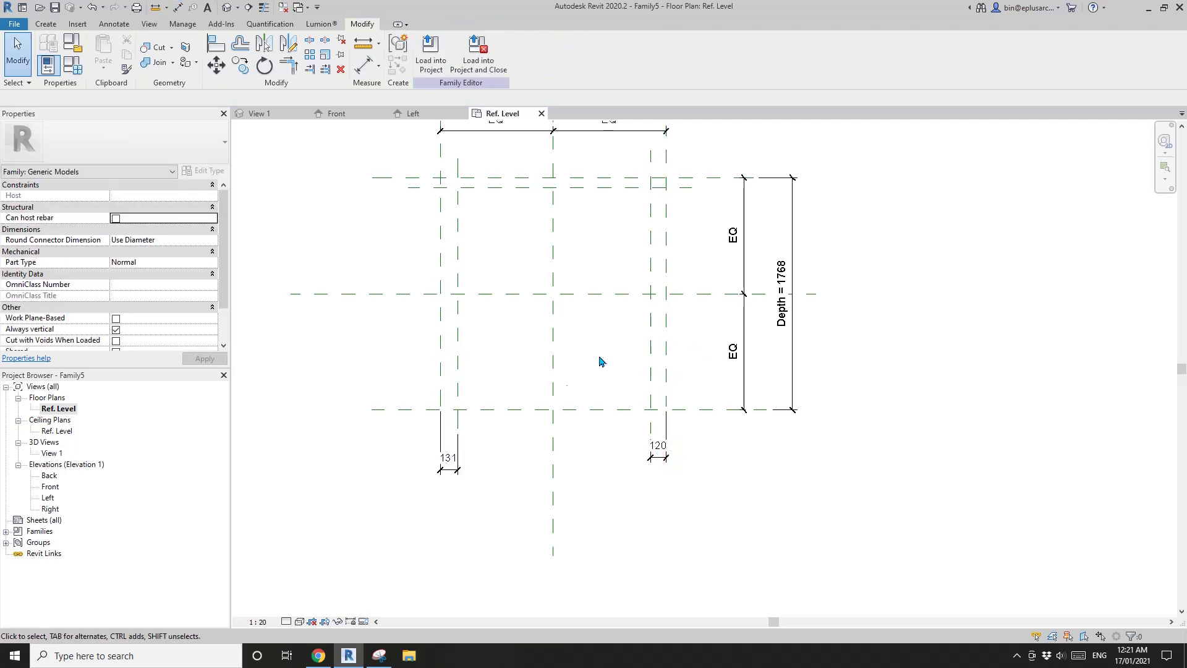
Label both side gap dimensions with a new type-based family parameter named Side Thickness.
{"action": "left_click", "coordinate": [449, 458]}
{"action": "left_click", "coordinate": [658, 446], "text": "ctrl"}
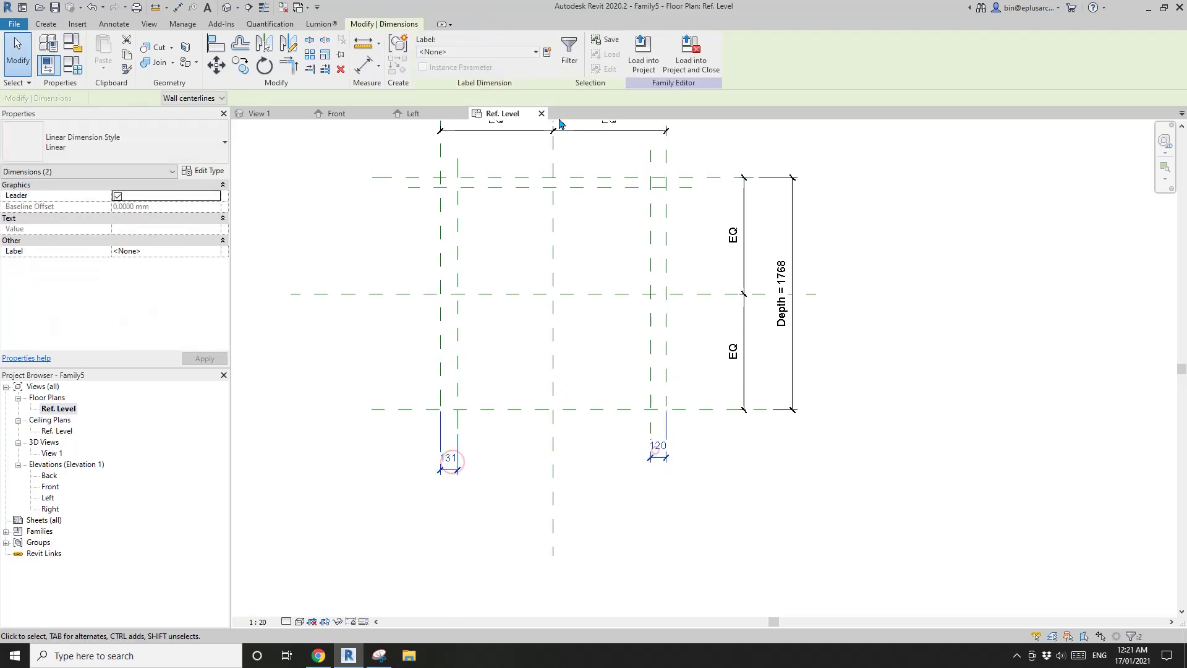
{"action": "left_click", "coordinate": [546, 53]}
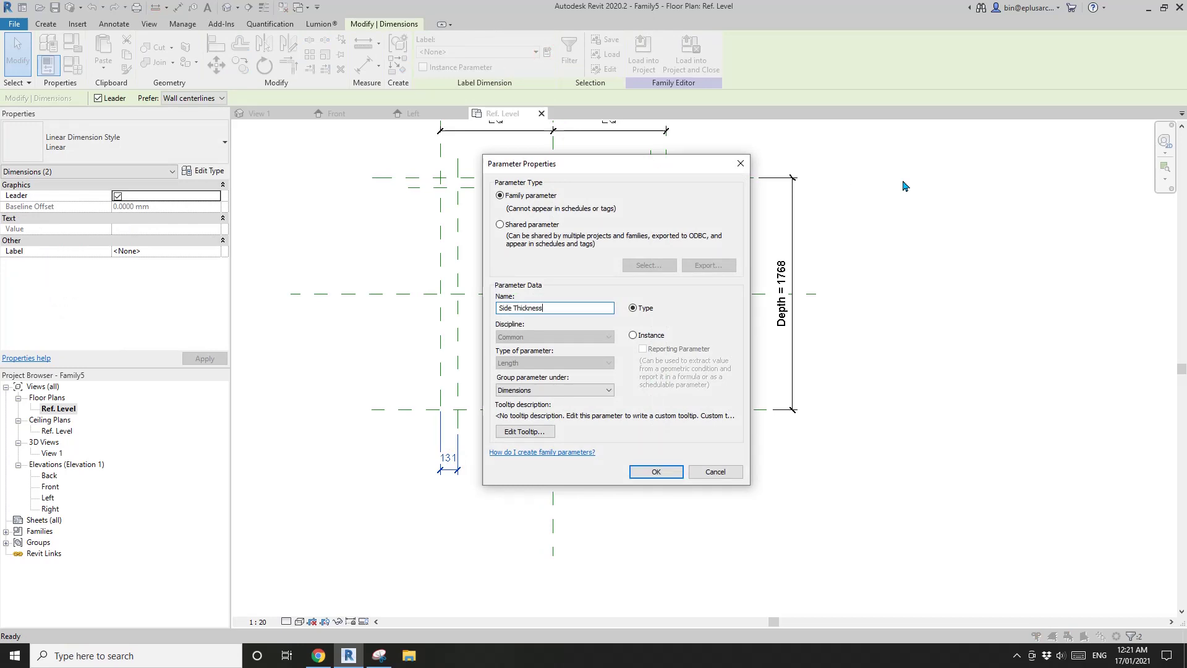
{"action": "left_click", "coordinate": [656, 472]}
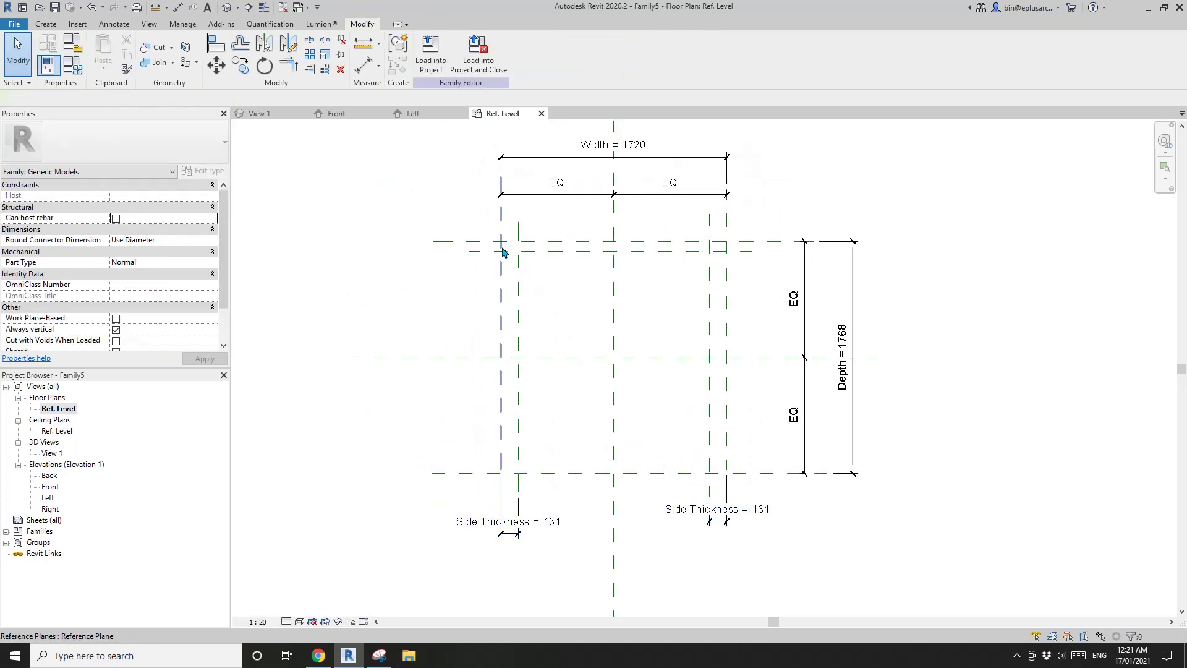
Add an aligned dimension between the back depth plane and the horizontal reference plane just inside it.
{"action": "key", "text": "i"}
{"action": "left_click", "coordinate": [479, 251]}
{"action": "left_click", "coordinate": [479, 240]}
{"action": "left_click", "coordinate": [443, 274]}
{"action": "key", "text": "Escape"}
{"action": "key", "text": "Escape"}
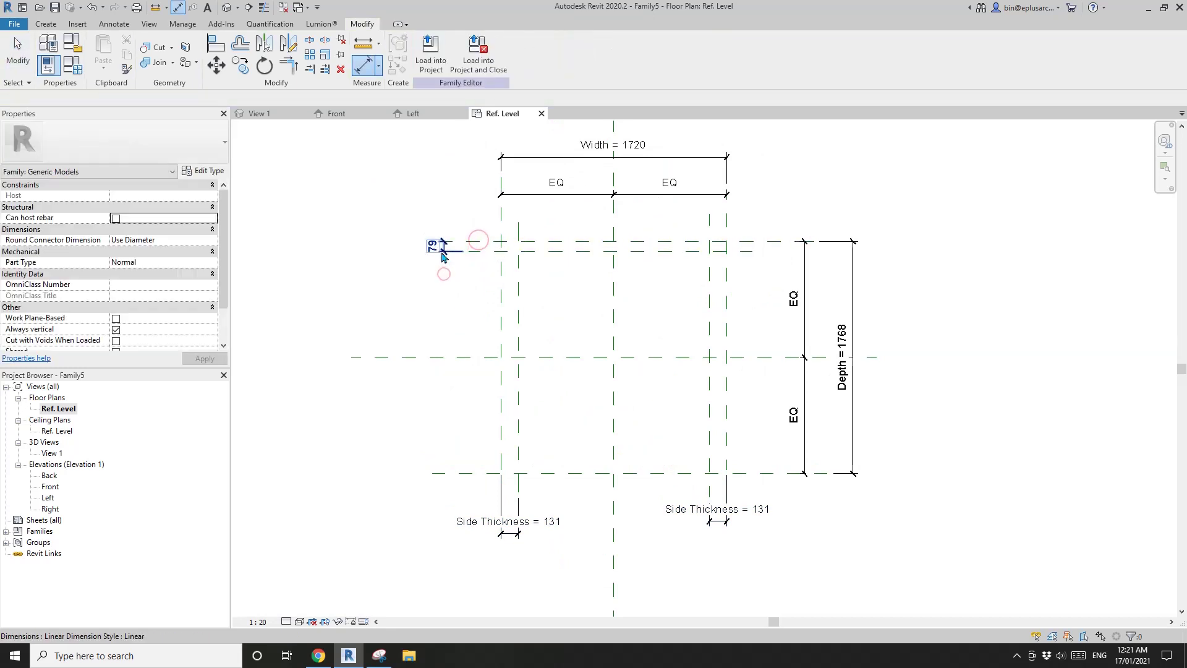
Label the back gap dimension with a new type-based family parameter named Back Thickness.
{"action": "left_click", "coordinate": [441, 251]}
{"action": "left_click", "coordinate": [546, 53]}
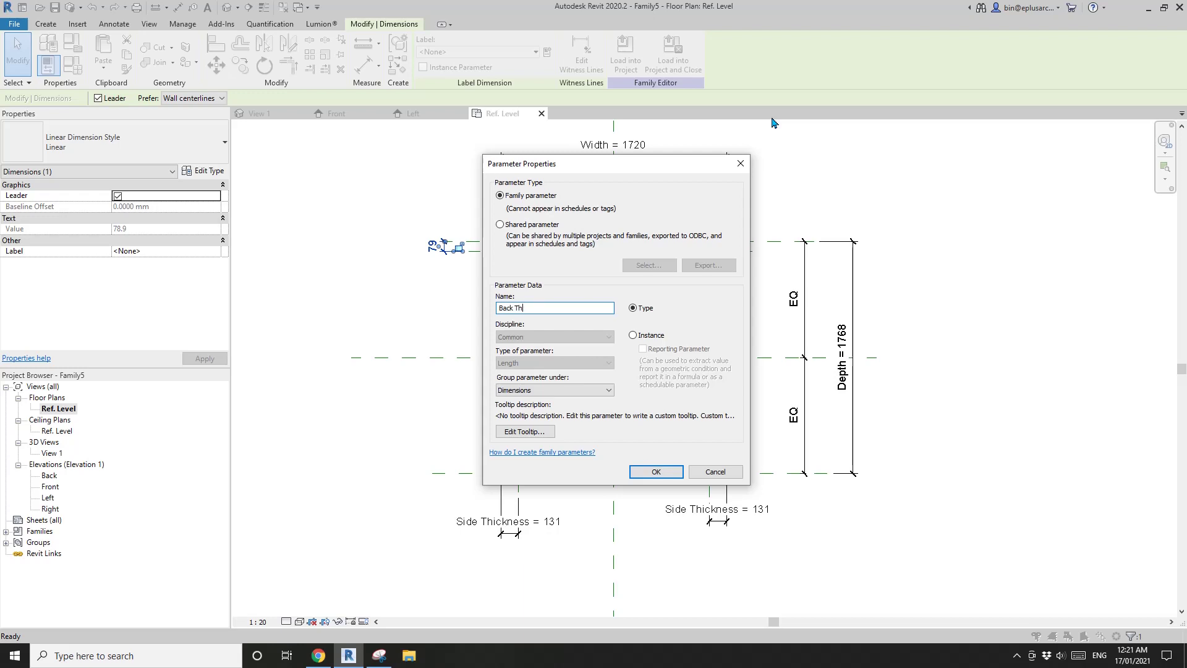
{"action": "left_click", "coordinate": [657, 471]}
{"action": "key", "text": "Escape"}
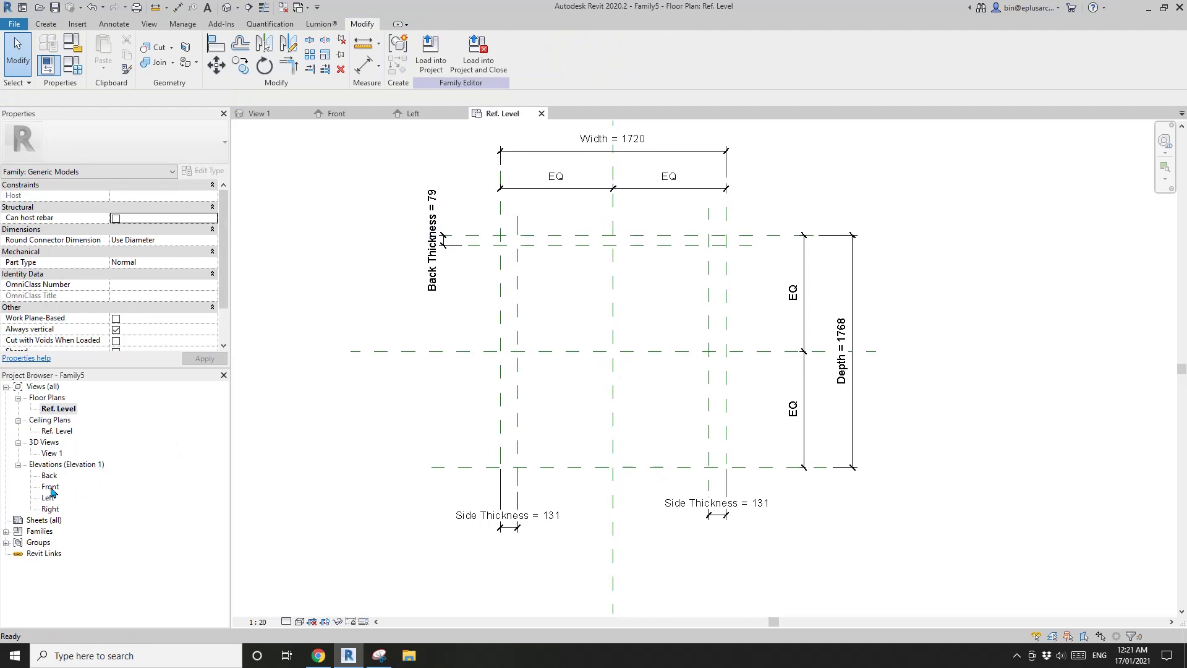
In the Front elevation, draw horizontal reference planes about 101 mm below the Height plane and about 94 mm above the Ref. Level.
{"action": "left_click", "coordinate": [50, 486]}
{"action": "double_click", "coordinate": [50, 486]}
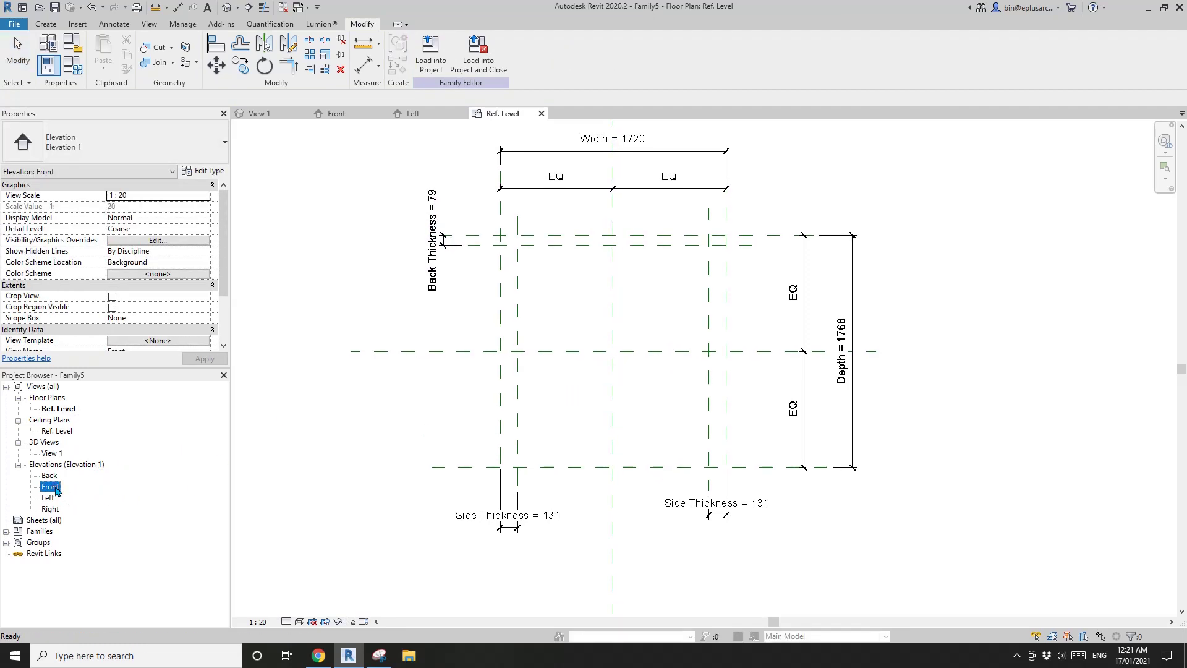
{"action": "key", "text": "r"}
{"action": "key", "text": "p"}
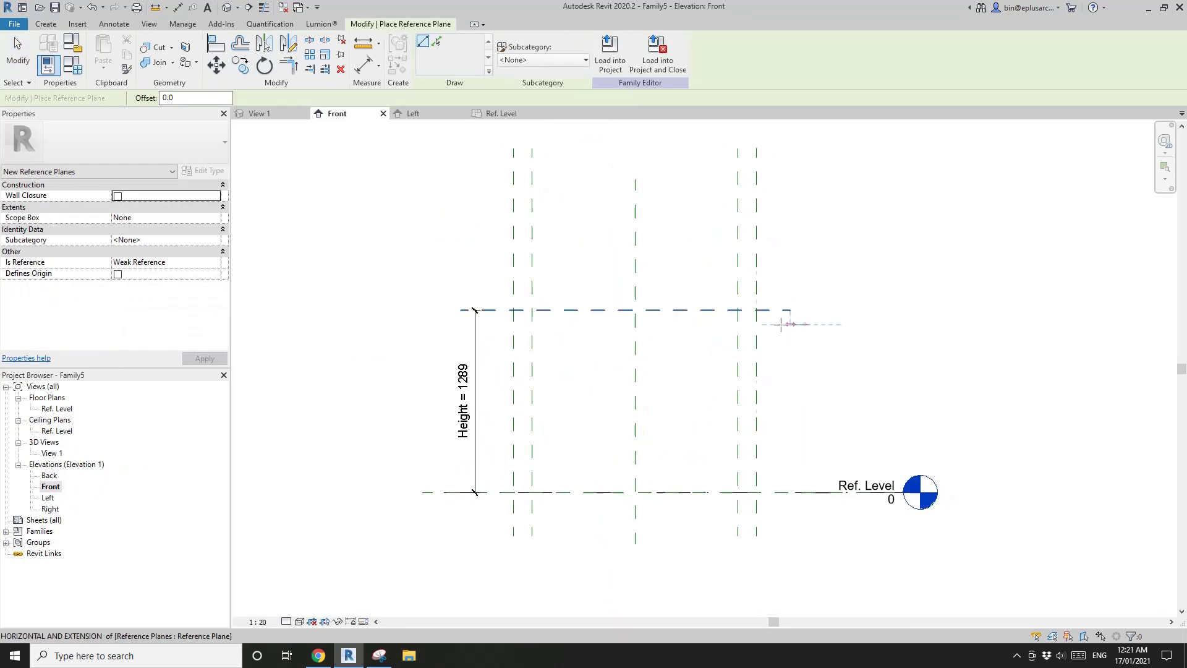
{"action": "left_click", "coordinate": [804, 324]}
{"action": "left_click", "coordinate": [499, 324]}
{"action": "left_click", "coordinate": [800, 479]}
{"action": "left_click", "coordinate": [498, 479]}
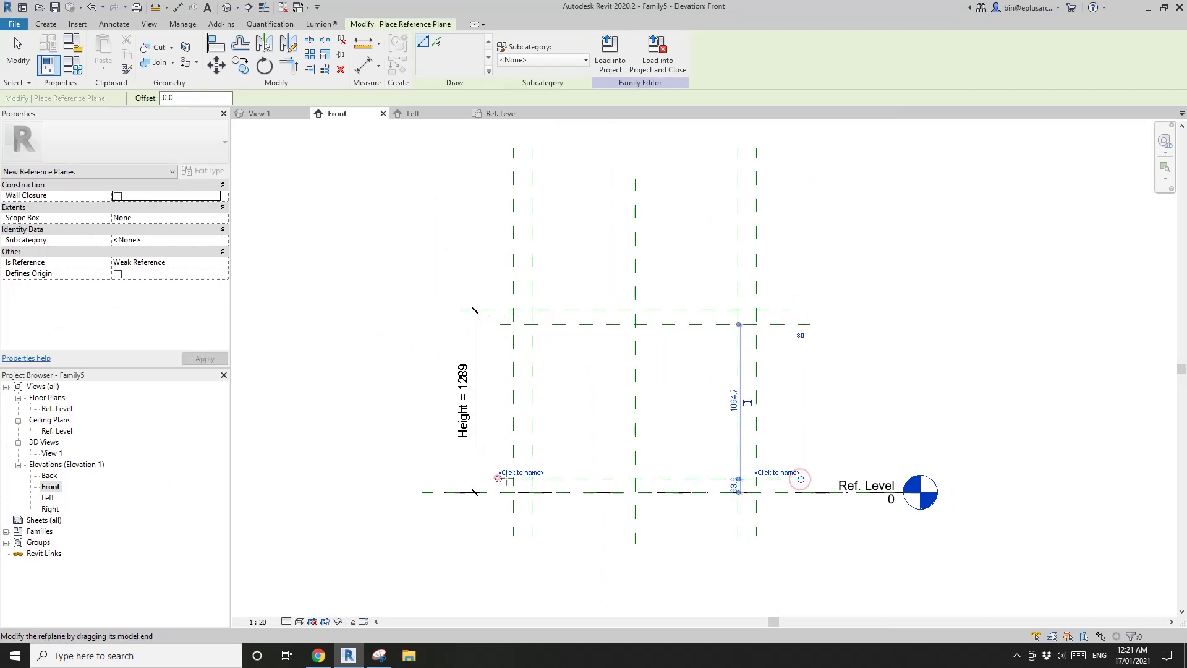
Add aligned dimensions from the upper inner plane to the Height plane and from the lower inner plane to the Ref. Level.
{"action": "key", "text": "d"}
{"action": "key", "text": "i"}
{"action": "left_click", "coordinate": [771, 324]}
{"action": "left_click", "coordinate": [770, 311]}
{"action": "left_click", "coordinate": [811, 293]}
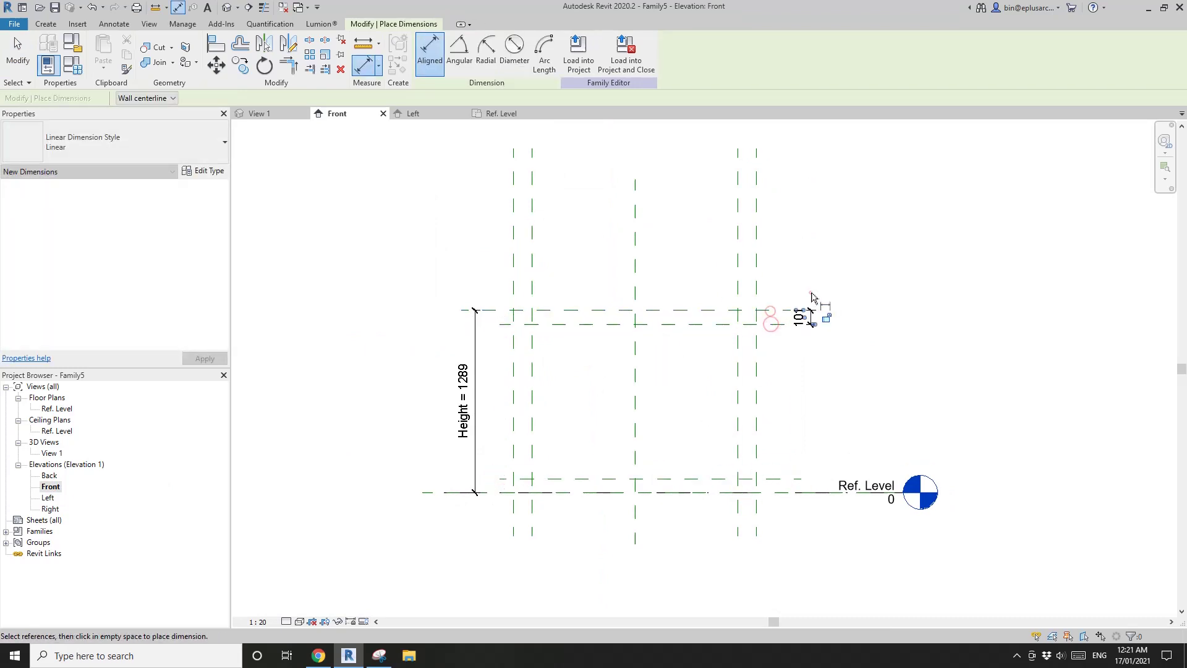
{"action": "left_click", "coordinate": [784, 479]}
{"action": "left_click", "coordinate": [786, 492]}
{"action": "left_click", "coordinate": [802, 445]}
{"action": "key", "text": "Escape"}
Label the top and bottom gap dimensions with a new type-based family parameter named Top/Bottom Thickness.
{"action": "left_click", "coordinate": [798, 483]}
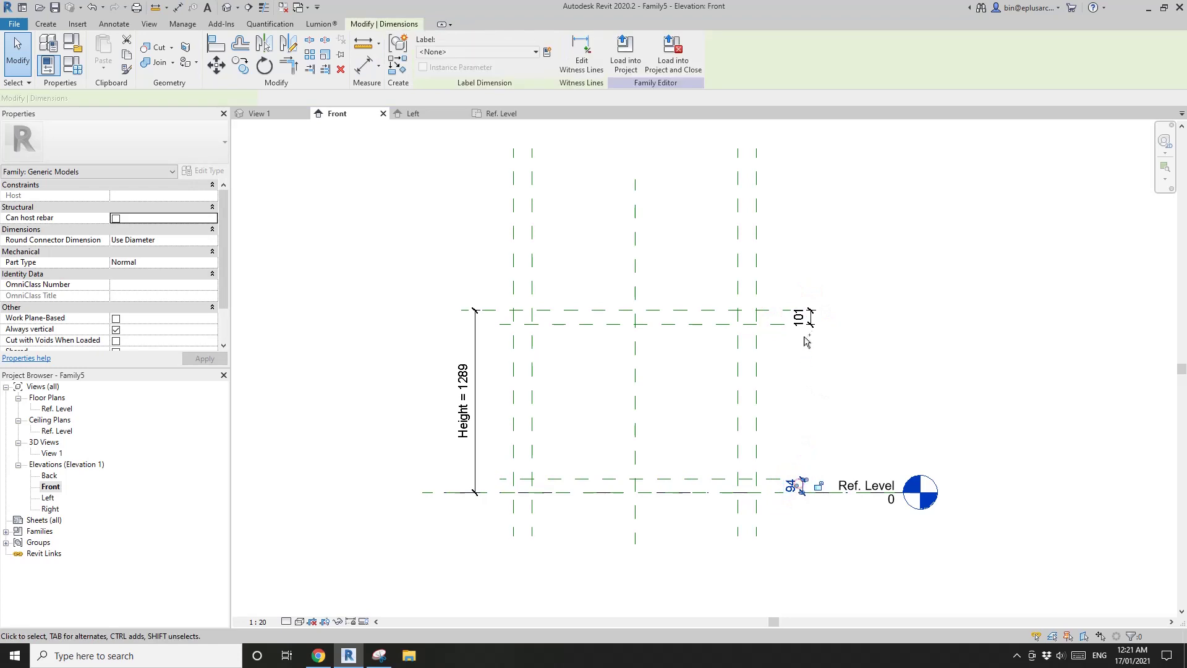
{"action": "left_click", "coordinate": [807, 325], "text": "ctrl"}
{"action": "left_click", "coordinate": [547, 52]}
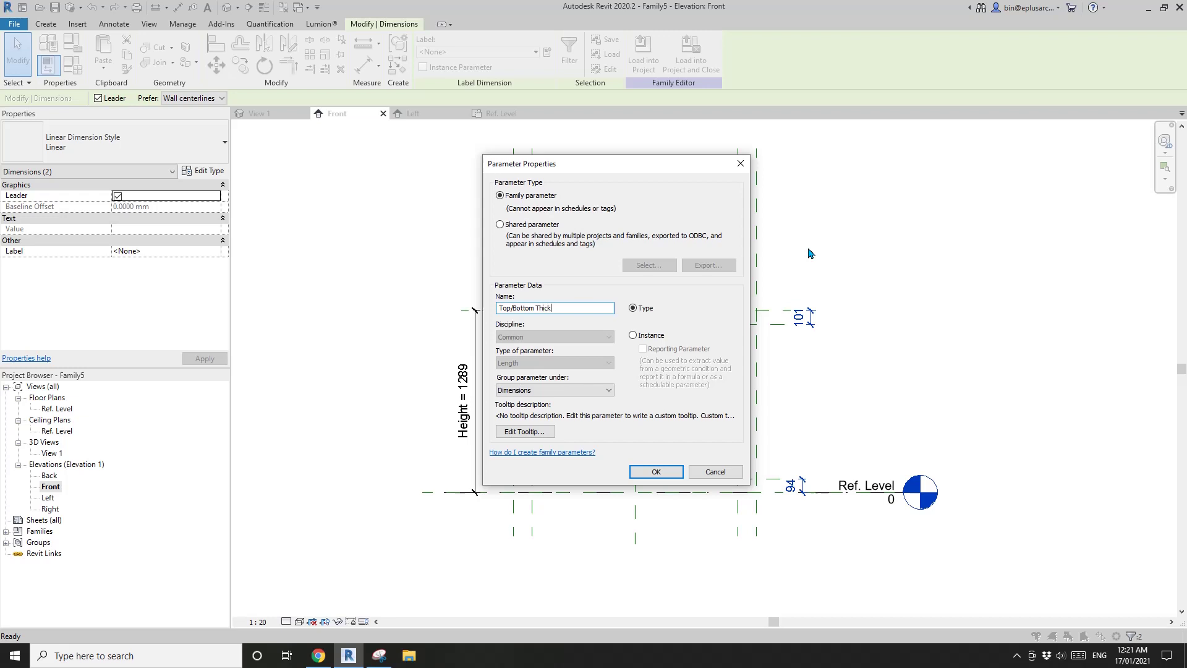
{"action": "left_click", "coordinate": [656, 472]}
{"action": "key", "text": "Escape"}
In the Ref. Level plan, sketch a rectangular extrusion profile for the left side panel and lock its edges to the reference planes.
{"action": "middle_click_drag", "start_coordinate": [661, 476], "coordinate": [678, 361]}
{"action": "double_click", "coordinate": [57, 409]}
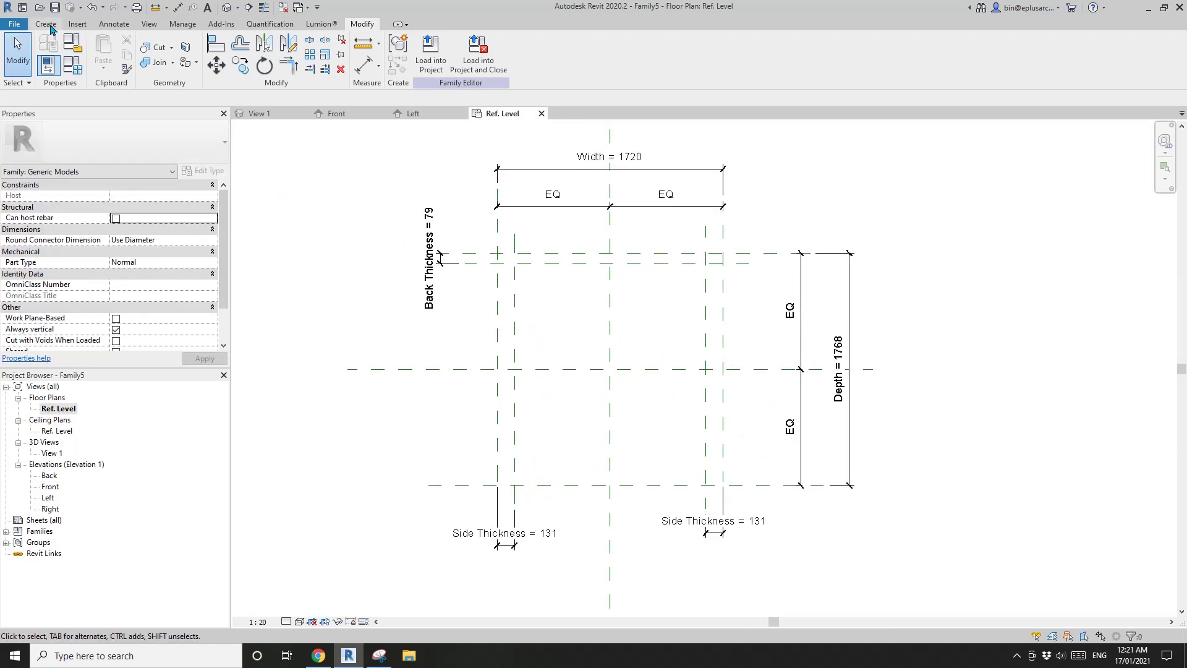
{"action": "left_click", "coordinate": [45, 24]}
{"action": "left_click", "coordinate": [105, 53]}
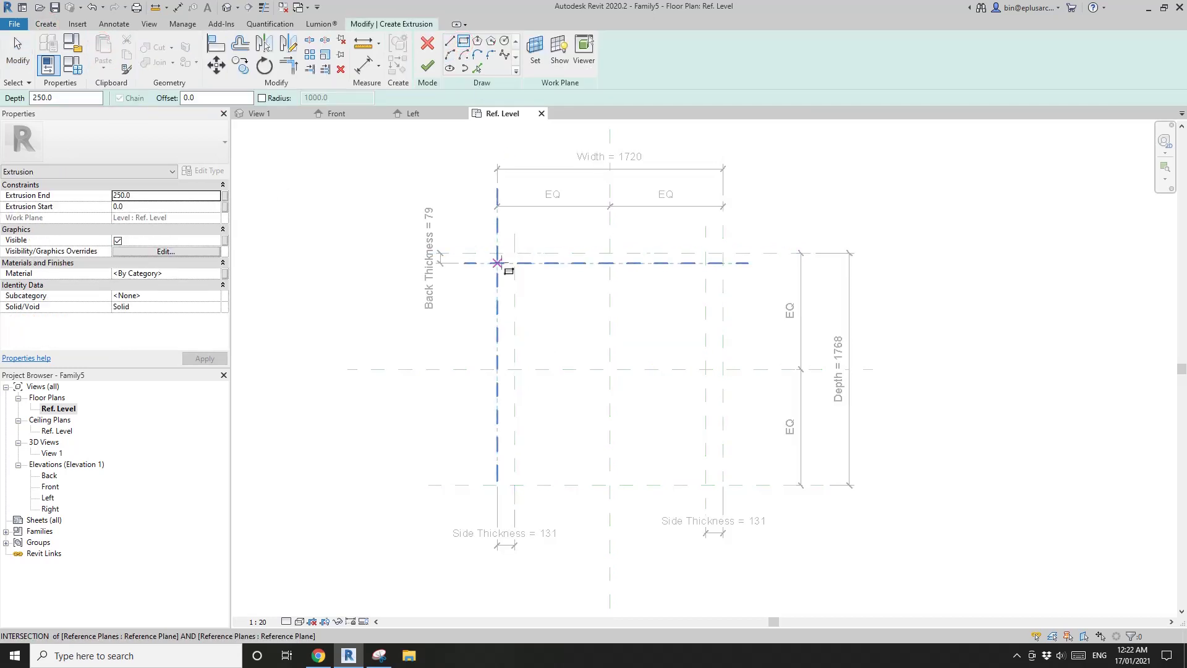
{"action": "left_click", "coordinate": [497, 253]}
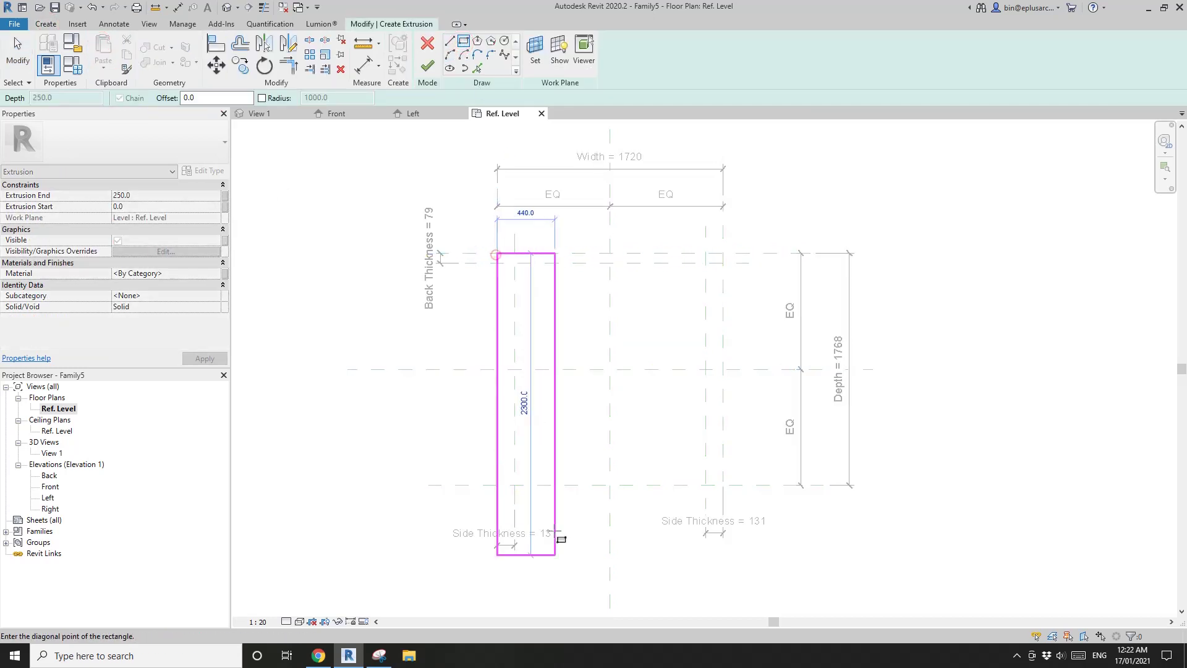
{"action": "left_click", "coordinate": [515, 485]}
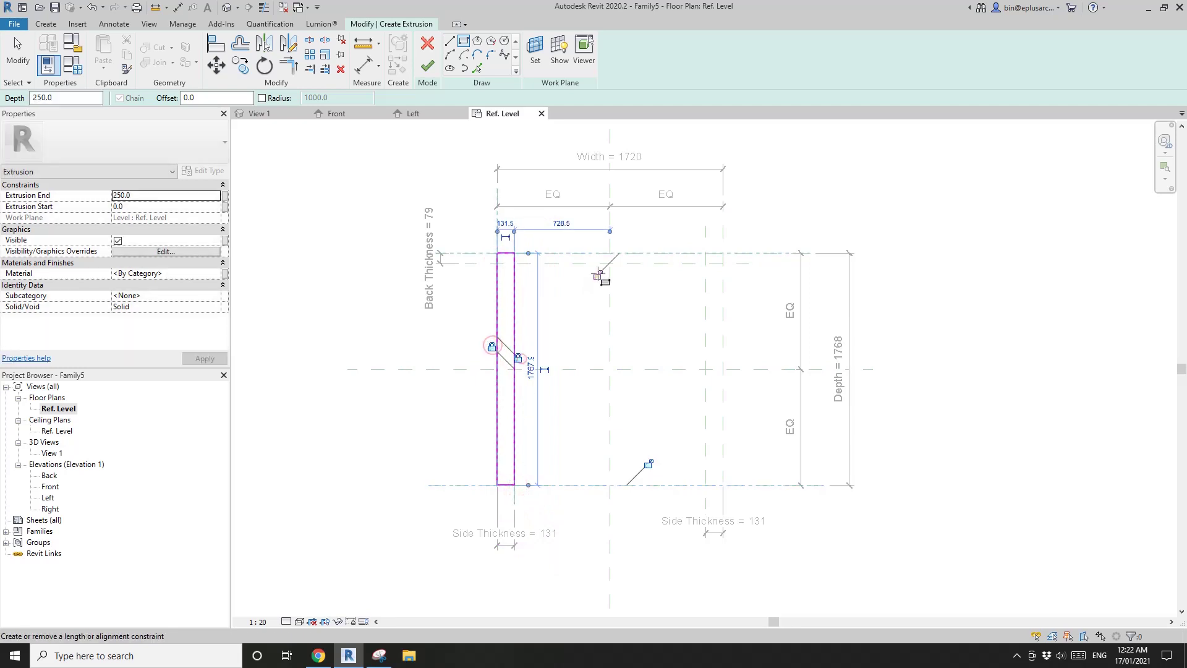
{"action": "middle_click_drag", "start_coordinate": [621, 397], "coordinate": [623, 394]}
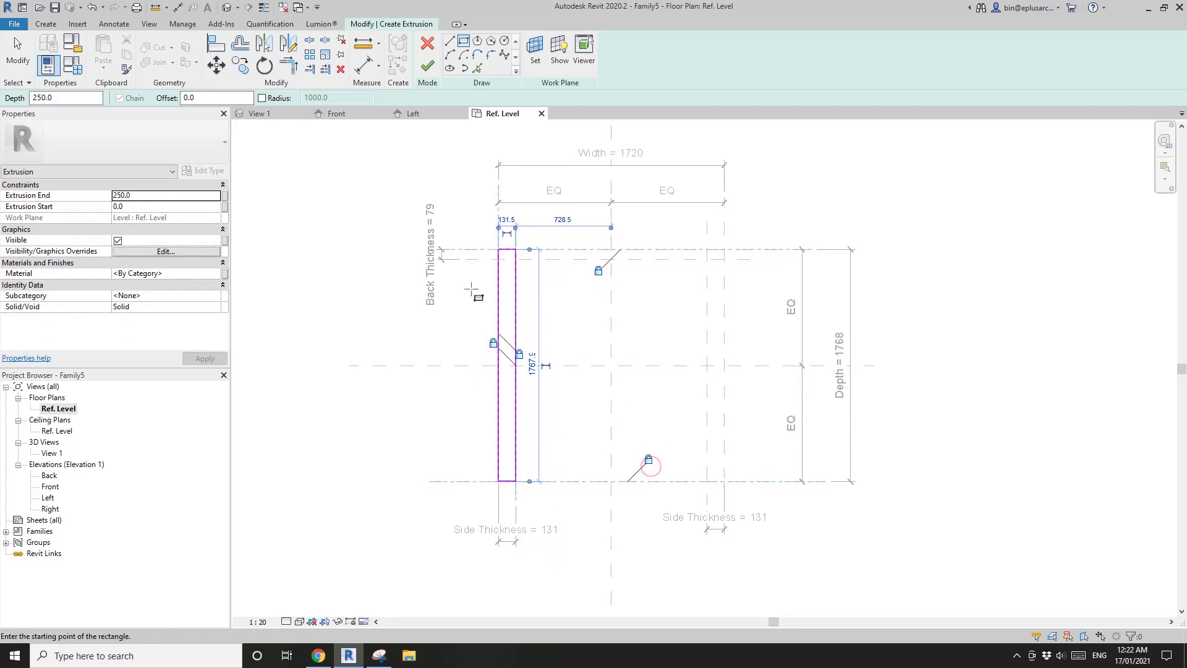
Finish the left panel's extrusion and stretch its top up to the Height reference plane in the Front elevation.
{"action": "double_click", "coordinate": [50, 487]}
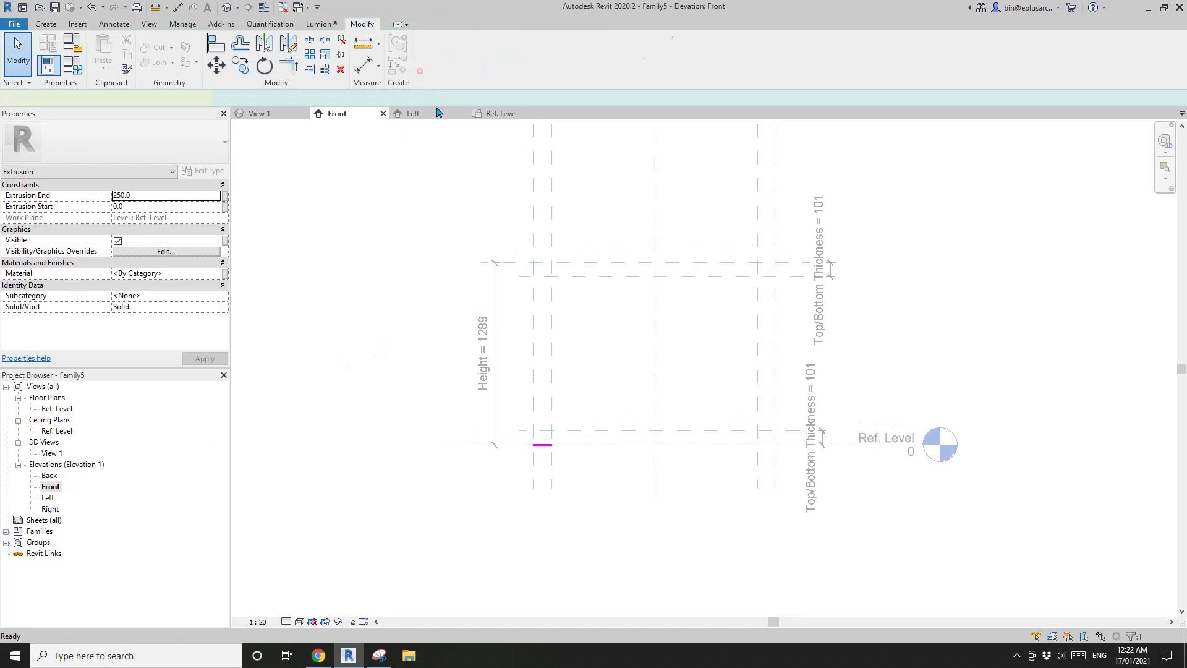
{"action": "left_click_drag", "start_coordinate": [543, 405], "coordinate": [552, 264]}
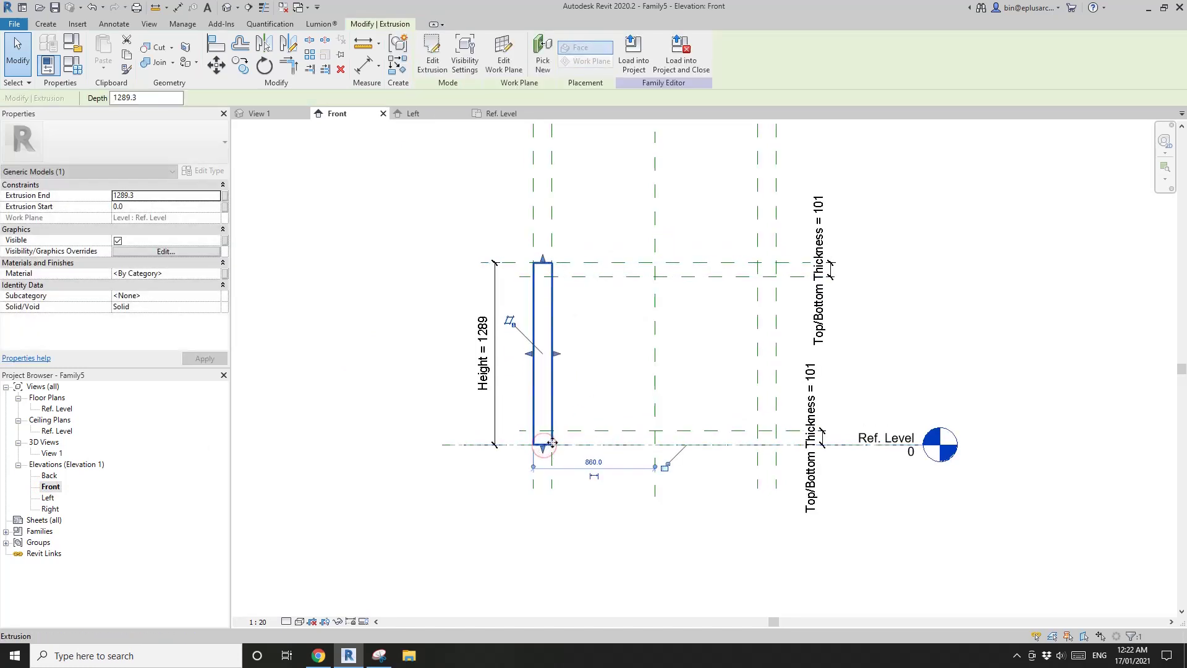
In the Ref. Level plan, sketch a rectangular extrusion profile for the right side panel and lock its edges to the reference planes.
{"action": "double_click", "coordinate": [58, 409]}
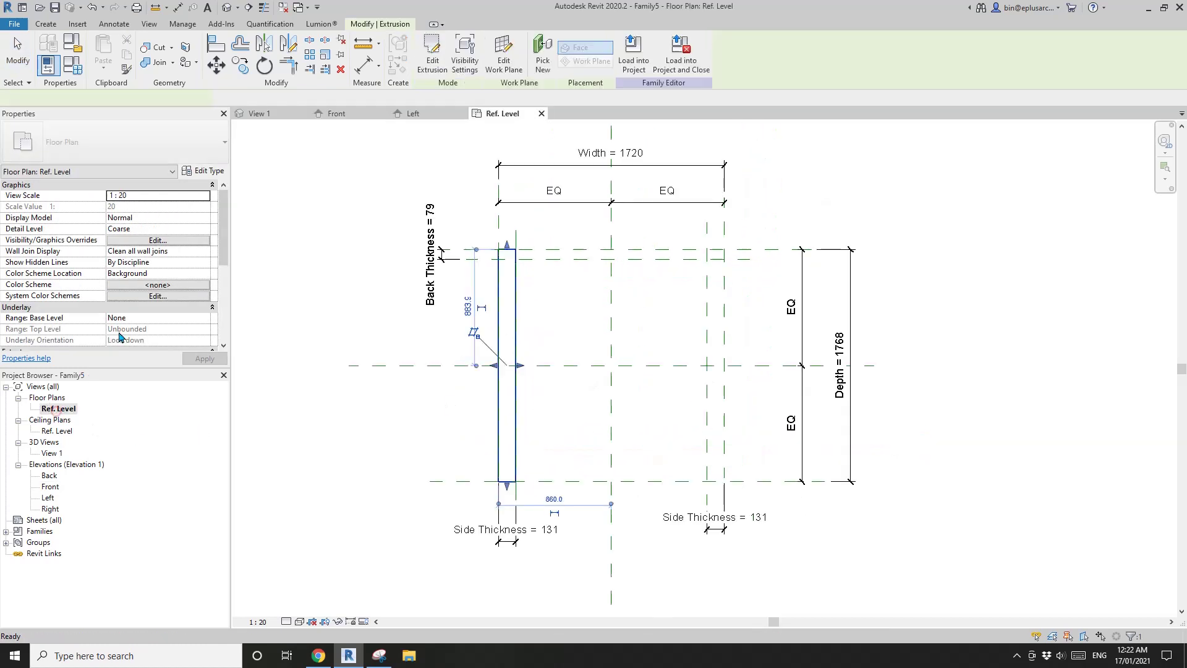
{"action": "left_click", "coordinate": [50, 26]}
{"action": "left_click", "coordinate": [104, 48]}
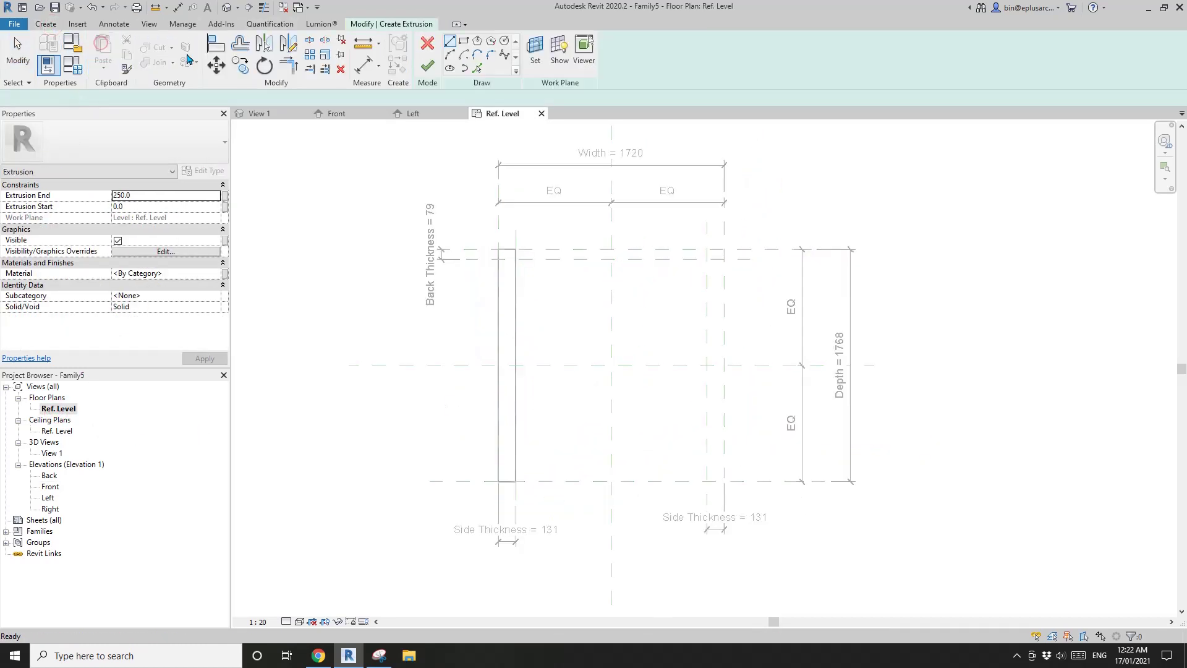
{"action": "left_click", "coordinate": [706, 249]}
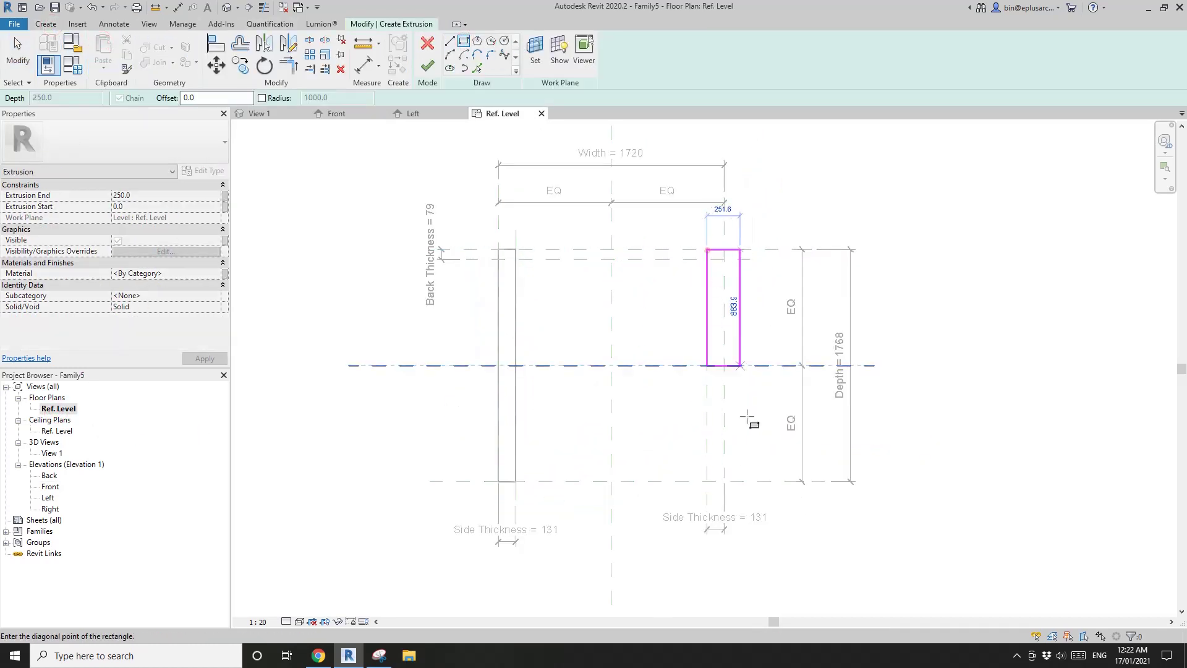
{"action": "left_click", "coordinate": [724, 481]}
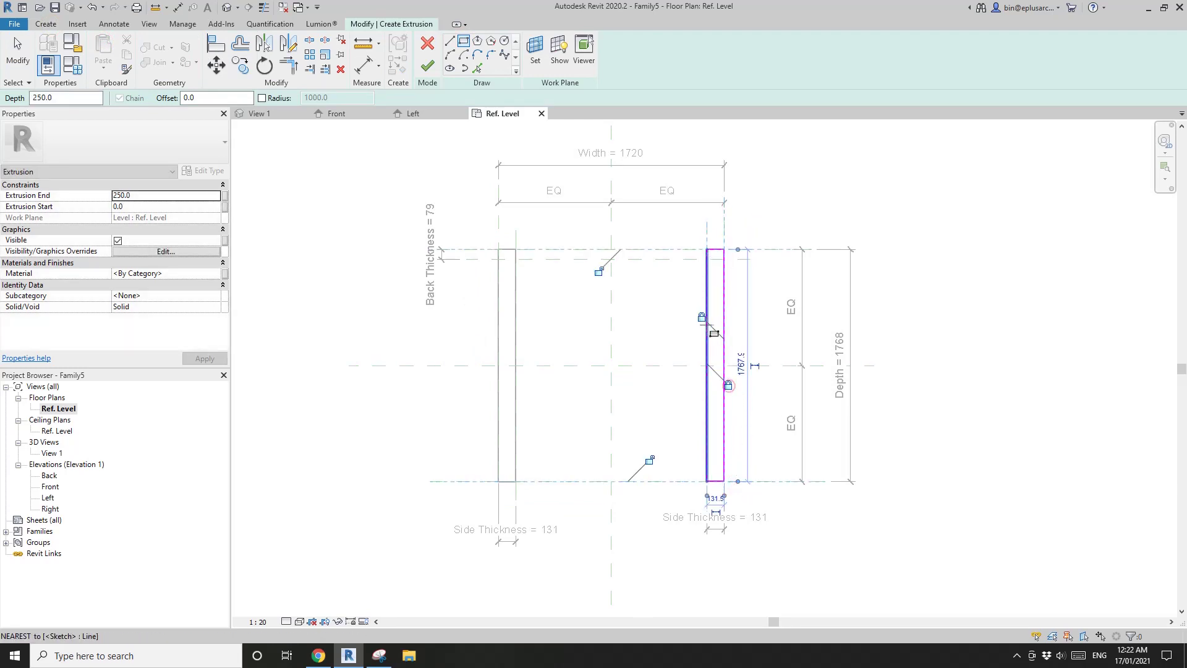
In the Front elevation, finish the right panel's extrusion, stretch it to the Height plane, and lock its top and bottom.
{"action": "double_click", "coordinate": [49, 487]}
{"action": "left_click", "coordinate": [427, 65]}
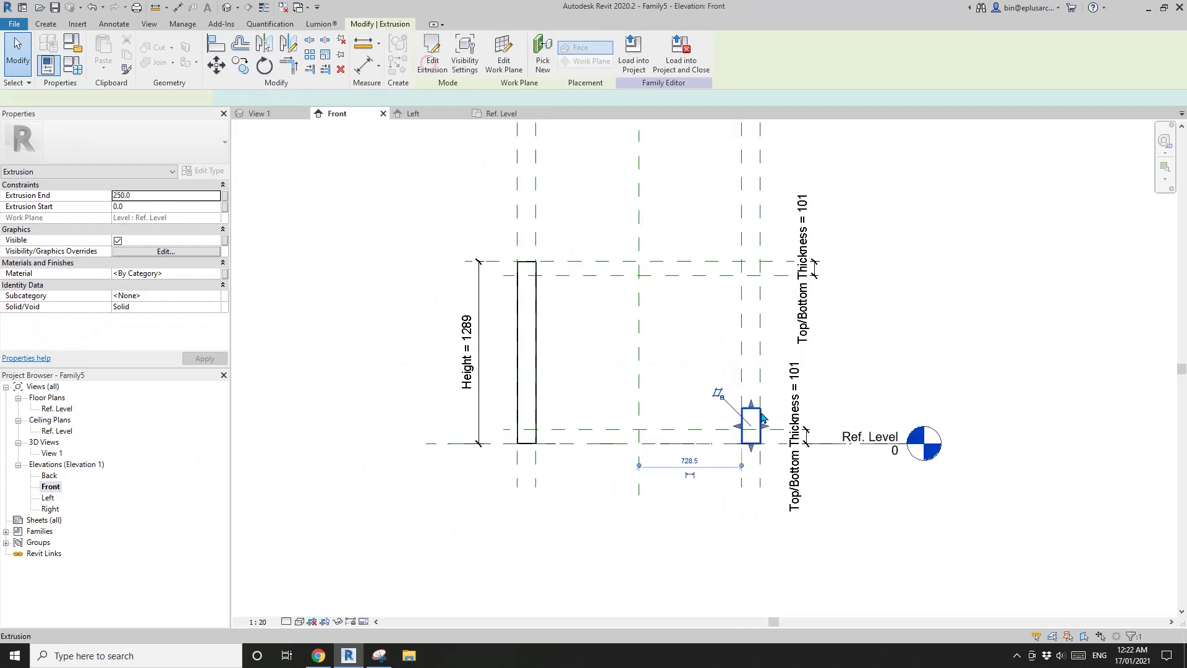
{"action": "left_click_drag", "start_coordinate": [752, 405], "coordinate": [754, 267]}
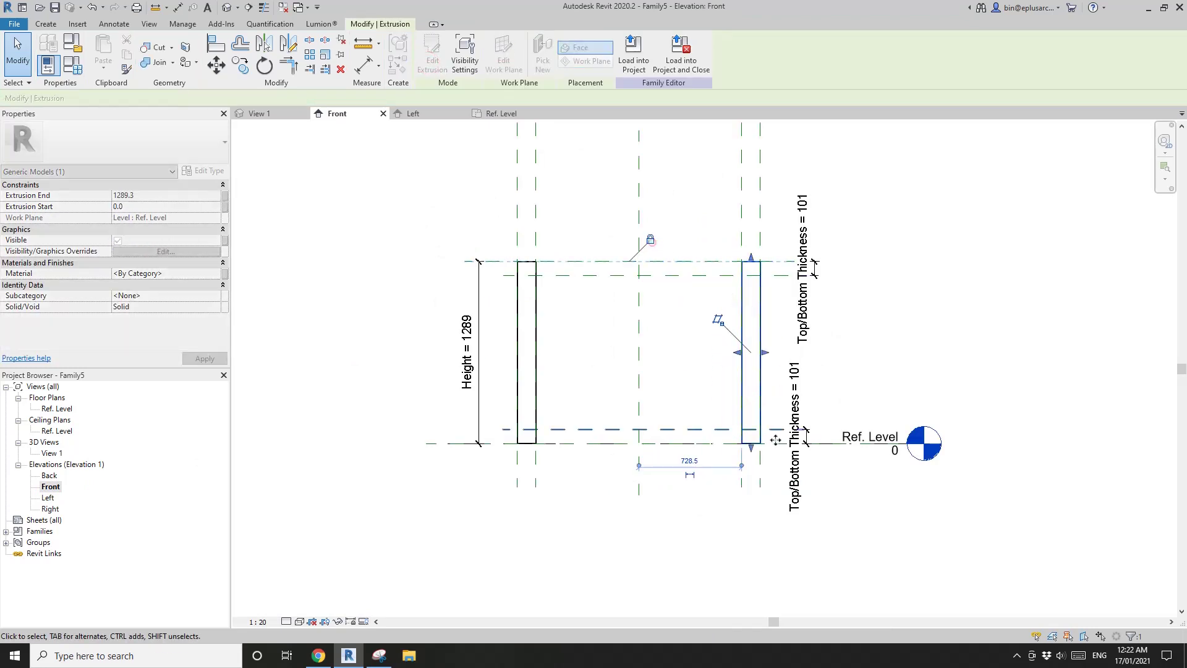
{"action": "left_click_drag", "start_coordinate": [751, 448], "coordinate": [751, 444]}
{"action": "left_click", "coordinate": [651, 462]}
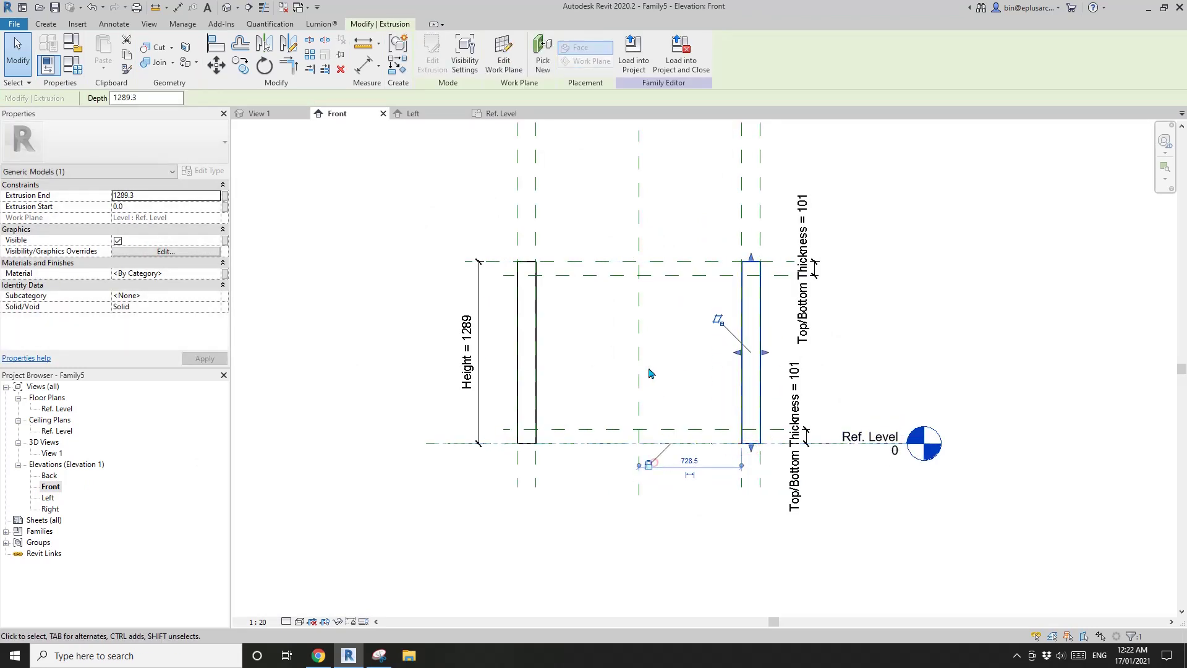
In the Ref. Level plan, sketch a rectangular extrusion profile for the top panel across the full width and depth, locking its edges.
{"action": "double_click", "coordinate": [57, 409]}
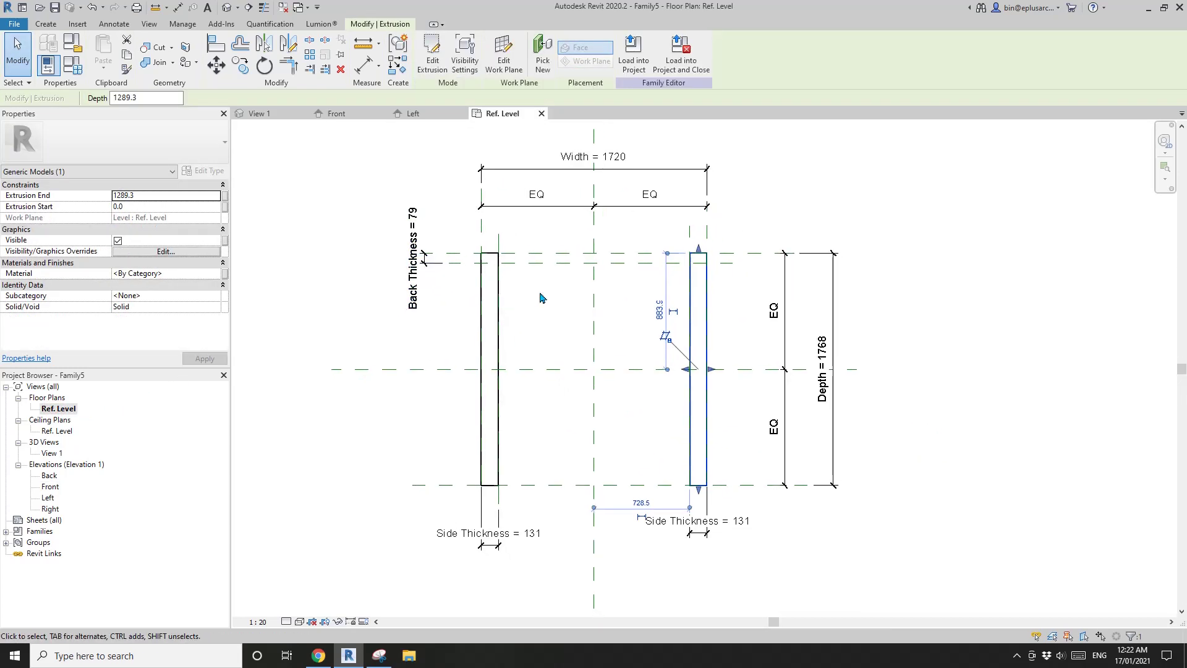
{"action": "left_click", "coordinate": [45, 24]}
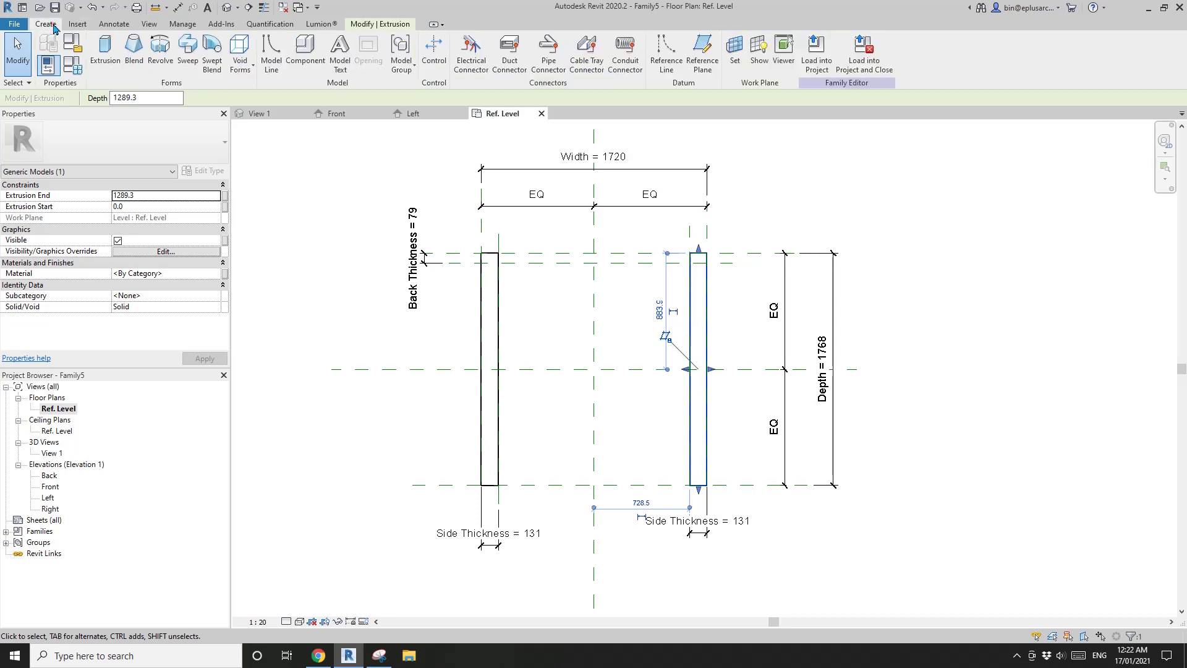
{"action": "left_click", "coordinate": [133, 56]}
{"action": "left_click", "coordinate": [464, 41]}
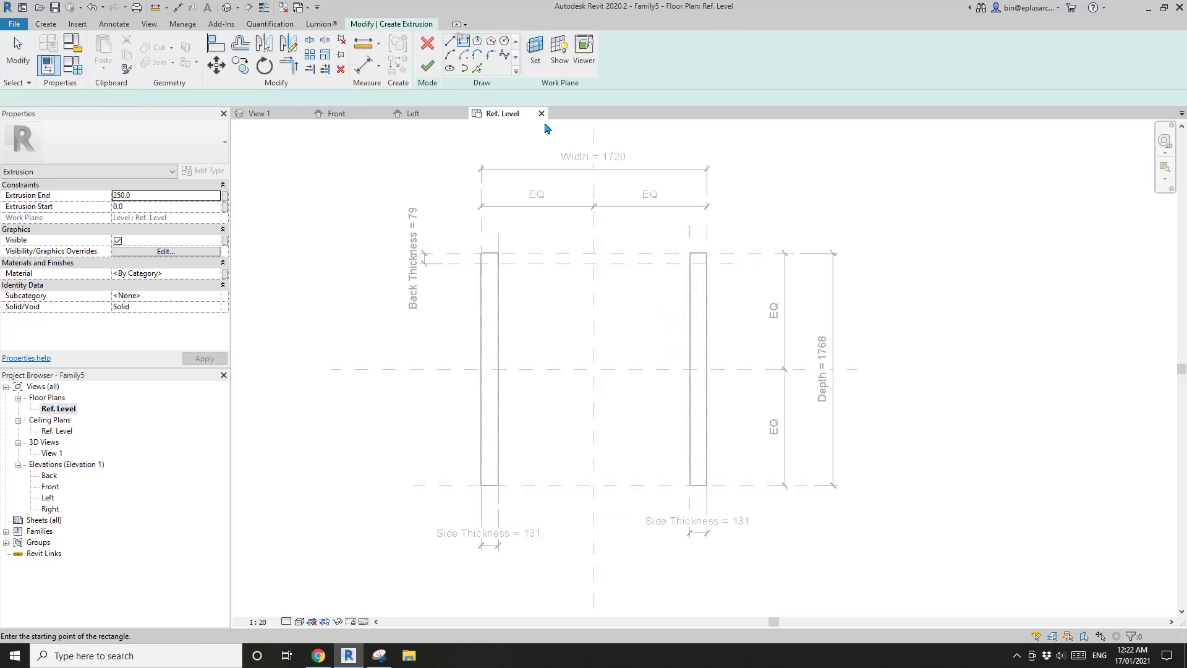
{"action": "left_click", "coordinate": [706, 252]}
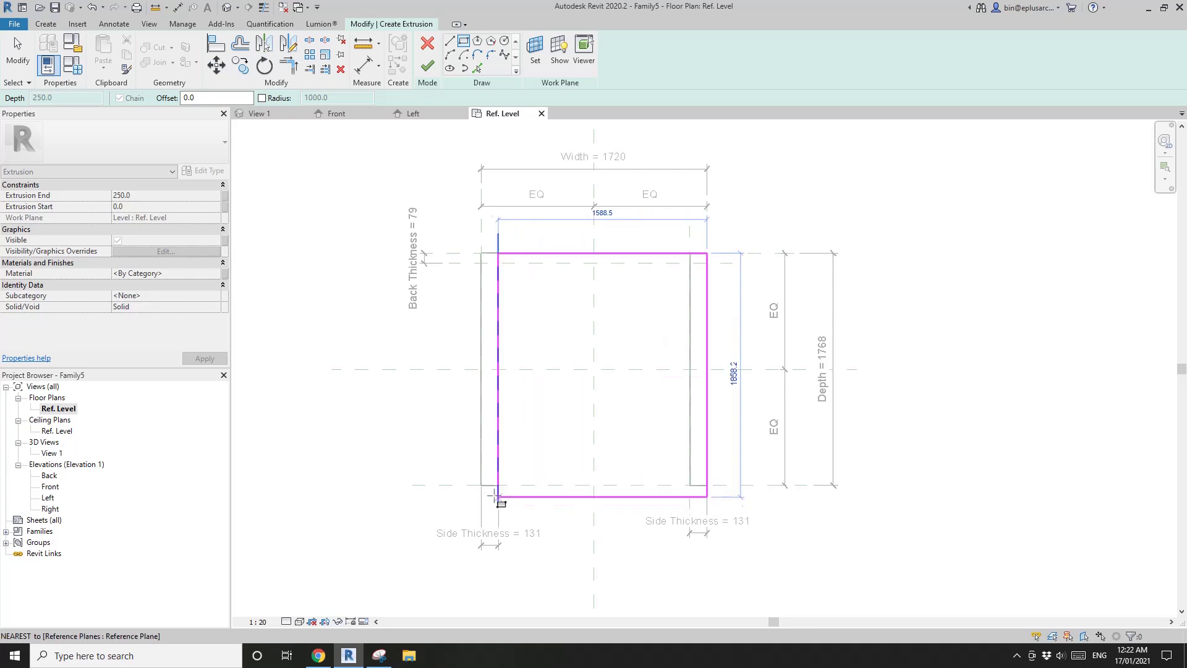
{"action": "left_click", "coordinate": [481, 485]}
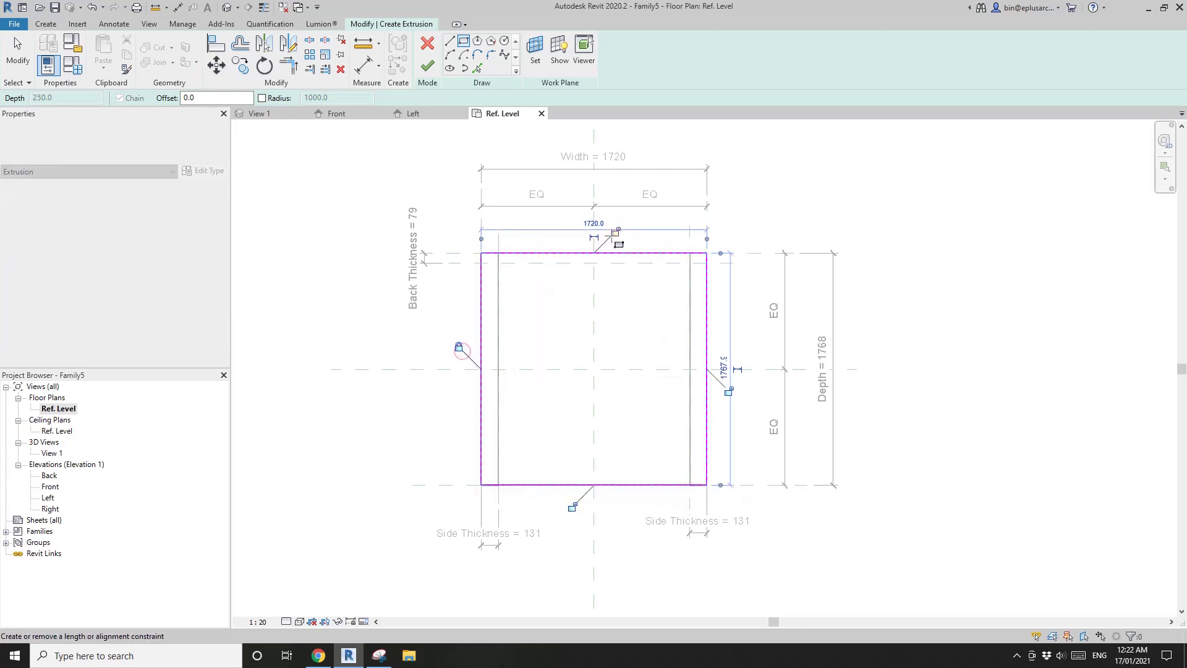
{"action": "left_click", "coordinate": [728, 389]}
{"action": "left_click", "coordinate": [575, 508]}
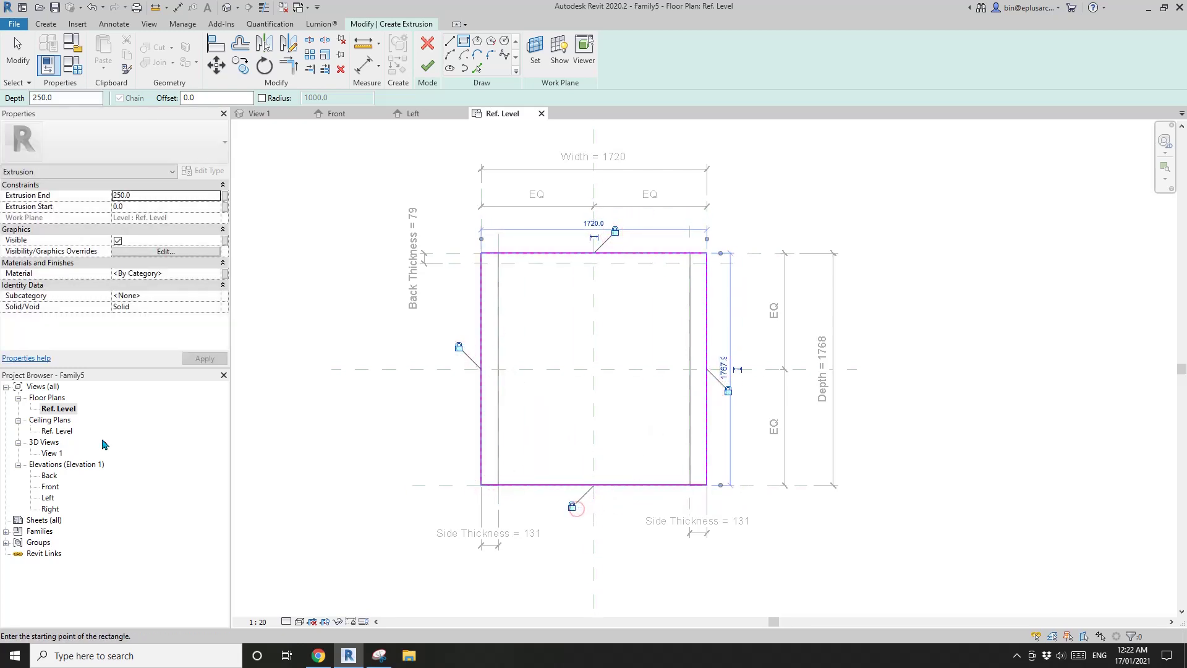
In the Front elevation, finish the top panel's extrusion and fit it between the Height plane and the upper Top/Bottom Thickness plane, locked in place.
{"action": "double_click", "coordinate": [50, 487]}
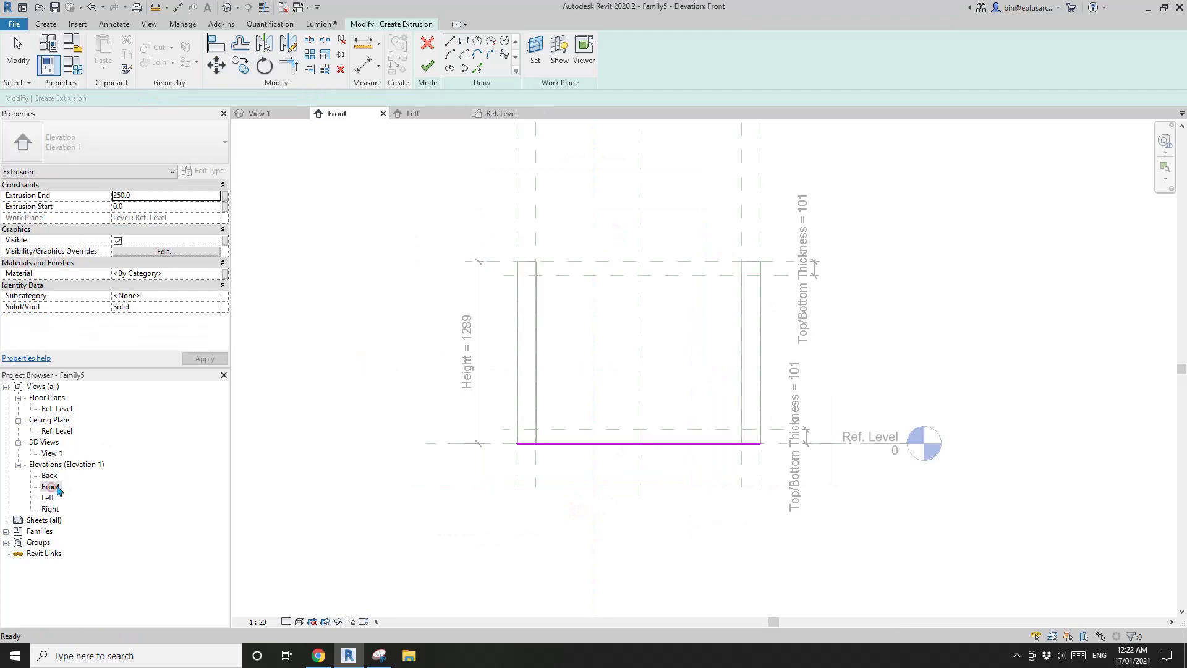
{"action": "left_click", "coordinate": [427, 66]}
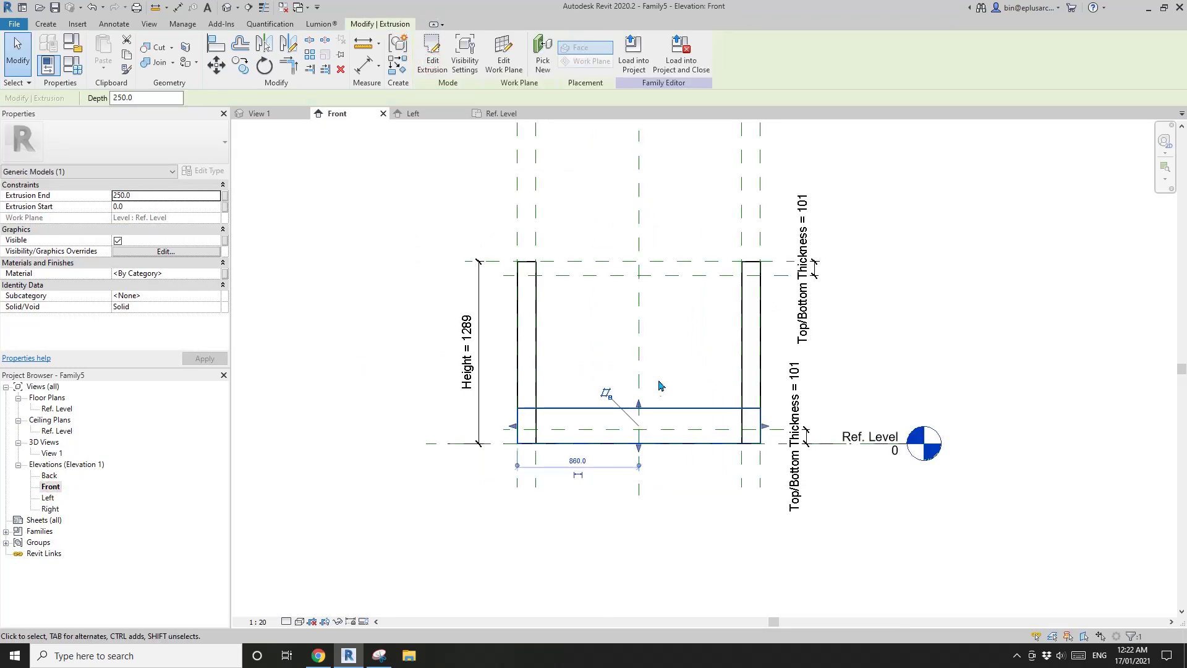
{"action": "middle_click_drag", "start_coordinate": [663, 391], "coordinate": [660, 398]}
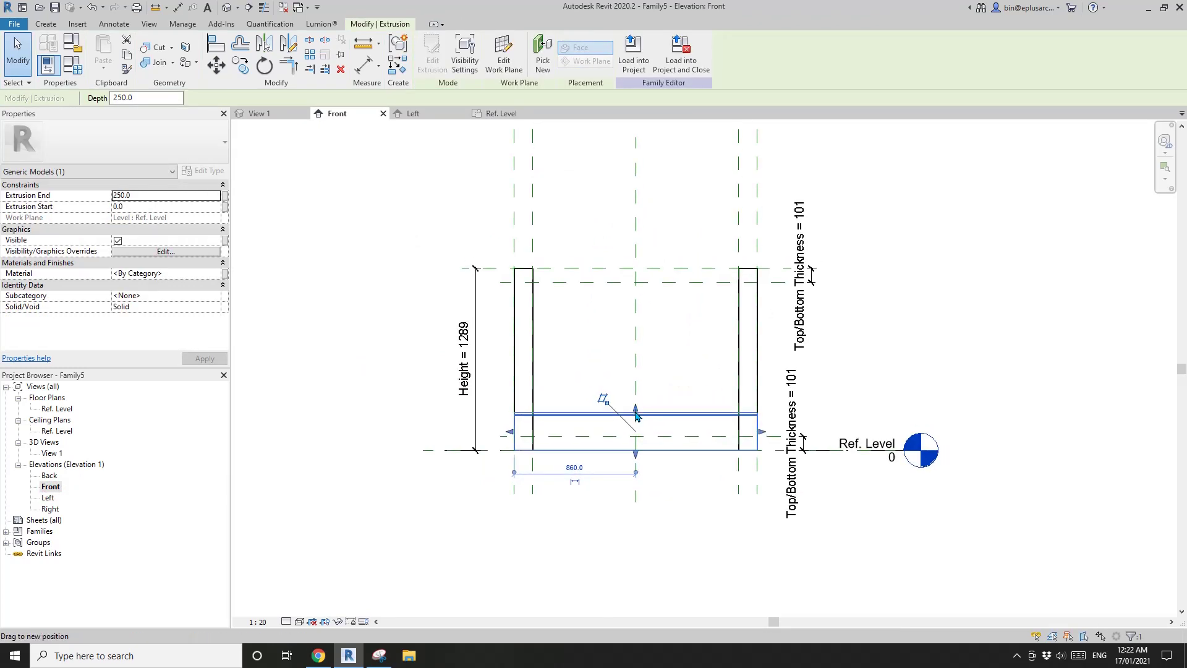
{"action": "left_click_drag", "start_coordinate": [636, 416], "coordinate": [637, 268]}
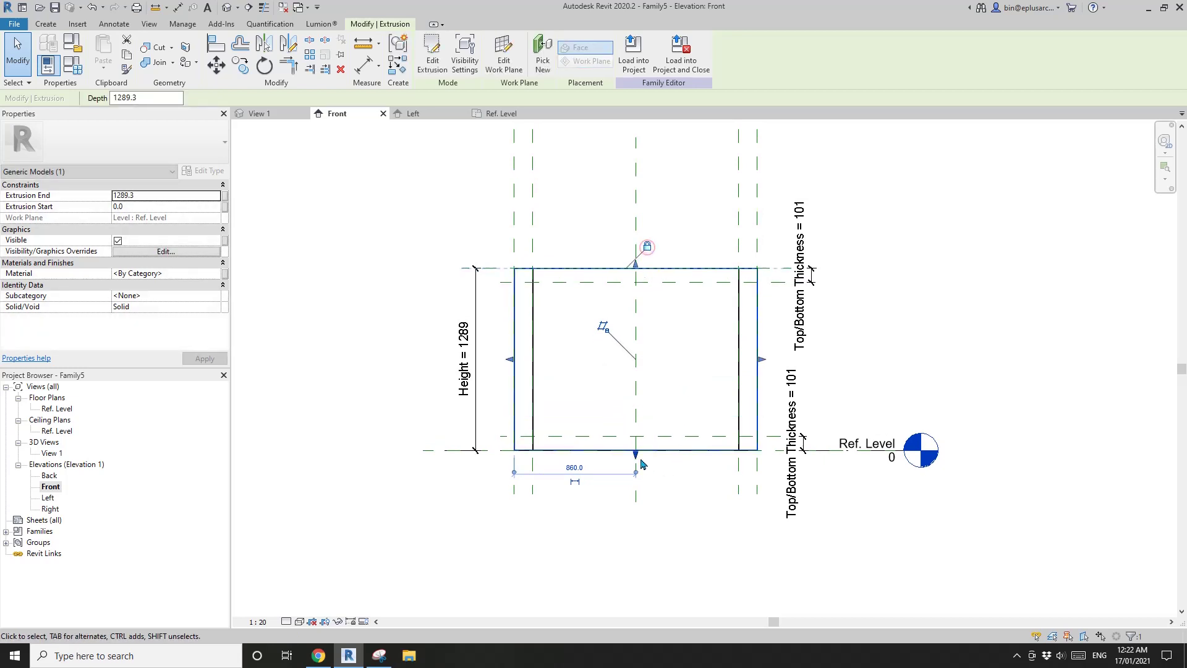
{"action": "left_click_drag", "start_coordinate": [641, 462], "coordinate": [642, 309]}
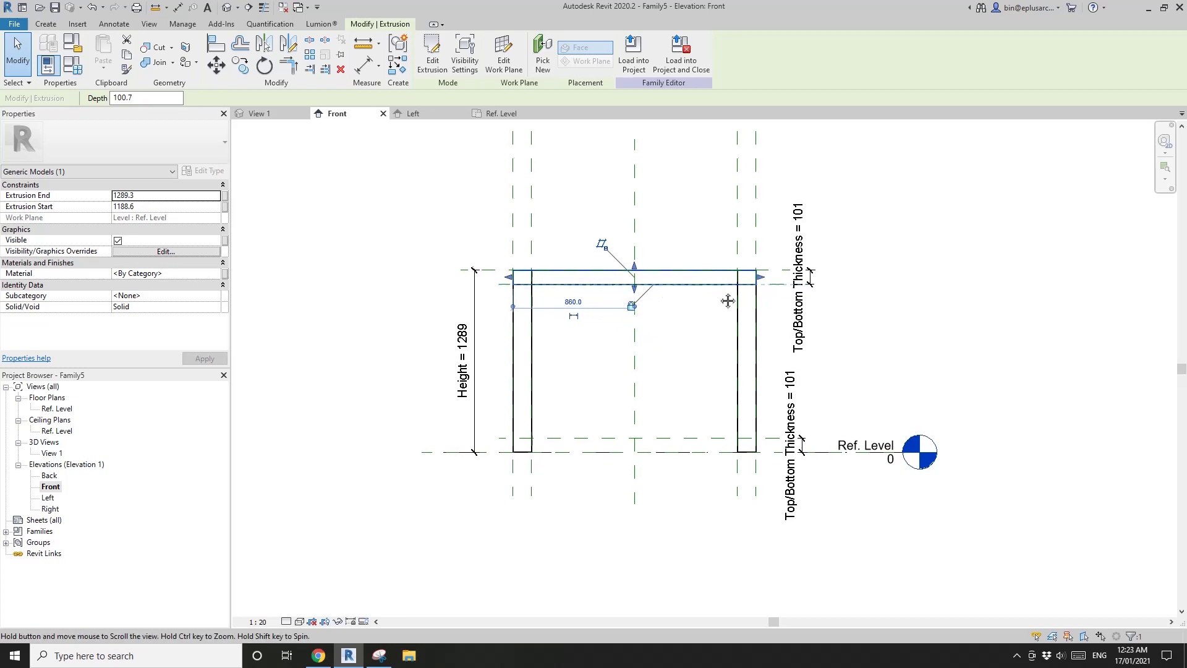
Open the default 3D view and inspect from several angles how the top panel meets the two side panels.
{"action": "left_click", "coordinate": [388, 130]}
{"action": "left_click", "coordinate": [227, 8]}
{"action": "middle_click_drag", "start_coordinate": [640, 244], "coordinate": [865, 283], "text": "shift"}
{"action": "scroll", "coordinate": [879, 331], "scroll_direction": "up", "scroll_amount": 2}
{"action": "scroll", "coordinate": [879, 342], "scroll_direction": "down", "scroll_amount": 1}
{"action": "middle_click_drag", "start_coordinate": [878, 342], "coordinate": [645, 353], "text": "shift"}
{"action": "left_click", "coordinate": [753, 319]}
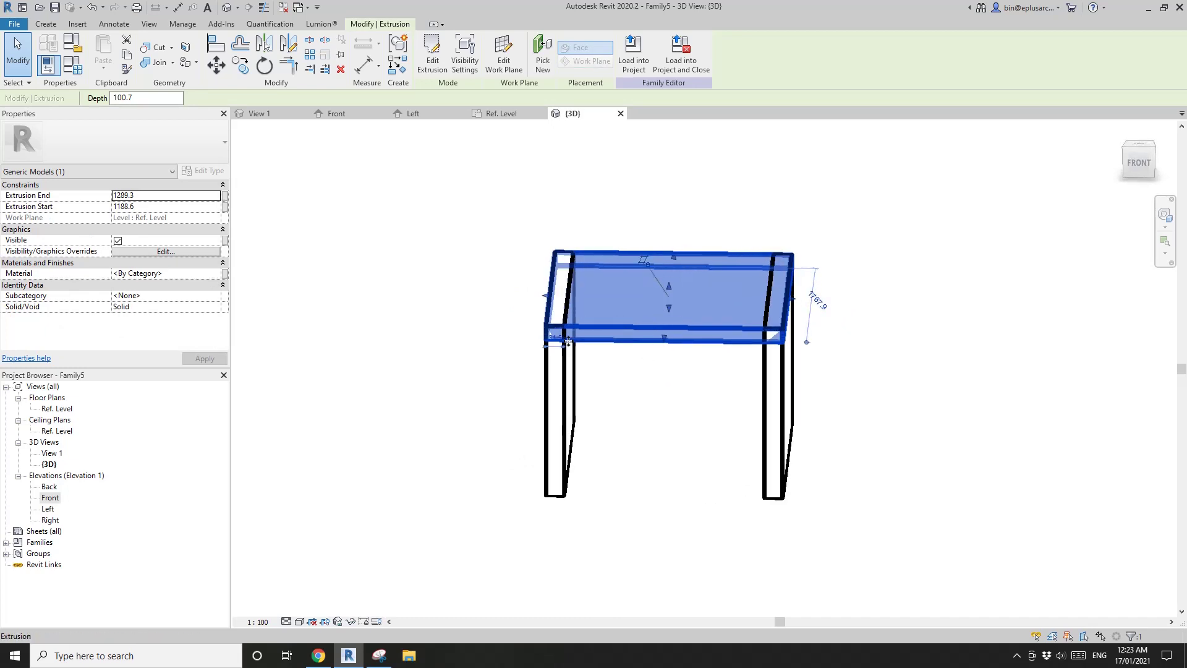
{"action": "middle_click_drag", "start_coordinate": [568, 340], "coordinate": [801, 350], "text": "shift"}
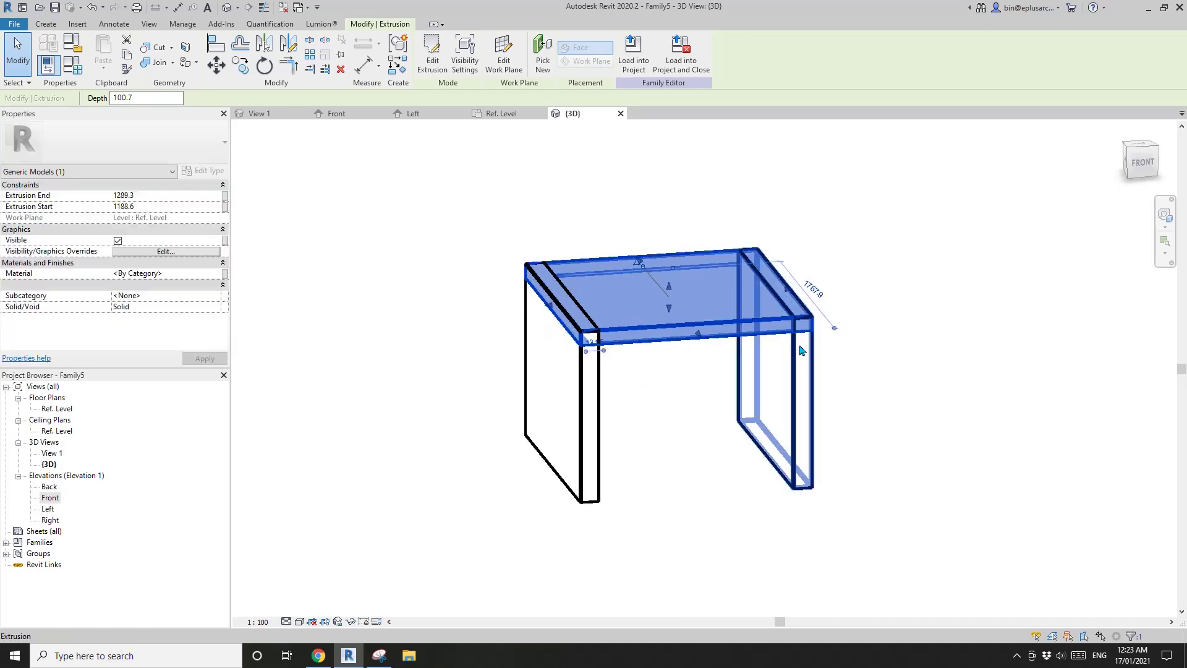
{"action": "key", "text": "Escape"}
In the Ref. Level plan, edit the top panel's sketch, moving its left and right edges to the inner Side Thickness planes and locking them.
{"action": "double_click", "coordinate": [58, 408]}
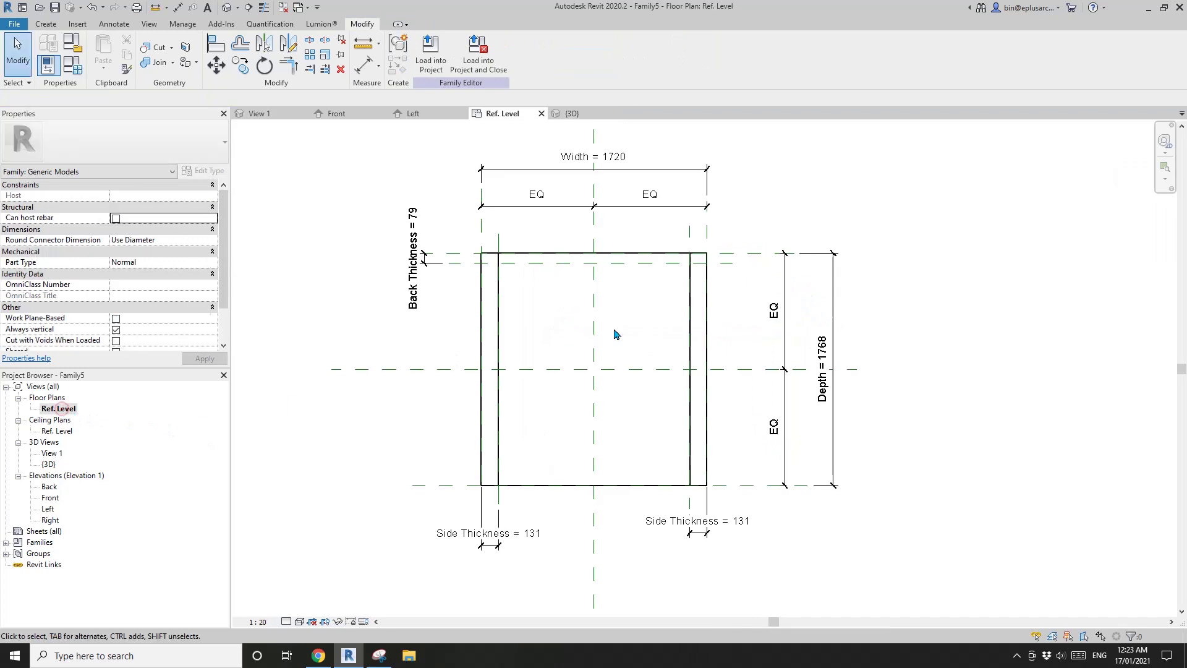
{"action": "left_click", "coordinate": [561, 254]}
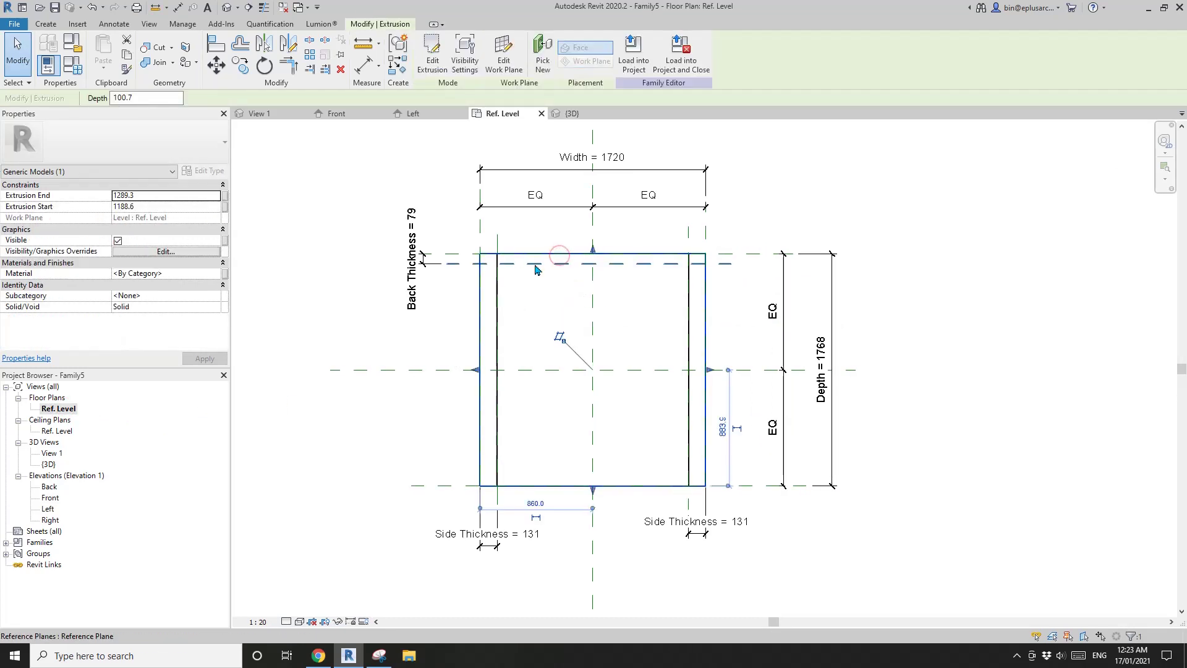
{"action": "left_click", "coordinate": [432, 56]}
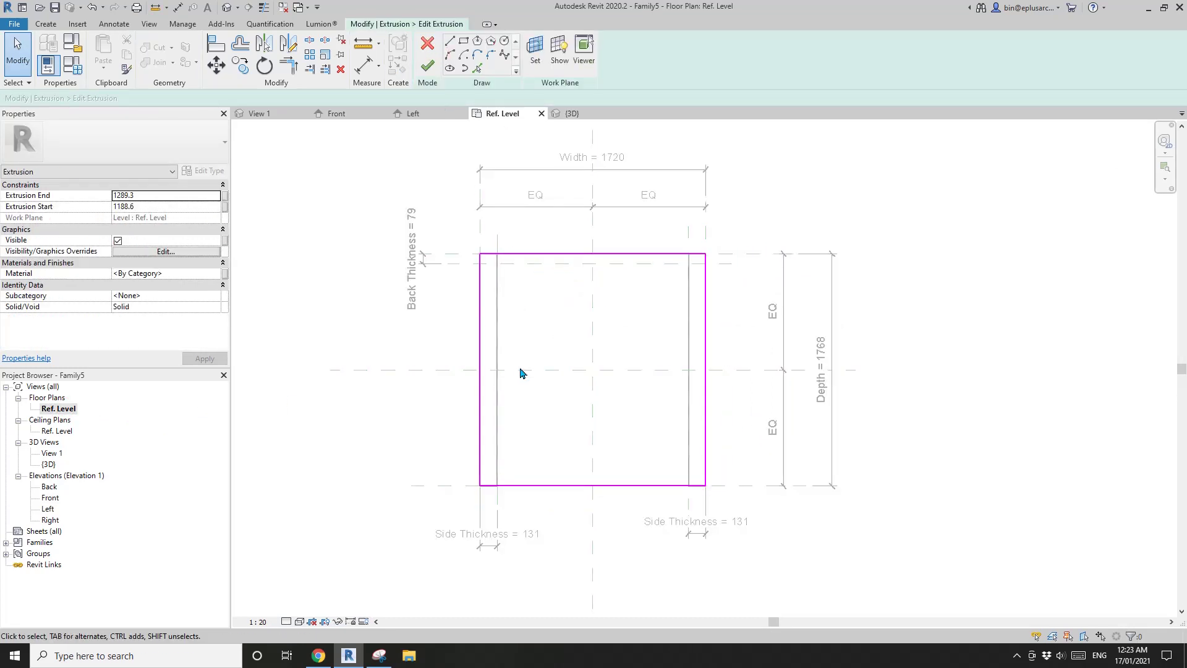
{"action": "left_click", "coordinate": [479, 350]}
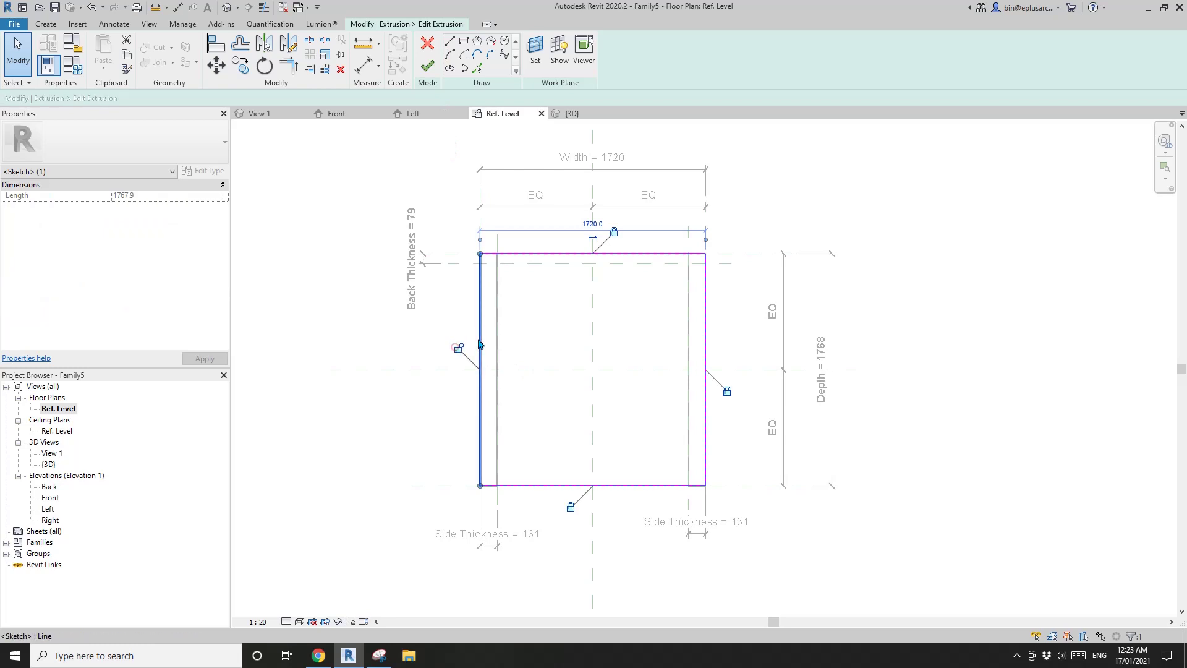
{"action": "mouse_move", "coordinate": [480, 327]}
{"action": "left_mouse_down"}
{"action": "mouse_move", "coordinate": [532, 334]}
{"action": "mouse_move", "coordinate": [498, 335]}
{"action": "left_mouse_up"}
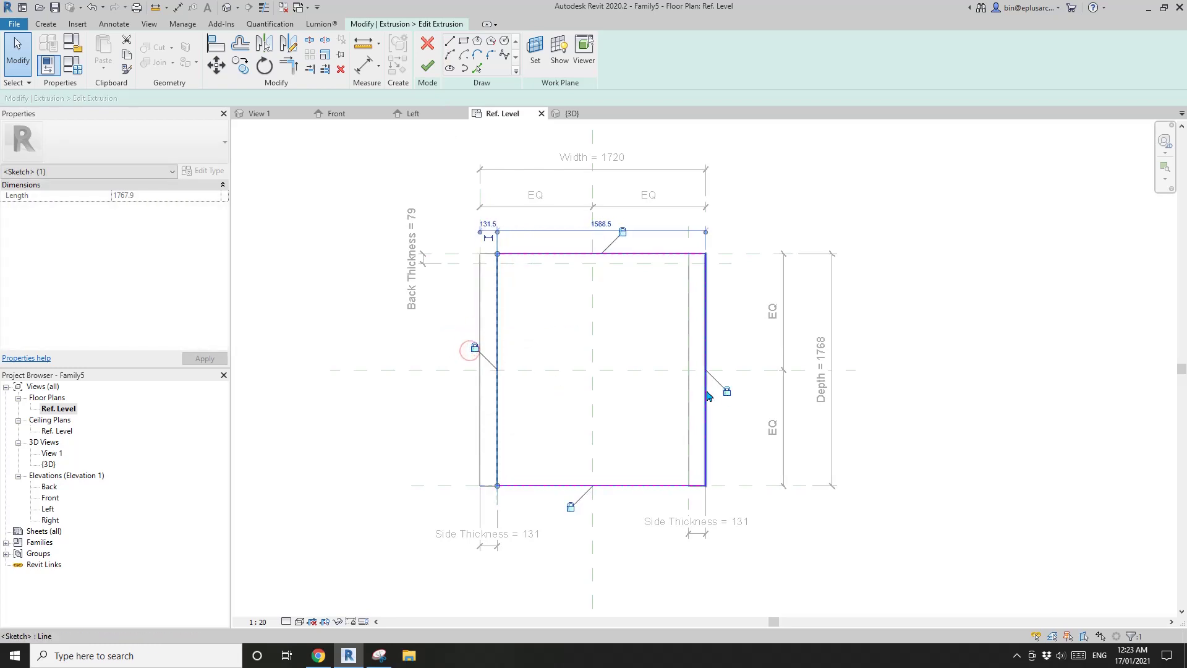
{"action": "mouse_move", "coordinate": [706, 357]}
{"action": "left_mouse_down"}
{"action": "mouse_move", "coordinate": [657, 339]}
{"action": "mouse_move", "coordinate": [688, 334]}
{"action": "left_mouse_up"}
{"action": "middle_click_drag", "start_coordinate": [777, 370], "coordinate": [779, 368]}
{"action": "left_click", "coordinate": [779, 369]}
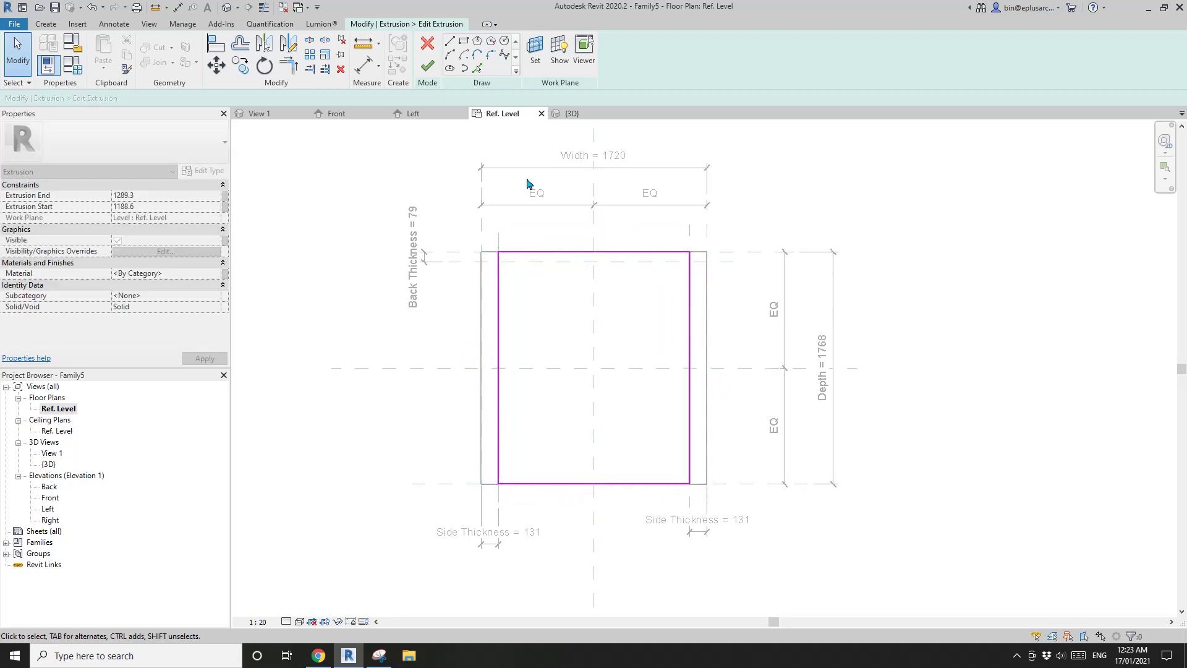
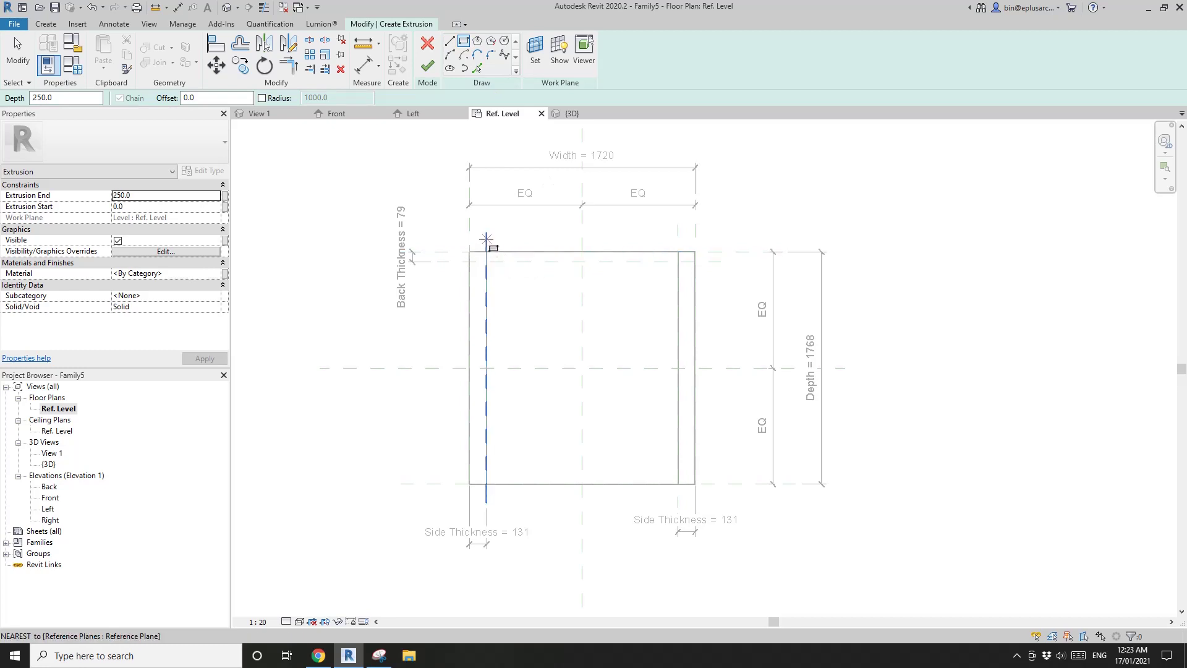
In the Ref. Level plan, sketch the bottom panel's rectangular extrusion profile between the inner Side Thickness planes, covering the full depth.
{"action": "left_click", "coordinate": [485, 252]}
{"action": "left_click", "coordinate": [486, 483]}
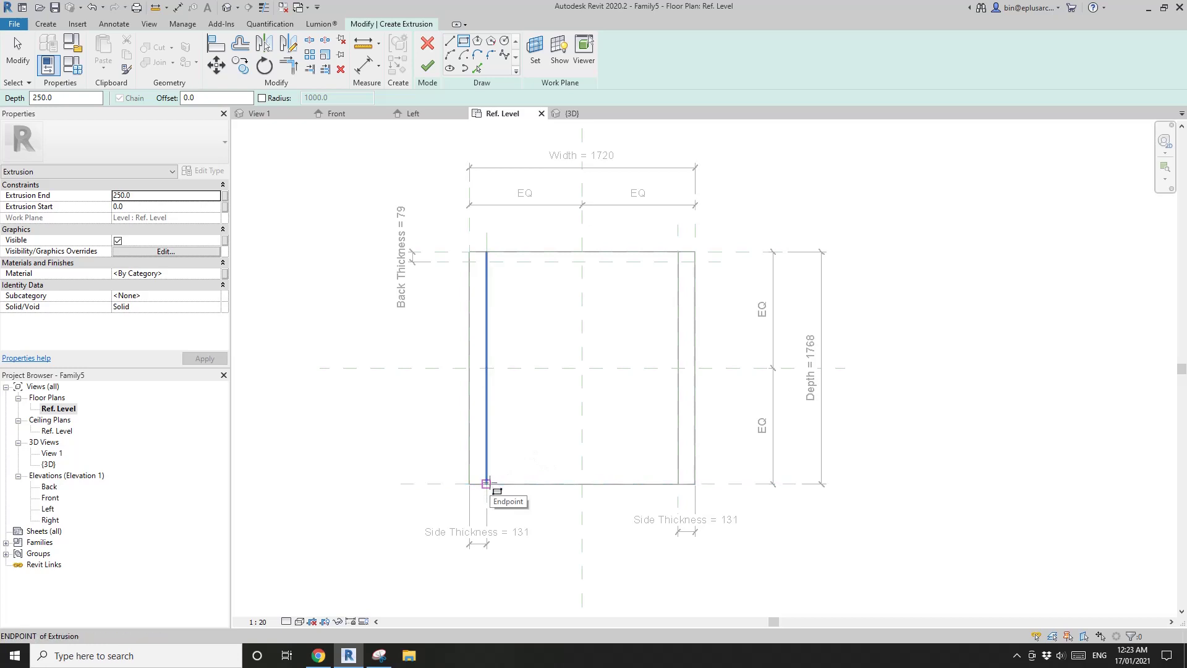
{"action": "left_click", "coordinate": [486, 483]}
{"action": "left_click", "coordinate": [678, 252]}
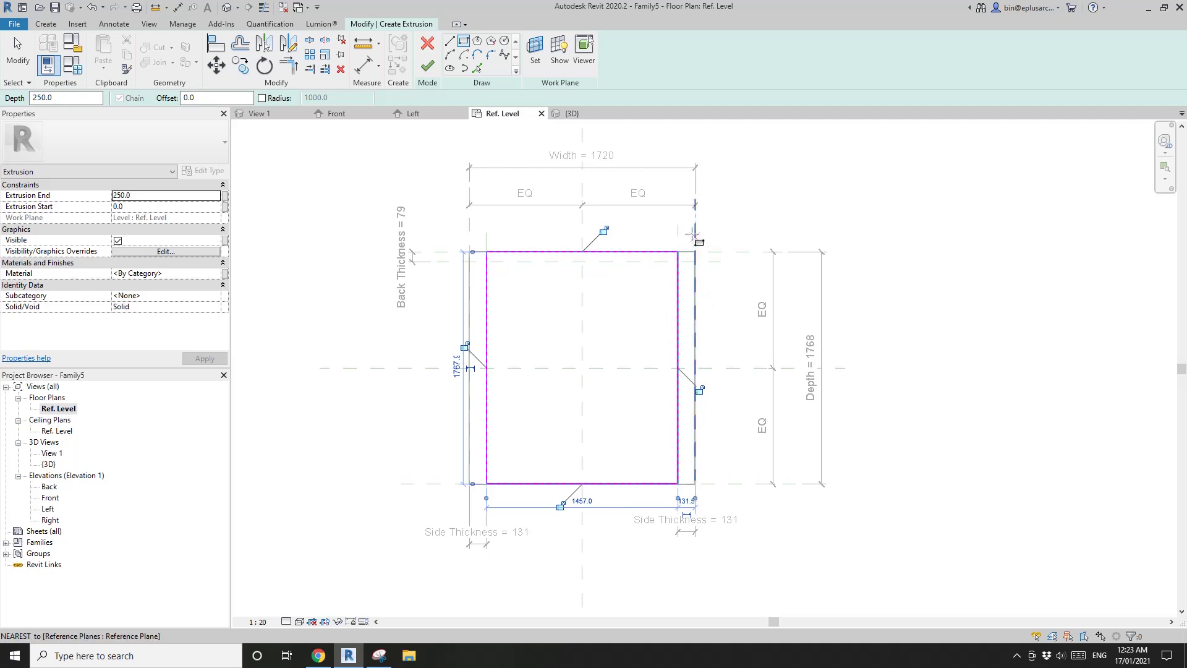
{"action": "mouse_move", "coordinate": [631, 332]}
{"action": "middle_mouse_down"}
{"action": "mouse_move", "coordinate": [652, 325]}
{"action": "mouse_move", "coordinate": [603, 338]}
{"action": "mouse_move", "coordinate": [642, 346]}
{"action": "middle_mouse_up"}
{"action": "key", "text": "Escape"}
Align the bottom panel sketch's front and back edges to the outer Depth reference planes and lock them.
{"action": "scroll", "coordinate": [618, 338], "scroll_direction": "down", "scroll_amount": 1}
{"action": "key", "text": "a"}
{"action": "key", "text": "l"}
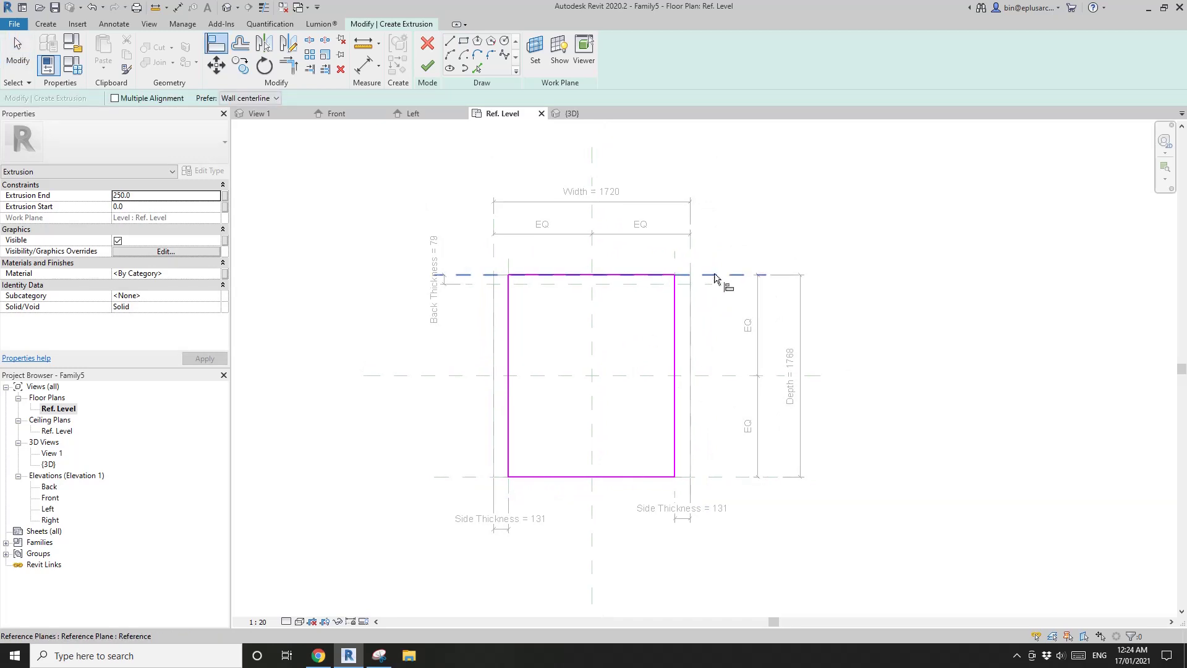
{"action": "left_click", "coordinate": [714, 276]}
{"action": "left_click", "coordinate": [655, 275]}
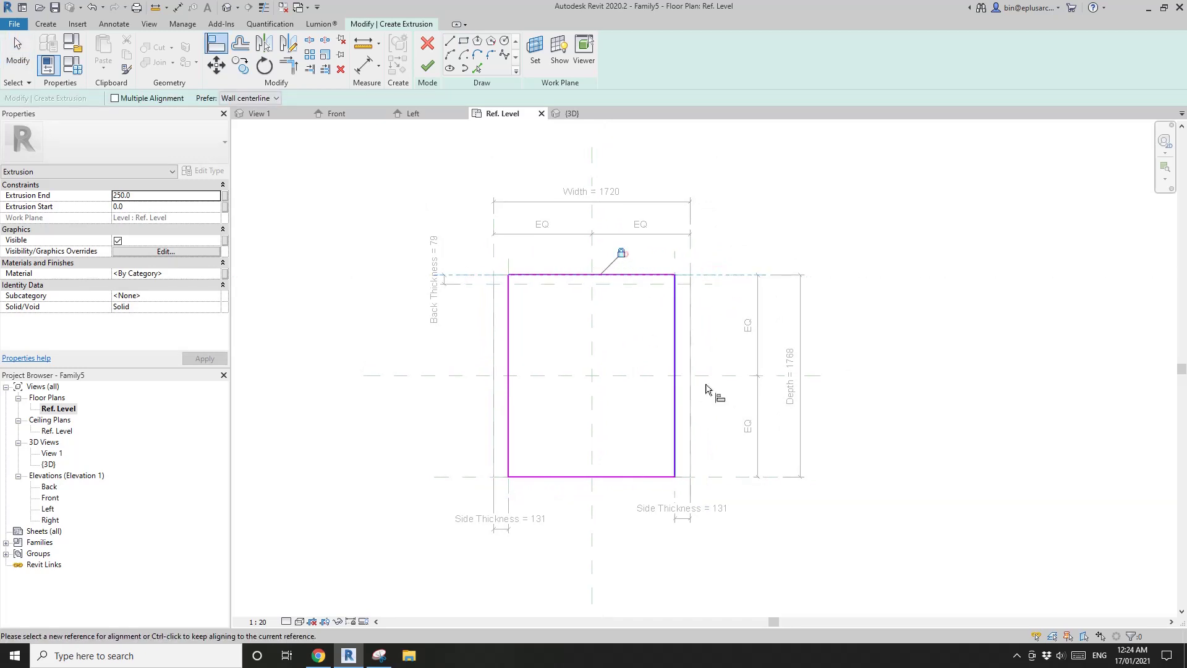
{"action": "middle_click_drag", "start_coordinate": [696, 473], "coordinate": [695, 462]}
{"action": "scroll", "coordinate": [696, 460], "scroll_direction": "up", "scroll_amount": 1}
{"action": "left_click", "coordinate": [721, 469]}
{"action": "left_click", "coordinate": [643, 469]}
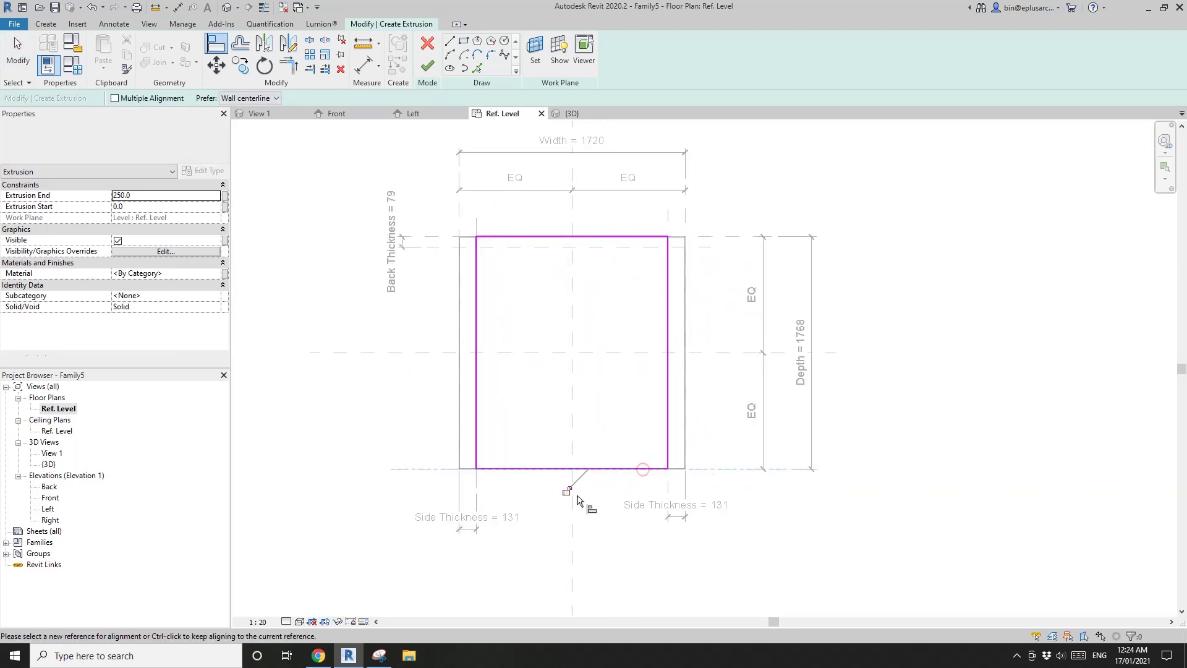
Align the bottom panel sketch's left and right edges to the inner Side Thickness reference planes and lock both.
{"action": "scroll", "coordinate": [611, 480], "scroll_direction": "up", "scroll_amount": 1}
{"action": "middle_click_drag", "start_coordinate": [616, 477], "coordinate": [619, 476]}
{"action": "left_click", "coordinate": [678, 183]}
{"action": "left_click", "coordinate": [676, 226]}
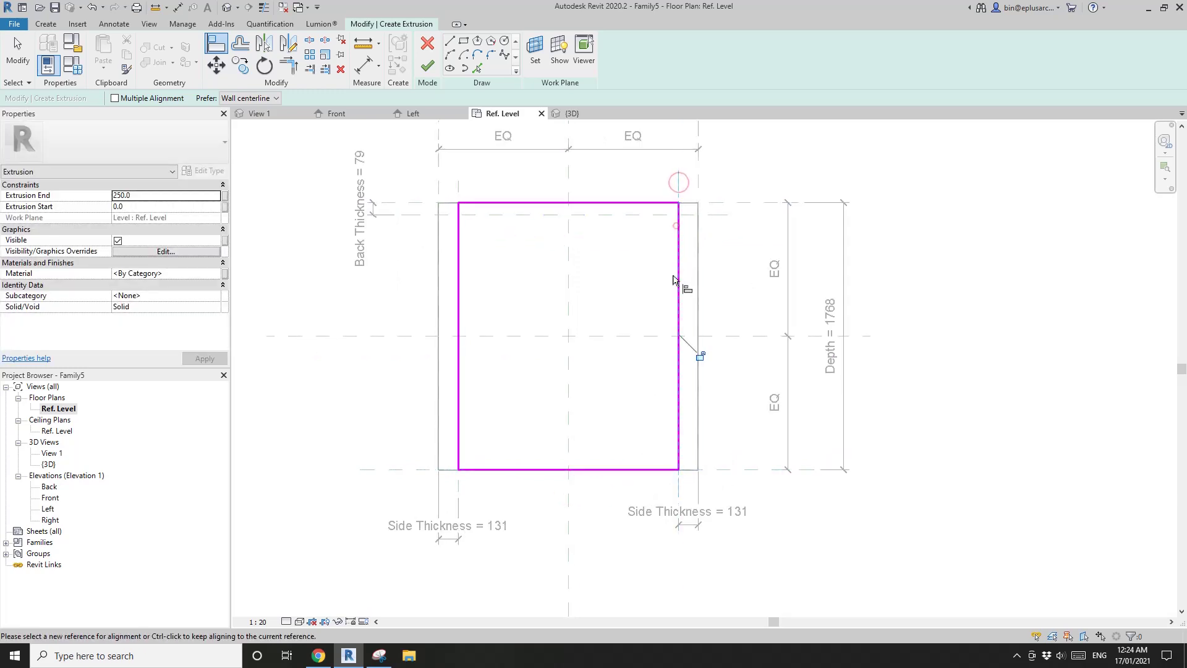
{"action": "scroll", "coordinate": [604, 353], "scroll_direction": "down", "scroll_amount": 2}
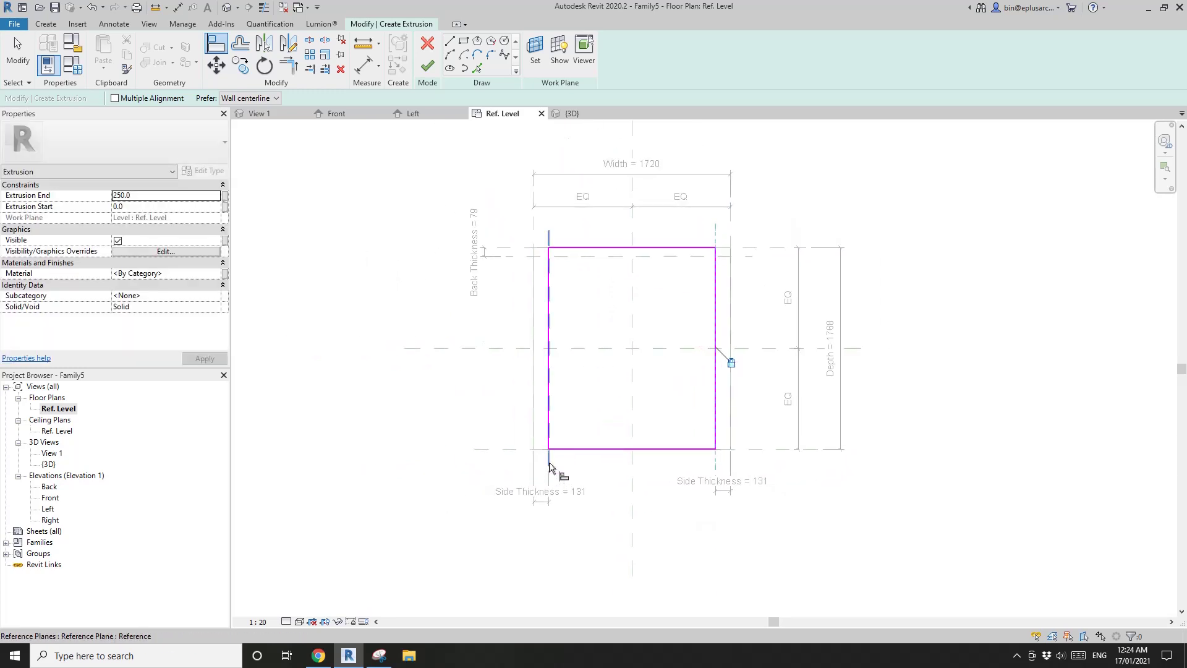
{"action": "left_click", "coordinate": [549, 467]}
{"action": "left_click", "coordinate": [548, 421]}
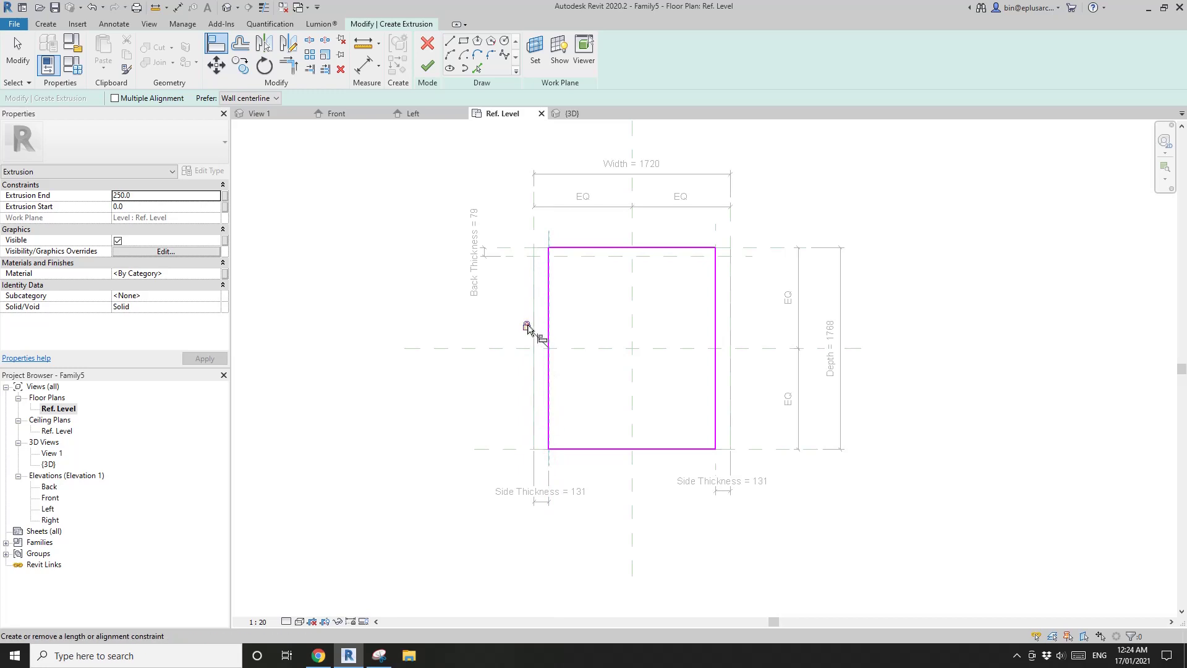
{"action": "left_click", "coordinate": [527, 326]}
{"action": "middle_click_drag", "start_coordinate": [600, 359], "coordinate": [595, 371]}
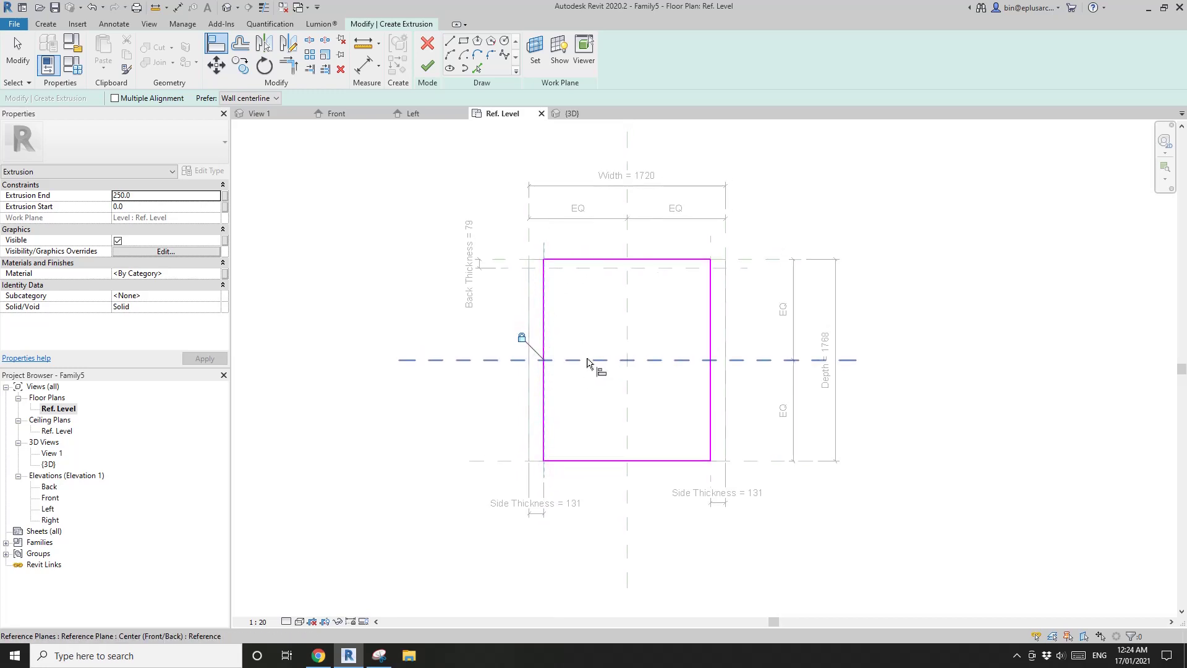
{"action": "left_click", "coordinate": [587, 360]}
{"action": "scroll", "coordinate": [587, 360], "scroll_direction": "down", "scroll_amount": 2}
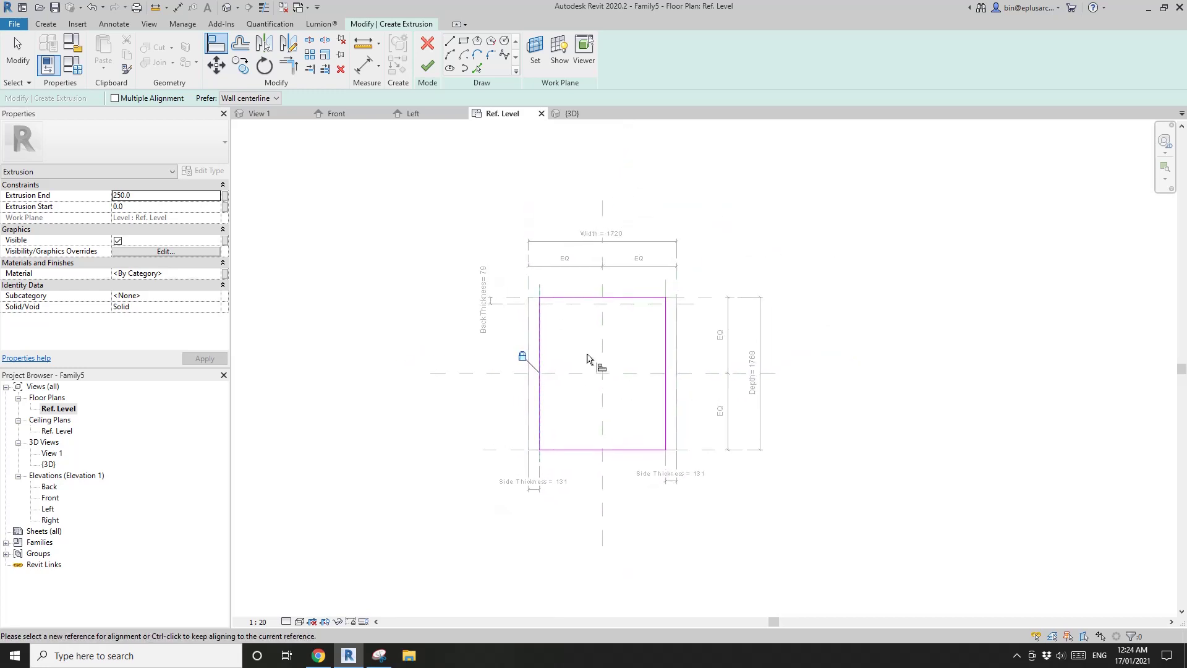
{"action": "scroll", "coordinate": [588, 358], "scroll_direction": "up", "scroll_amount": 3}
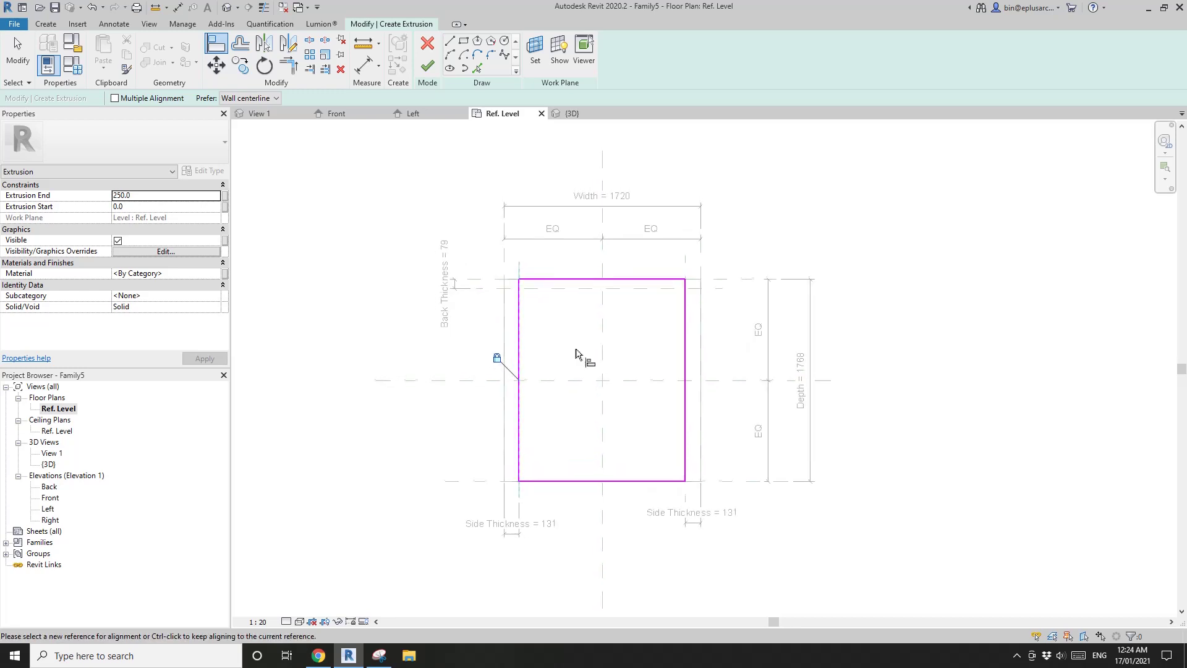
{"action": "scroll", "coordinate": [522, 341], "scroll_direction": "up", "scroll_amount": 3}
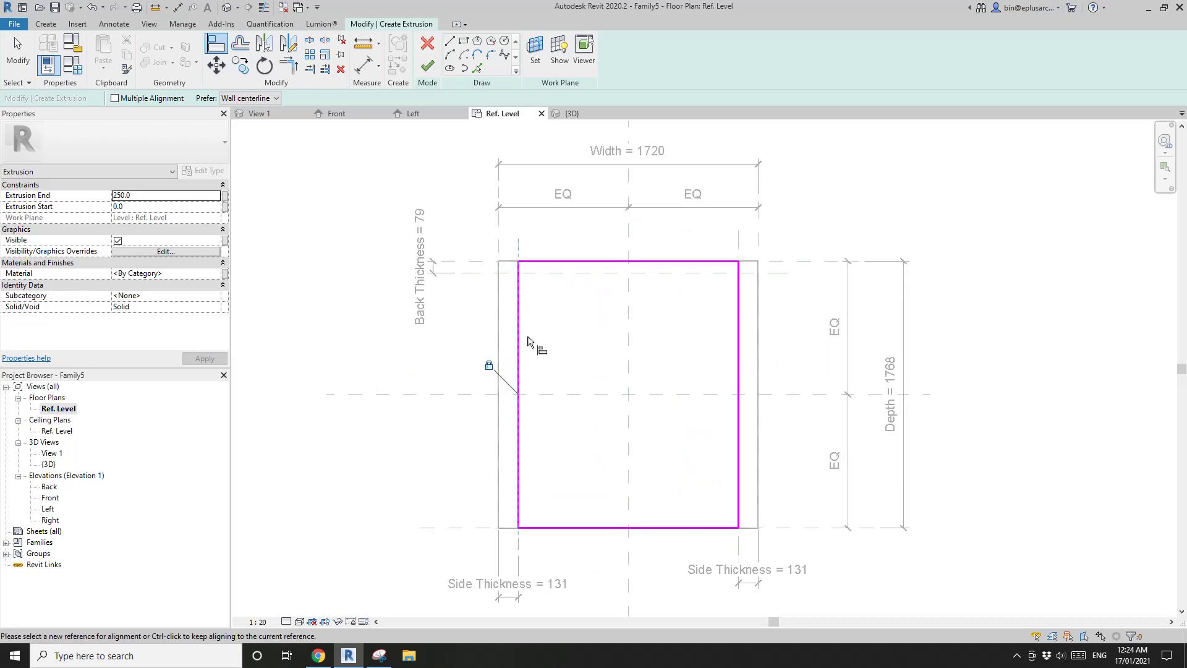
{"action": "scroll", "coordinate": [528, 286], "scroll_direction": "down", "scroll_amount": 3}
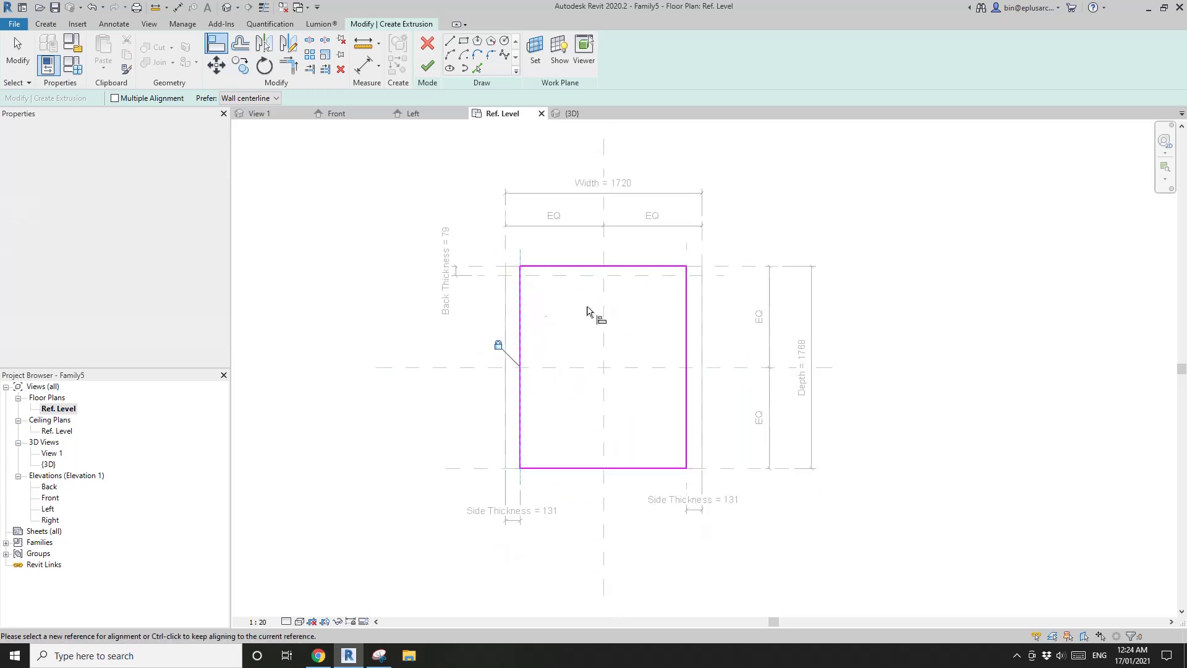
{"action": "middle_click_drag", "start_coordinate": [702, 315], "coordinate": [672, 306]}
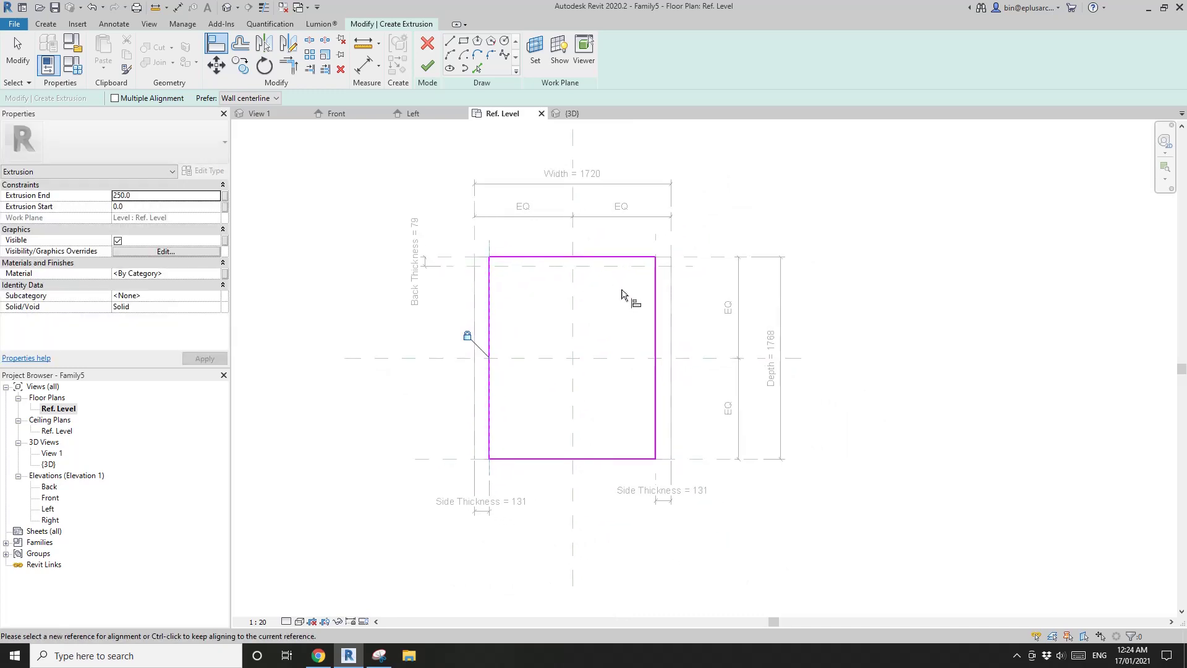
In the Front elevation, finish the bottom panel's extrusion and fit it between Ref. Level and the lower Top/Bottom Thickness plane, locked in place.
{"action": "key", "text": "Escape"}
{"action": "key", "text": "Escape"}
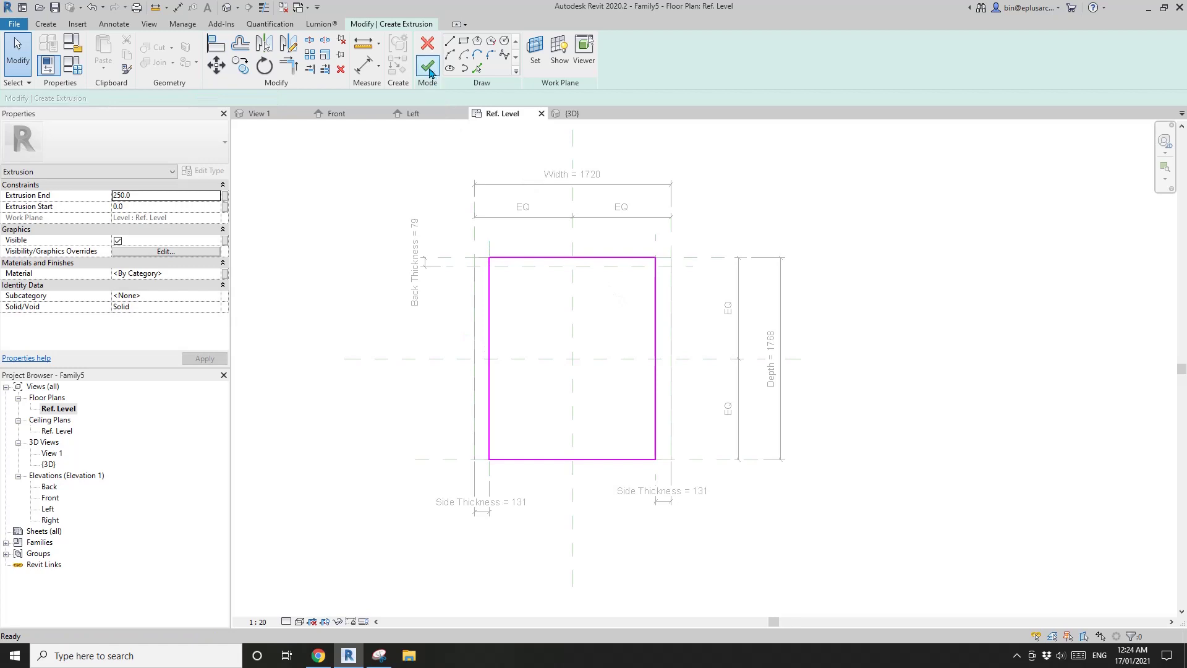
{"action": "double_click", "coordinate": [49, 498]}
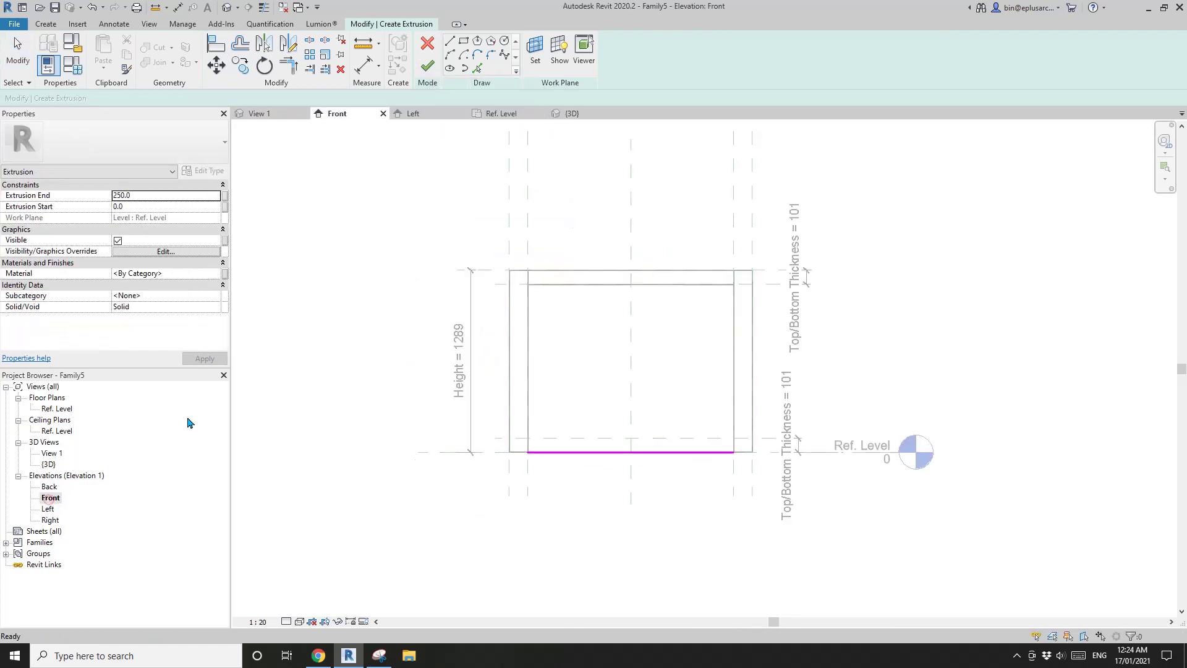
{"action": "left_click", "coordinate": [427, 66]}
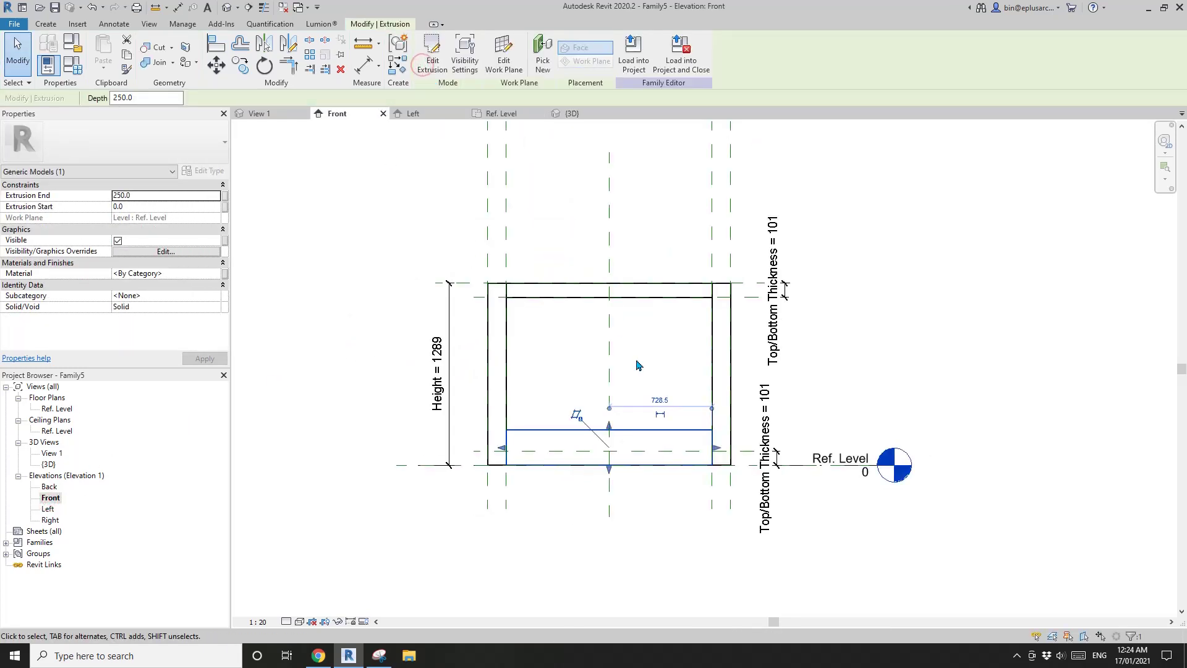
{"action": "left_click_drag", "start_coordinate": [609, 434], "coordinate": [626, 468]}
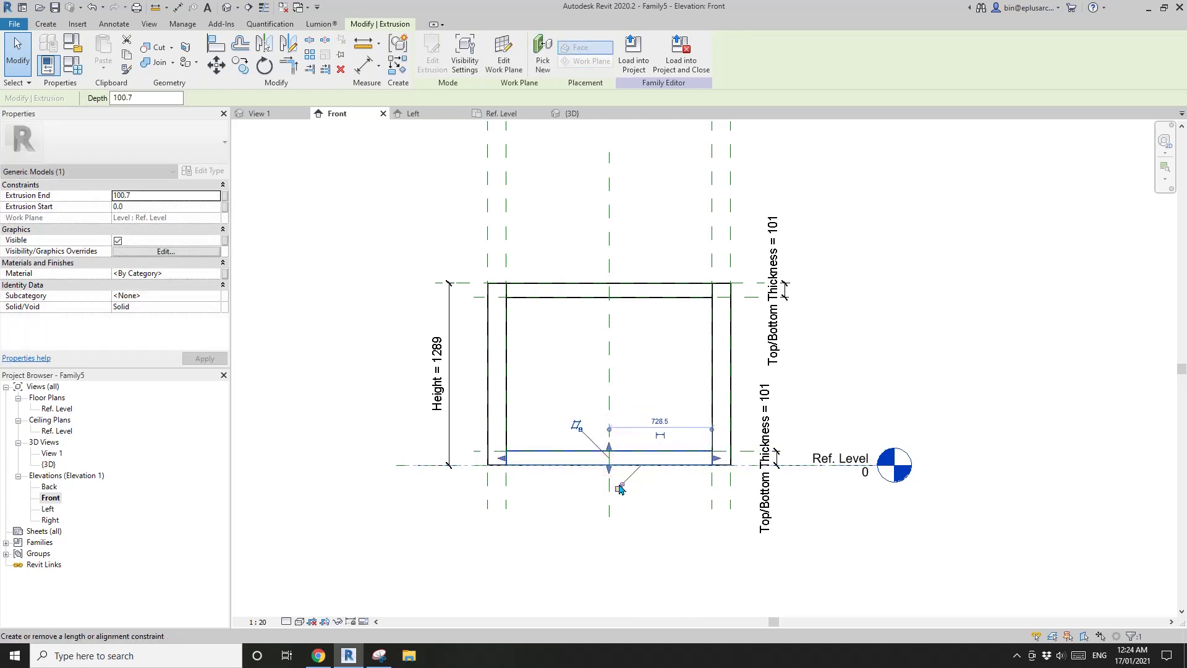
{"action": "key", "text": "Escape"}
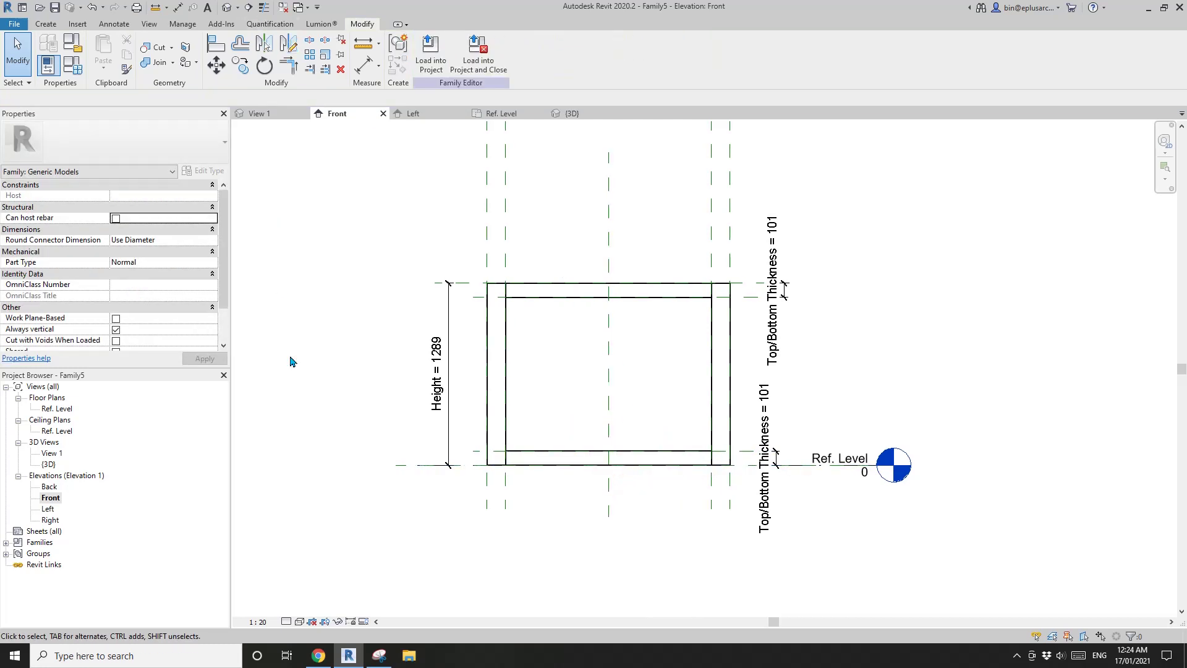
Inspect the side, top and bottom panels in the default 3D view with shaded display, the Ref. Level plan and the Front elevation.
{"action": "left_click", "coordinate": [227, 8]}
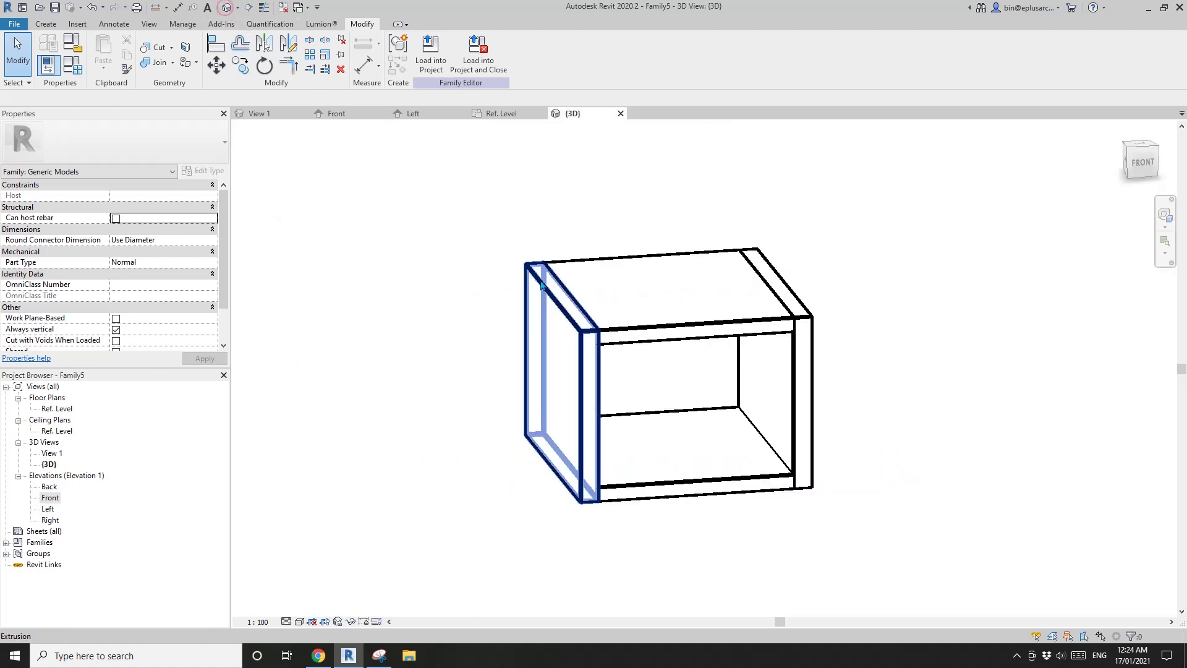
{"action": "middle_click_drag", "start_coordinate": [631, 316], "coordinate": [782, 383], "text": "shift"}
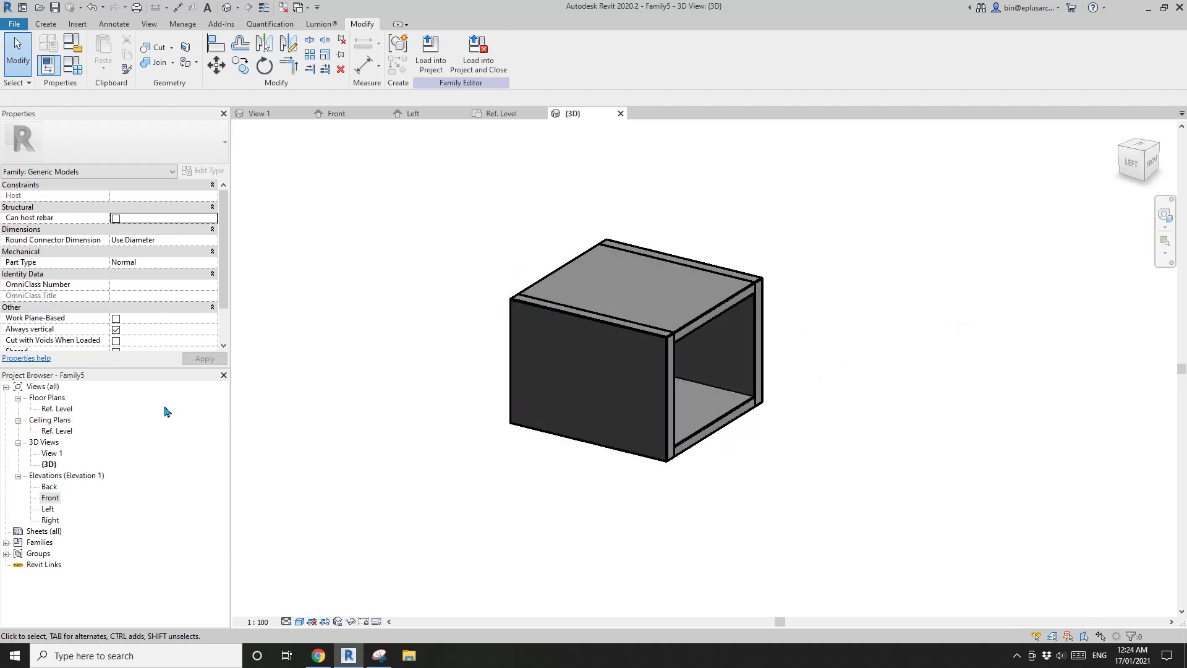
{"action": "double_click", "coordinate": [68, 409]}
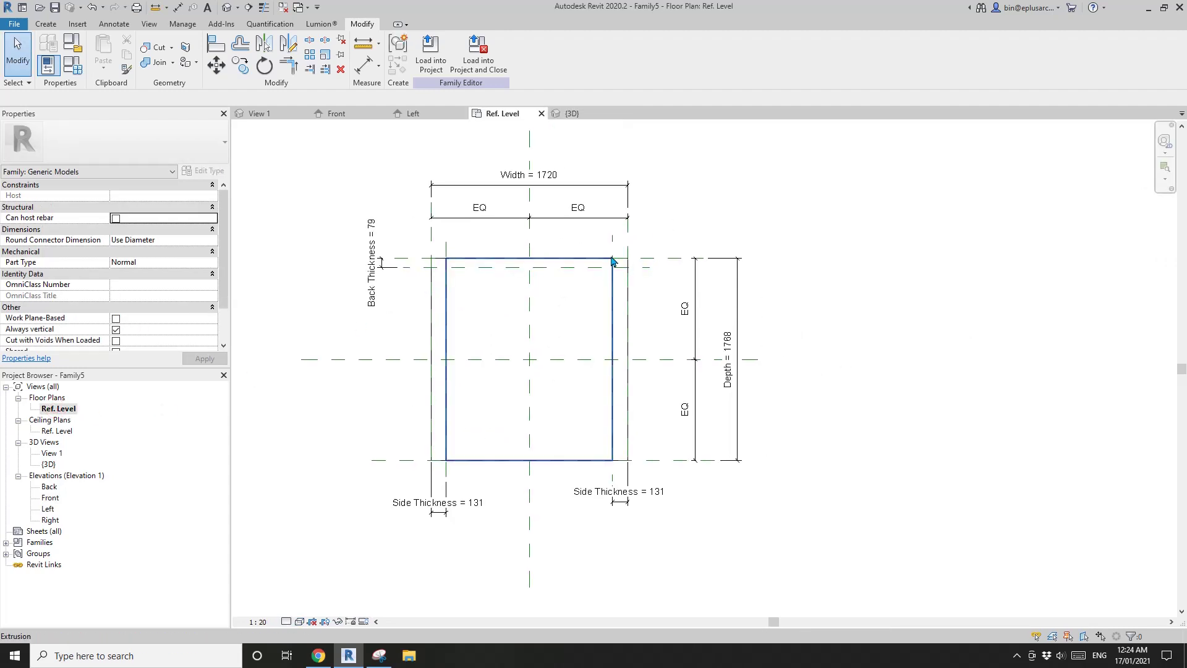
{"action": "double_click", "coordinate": [51, 498]}
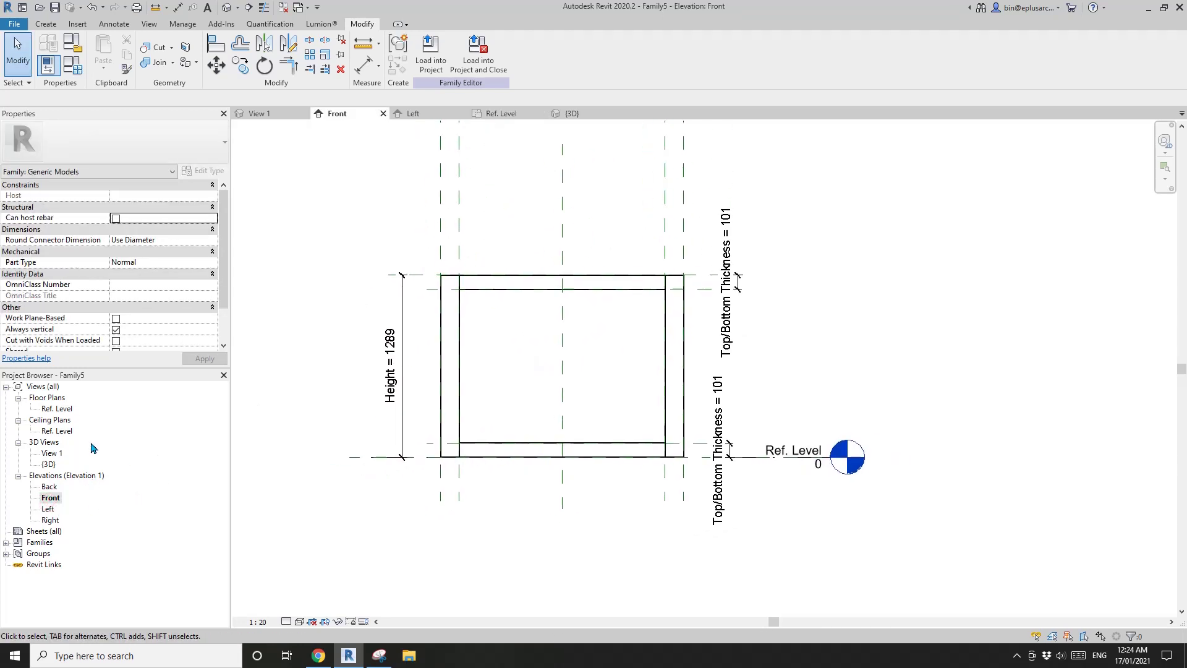
In the Ref. Level plan, sketch the back panel's rectangular extrusion profile between the inner Side Thickness planes, spanning the Back Thickness.
{"action": "double_click", "coordinate": [59, 410]}
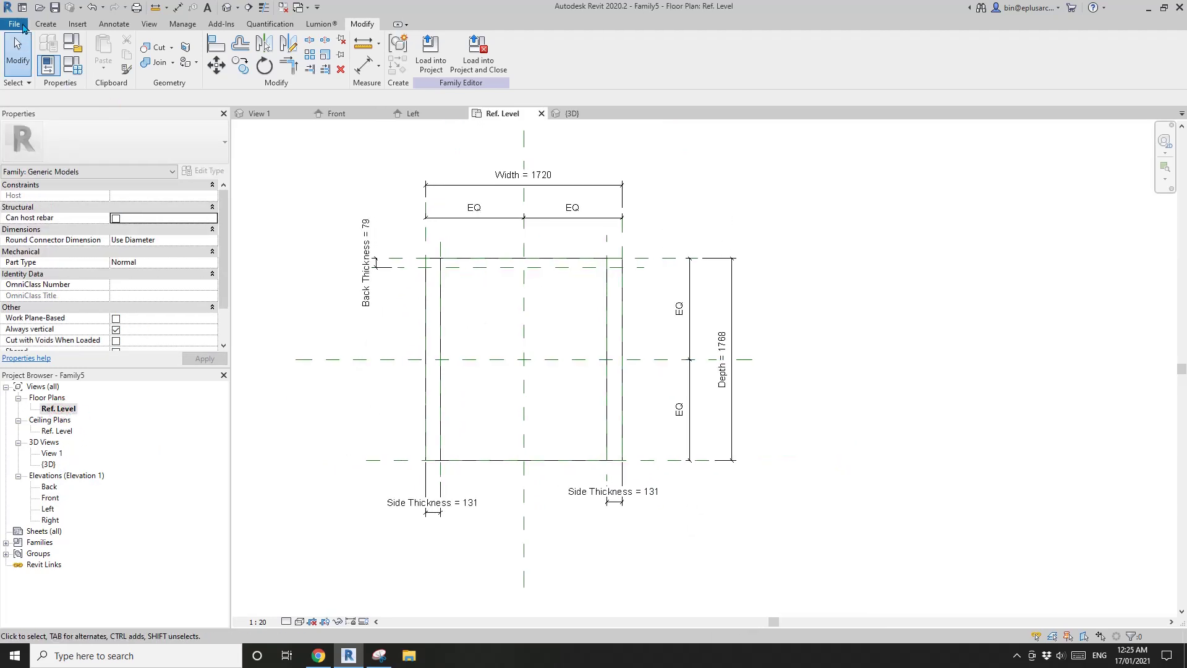
{"action": "left_click", "coordinate": [46, 23]}
{"action": "left_click", "coordinate": [104, 53]}
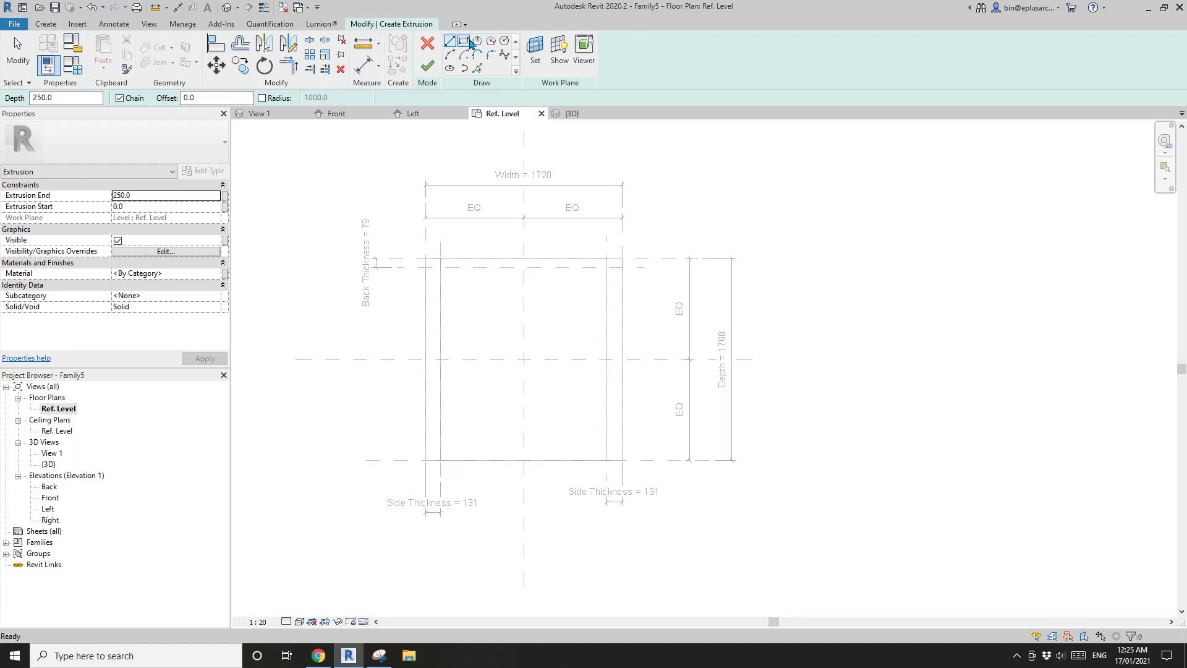
{"action": "left_click", "coordinate": [470, 42]}
{"action": "scroll", "coordinate": [556, 269], "scroll_direction": "up", "scroll_amount": 2}
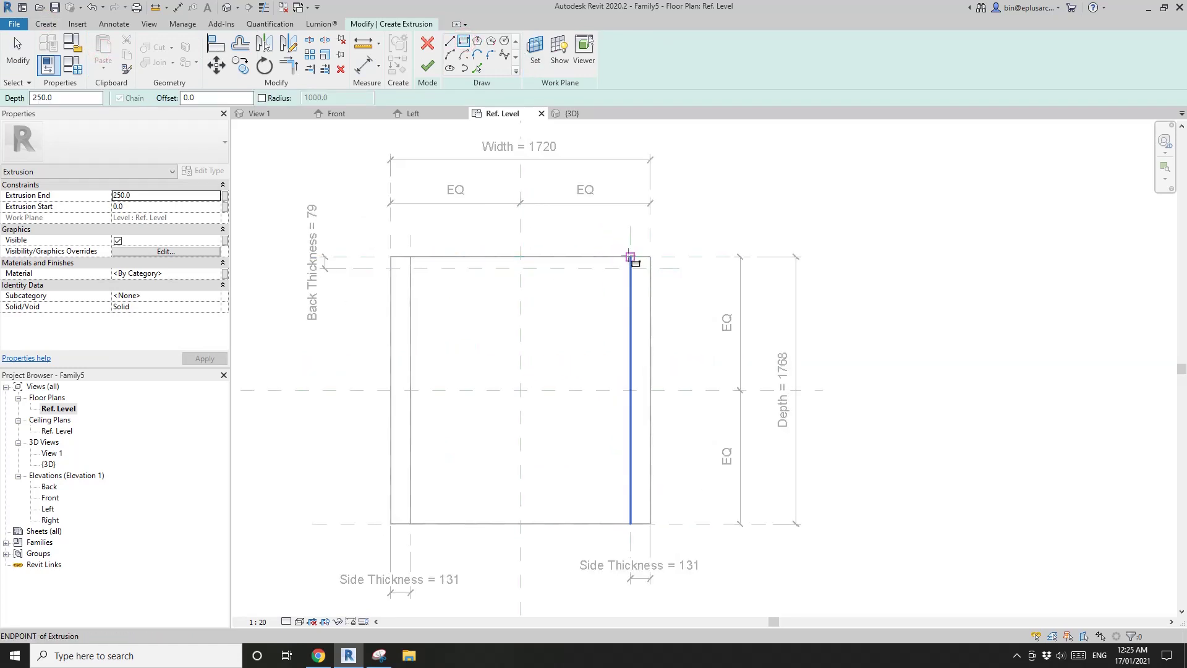
{"action": "left_click", "coordinate": [630, 256]}
{"action": "left_click", "coordinate": [410, 269]}
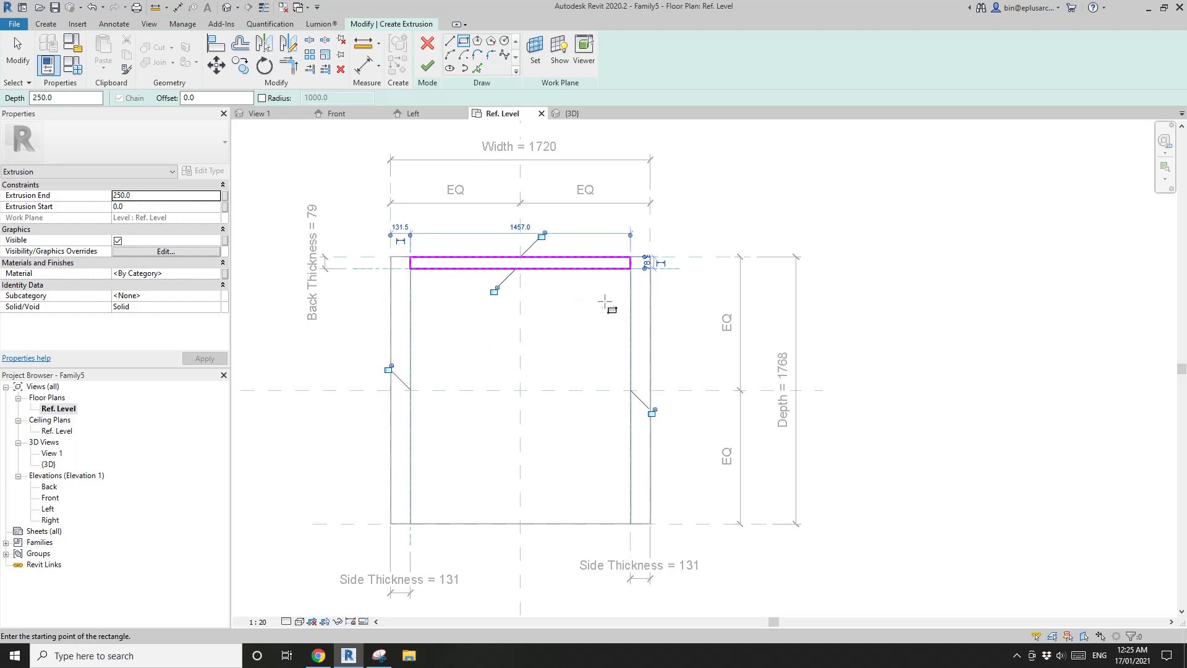
Align the back panel sketch's two long edges to the Back Thickness plane and the rear Depth plane, locking both.
{"action": "key", "text": "l"}
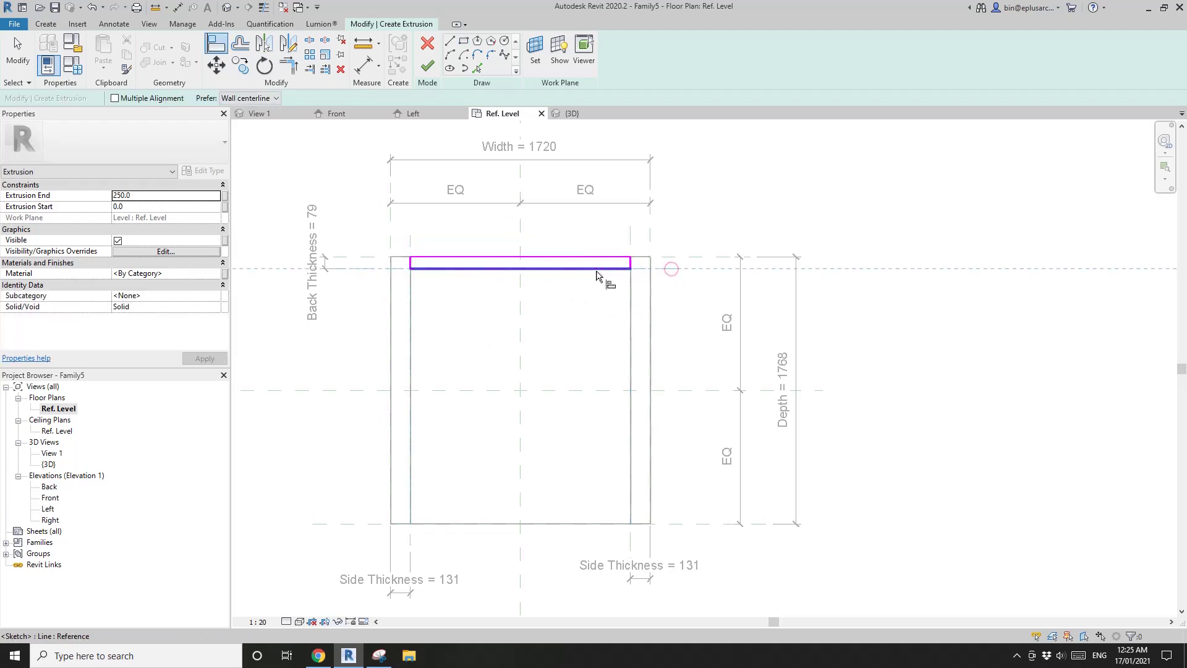
{"action": "left_click", "coordinate": [495, 291]}
{"action": "left_click", "coordinate": [668, 257]}
{"action": "left_click", "coordinate": [590, 257]}
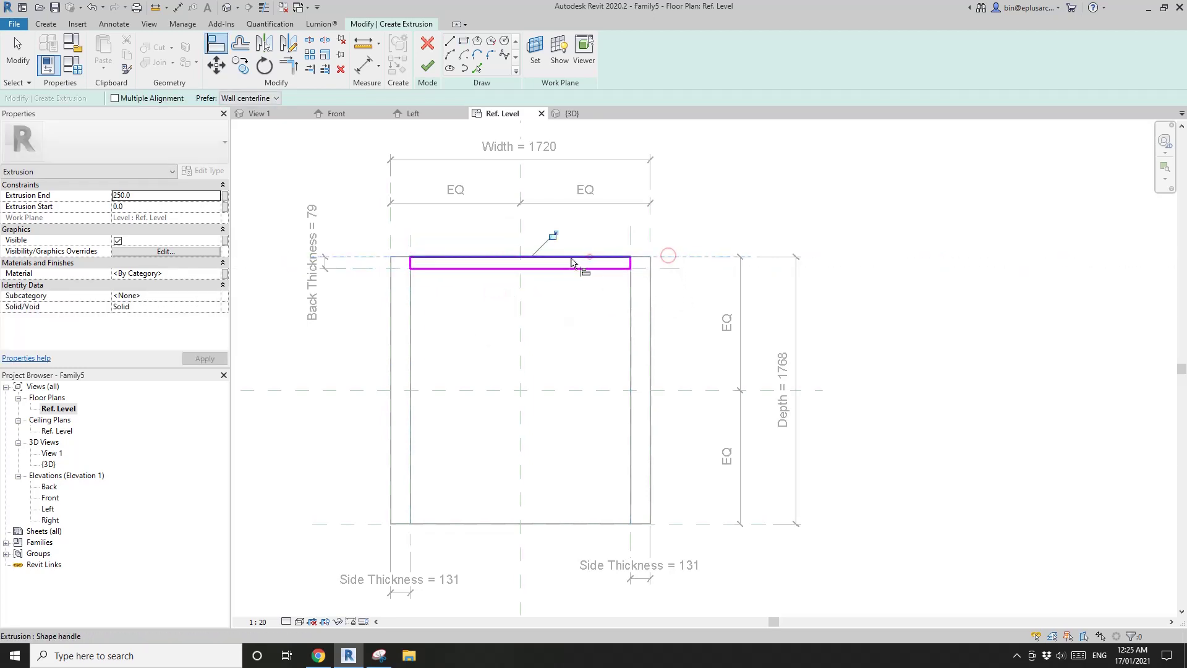
{"action": "left_click", "coordinate": [552, 236]}
Align and lock the back panel sketch's short edges to the inner Side Thickness planes, and finish the extrusion.
{"action": "scroll", "coordinate": [630, 257], "scroll_direction": "up", "scroll_amount": 2}
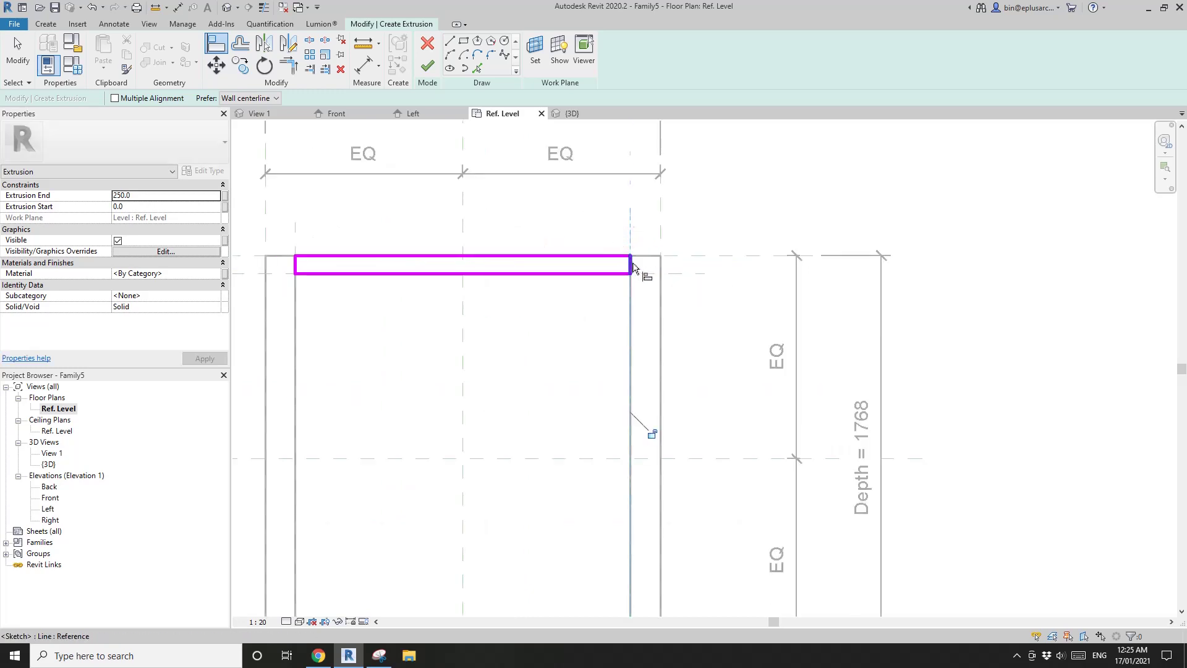
{"action": "left_click", "coordinate": [299, 275]}
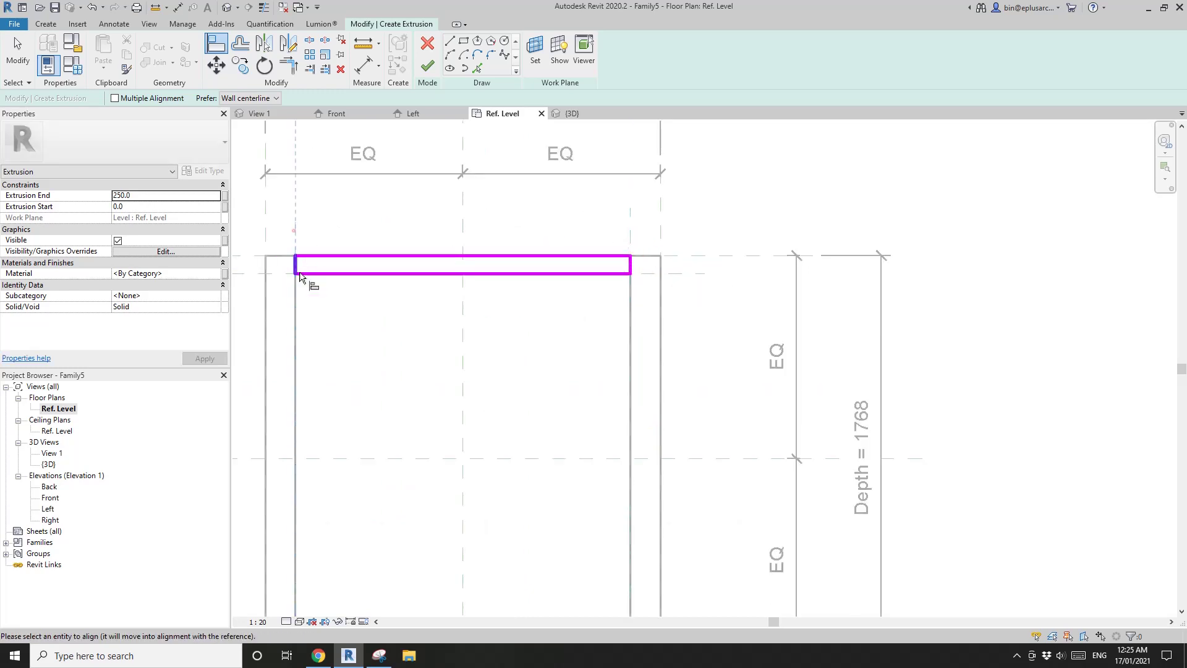
{"action": "scroll", "coordinate": [299, 271], "scroll_direction": "up", "scroll_amount": 2}
{"action": "left_click", "coordinate": [293, 264]}
{"action": "scroll", "coordinate": [352, 278], "scroll_direction": "down", "scroll_amount": 2}
{"action": "left_click", "coordinate": [308, 331]}
{"action": "scroll", "coordinate": [401, 303], "scroll_direction": "down", "scroll_amount": 2}
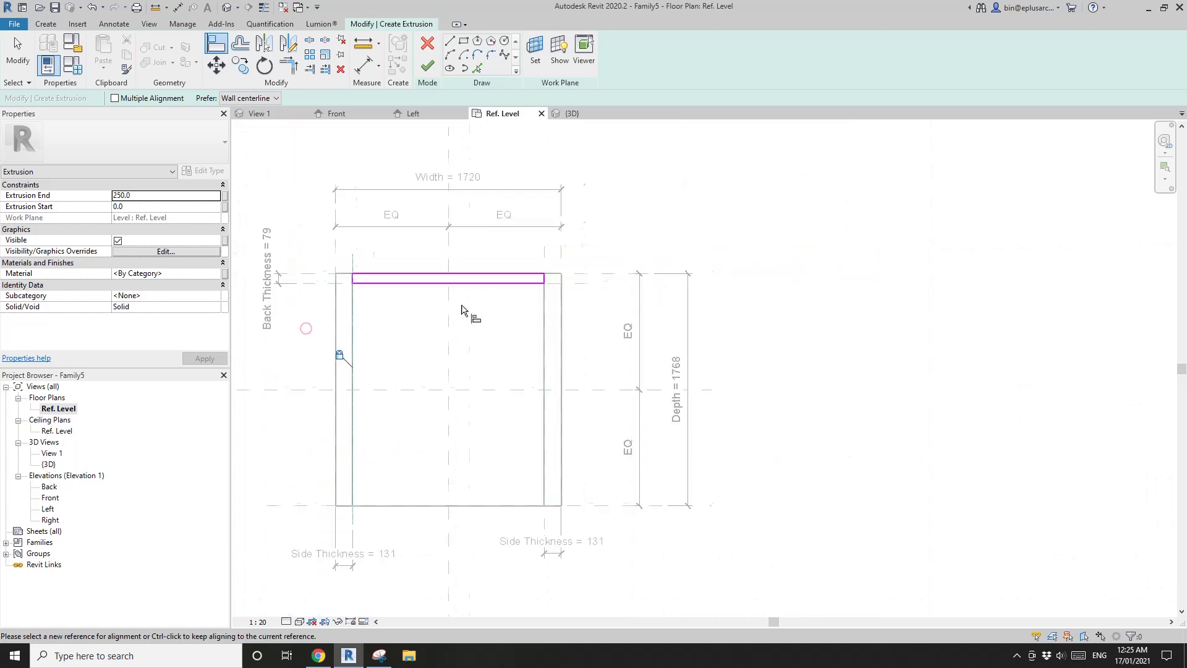
{"action": "left_click", "coordinate": [427, 66]}
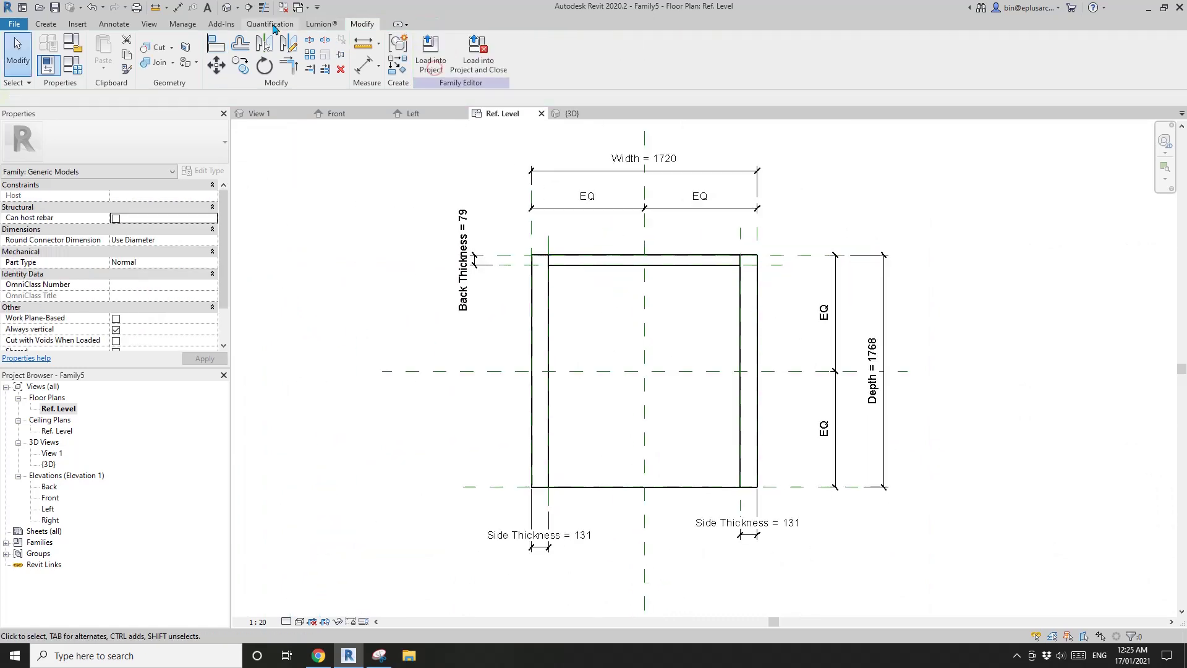
With the 3D view open, set the family's Height to 2100, Width to 900 and Depth to 350, and accept the parameter values.
{"action": "left_click", "coordinate": [228, 8]}
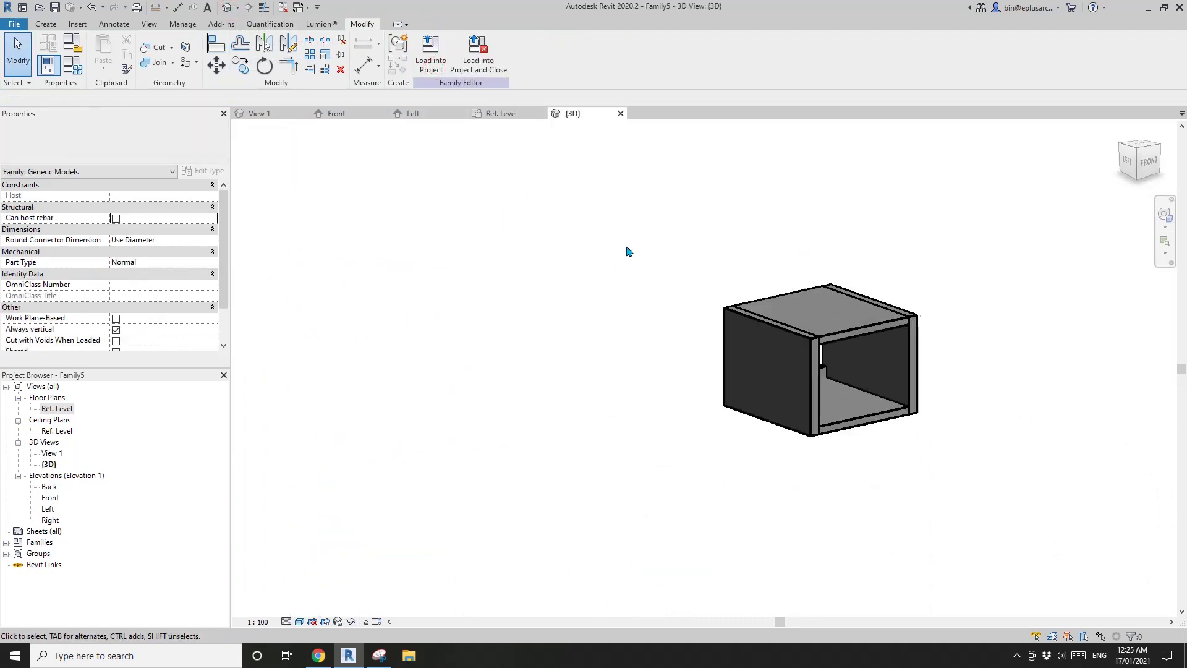
{"action": "left_click", "coordinate": [72, 64]}
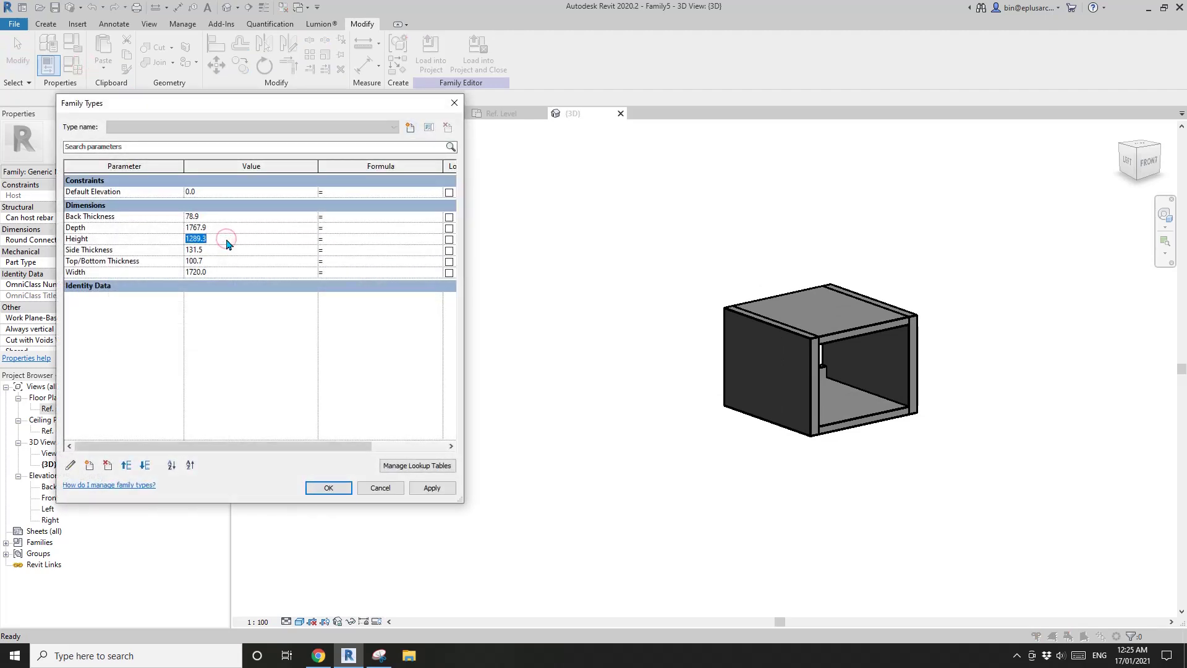
{"action": "left_click", "coordinate": [433, 489]}
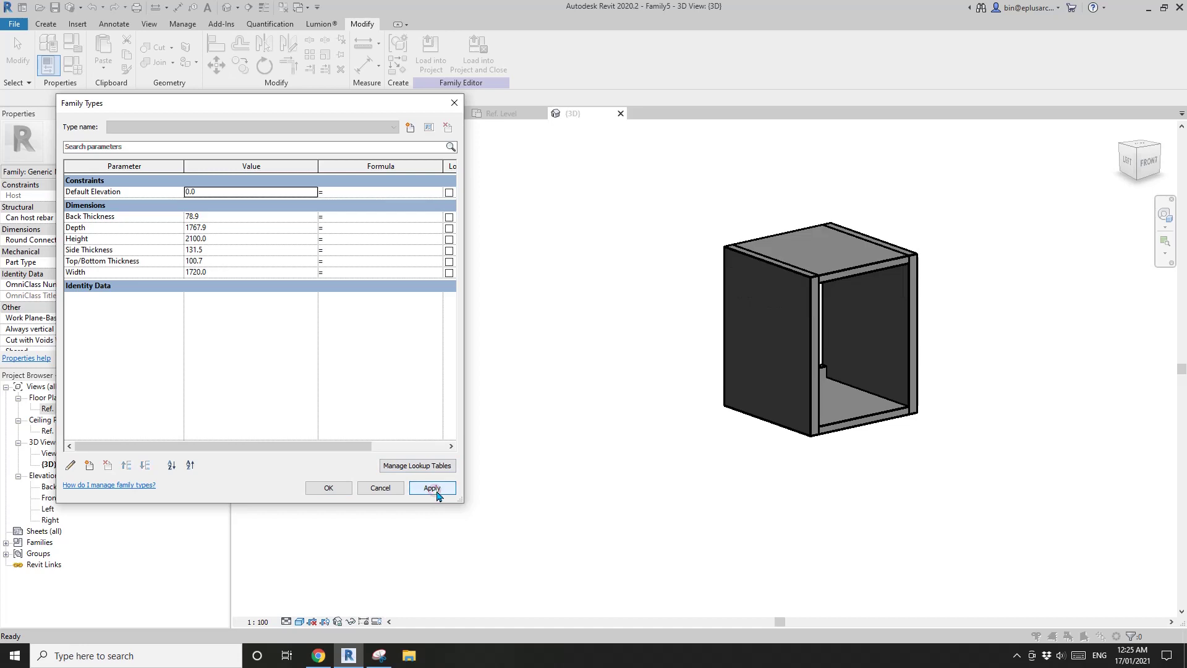
{"action": "left_click", "coordinate": [226, 273]}
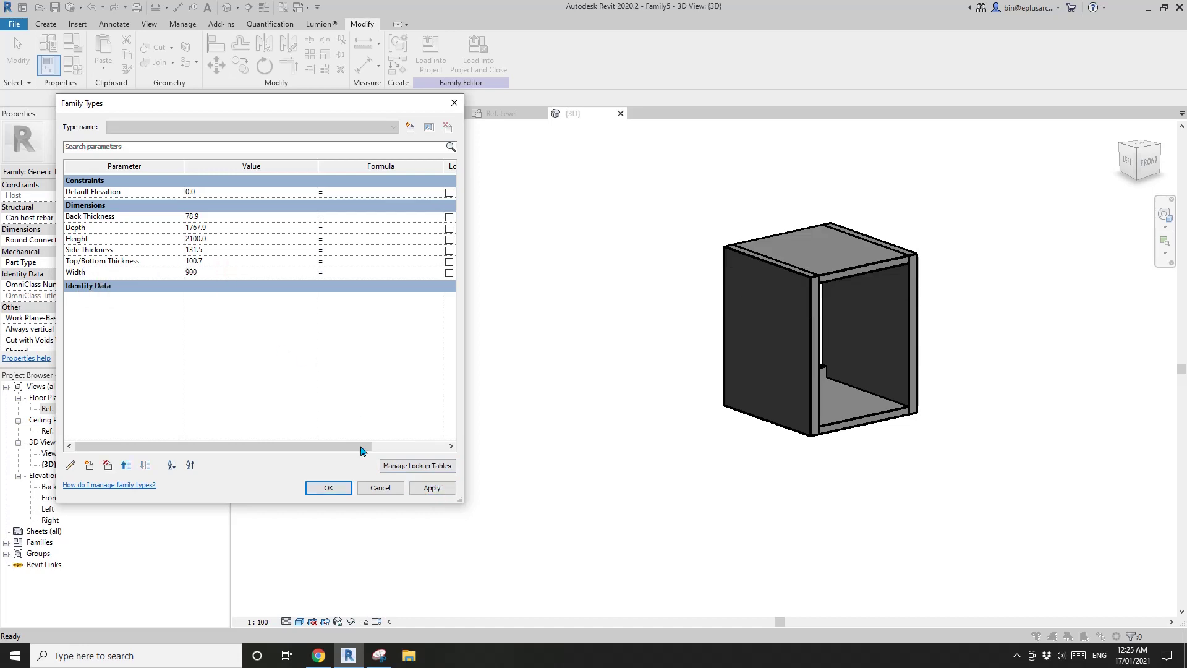
{"action": "left_click", "coordinate": [431, 489]}
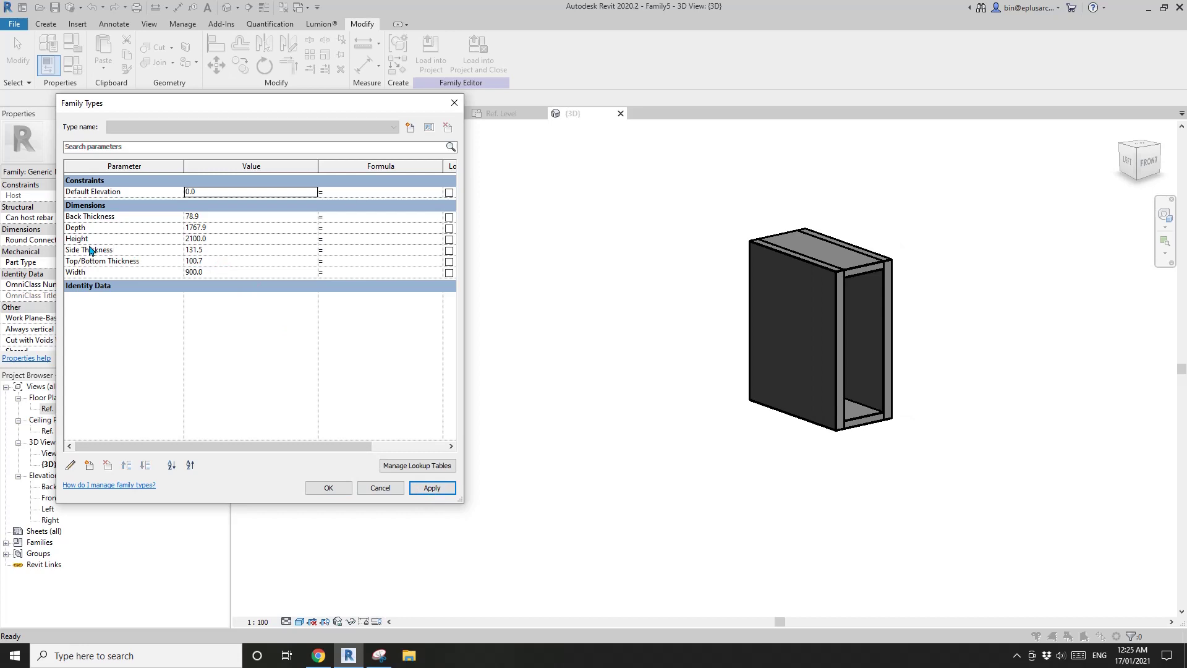
{"action": "left_click", "coordinate": [226, 229]}
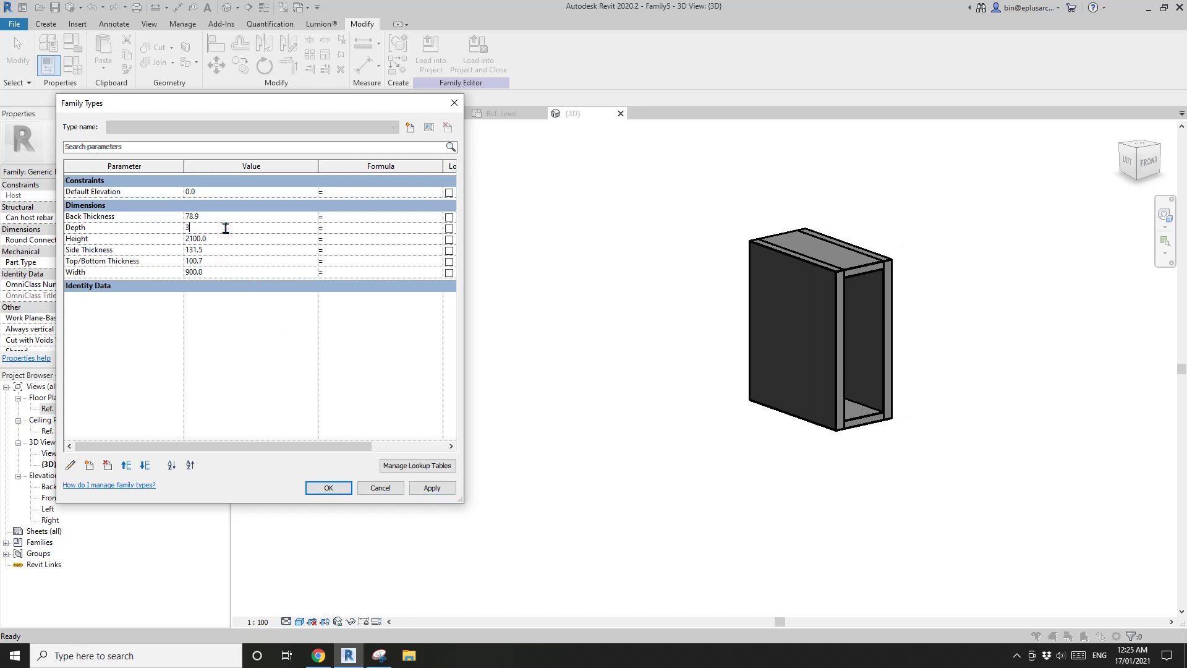
{"action": "type", "text": "350"}
{"action": "left_click", "coordinate": [432, 488]}
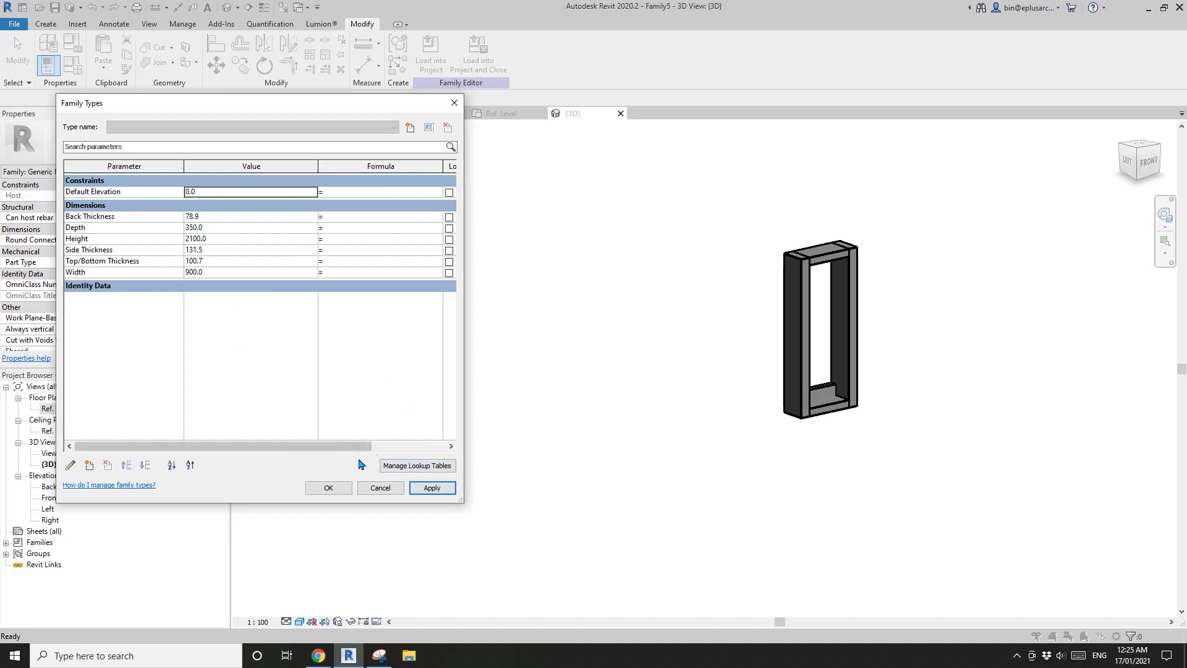
{"action": "left_click", "coordinate": [329, 488]}
In the Front elevation, stretch the back panel's upper edge to the underside of the top panel, at the lower plane of the upper Top/Bottom Thickness.
{"action": "scroll", "coordinate": [711, 370], "scroll_direction": "up", "scroll_amount": 5}
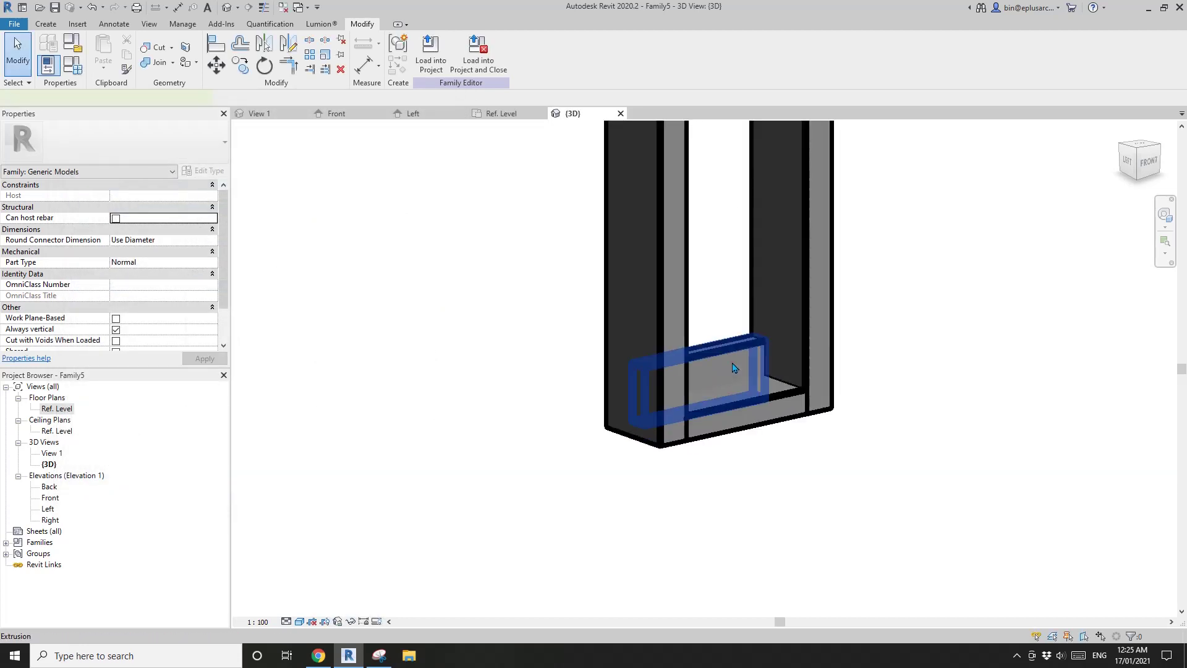
{"action": "left_click", "coordinate": [700, 355]}
{"action": "scroll", "coordinate": [700, 355], "scroll_direction": "down", "scroll_amount": 3}
{"action": "key", "text": "Escape"}
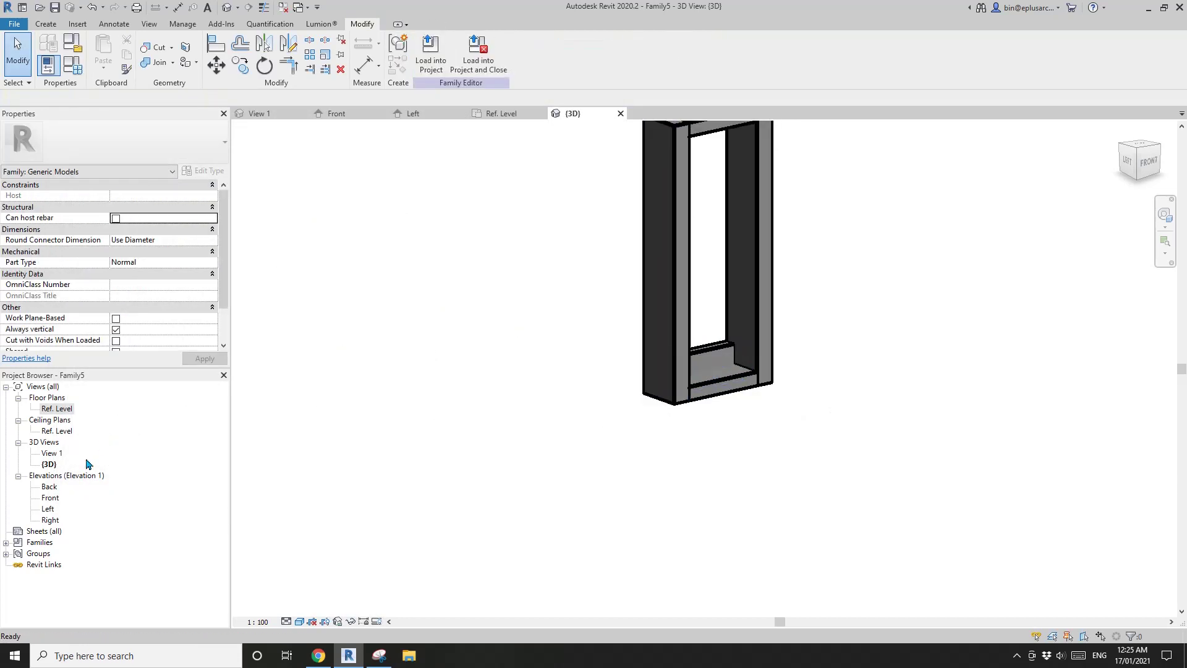
{"action": "double_click", "coordinate": [50, 497]}
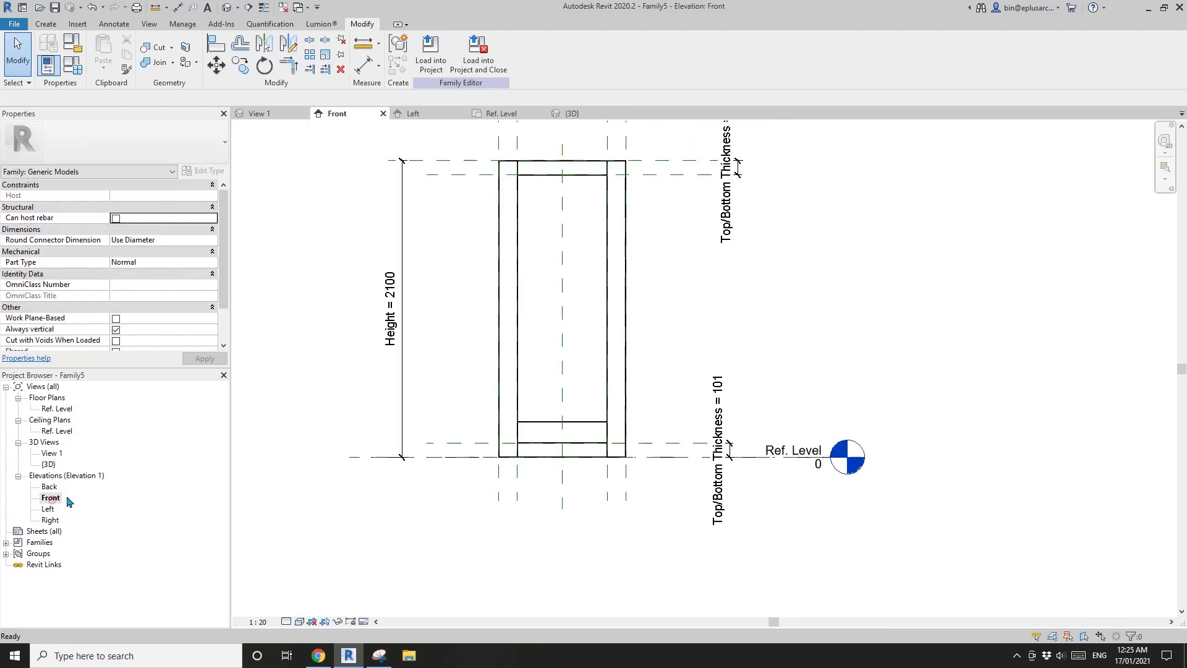
{"action": "left_click", "coordinate": [565, 445]}
{"action": "middle_click_drag", "start_coordinate": [566, 443], "coordinate": [549, 450]}
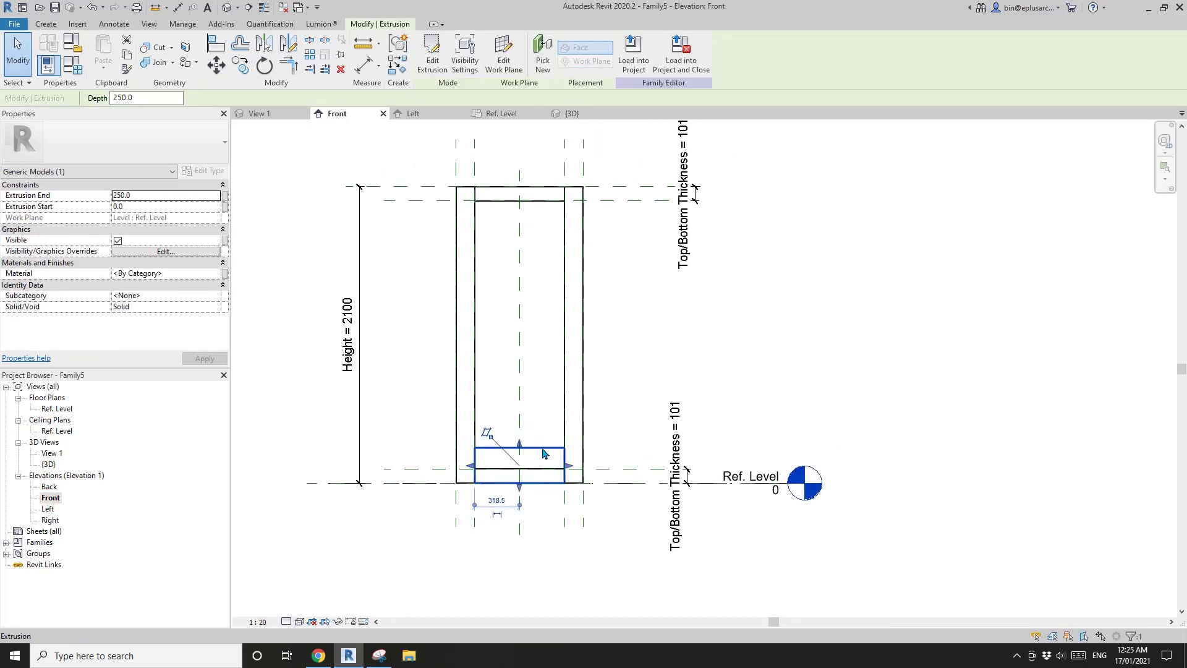
{"action": "left_click_drag", "start_coordinate": [506, 451], "coordinate": [614, 211]}
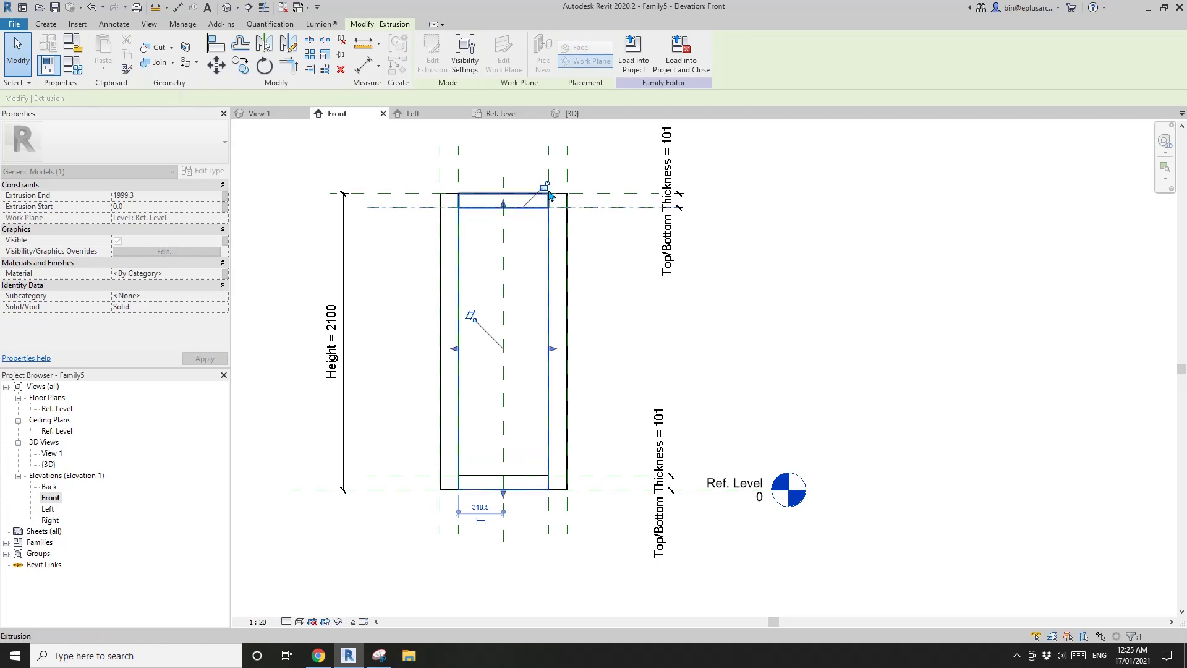
Raise the back panel's lower edge to the bottom panel's upper face and lock it to that Top/Bottom Thickness plane.
{"action": "left_click_drag", "start_coordinate": [505, 492], "coordinate": [610, 476]}
{"action": "left_click", "coordinate": [499, 498]}
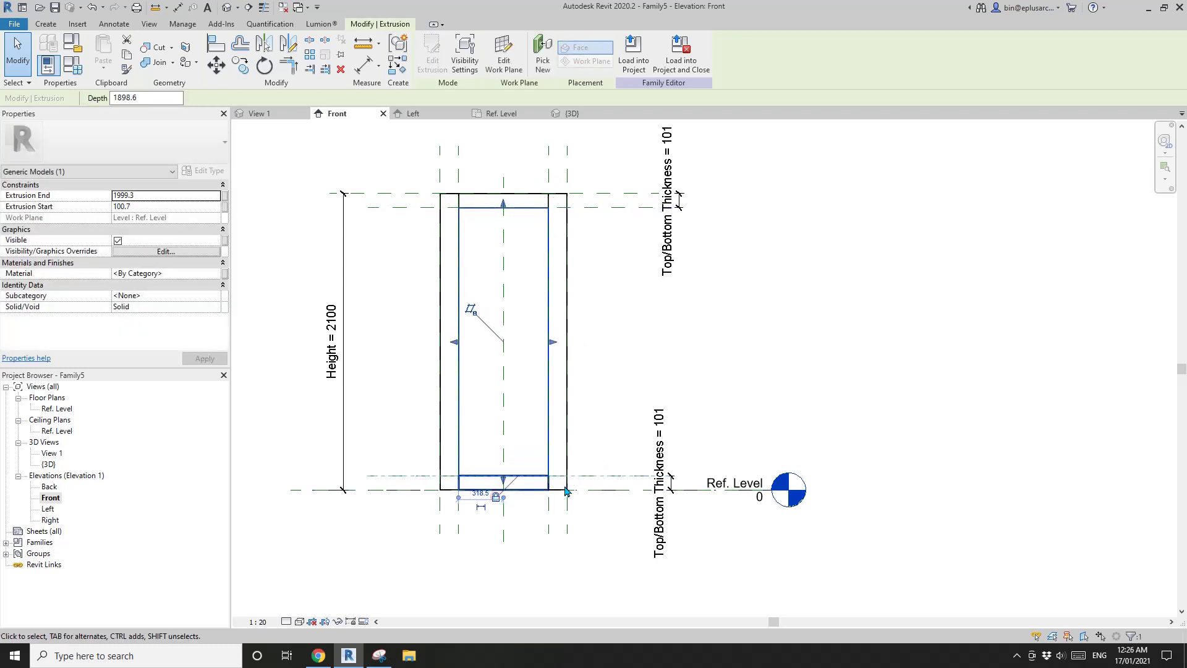
{"action": "middle_click_drag", "start_coordinate": [564, 491], "coordinate": [567, 486]}
{"action": "key", "text": "Escape"}
With the 3D view open, set Side Thickness to 30, Top/Bottom Thickness to 50 and Back Thickness to 20, and accept the values.
{"action": "left_click", "coordinate": [224, 12]}
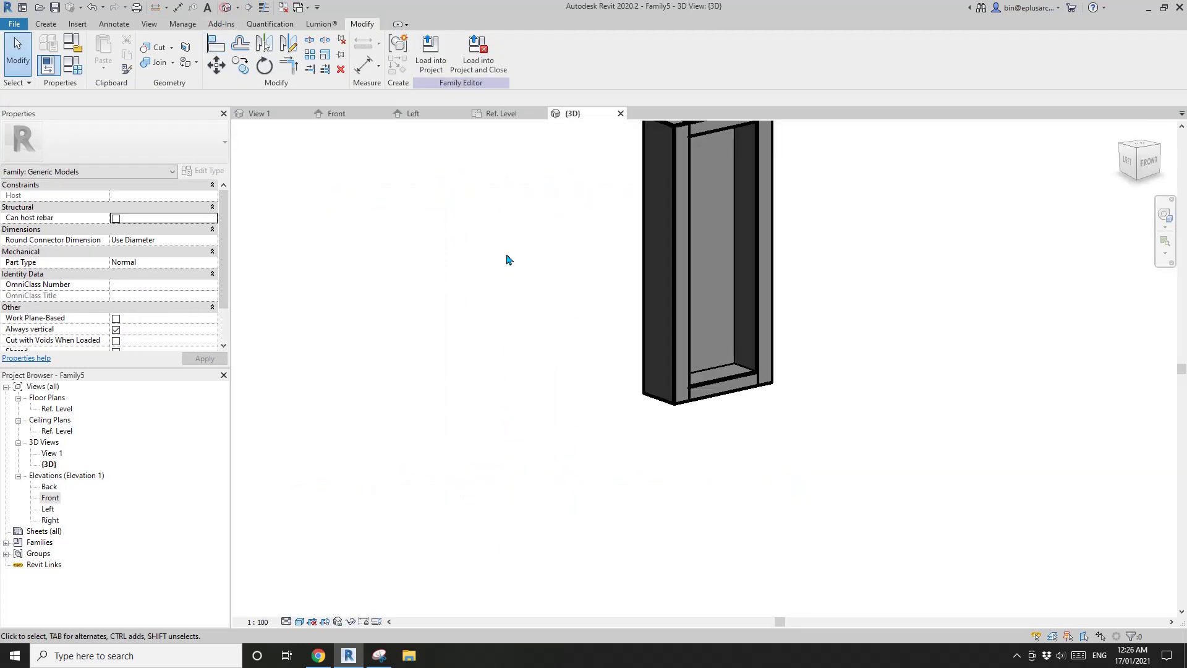
{"action": "middle_click_drag", "start_coordinate": [506, 257], "coordinate": [717, 351], "text": "shift"}
{"action": "left_click", "coordinate": [80, 72]}
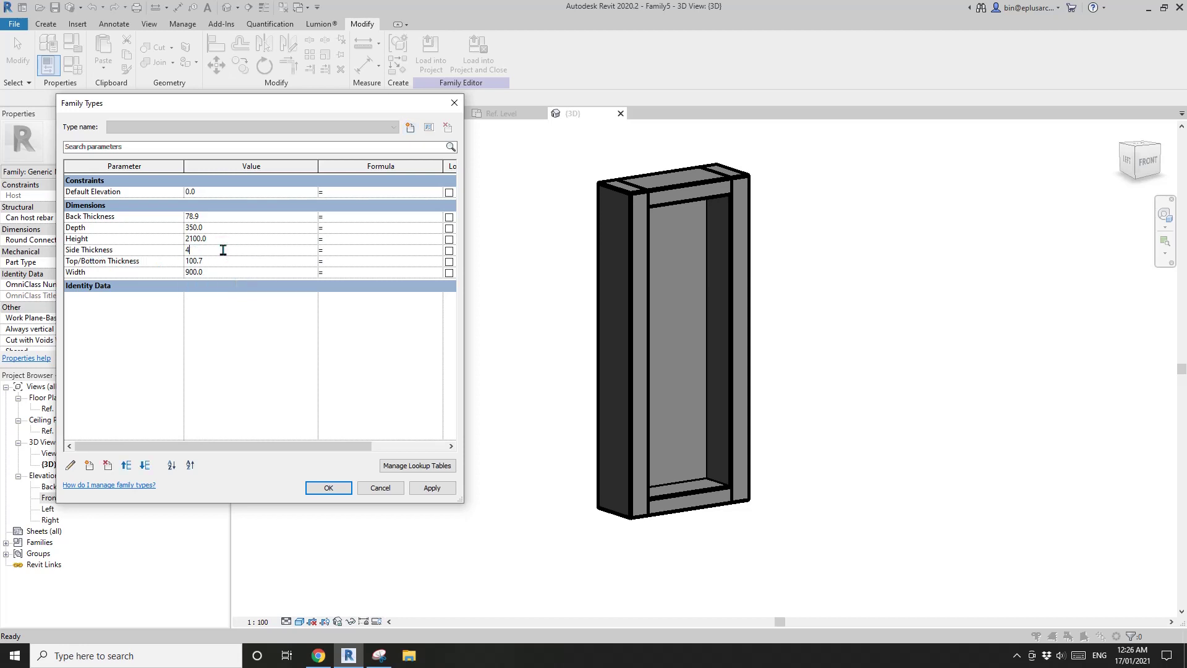
{"action": "left_click", "coordinate": [433, 489]}
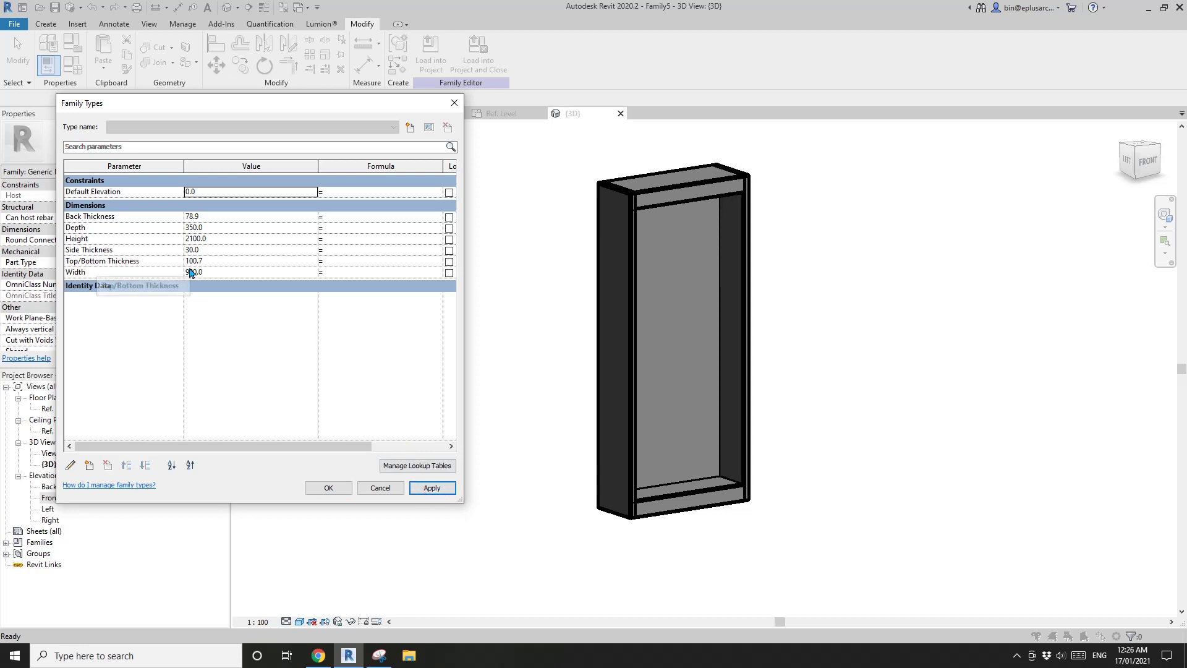
{"action": "left_click", "coordinate": [223, 264]}
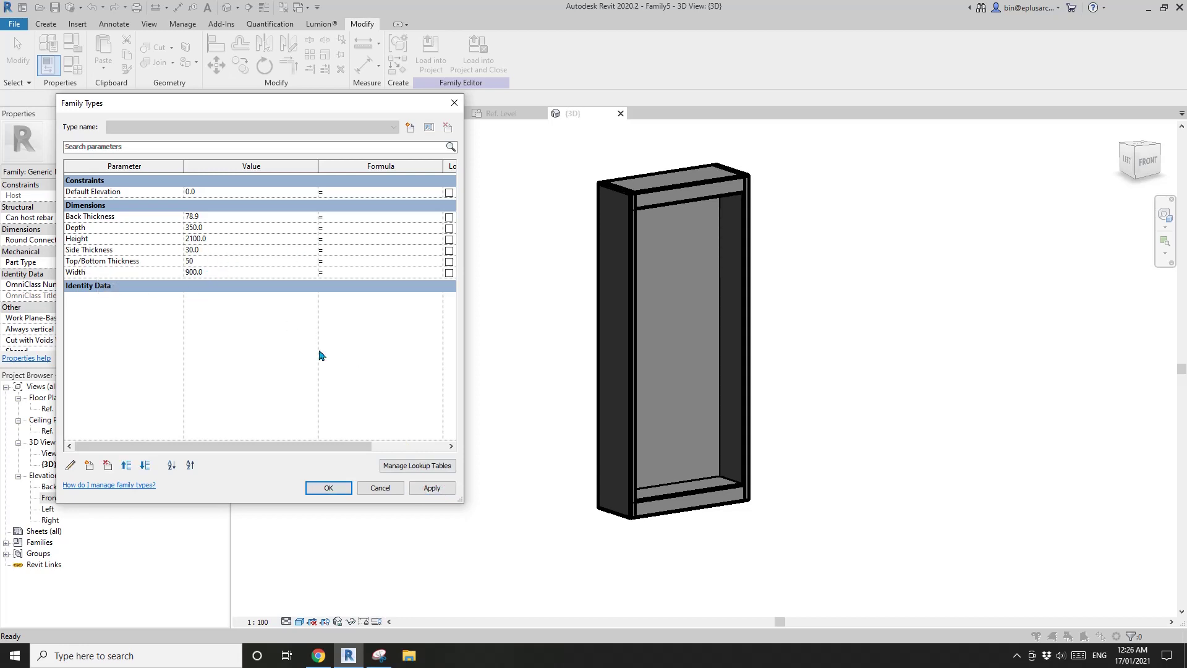
{"action": "left_click", "coordinate": [428, 493]}
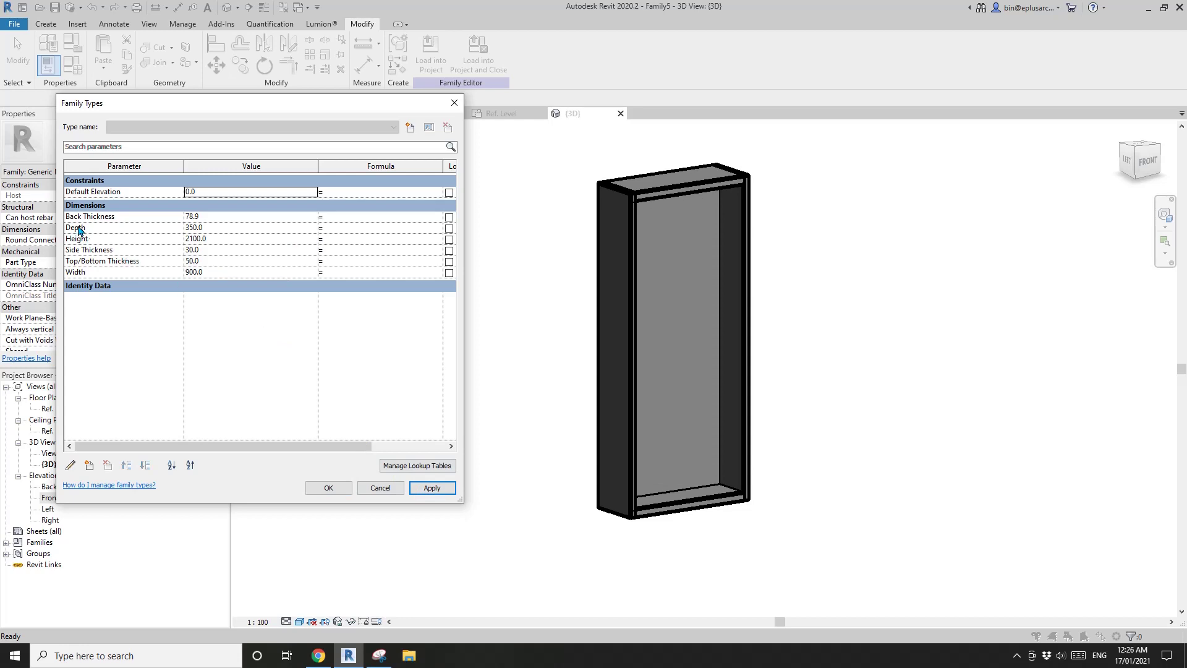
{"action": "left_click", "coordinate": [237, 217]}
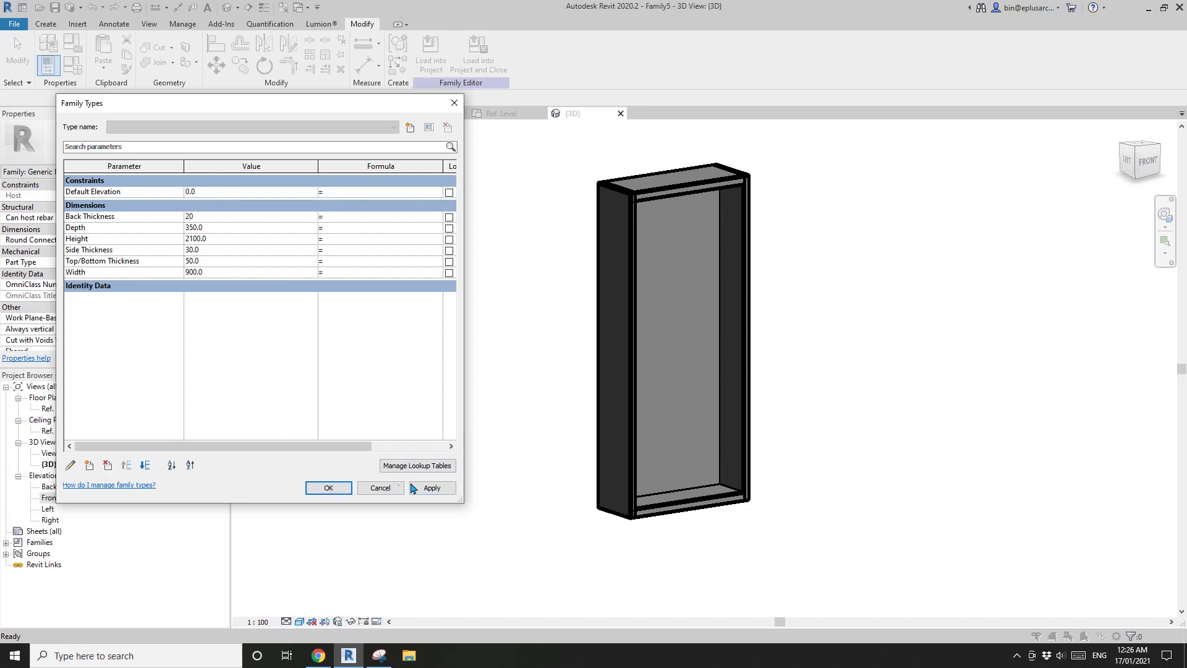
{"action": "left_click", "coordinate": [431, 491]}
{"action": "left_click", "coordinate": [352, 488]}
Examine the resized bookcase frame and its back panel in the 3D view and the Front elevation.
{"action": "middle_click_drag", "start_coordinate": [803, 408], "coordinate": [522, 449], "text": "shift"}
{"action": "scroll", "coordinate": [489, 368], "scroll_direction": "down", "scroll_amount": 1}
{"action": "scroll", "coordinate": [516, 426], "scroll_direction": "up", "scroll_amount": 2}
{"action": "scroll", "coordinate": [518, 429], "scroll_direction": "down", "scroll_amount": 2}
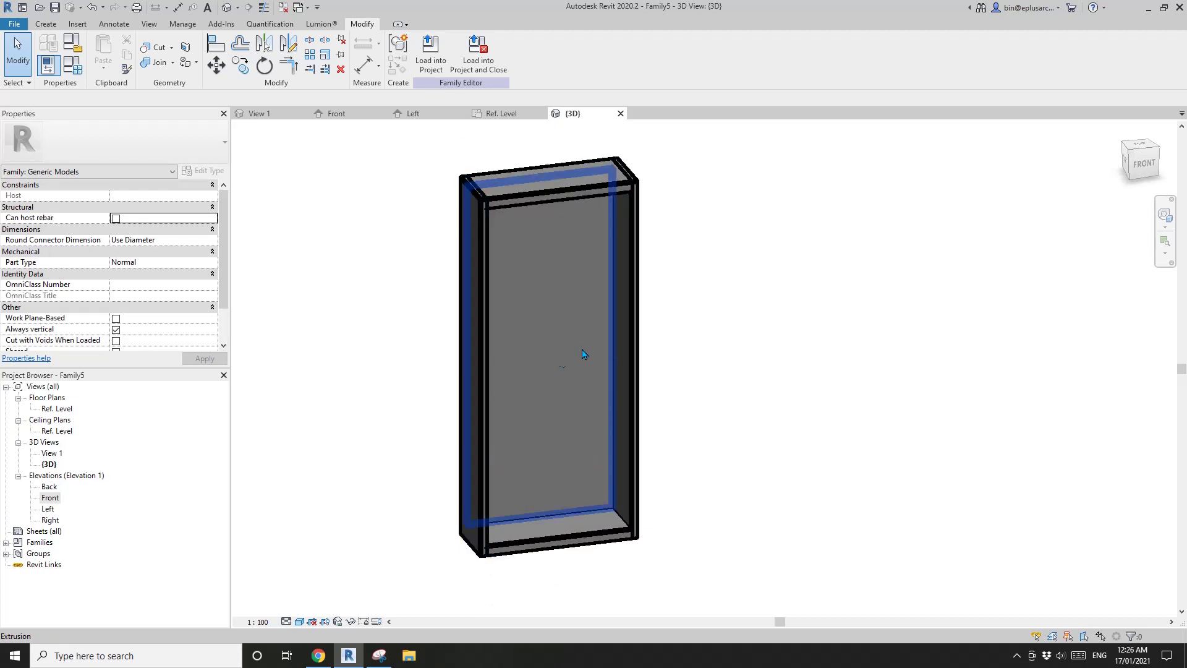
{"action": "left_click", "coordinate": [50, 498]}
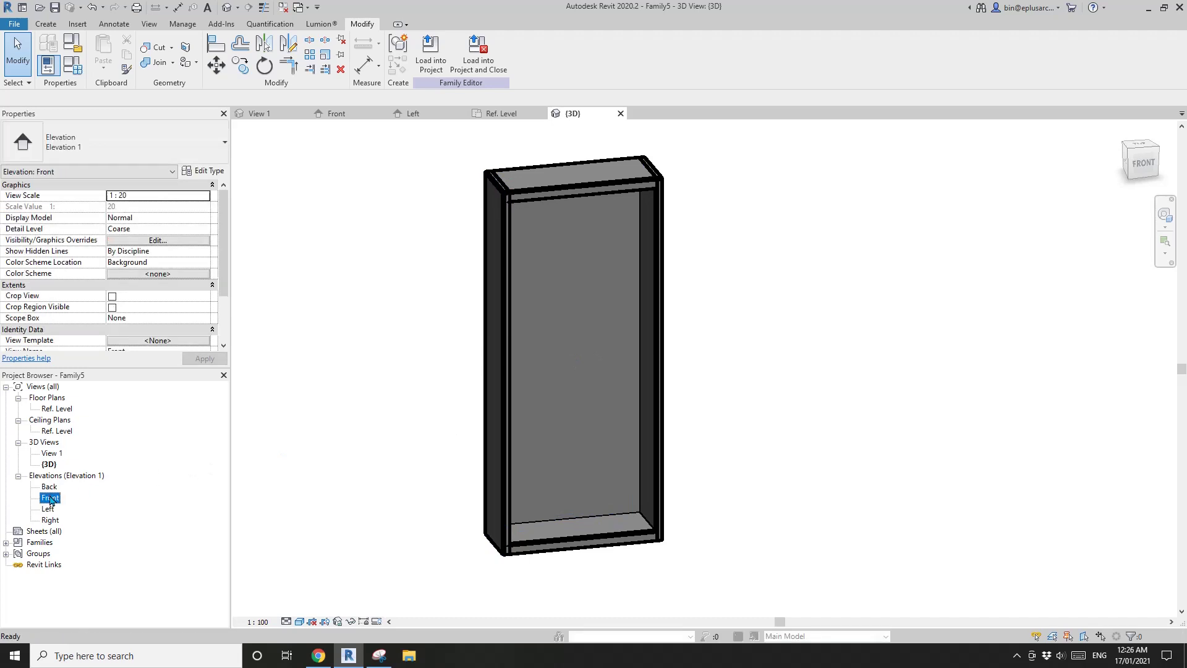
{"action": "double_click", "coordinate": [50, 498]}
{"action": "scroll", "coordinate": [456, 387], "scroll_direction": "down", "scroll_amount": 2}
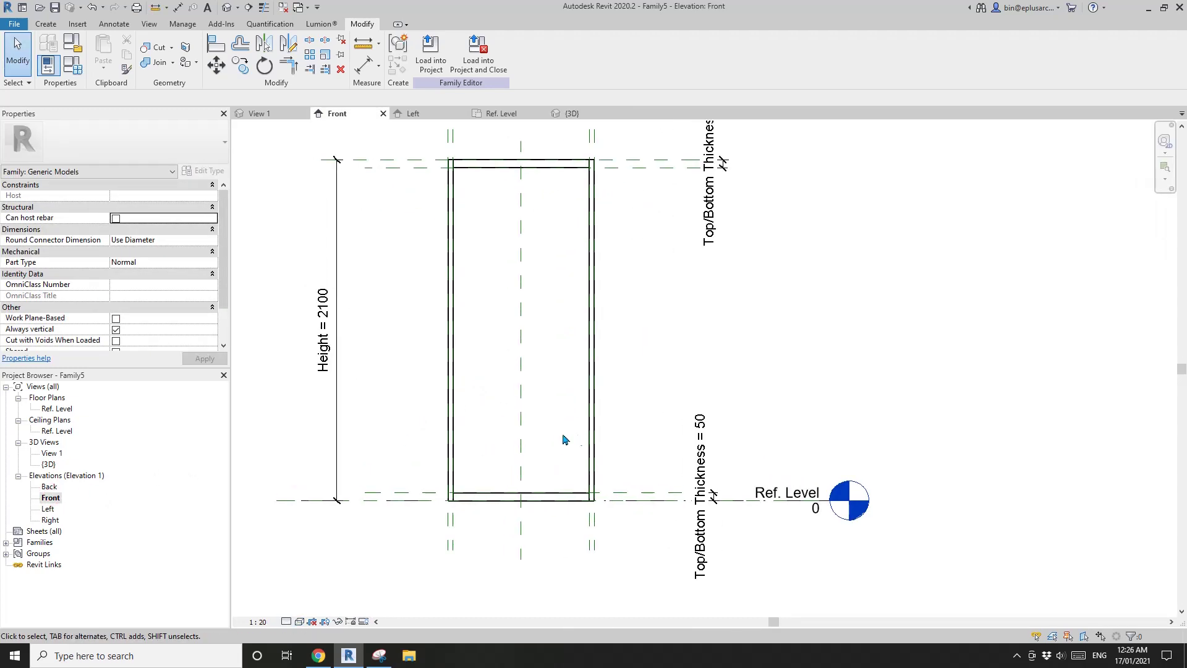
{"action": "middle_click_drag", "start_coordinate": [504, 443], "coordinate": [550, 437]}
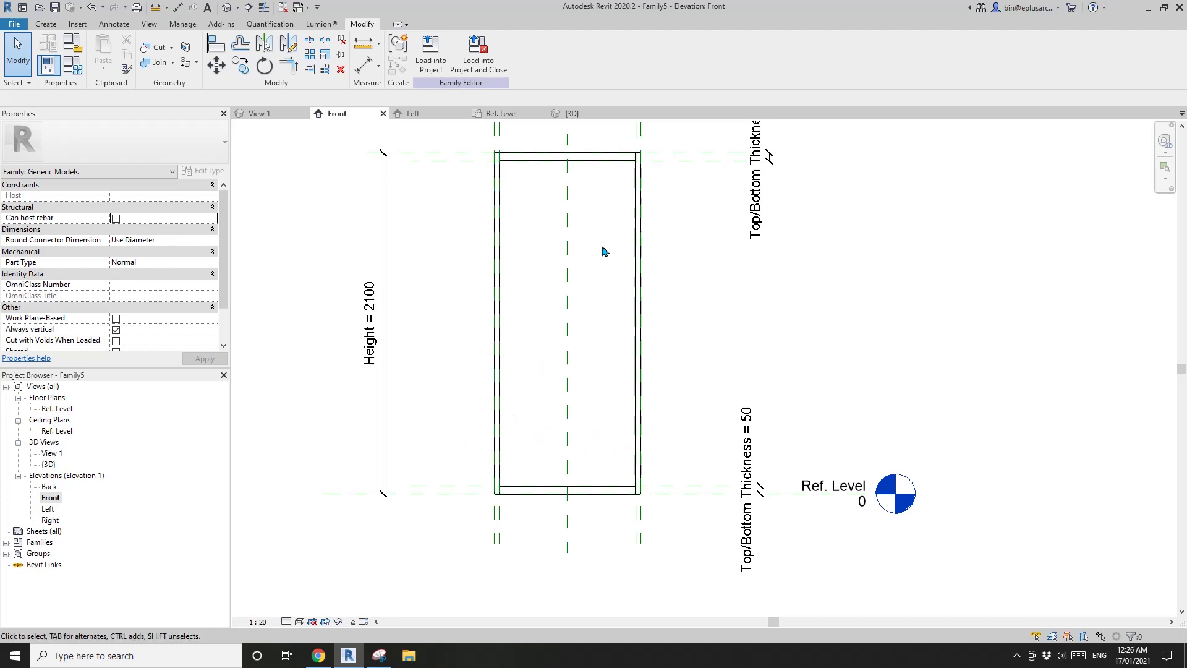
{"action": "middle_click_drag", "start_coordinate": [569, 240], "coordinate": [527, 238]}
{"action": "scroll", "coordinate": [527, 239], "scroll_direction": "down", "scroll_amount": 1}
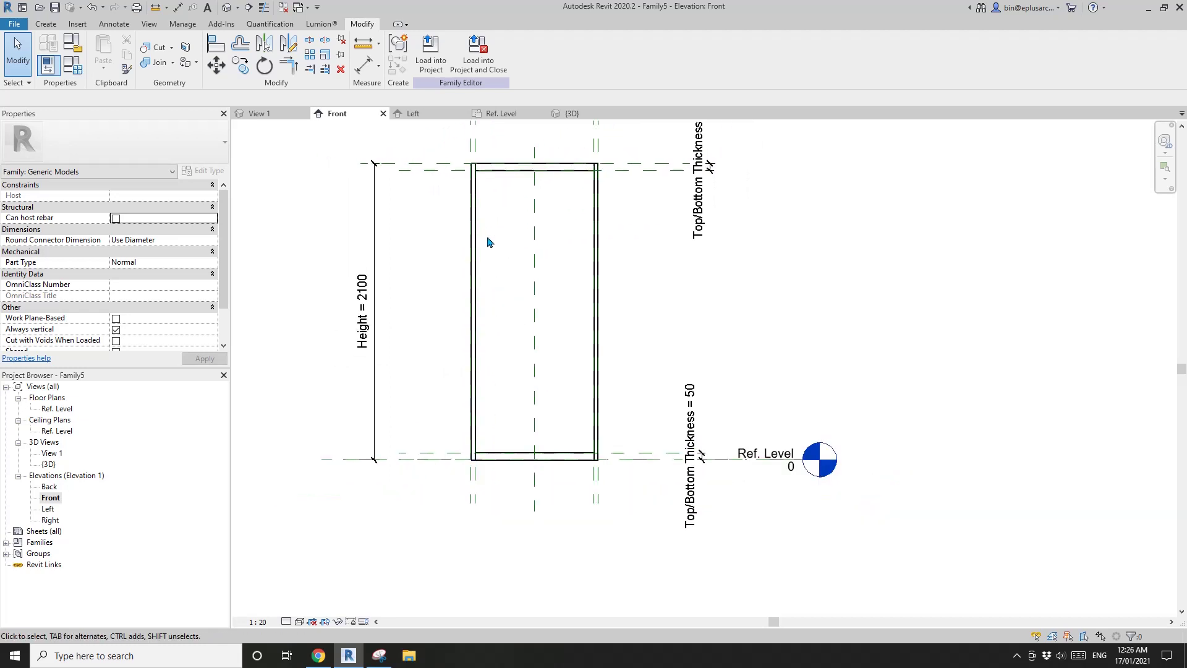
{"action": "scroll", "coordinate": [525, 253], "scroll_direction": "up", "scroll_amount": 2}
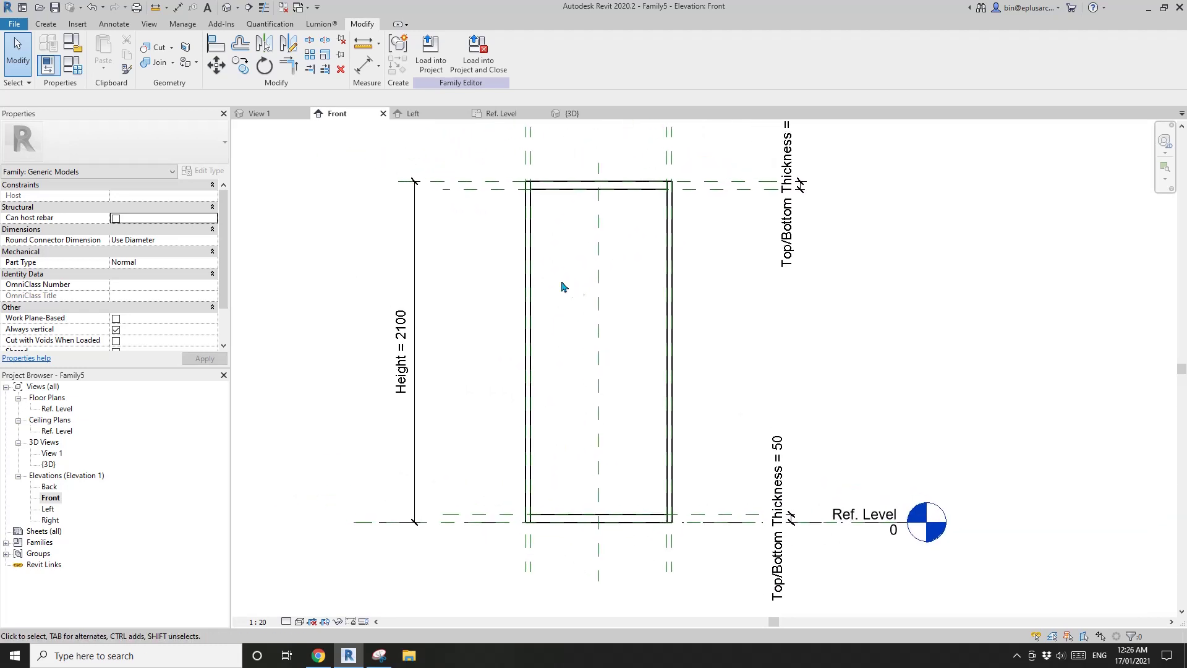
{"action": "mouse_move", "coordinate": [520, 259]}
{"action": "middle_mouse_down"}
{"action": "mouse_move", "coordinate": [508, 260]}
{"action": "mouse_move", "coordinate": [532, 284]}
{"action": "mouse_move", "coordinate": [522, 273]}
{"action": "middle_mouse_up"}
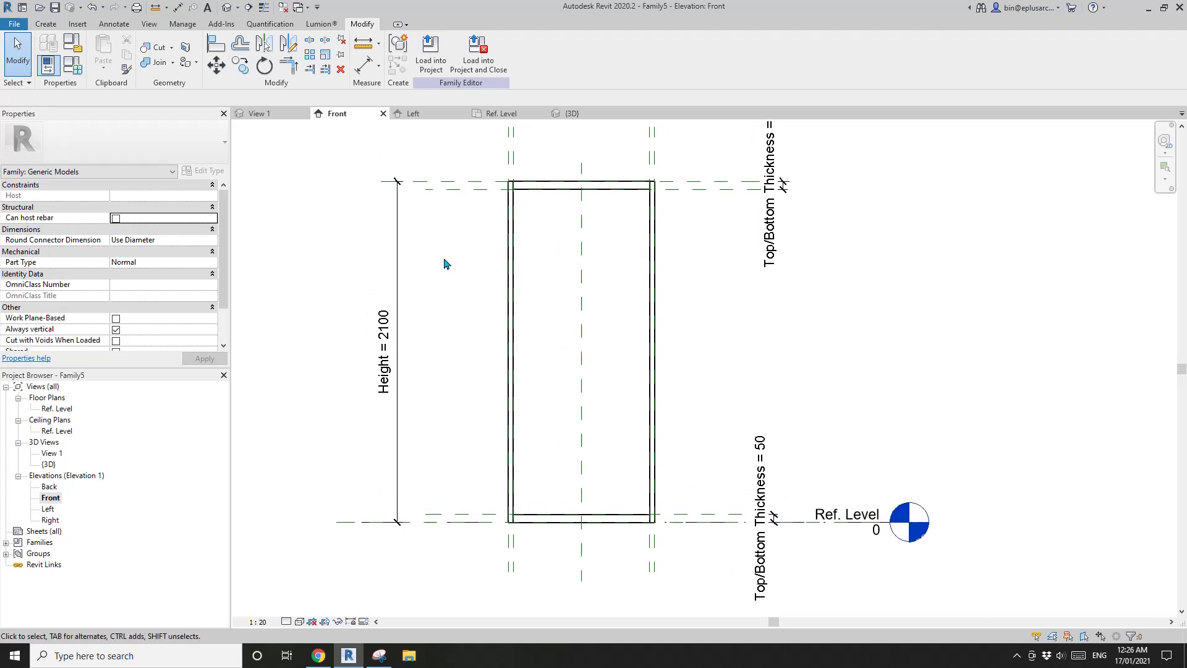
{"action": "middle_click_drag", "start_coordinate": [444, 264], "coordinate": [438, 265]}
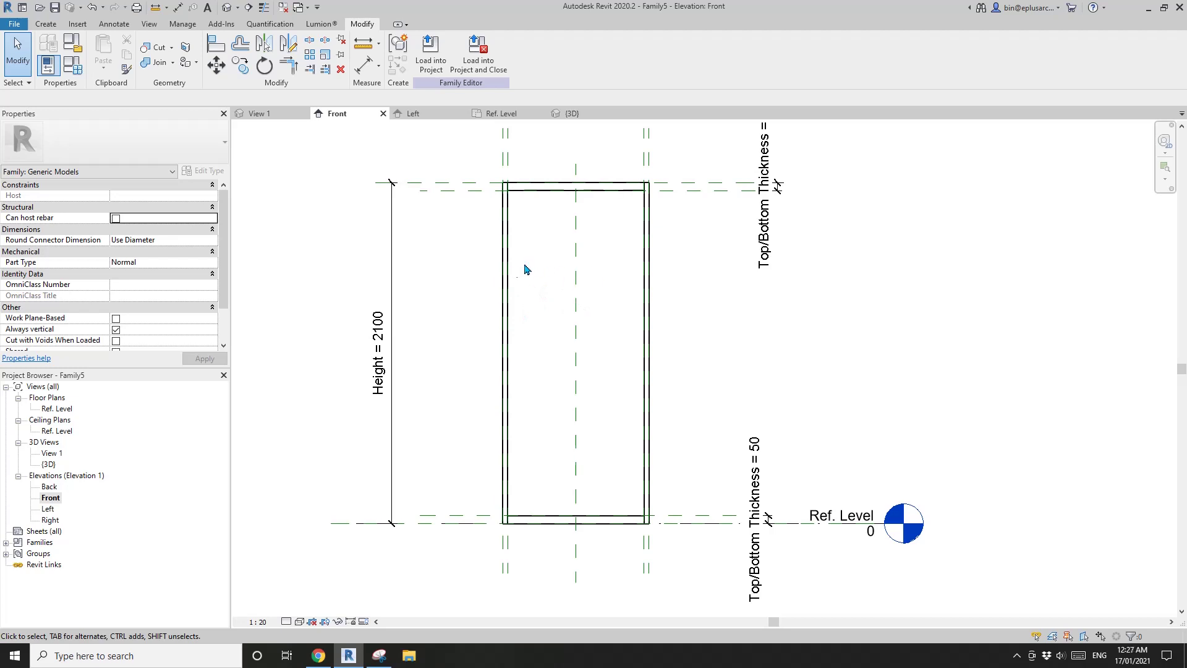
{"action": "middle_click_drag", "start_coordinate": [604, 286], "coordinate": [597, 285]}
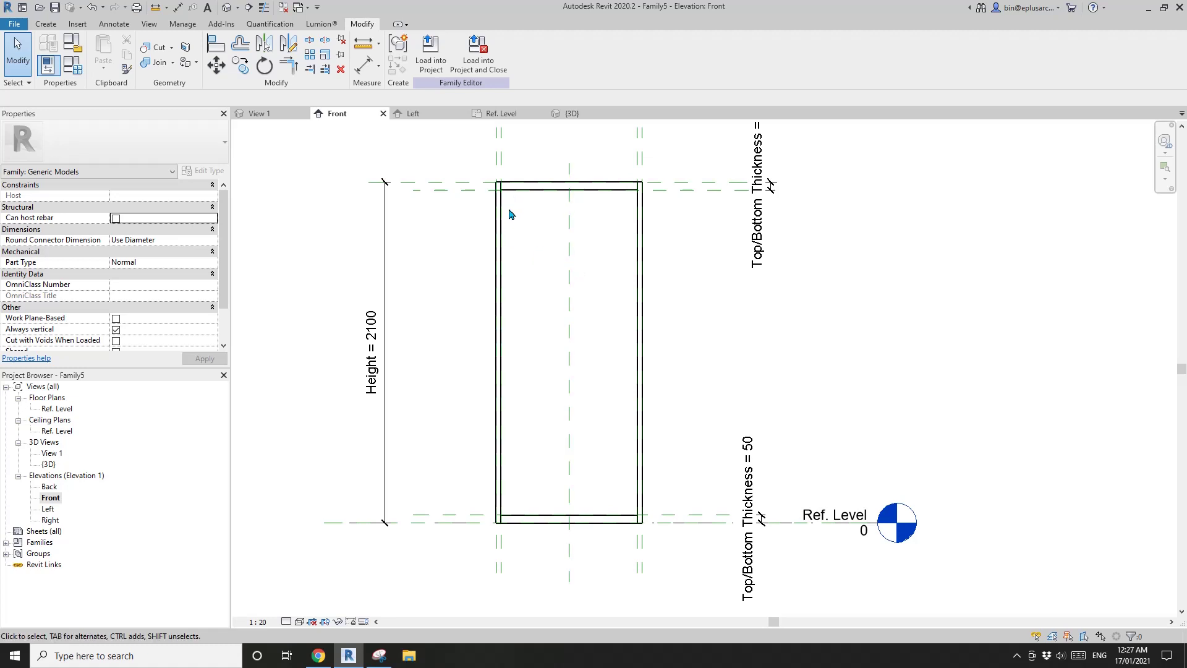
{"action": "middle_click_drag", "start_coordinate": [443, 260], "coordinate": [458, 262]}
Create a new family from the Metric Generic Model.rft template.
{"action": "left_click", "coordinate": [14, 24]}
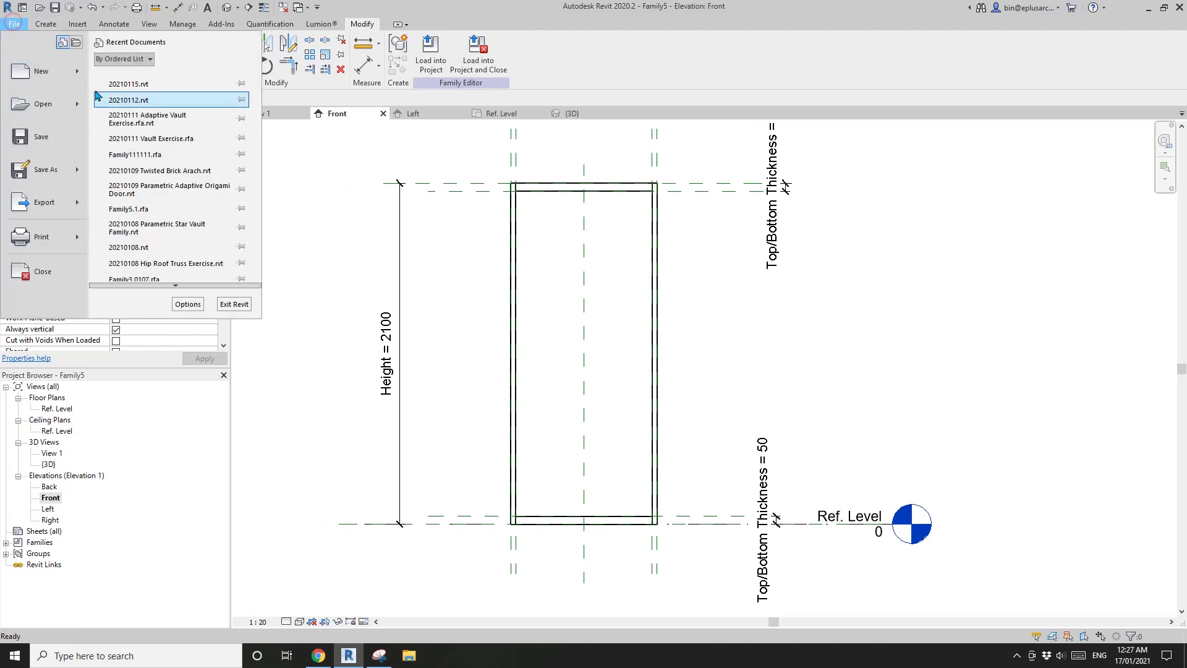
{"action": "mouse_move", "coordinate": [42, 71]}
{"action": "left_click", "coordinate": [147, 112]}
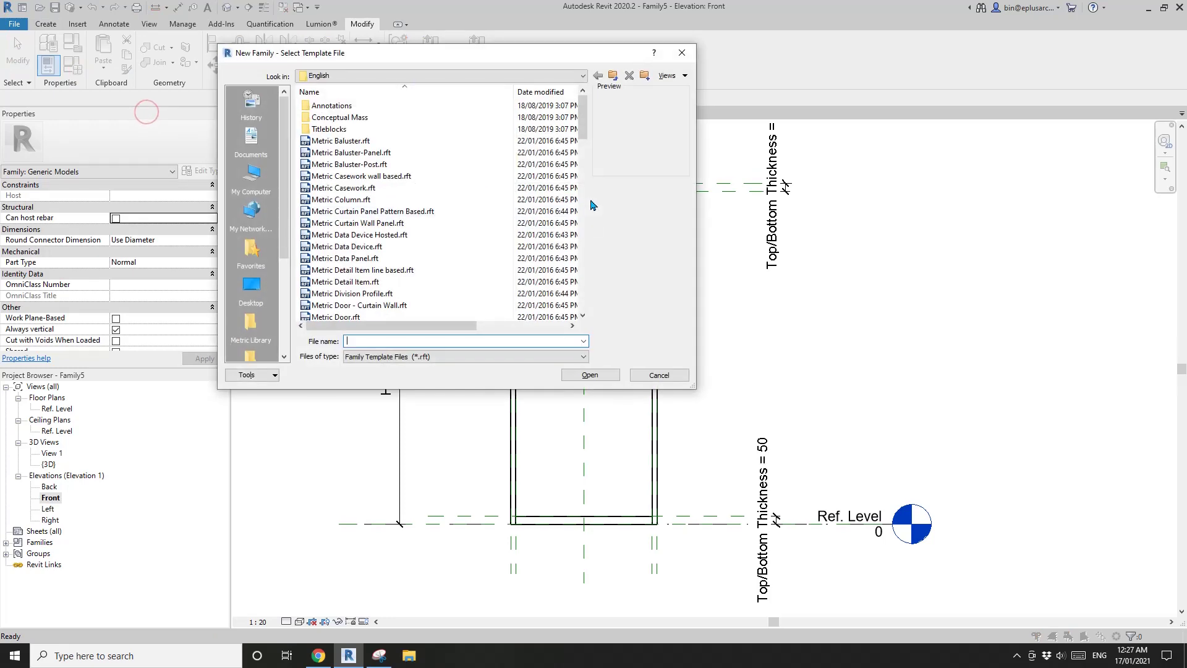
{"action": "left_click", "coordinate": [585, 198]}
{"action": "left_click", "coordinate": [588, 237]}
{"action": "left_click", "coordinate": [368, 164]}
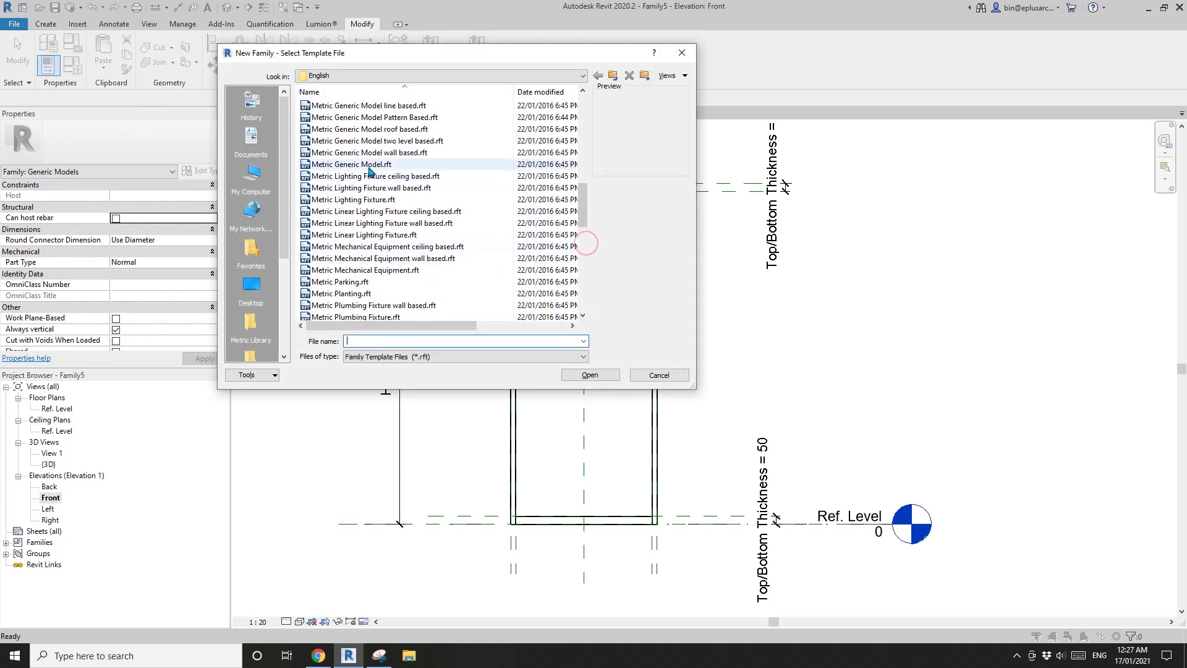
{"action": "left_click", "coordinate": [602, 375]}
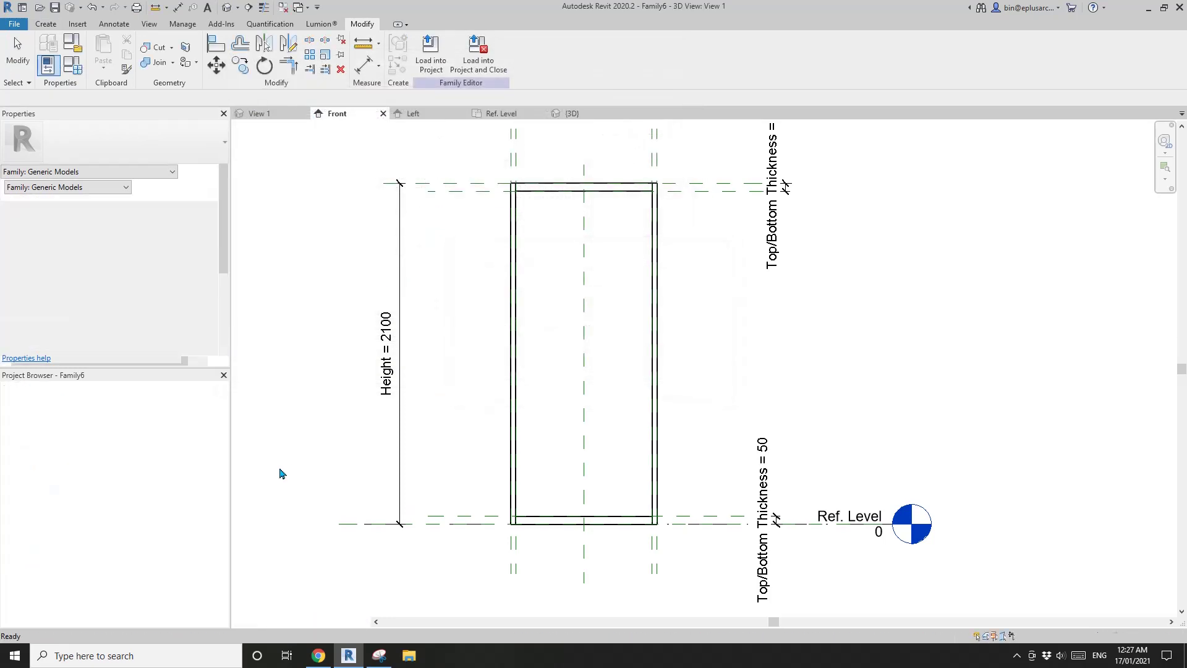
In the new family's Ref. Level plan, draw two vertical reference planes, one on each side of the vertical centre plane.
{"action": "key", "text": "r"}
{"action": "key", "text": "p"}
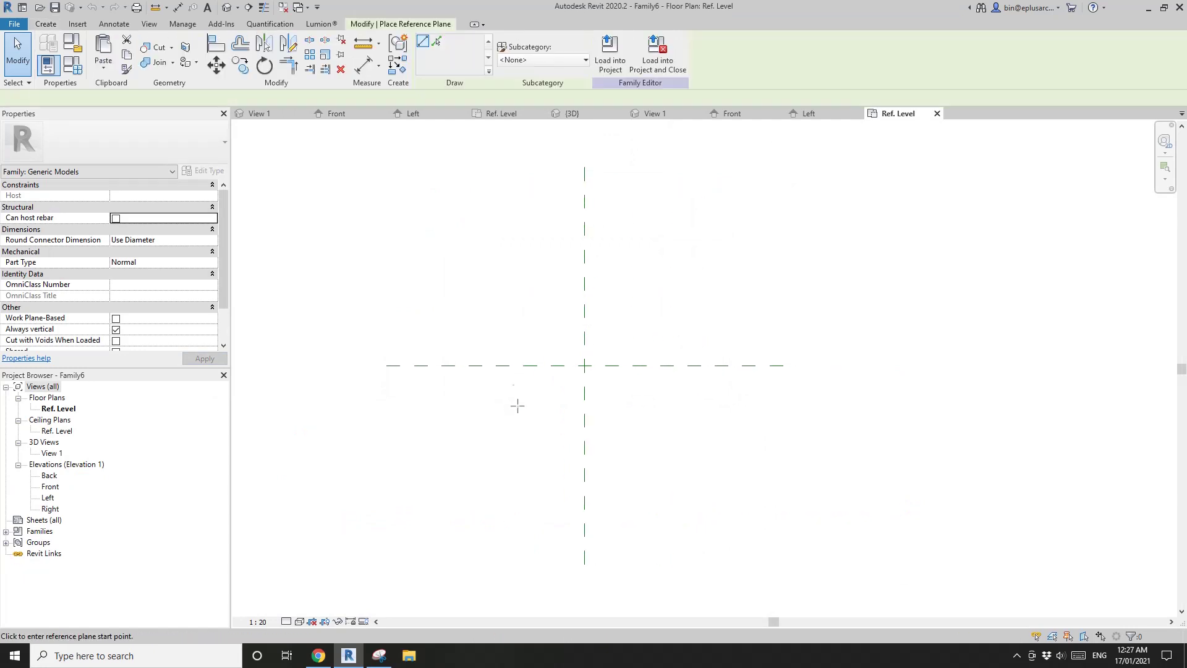
{"action": "left_click", "coordinate": [514, 423]}
{"action": "left_click", "coordinate": [514, 308]}
{"action": "left_click", "coordinate": [638, 422]}
{"action": "left_click", "coordinate": [638, 307]}
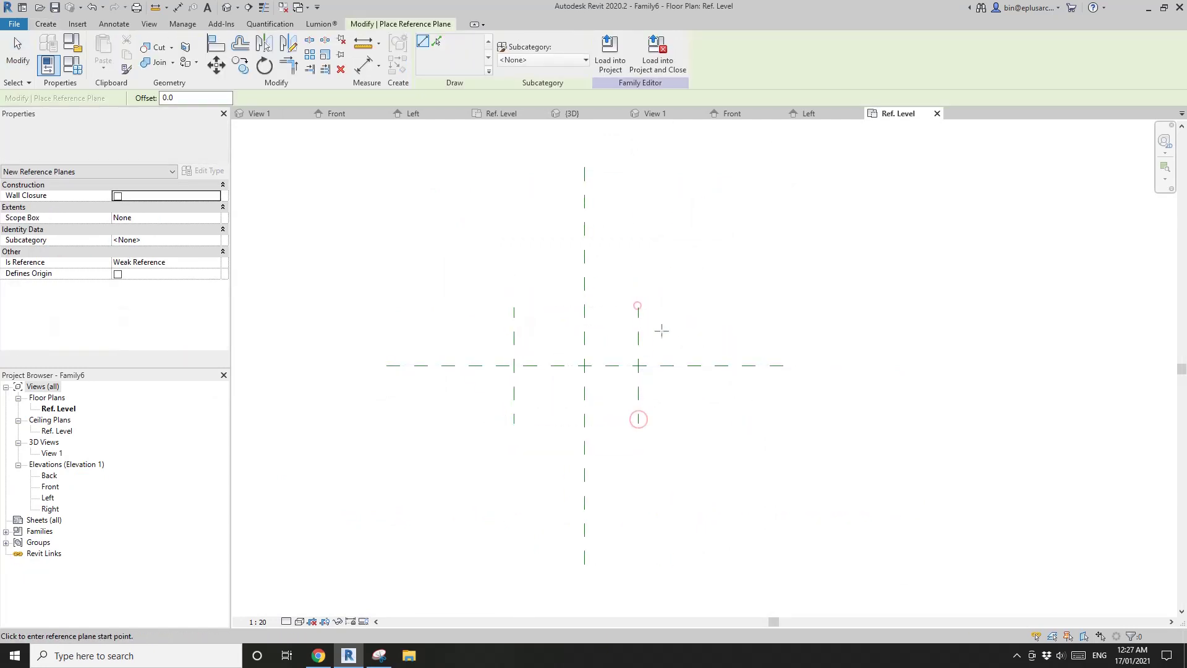
Draw two horizontal reference planes, one above and one below the horizontal centre plane, crossing both new vertical planes.
{"action": "left_click", "coordinate": [667, 329]}
{"action": "left_click", "coordinate": [486, 329]}
{"action": "left_click", "coordinate": [487, 406]}
{"action": "left_click", "coordinate": [676, 407]}
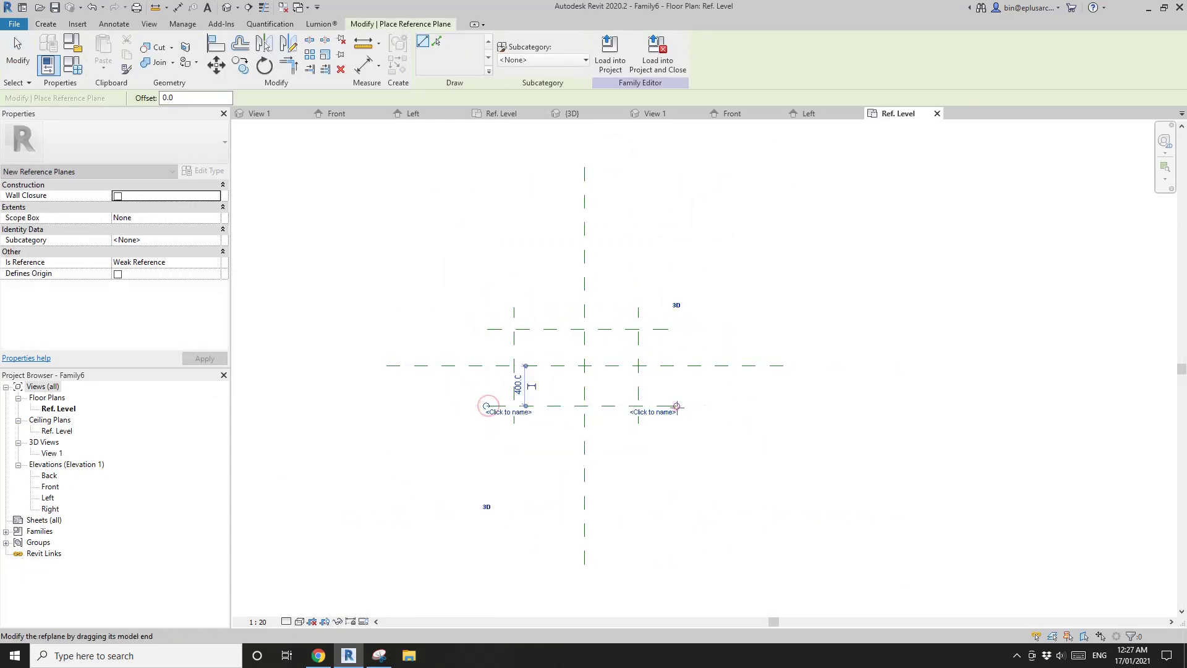
Dimension the three horizontal reference planes in one string and constrain their spacing to be equal.
{"action": "key", "text": "d"}
{"action": "key", "text": "i"}
{"action": "left_click", "coordinate": [668, 409]}
{"action": "left_click", "coordinate": [667, 366]}
{"action": "left_click", "coordinate": [662, 329]}
{"action": "left_click", "coordinate": [697, 365]}
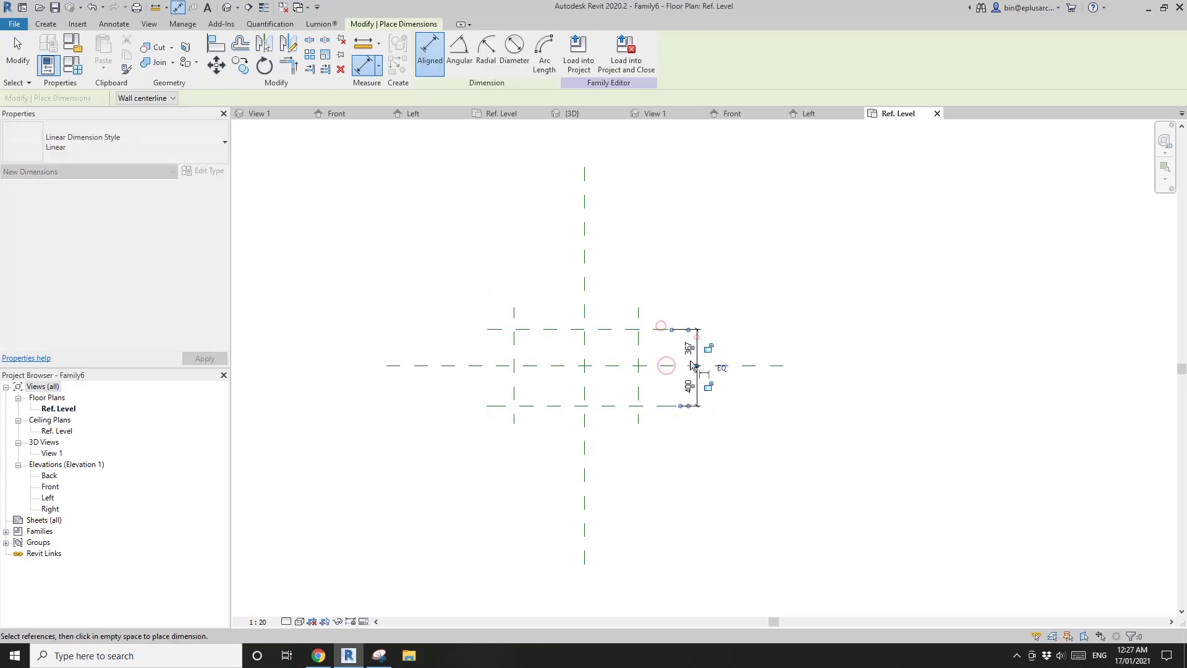
{"action": "left_click", "coordinate": [723, 368]}
Dimension the three vertical reference planes in one string and constrain their spacing to be equal.
{"action": "left_click", "coordinate": [639, 314]}
{"action": "left_click", "coordinate": [585, 309]}
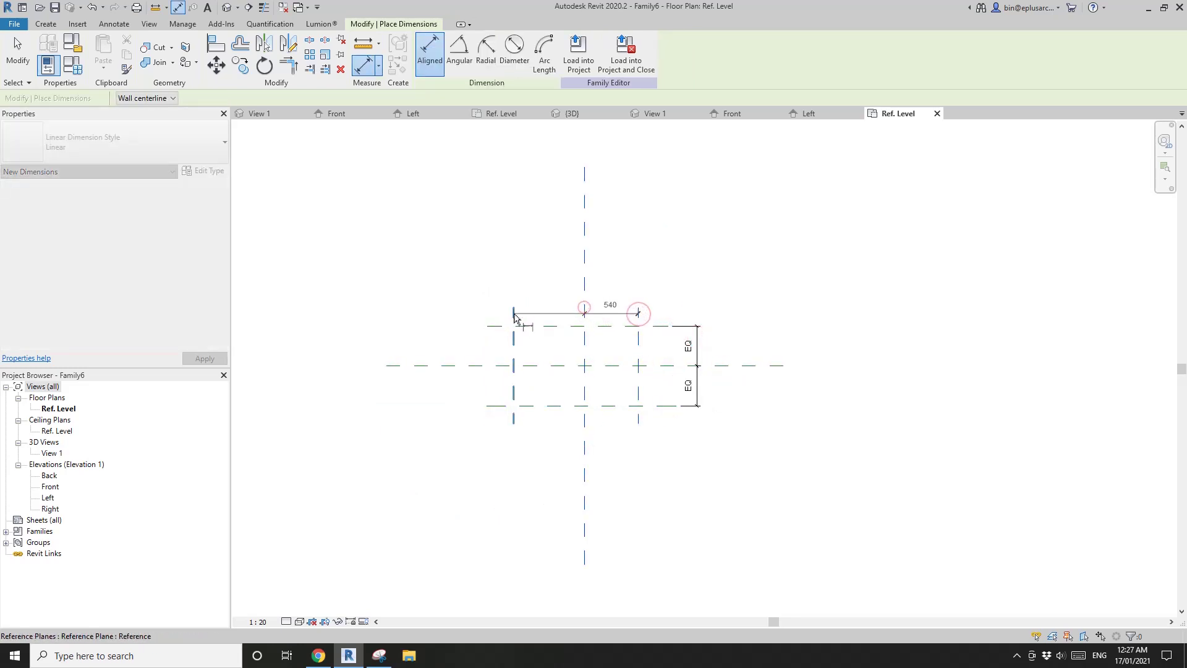
{"action": "left_click", "coordinate": [514, 313]}
{"action": "left_click", "coordinate": [535, 300]}
{"action": "left_click", "coordinate": [577, 273]}
Add overall dimensions between the two outer vertical planes and between the two outer horizontal planes.
{"action": "left_click", "coordinate": [638, 313]}
{"action": "left_click", "coordinate": [530, 313]}
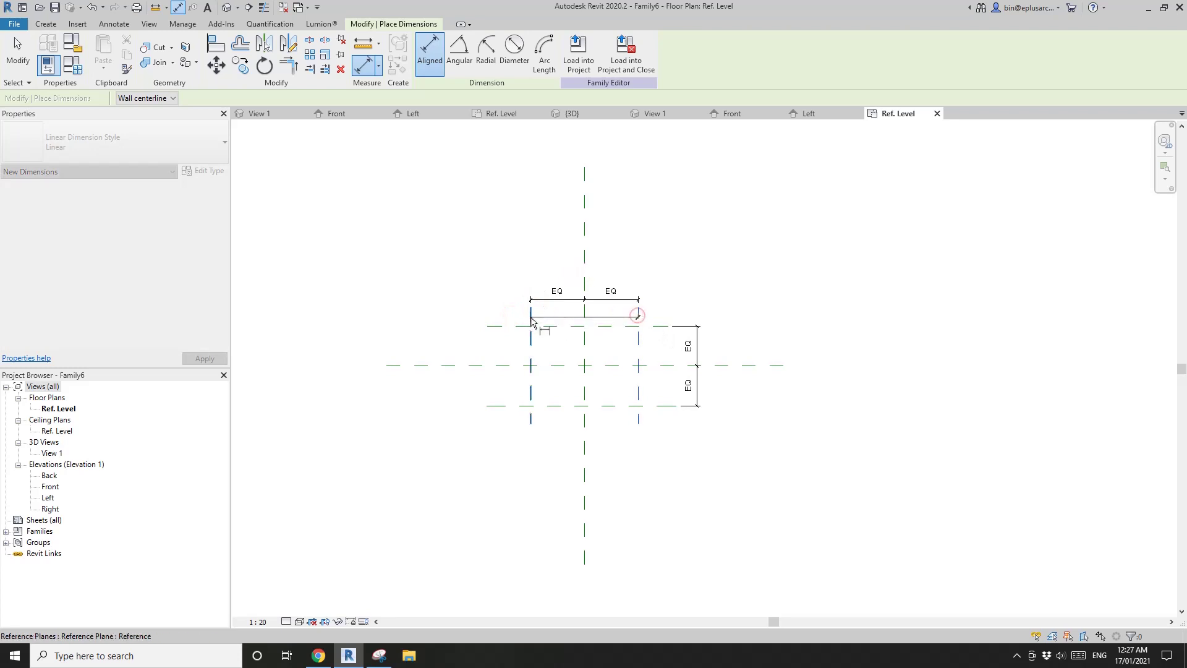
{"action": "left_click", "coordinate": [547, 268]}
{"action": "left_click", "coordinate": [654, 324]}
{"action": "left_click", "coordinate": [674, 407]}
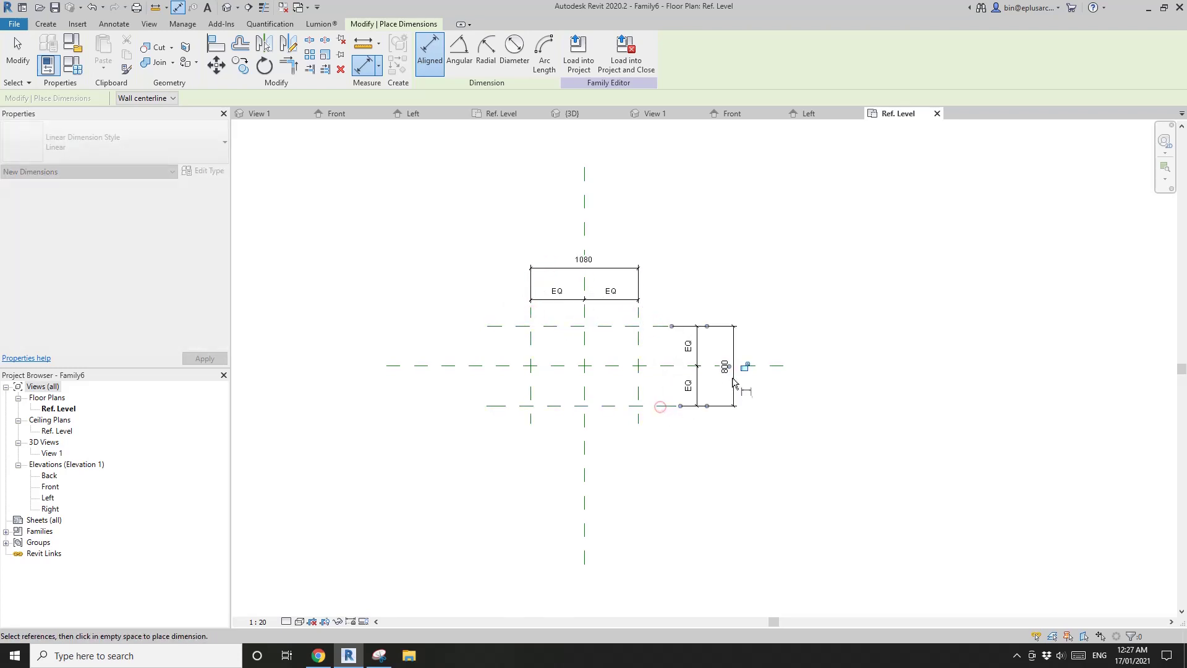
{"action": "left_click", "coordinate": [735, 371]}
{"action": "key", "text": "Escape"}
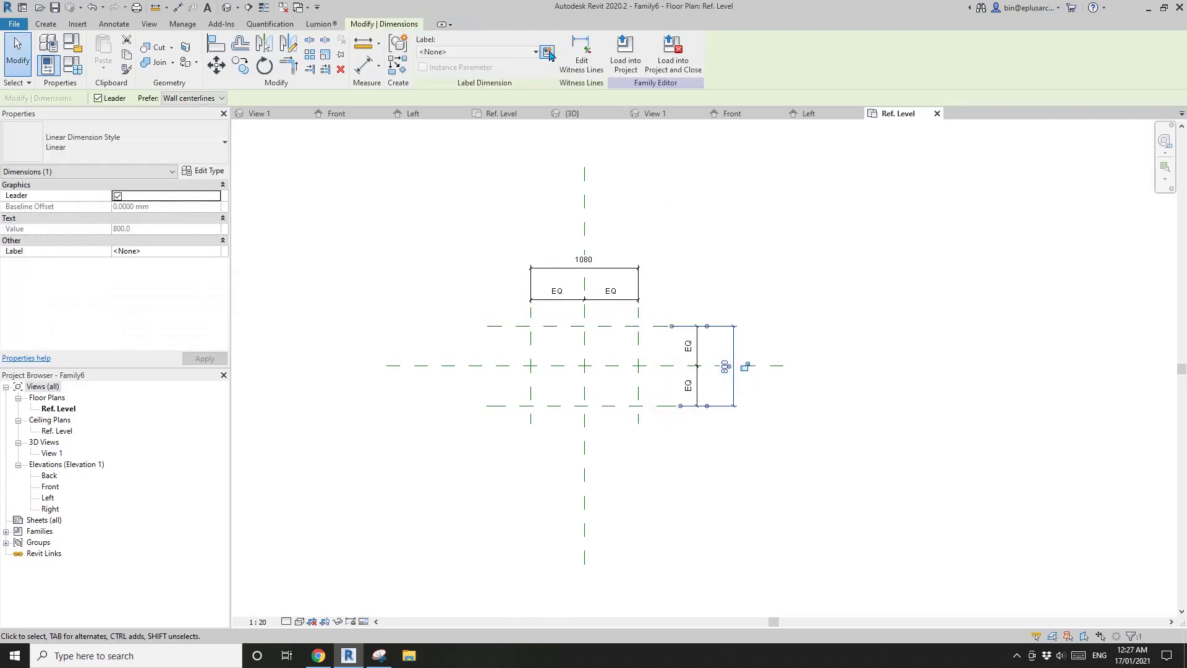
Label the overall depth dimension with a new type parameter D and the overall width dimension with a new type parameter W.
{"action": "left_click", "coordinate": [547, 52]}
{"action": "type", "text": "D"}
{"action": "left_click", "coordinate": [672, 473]}
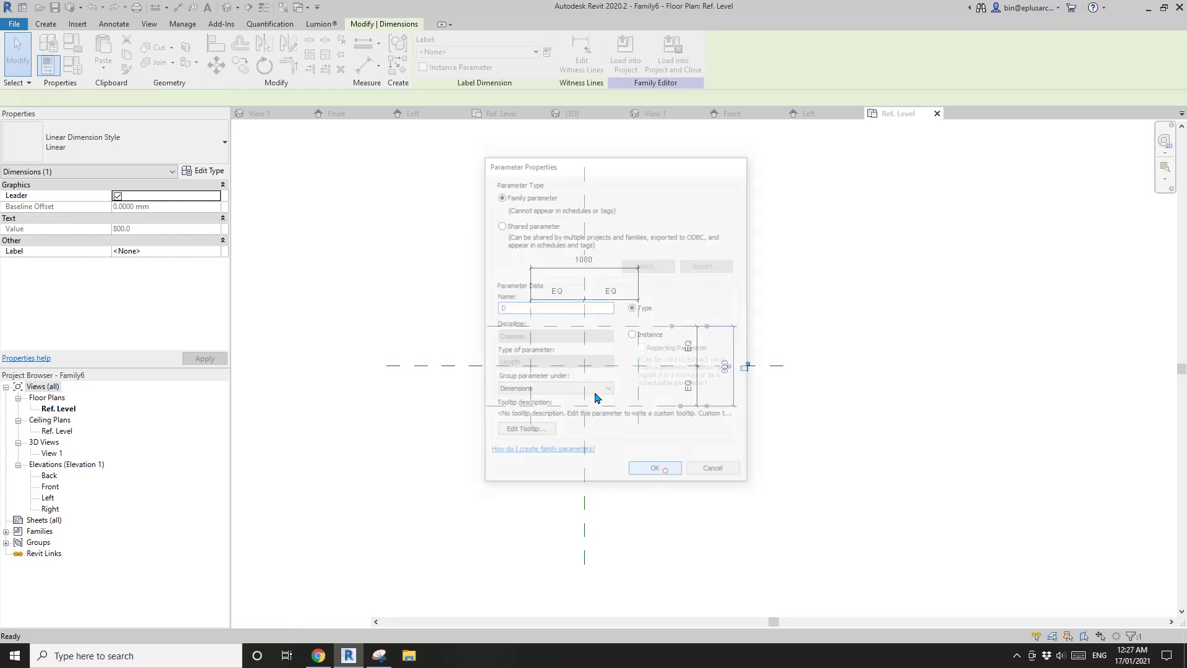
{"action": "left_click", "coordinate": [559, 265]}
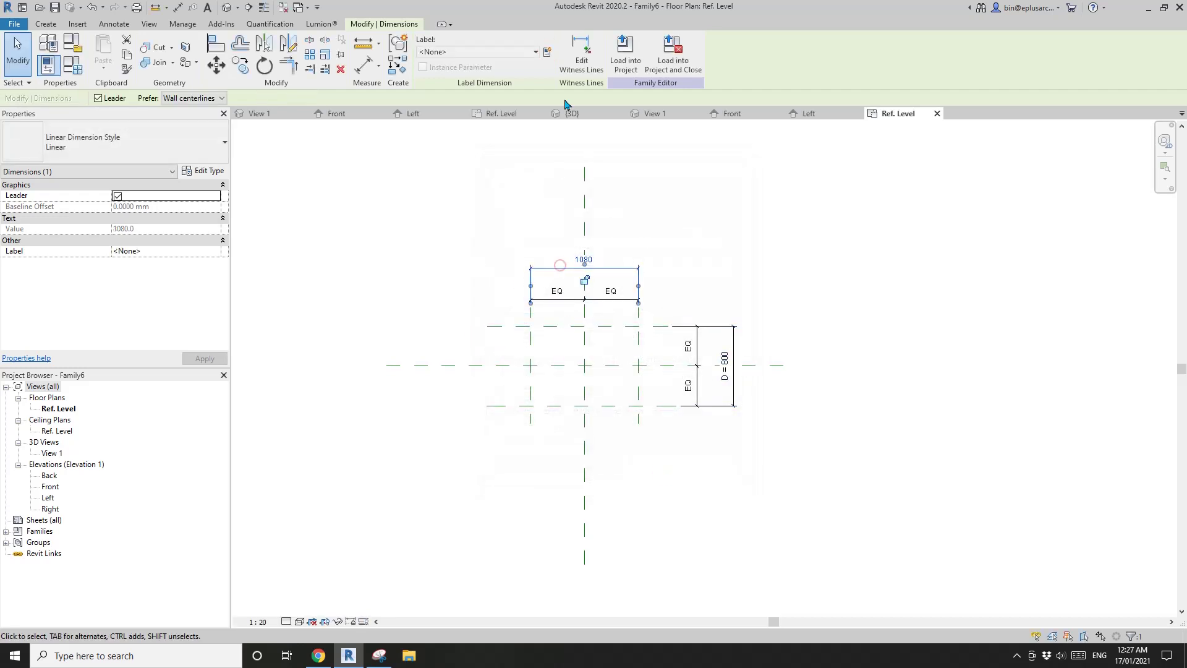
{"action": "left_click", "coordinate": [547, 52]}
{"action": "type", "text": "W"}
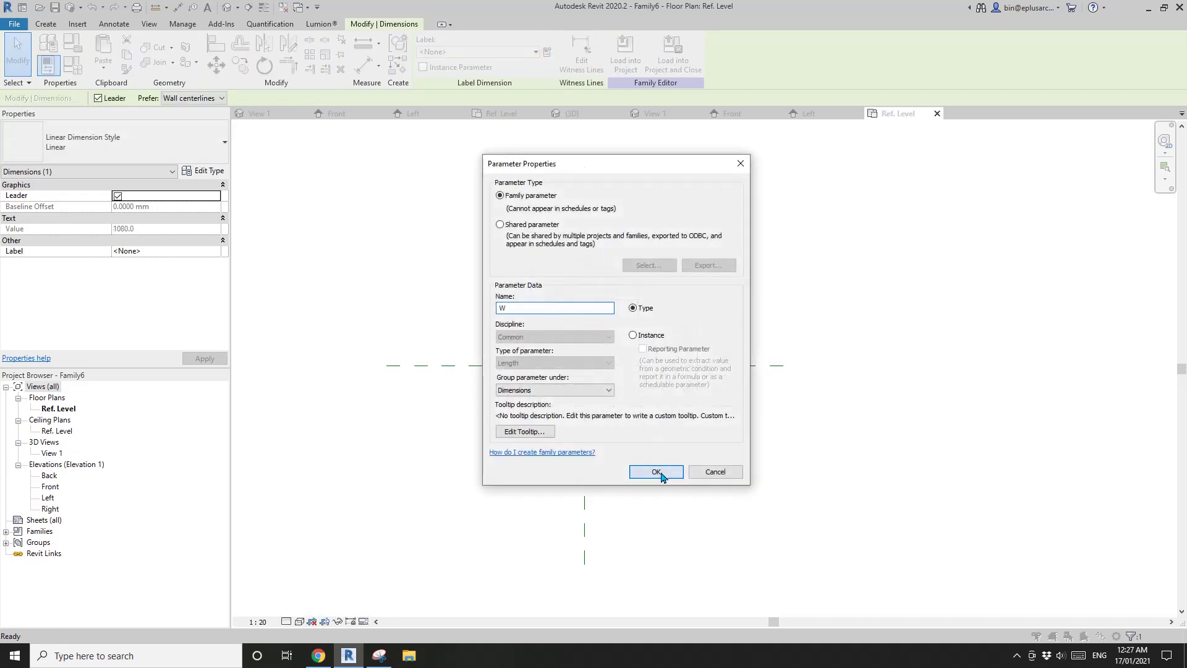
{"action": "left_click", "coordinate": [656, 472]}
In the Front elevation, draw a horizontal reference plane a little above Ref. Level, crossing the vertical planes.
{"action": "double_click", "coordinate": [50, 487]}
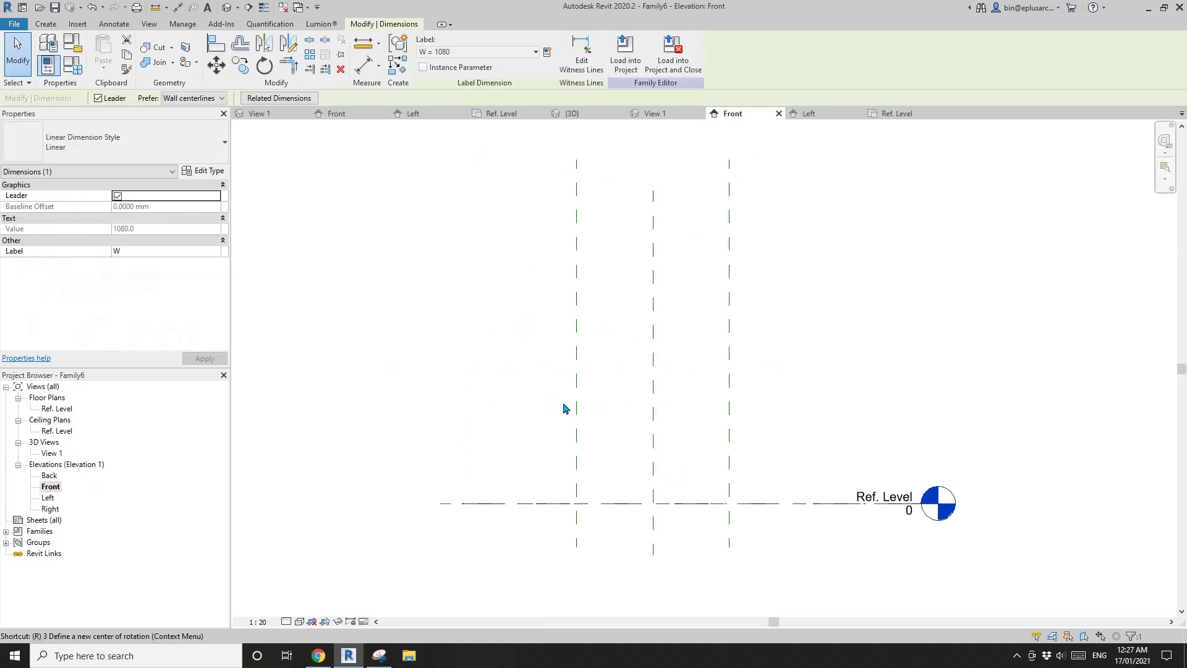
{"action": "key", "text": "p"}
{"action": "left_click", "coordinate": [763, 455]}
{"action": "left_click", "coordinate": [533, 458]}
Dimension the new plane's height above Ref. Level and label the dimension with a new type parameter TH.
{"action": "key", "text": "d"}
{"action": "key", "text": "i"}
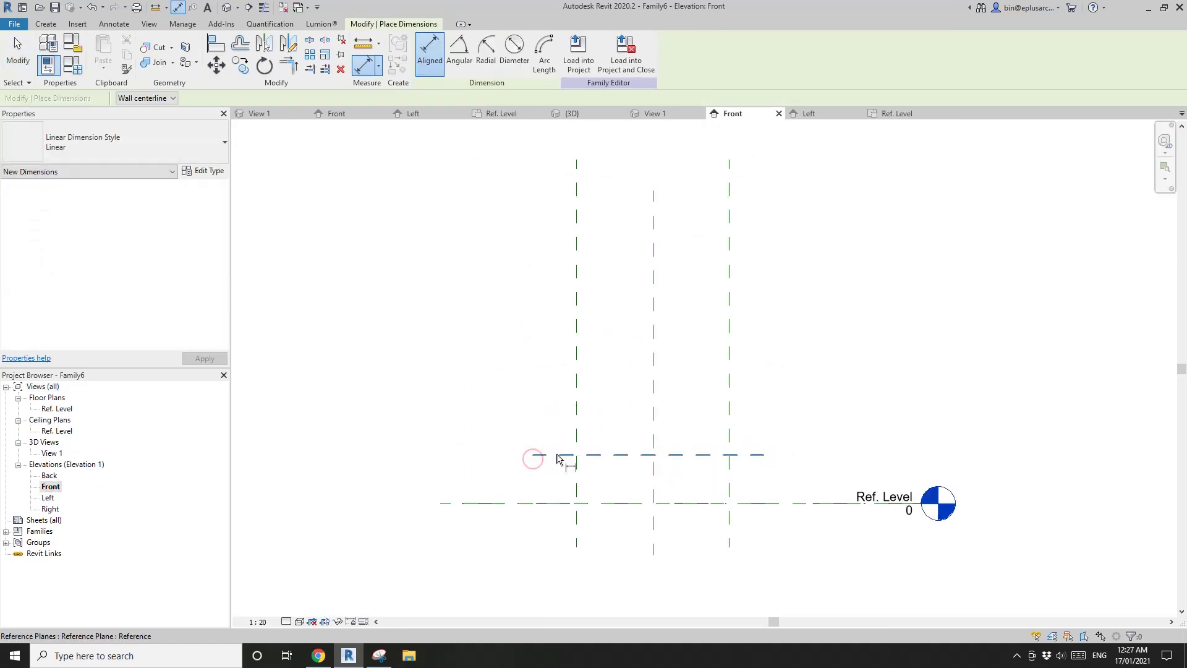
{"action": "left_click", "coordinate": [557, 456]}
{"action": "left_click", "coordinate": [557, 503]}
{"action": "left_click", "coordinate": [542, 478]}
{"action": "key", "text": "Escape"}
{"action": "key", "text": "Escape"}
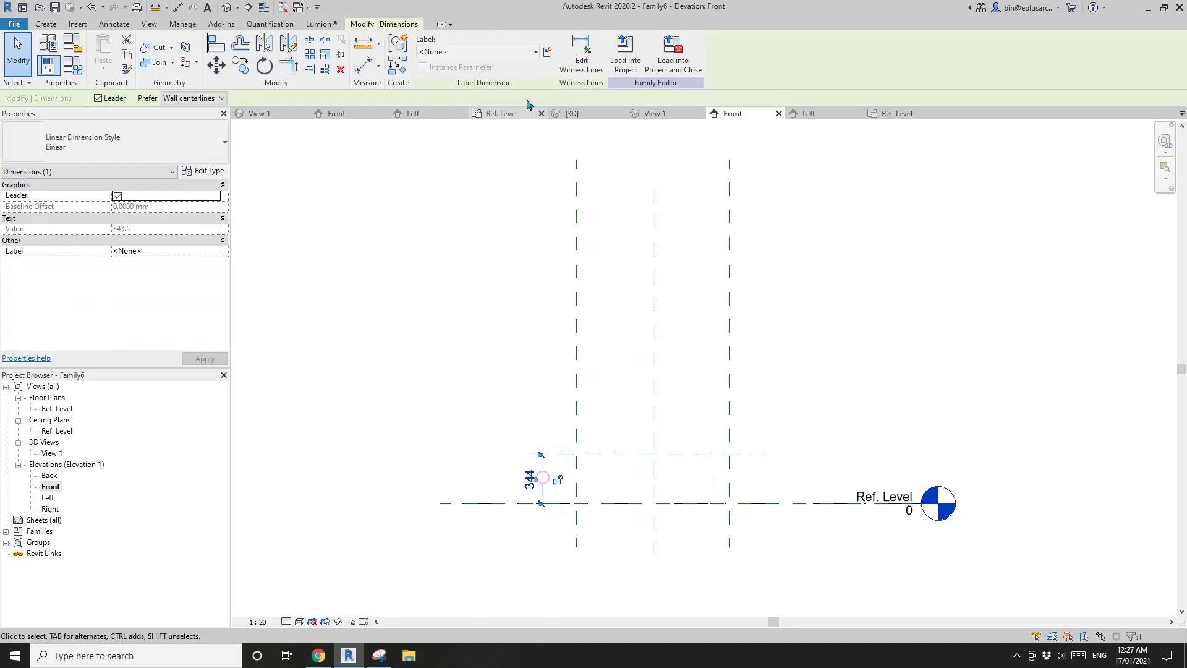
{"action": "left_click", "coordinate": [547, 52]}
{"action": "type", "text": "H"}
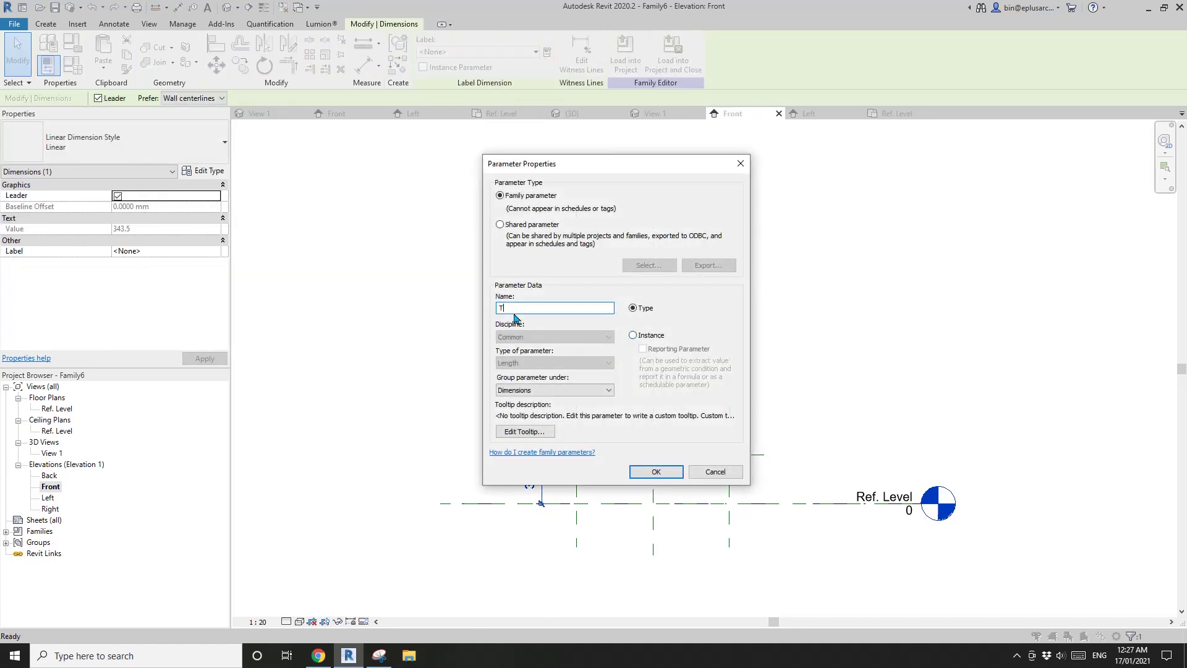
{"action": "left_click", "coordinate": [654, 469]}
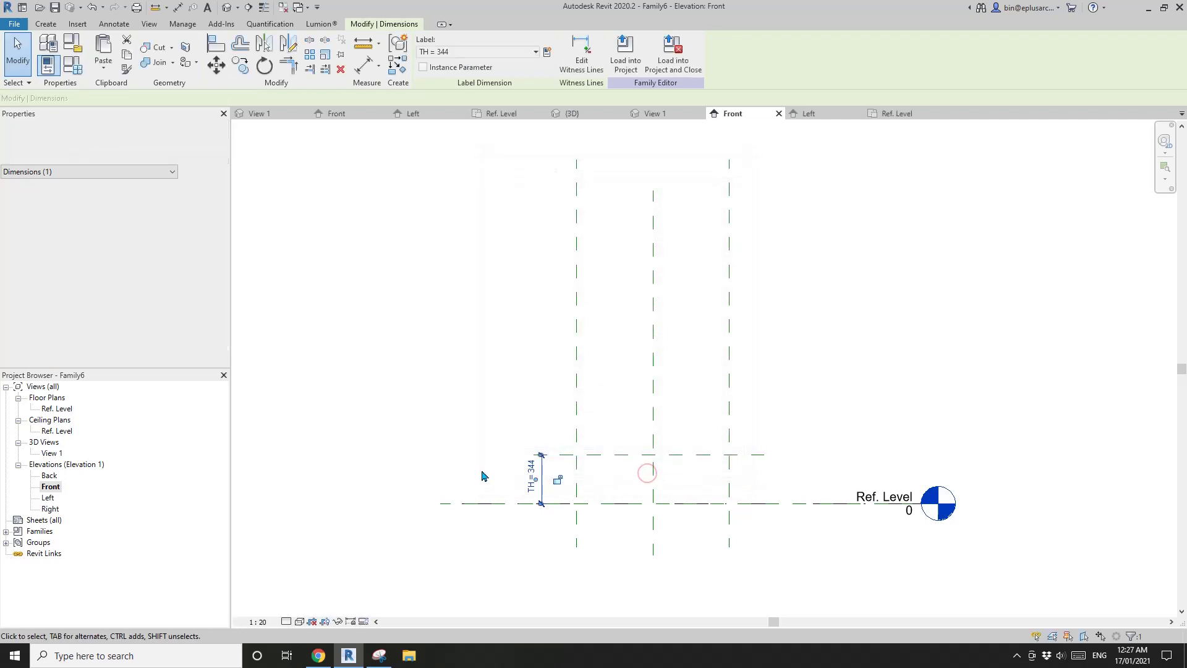
From the Ref. Level plan, create a 250 mm extrusion from a rectangle on the four outer reference planes, locking its sides to them.
{"action": "double_click", "coordinate": [61, 408]}
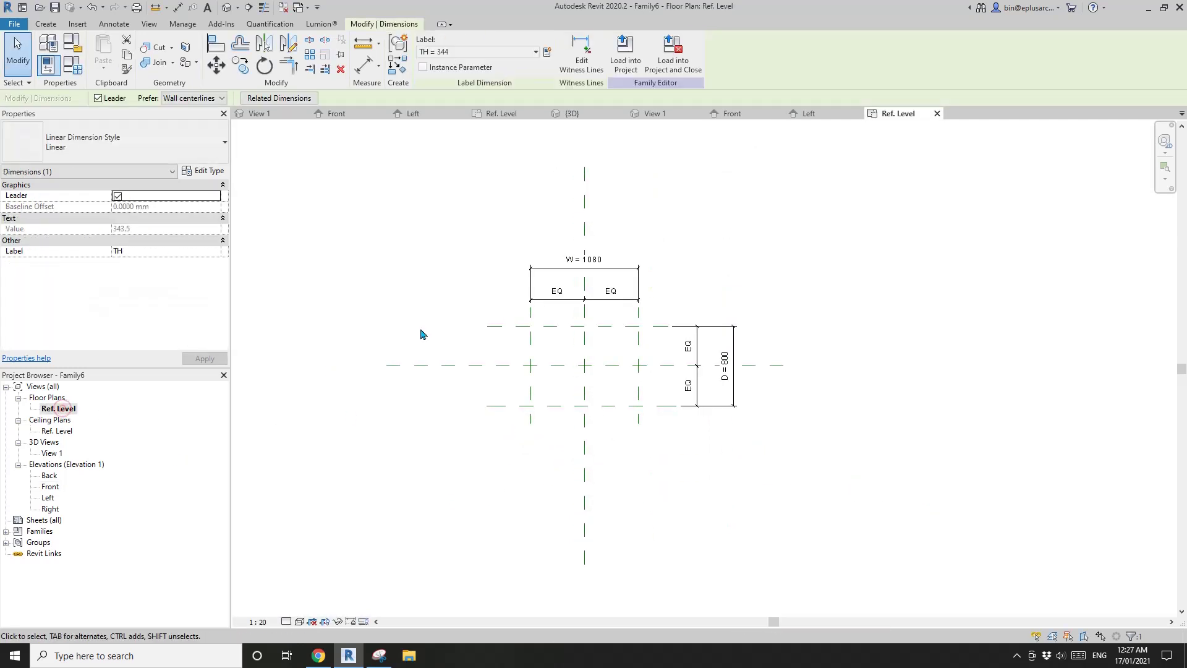
{"action": "left_click", "coordinate": [45, 24]}
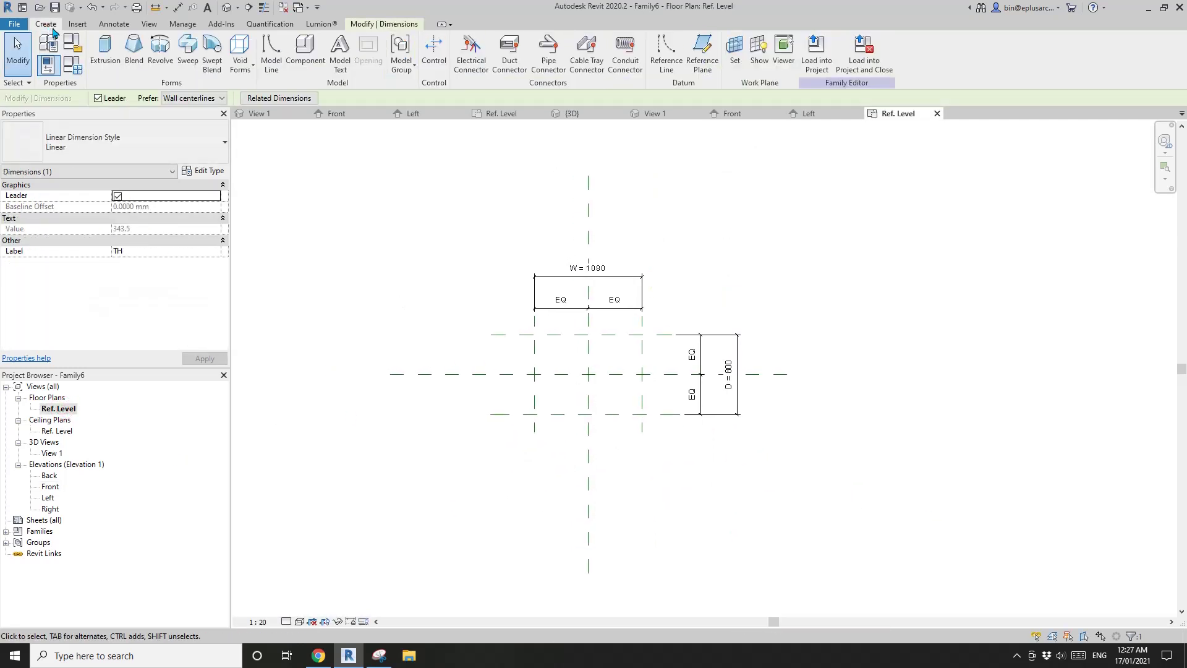
{"action": "left_click", "coordinate": [104, 52]}
{"action": "left_click", "coordinate": [463, 41]}
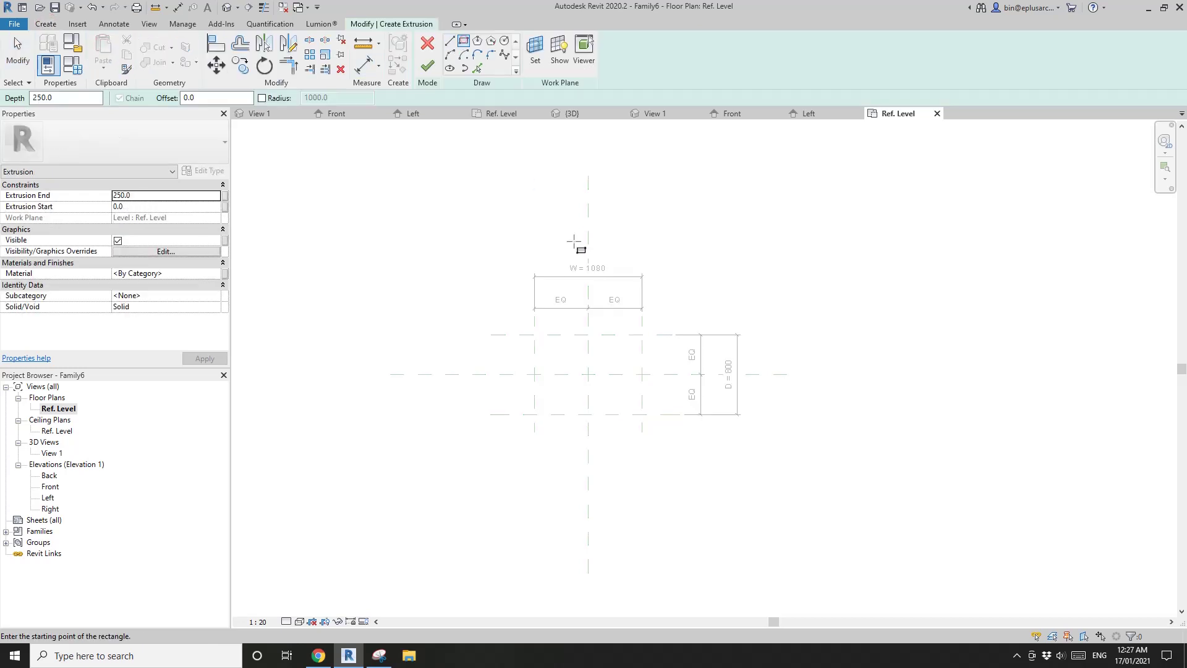
{"action": "left_click", "coordinate": [535, 335]}
{"action": "left_click", "coordinate": [642, 410]}
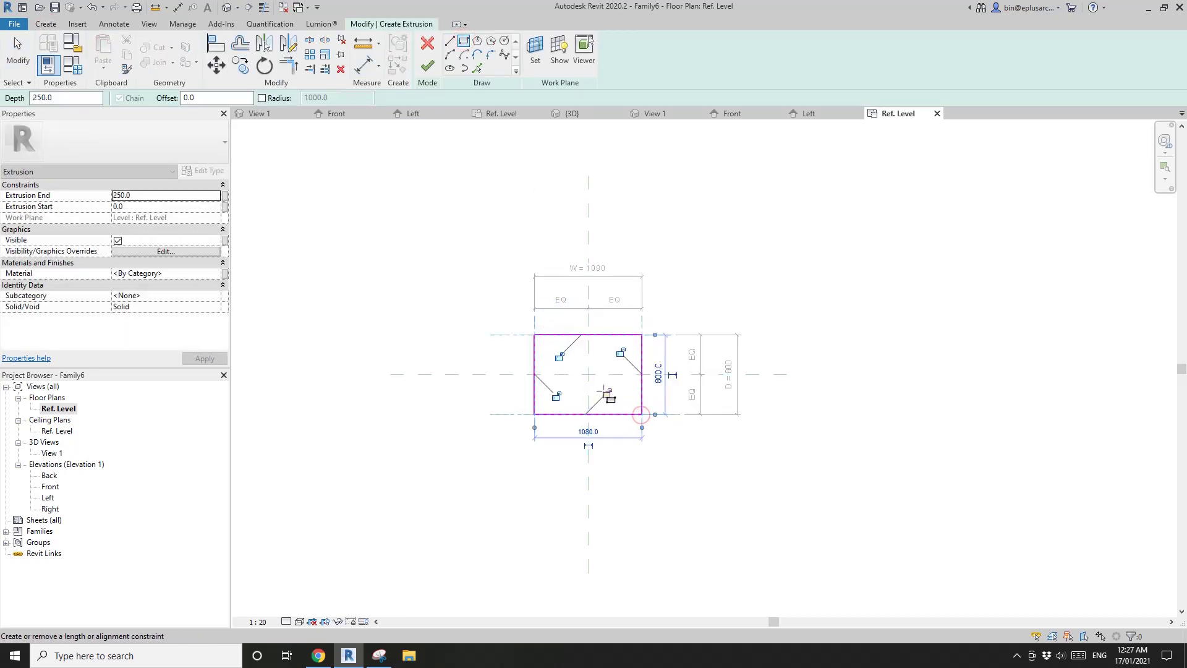
{"action": "double_click", "coordinate": [50, 486]}
{"action": "left_click", "coordinate": [427, 66]}
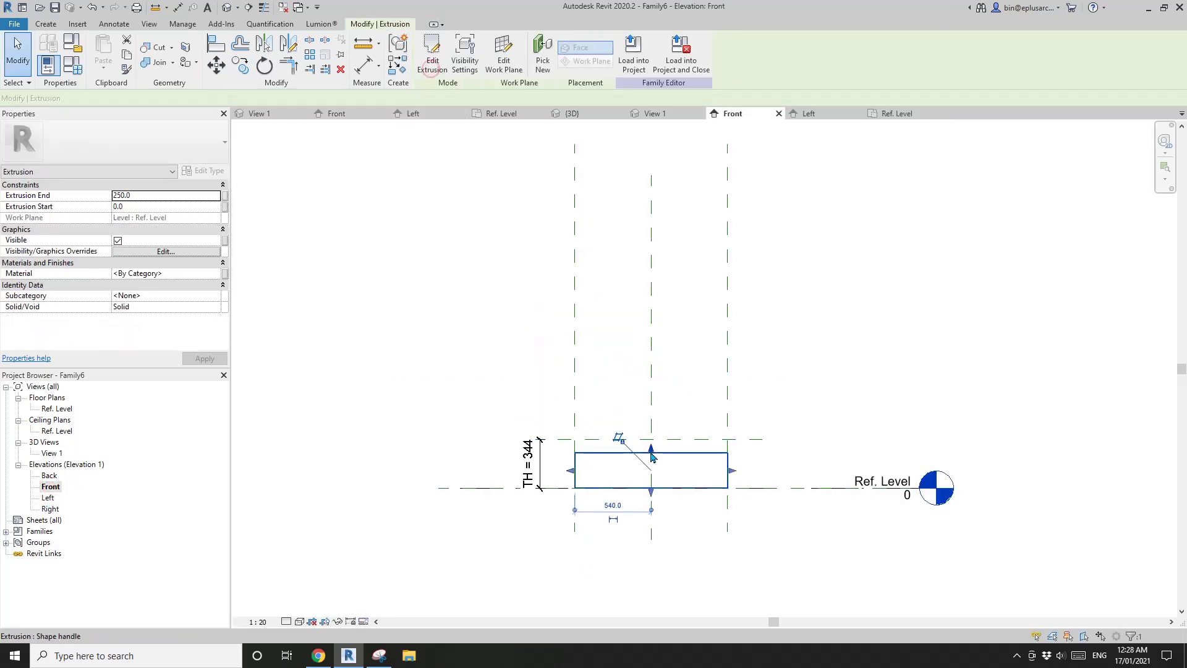
In the Front elevation, stretch the extrusion's top to the TH reference plane and lock its top and bottom to their planes.
{"action": "left_click_drag", "start_coordinate": [650, 452], "coordinate": [651, 440]}
{"action": "left_click", "coordinate": [667, 420]}
{"action": "left_click_drag", "start_coordinate": [652, 493], "coordinate": [652, 487]}
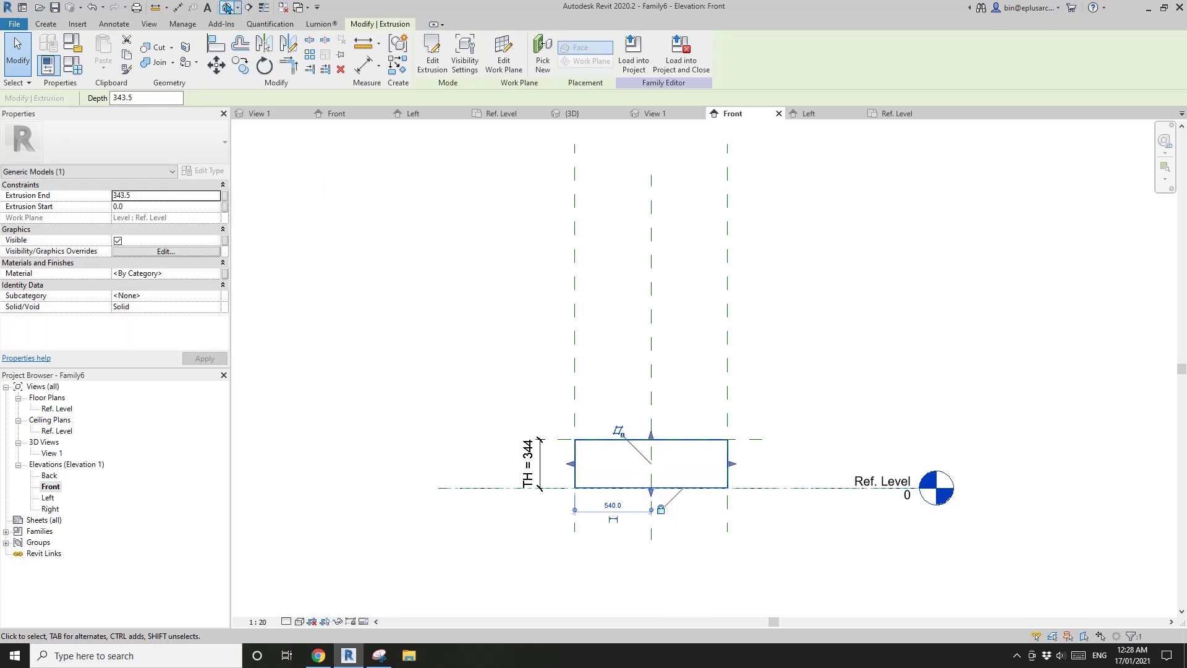
In the 3D view, flex the family by setting W to 1200, TH to 100 and D to 200, and inspect the resized block.
{"action": "left_click", "coordinate": [227, 8]}
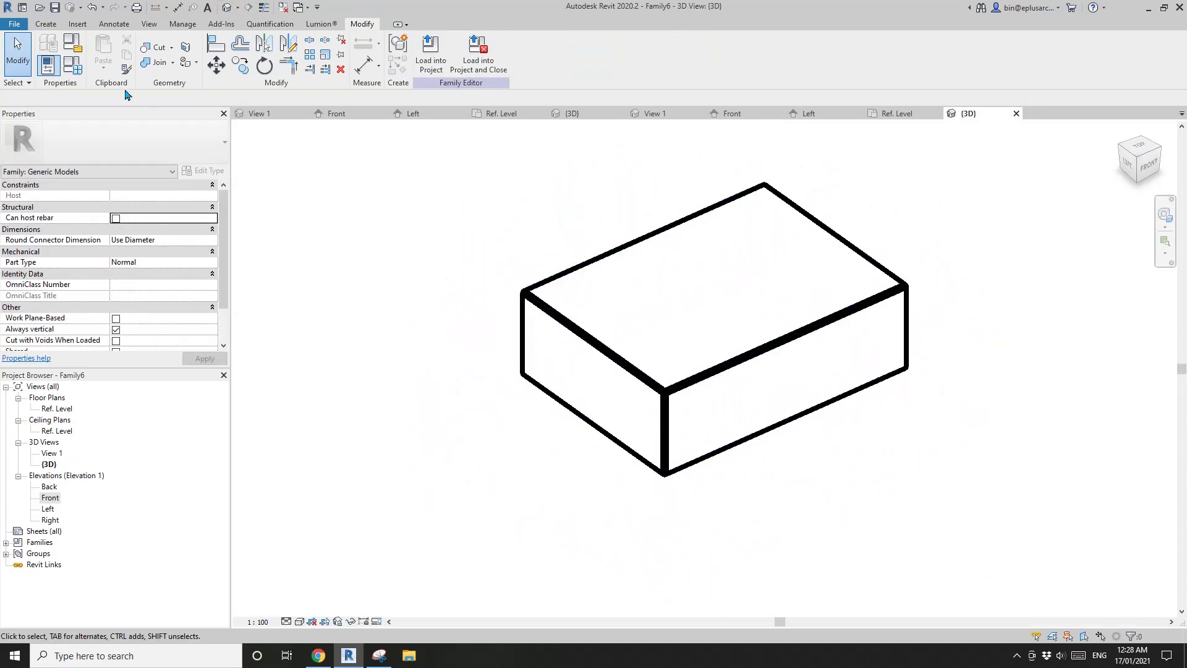
{"action": "left_click", "coordinate": [72, 64]}
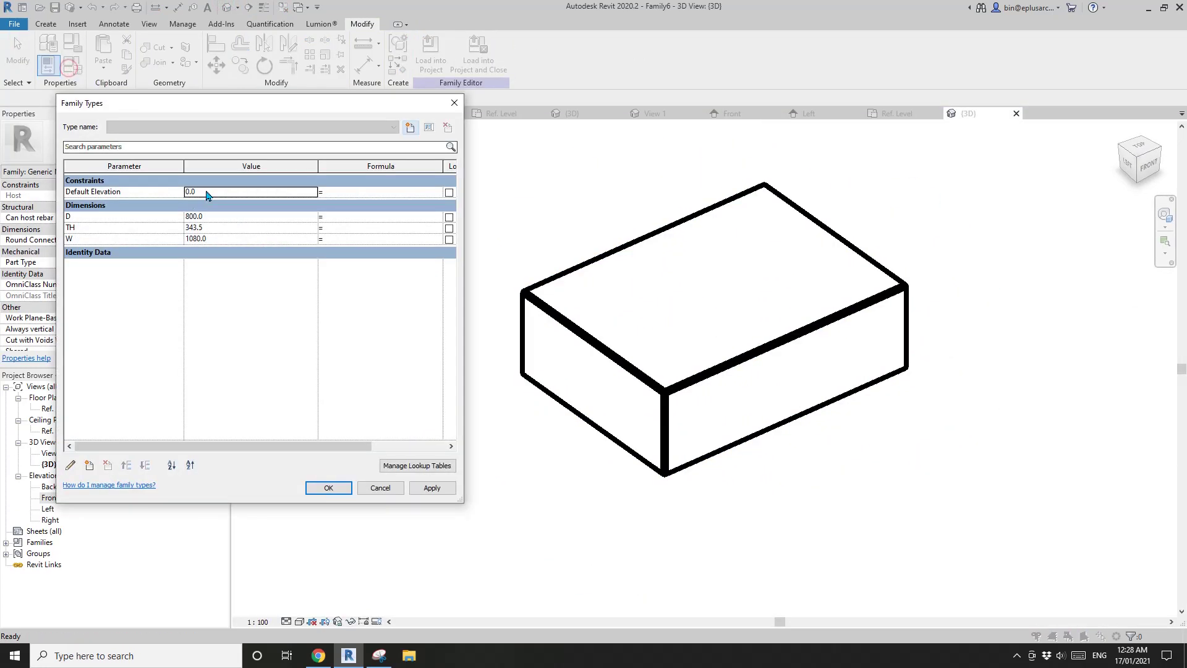
{"action": "left_click", "coordinate": [221, 238]}
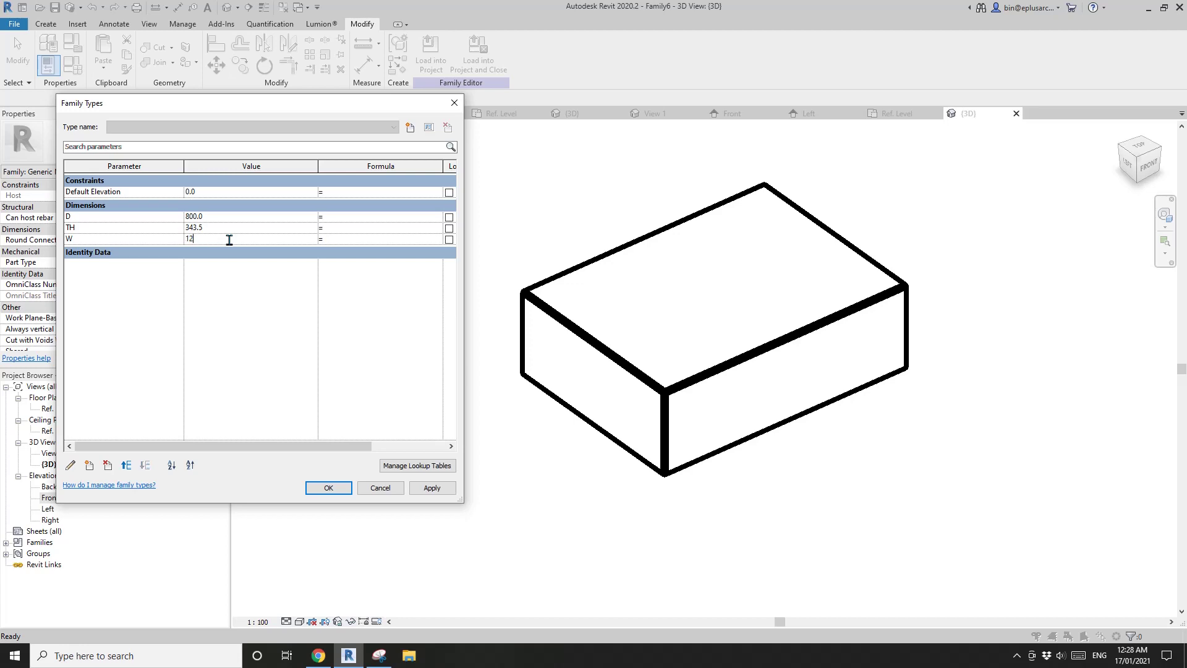
{"action": "left_click", "coordinate": [452, 488]}
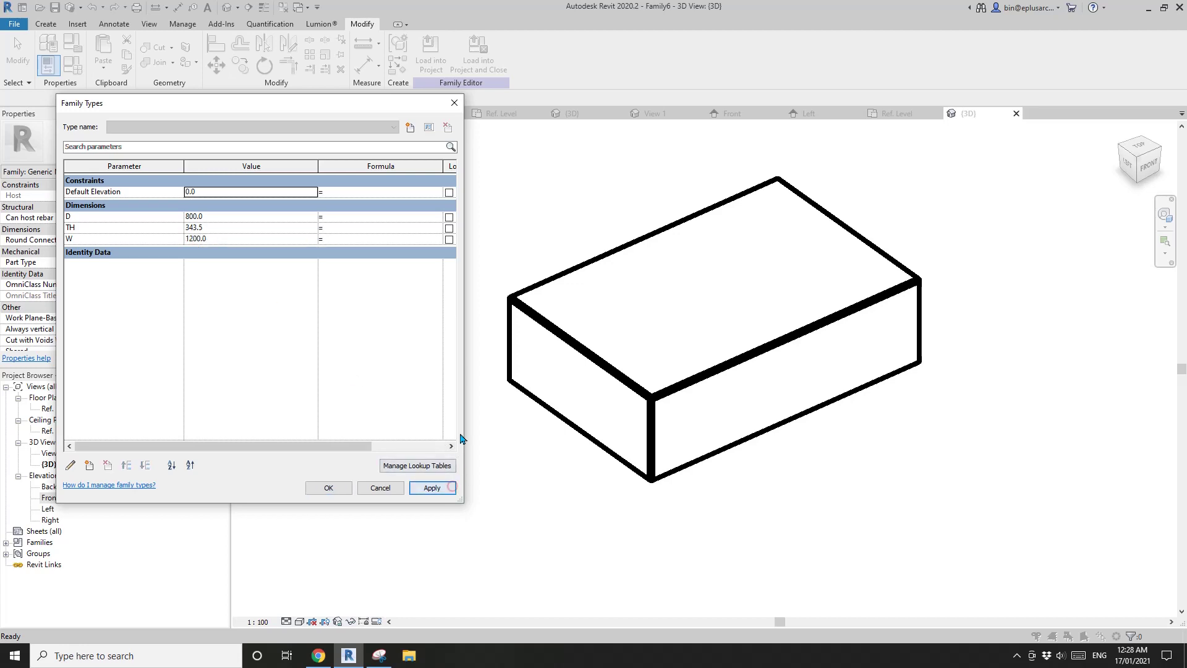
{"action": "left_click", "coordinate": [246, 228]}
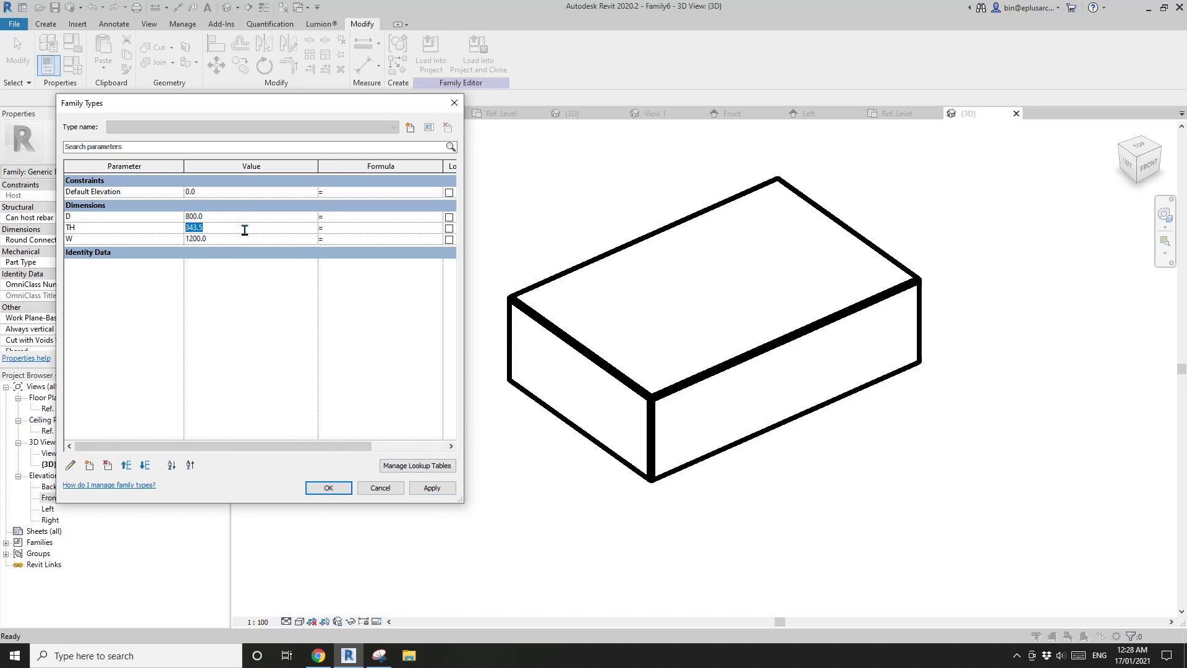
{"action": "left_click", "coordinate": [450, 489]}
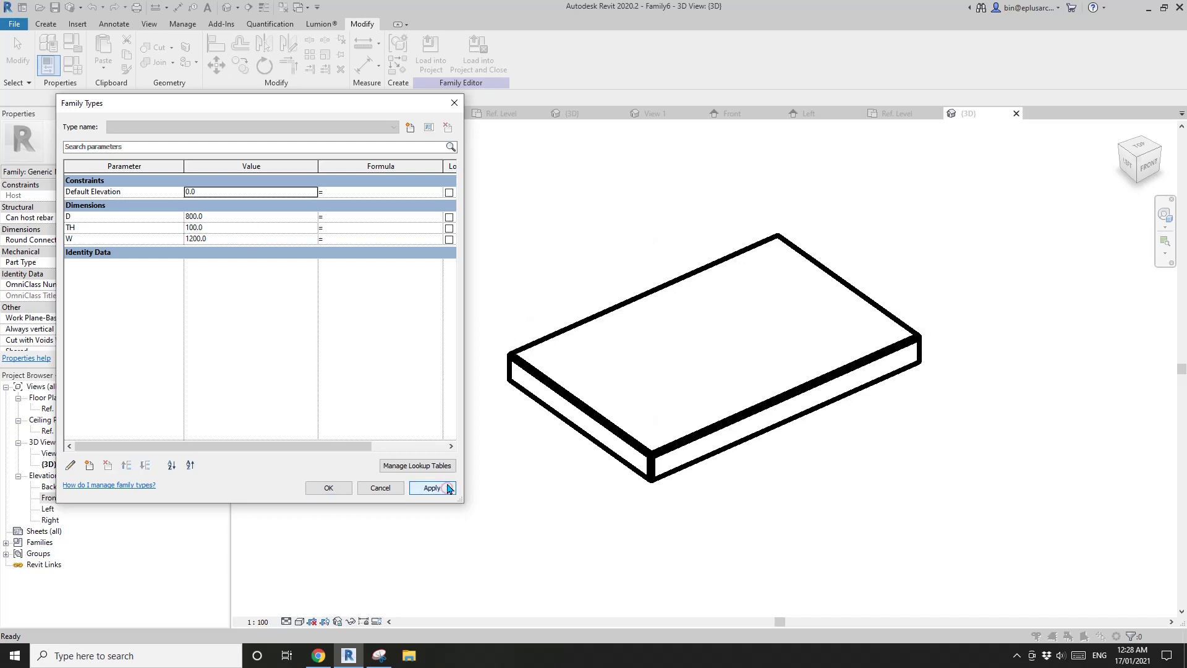
{"action": "left_click", "coordinate": [218, 218]}
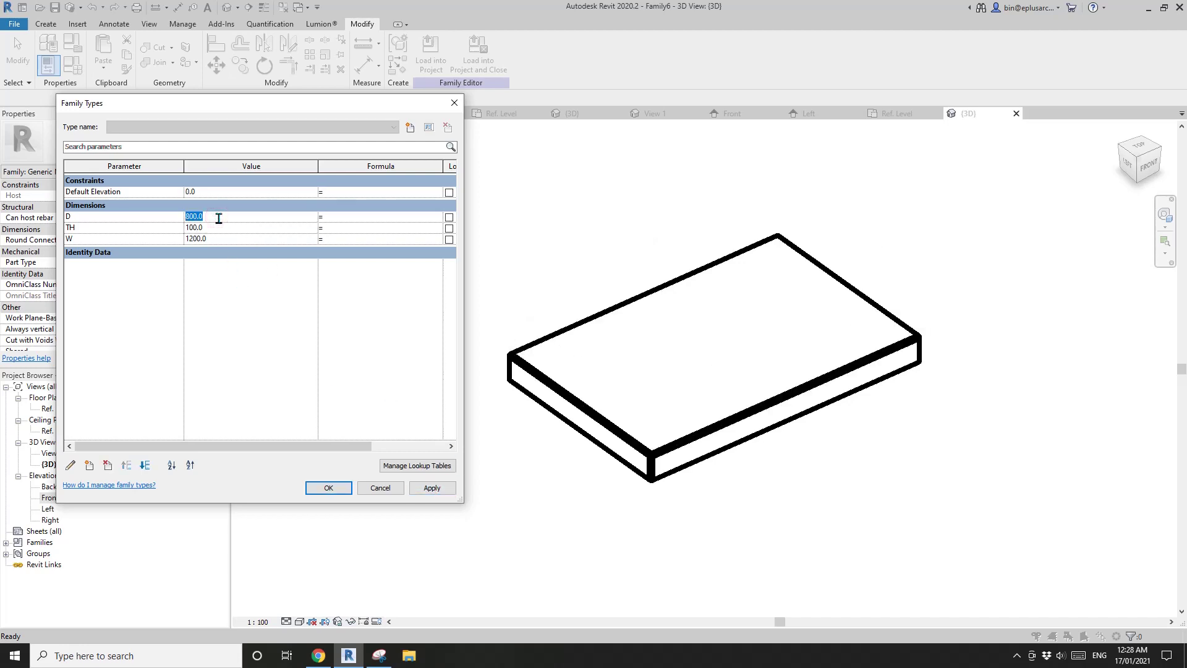
{"action": "left_click", "coordinate": [430, 488]}
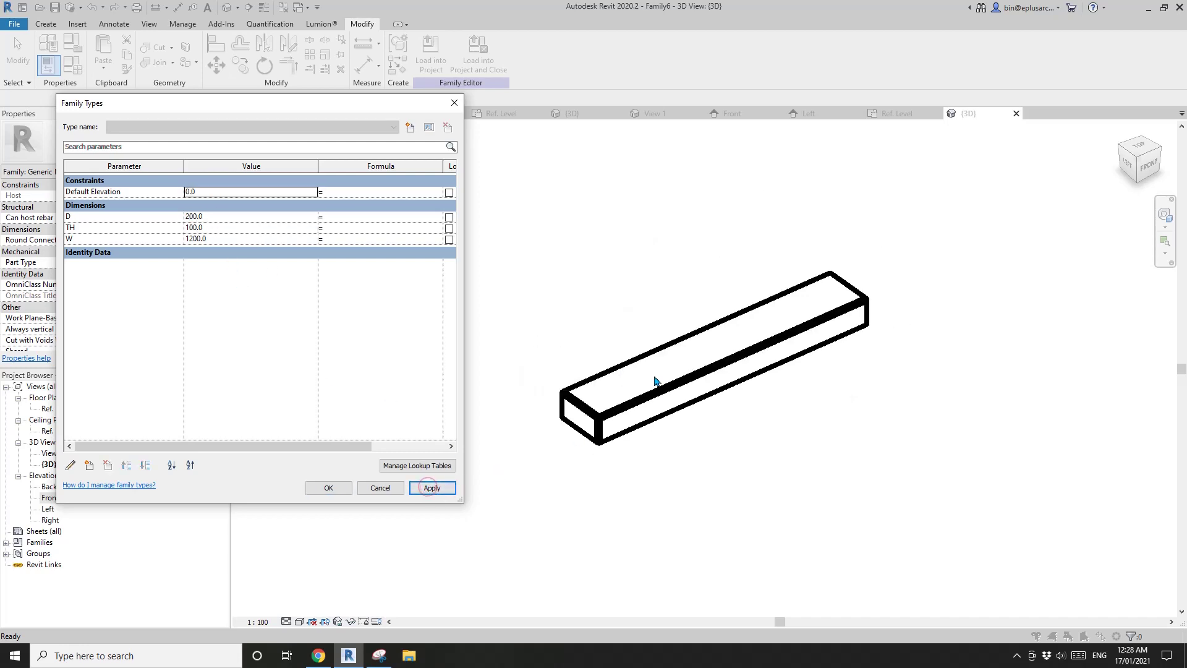
{"action": "left_click", "coordinate": [323, 487]}
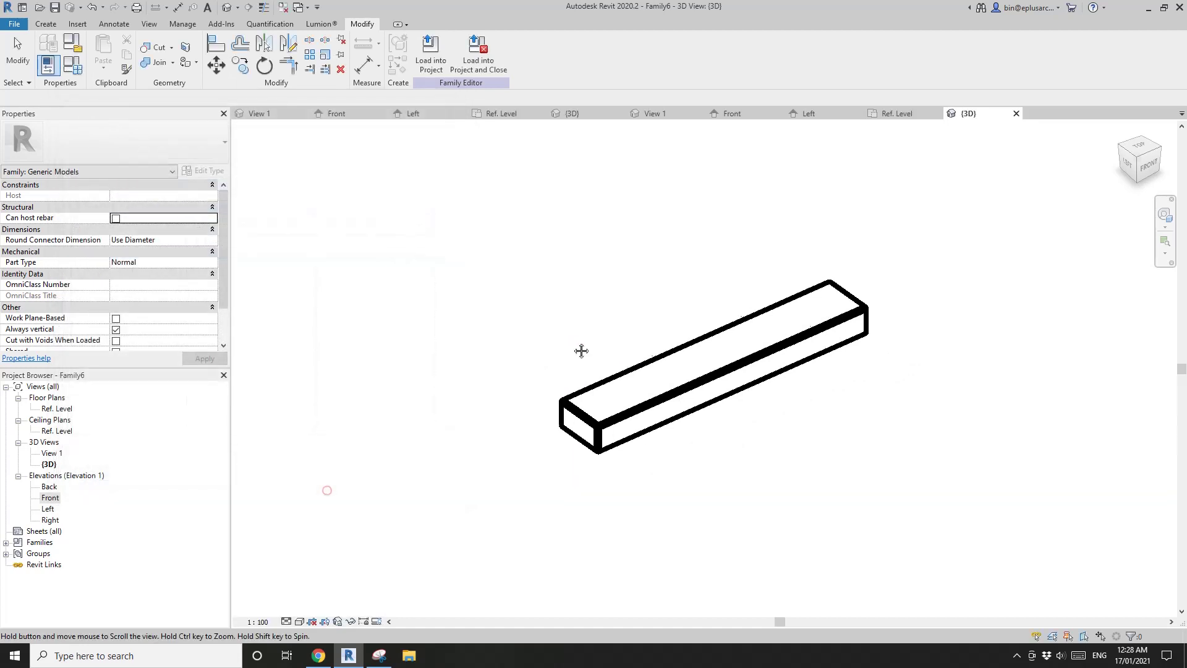
{"action": "middle_click_drag", "start_coordinate": [746, 348], "coordinate": [669, 382]}
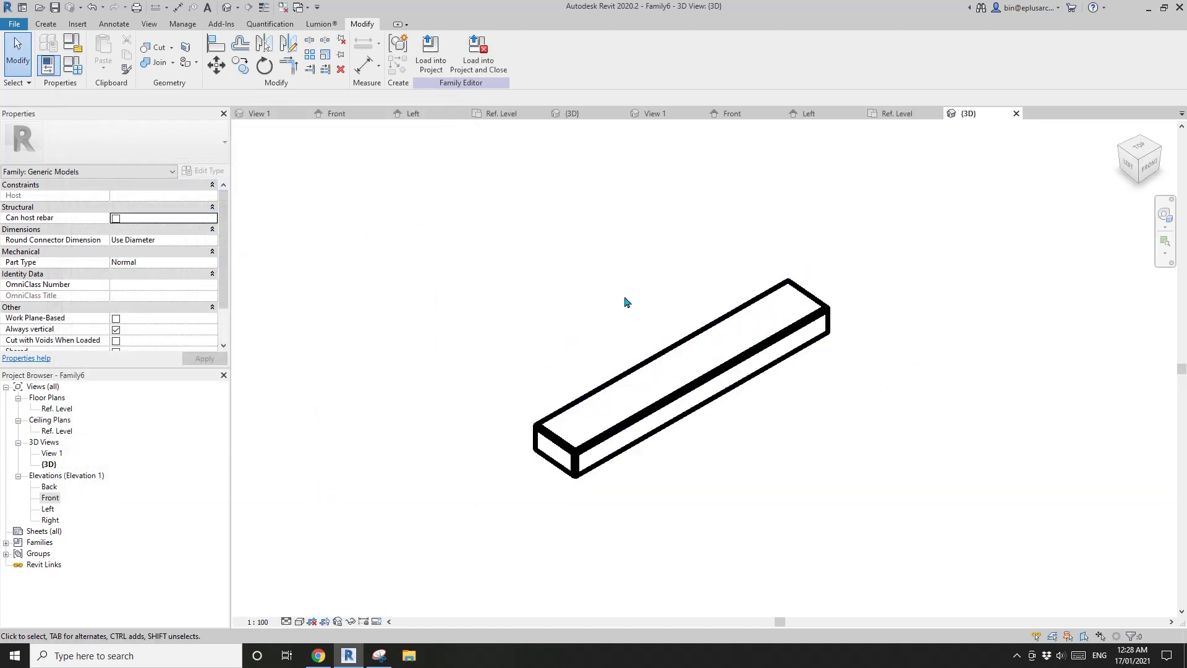
Close the inactive views and load the block family into the bookcase family, closing it without saving.
{"action": "left_click", "coordinate": [299, 10]}
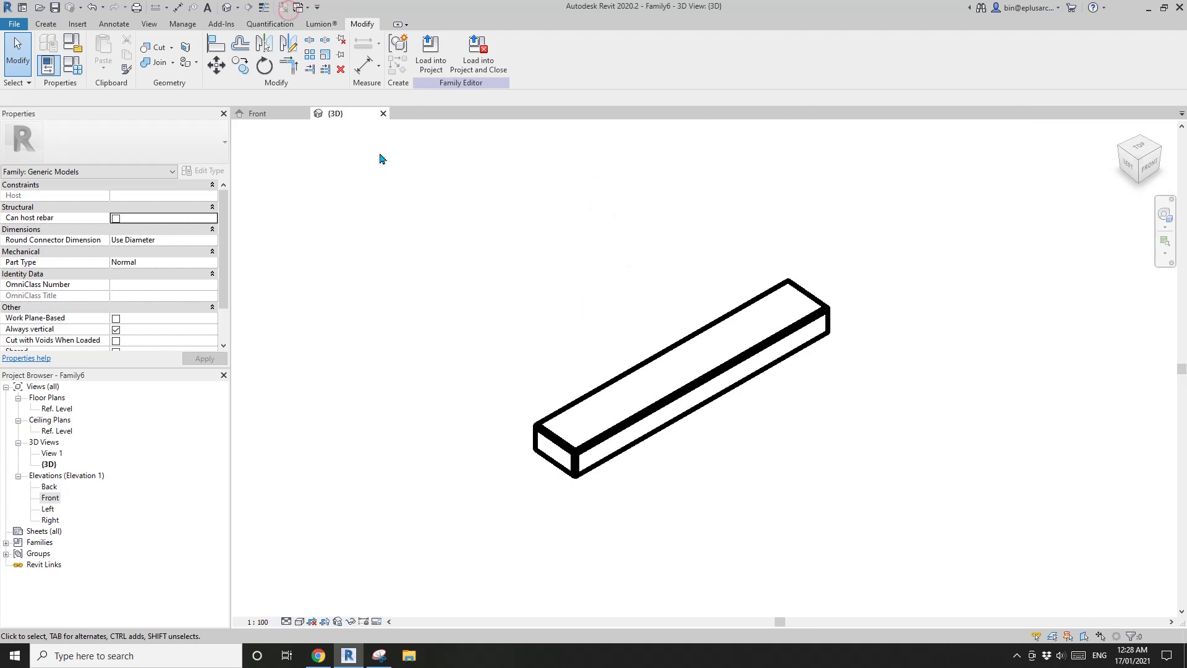
{"action": "left_click", "coordinate": [290, 114]}
{"action": "left_click", "coordinate": [343, 117]}
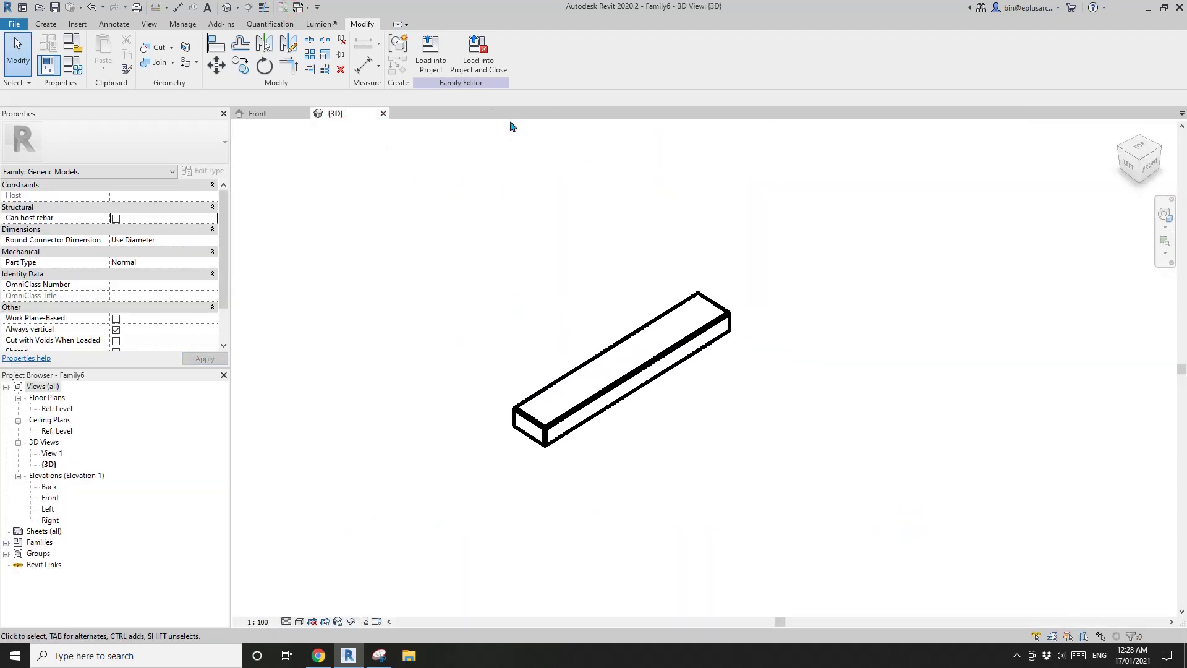
{"action": "left_click", "coordinate": [478, 53]}
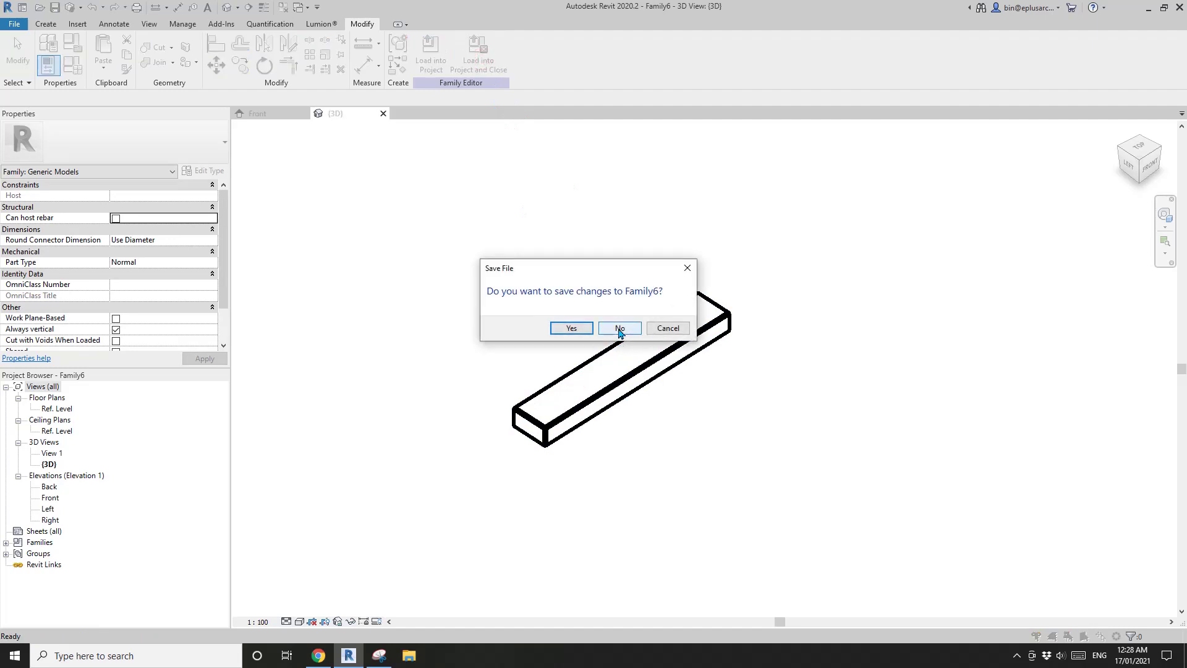
{"action": "left_click", "coordinate": [619, 329]}
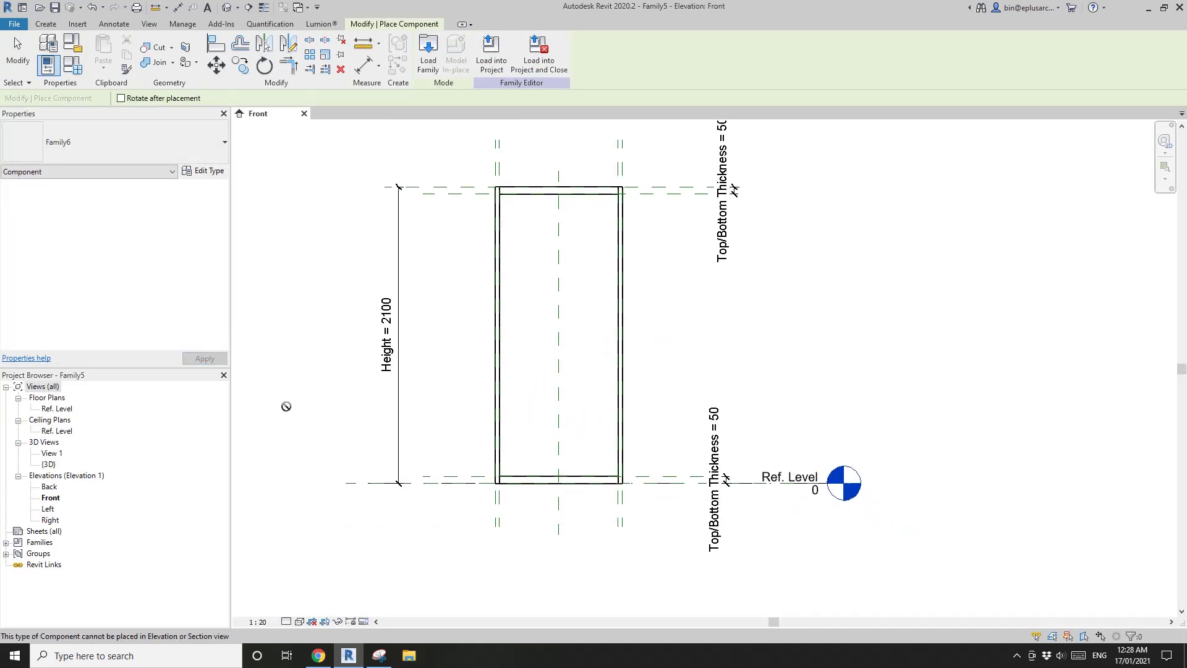
In the Ref. Level floor plan, place one instance of the loaded block family just in front of the bookcase frame.
{"action": "double_click", "coordinate": [56, 409]}
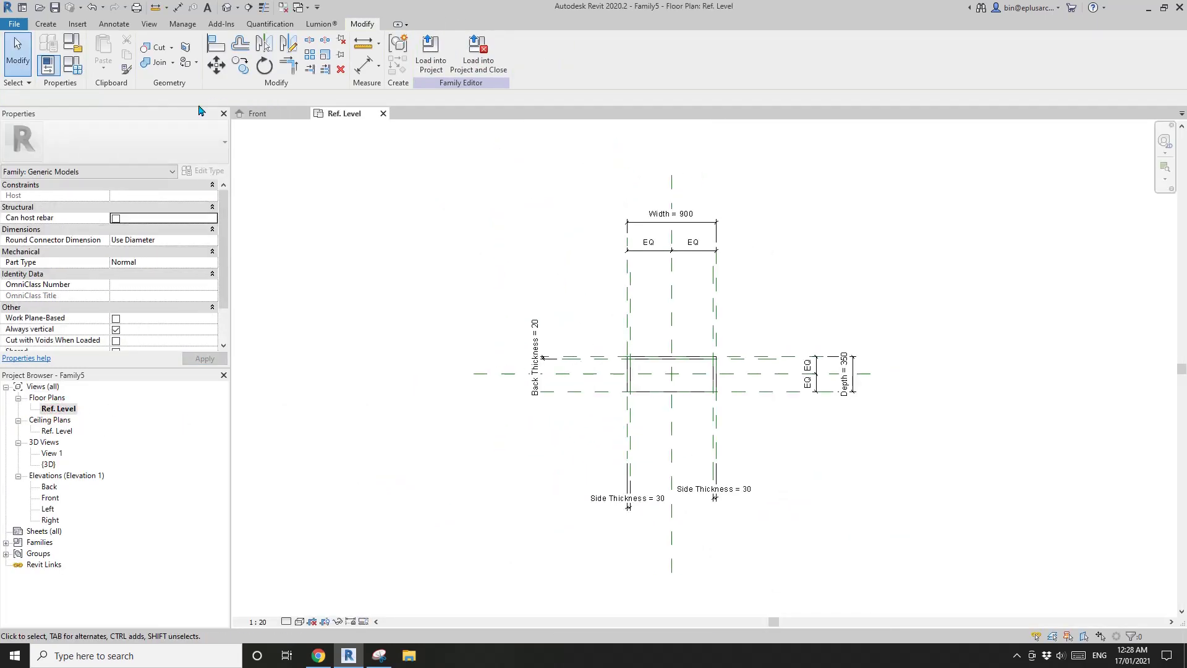
{"action": "left_click", "coordinate": [46, 23]}
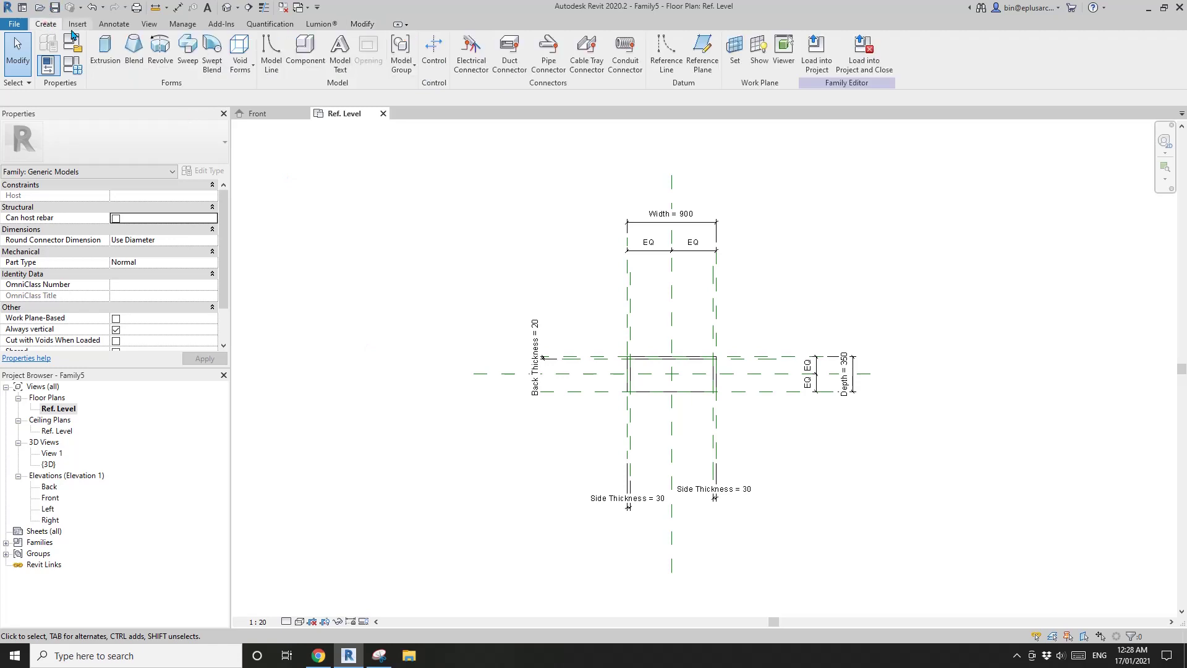
{"action": "left_click", "coordinate": [308, 57]}
{"action": "scroll", "coordinate": [655, 377], "scroll_direction": "up", "scroll_amount": 3}
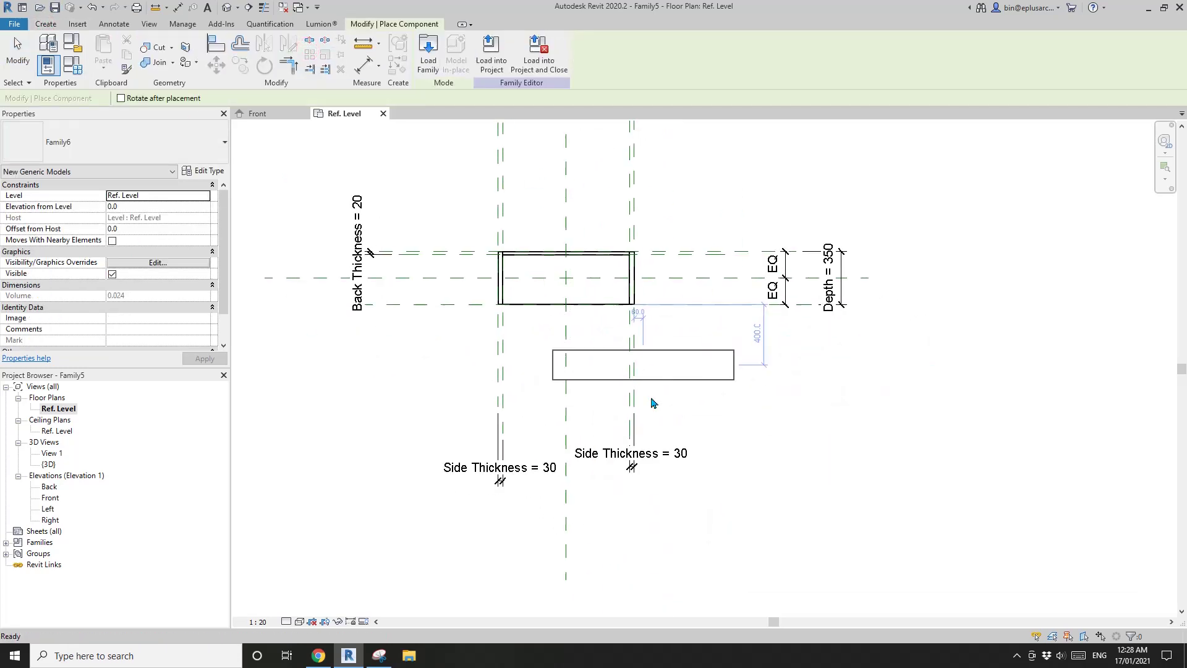
{"action": "left_click", "coordinate": [688, 398]}
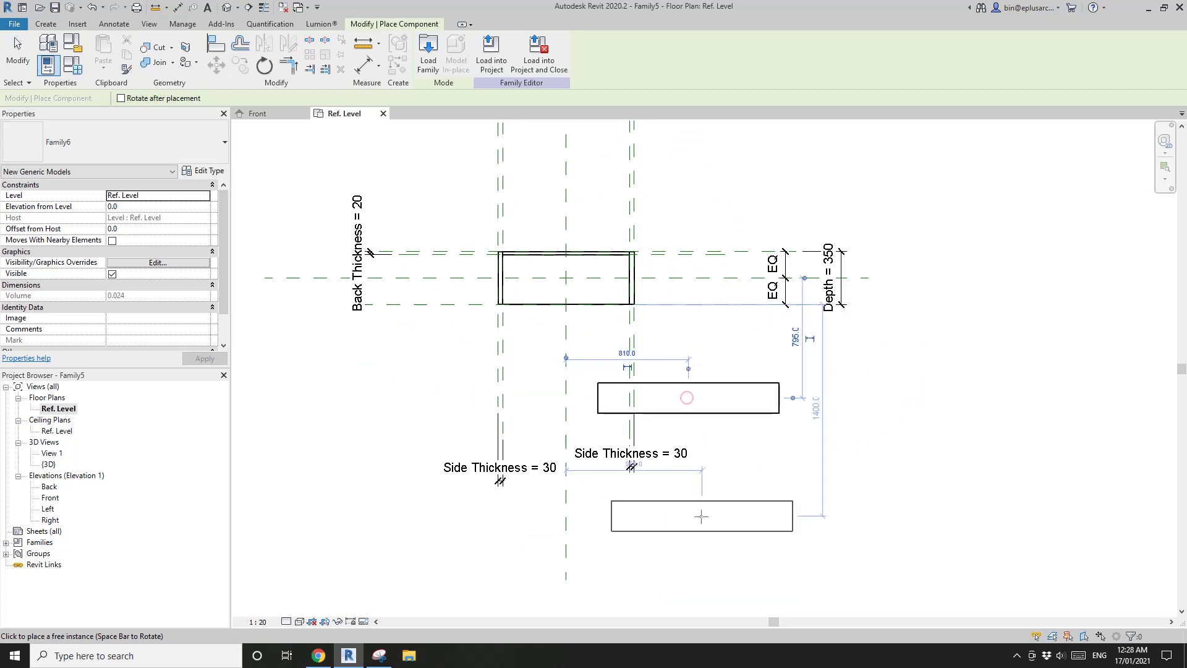
{"action": "key", "text": "Escape"}
Align the block's left/right centre to the bookcase's vertical centre reference plane and lock the alignment.
{"action": "key", "text": "a"}
{"action": "key", "text": "l"}
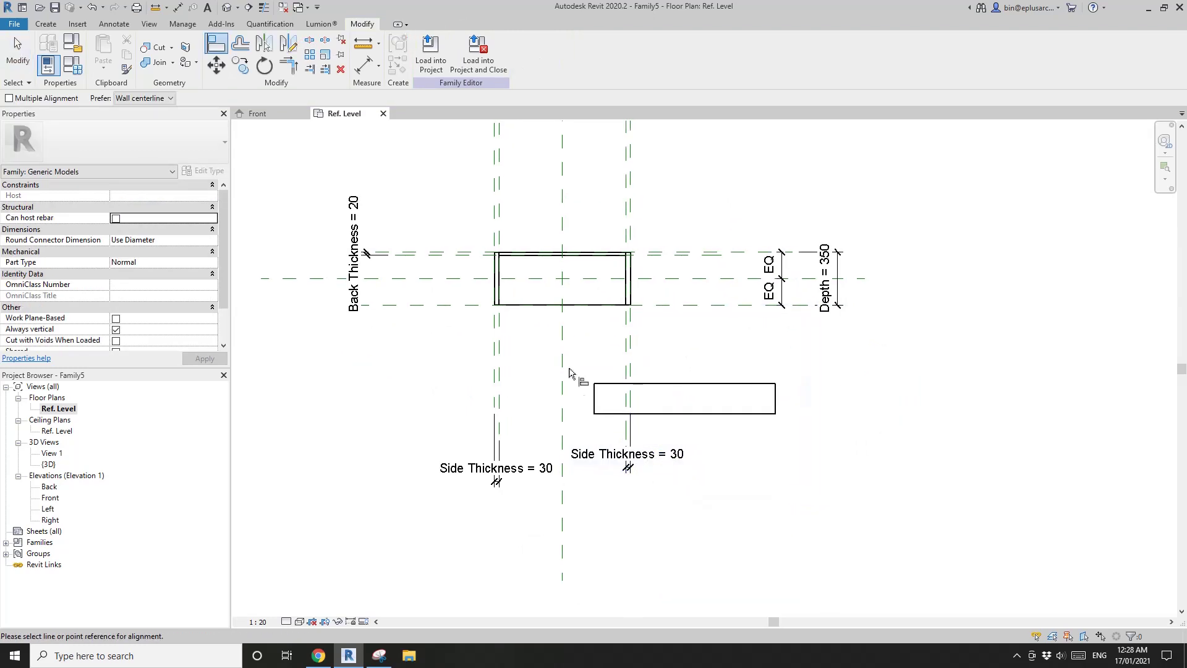
{"action": "left_click", "coordinate": [562, 354]}
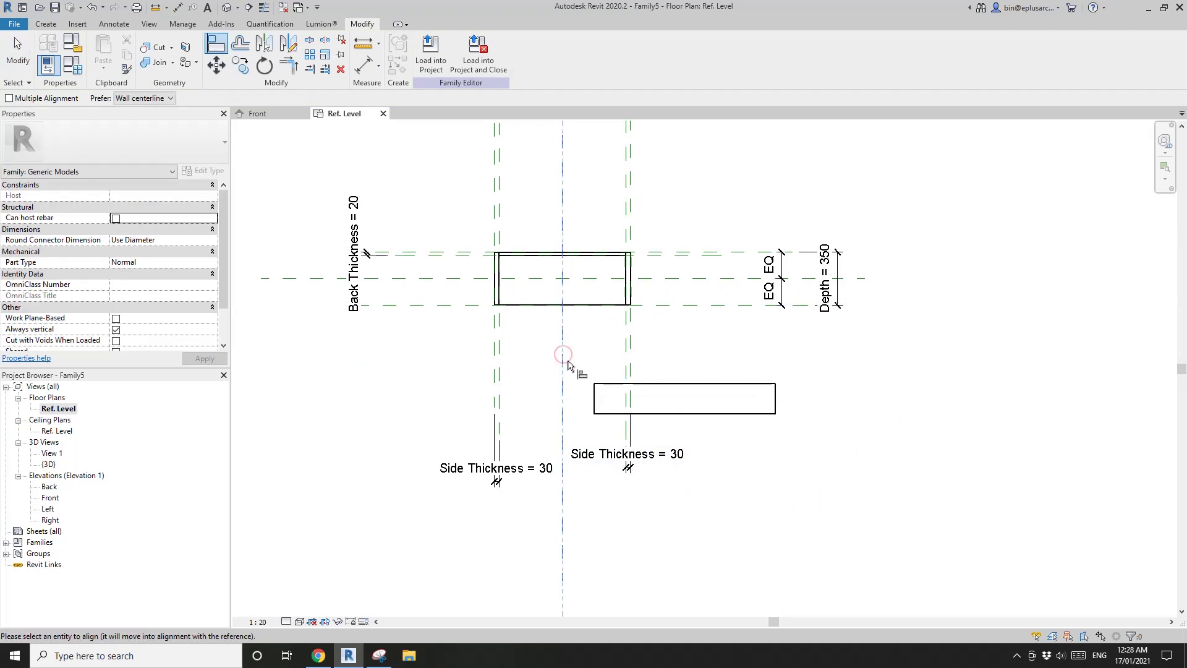
{"action": "left_click", "coordinate": [684, 399]}
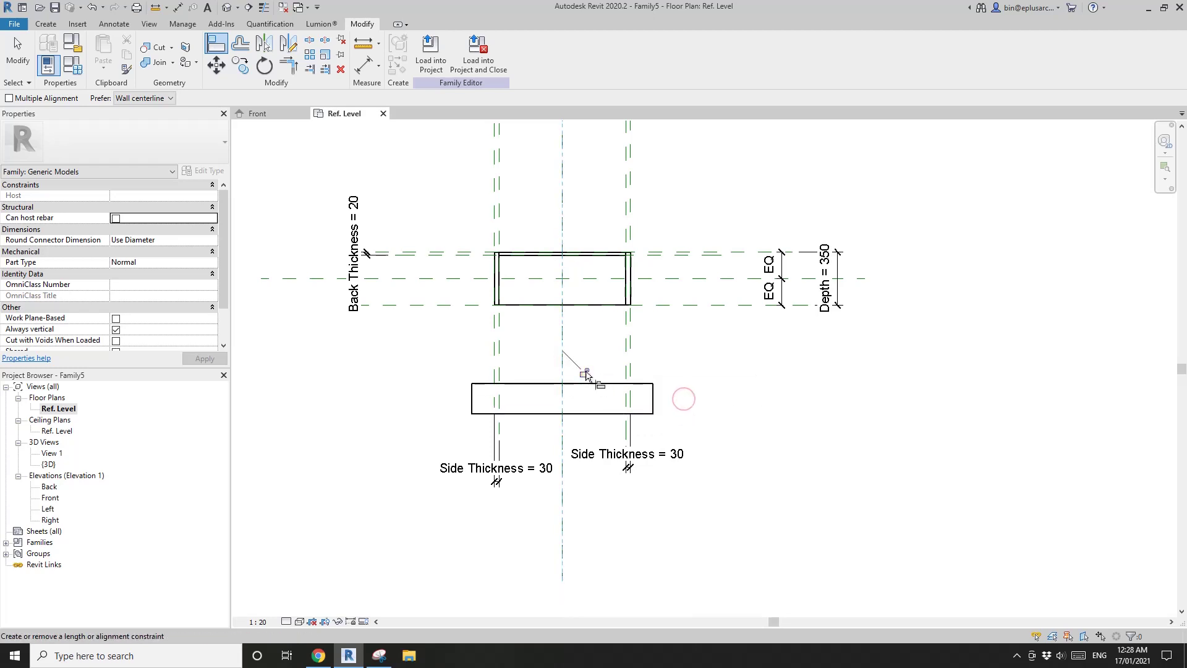
{"action": "scroll", "coordinate": [587, 375], "scroll_direction": "up", "scroll_amount": 2}
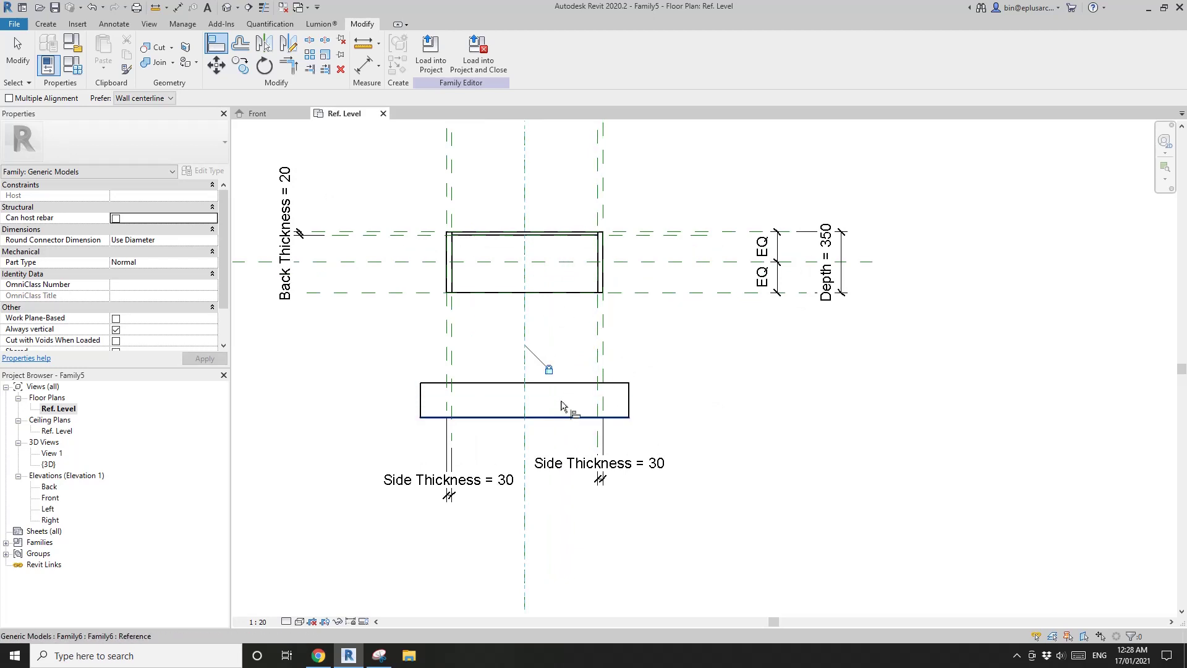
{"action": "key", "text": "Escape"}
{"action": "key", "text": "Escape"}
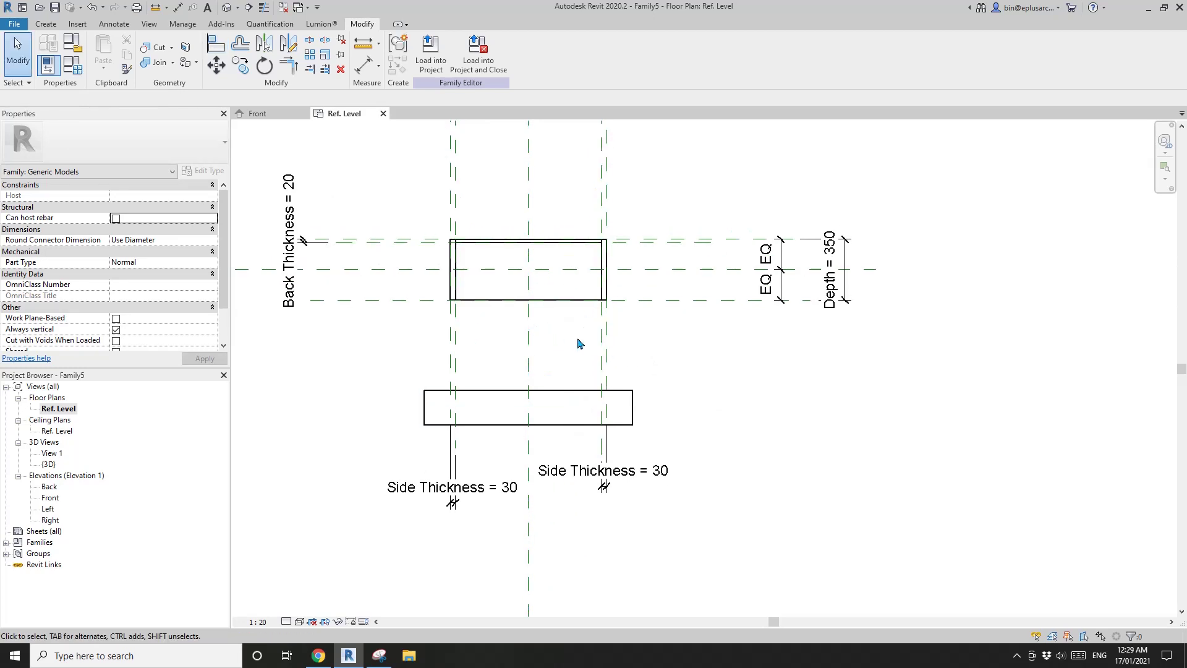
Align the block's front edge to the bookcase's front reference plane and lock it.
{"action": "scroll", "coordinate": [575, 340], "scroll_direction": "down", "scroll_amount": 1}
{"action": "key", "text": "a"}
{"action": "key", "text": "l"}
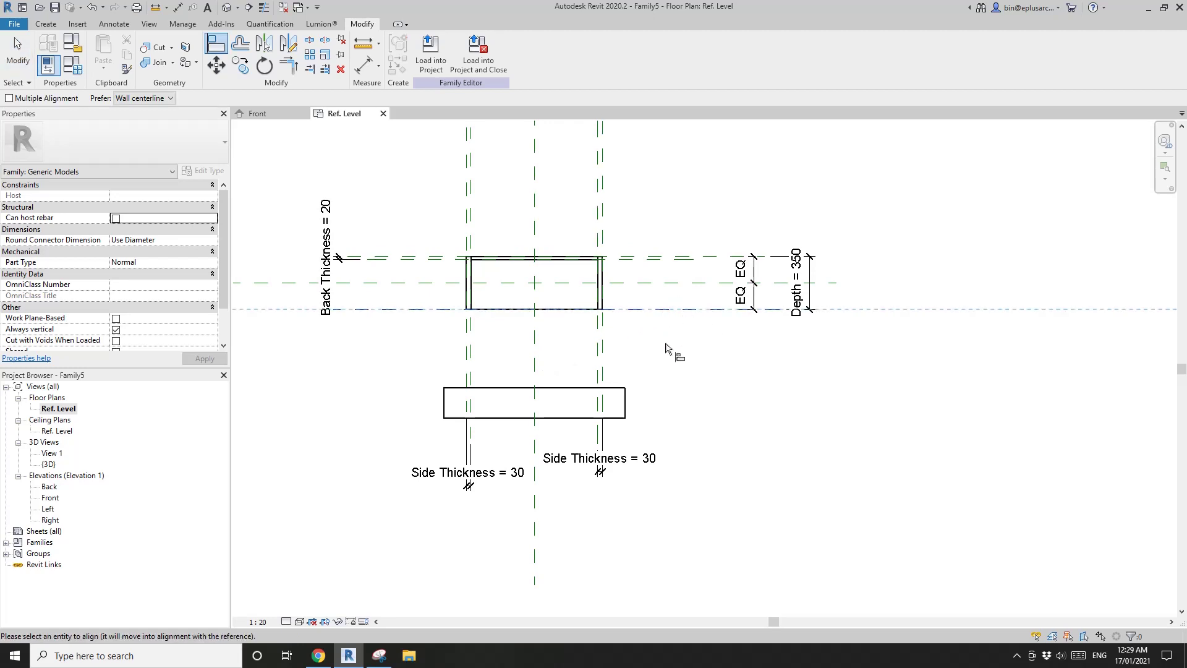
{"action": "left_click", "coordinate": [571, 419]}
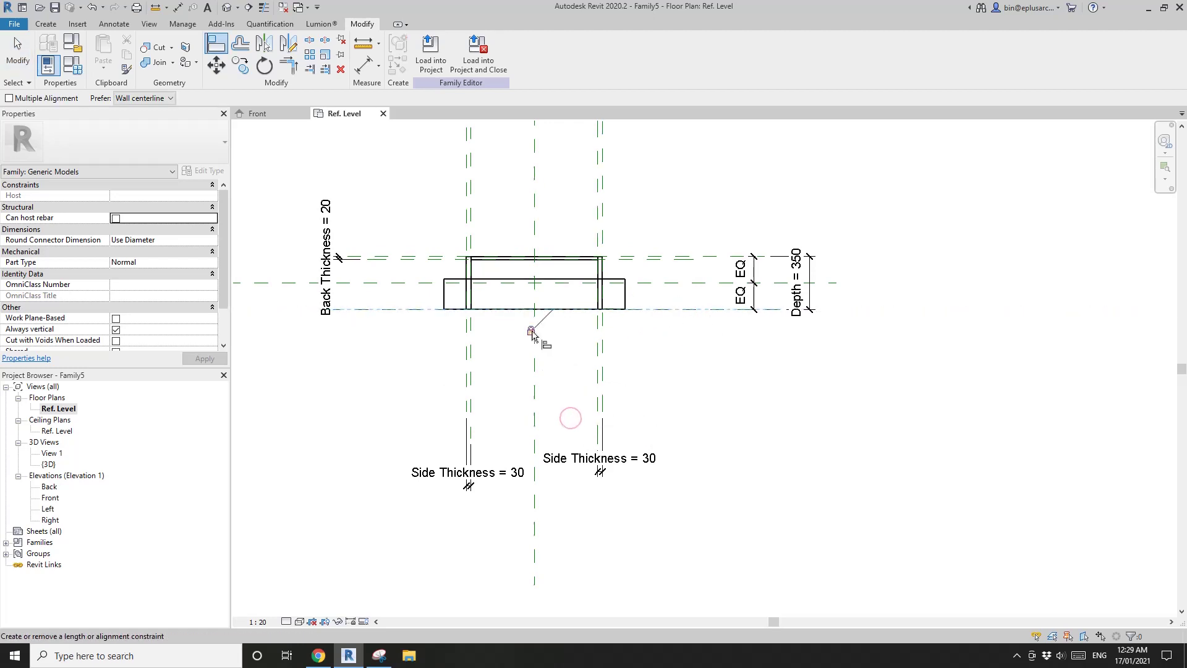
{"action": "left_click", "coordinate": [531, 332]}
{"action": "mouse_move", "coordinate": [555, 349]}
{"action": "middle_mouse_down"}
{"action": "mouse_move", "coordinate": [565, 353]}
{"action": "mouse_move", "coordinate": [551, 337]}
{"action": "middle_mouse_up"}
{"action": "key", "text": "Escape"}
{"action": "key", "text": "Escape"}
{"action": "scroll", "coordinate": [522, 333], "scroll_direction": "up", "scroll_amount": 1}
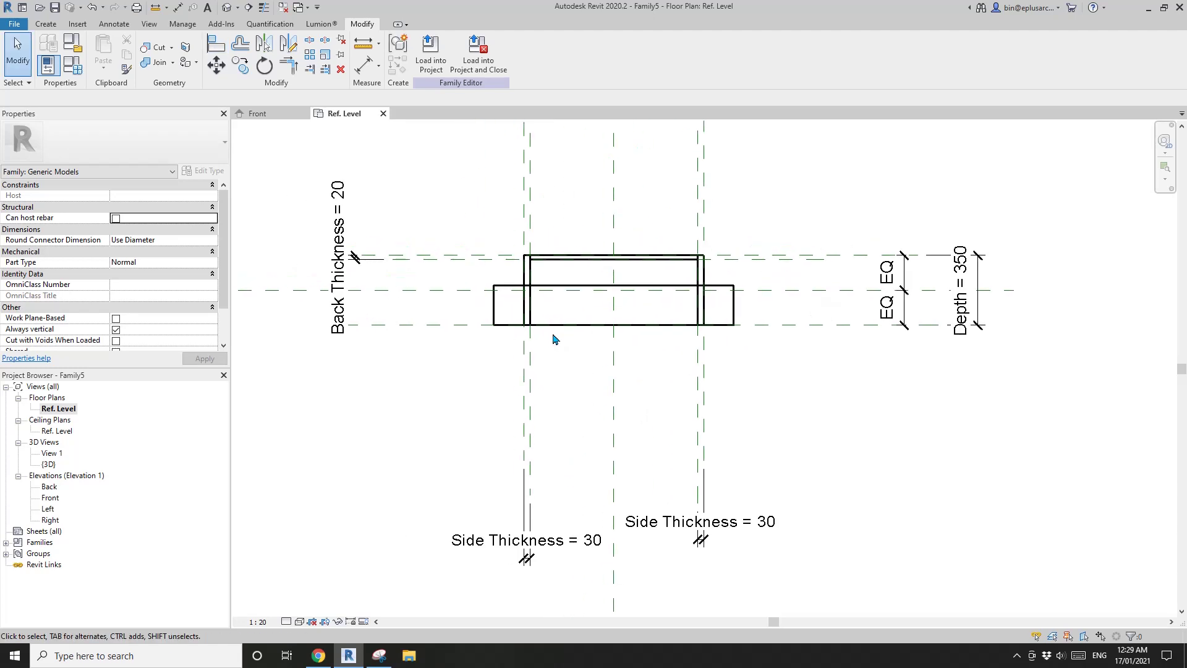
In the block's type properties, associate D with a new family type parameter named Panel Depth.
{"action": "left_click", "coordinate": [560, 286]}
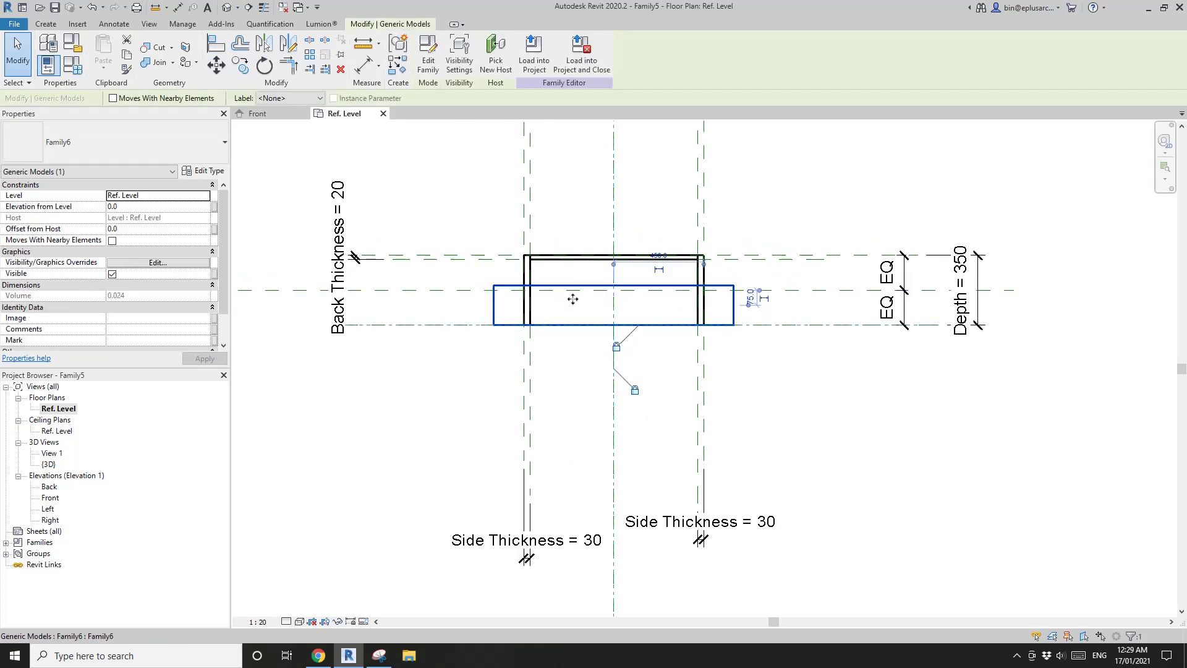
{"action": "middle_click_drag", "start_coordinate": [570, 297], "coordinate": [606, 298]}
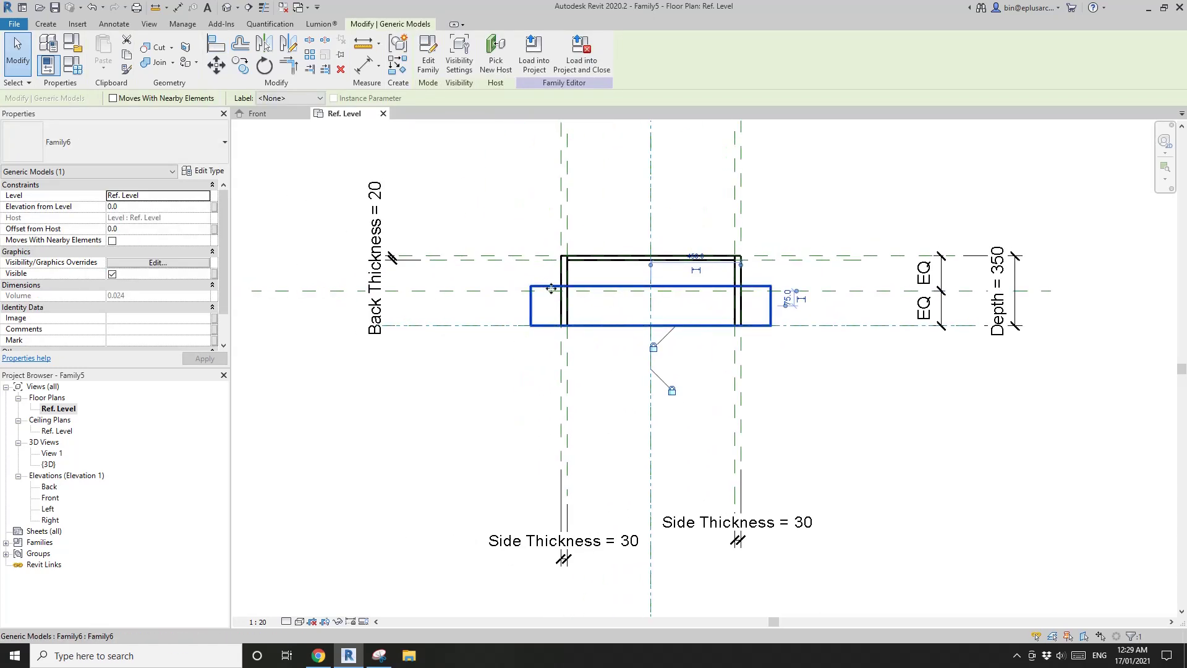
{"action": "left_click", "coordinate": [204, 171]}
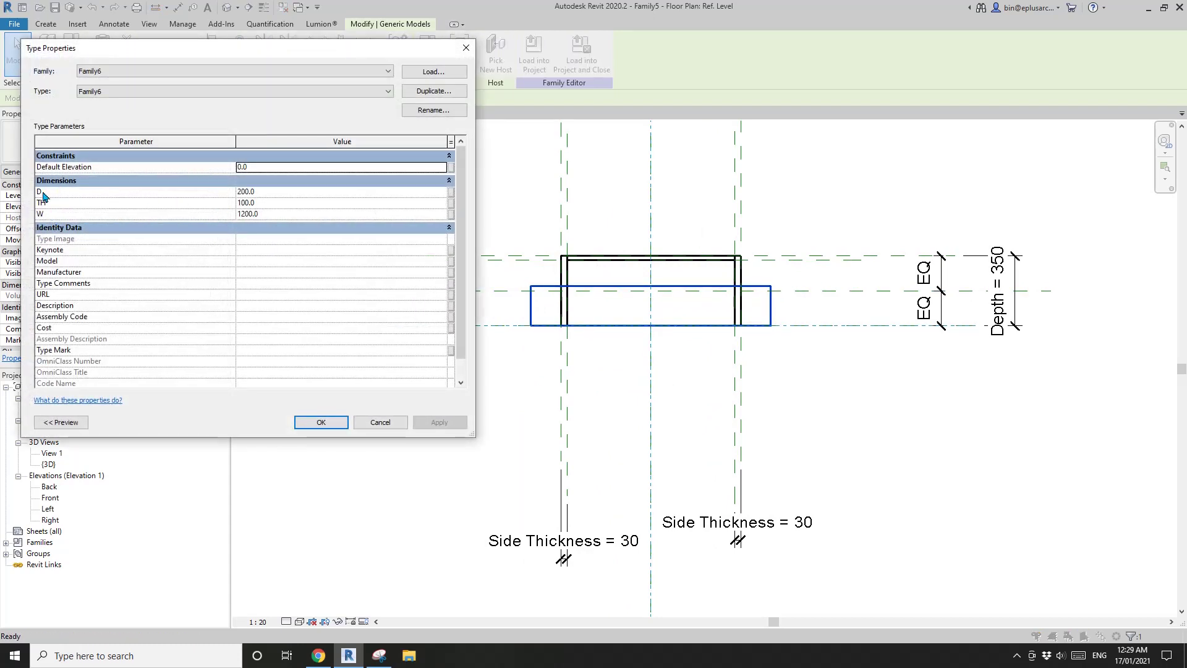
{"action": "left_click", "coordinate": [452, 193]}
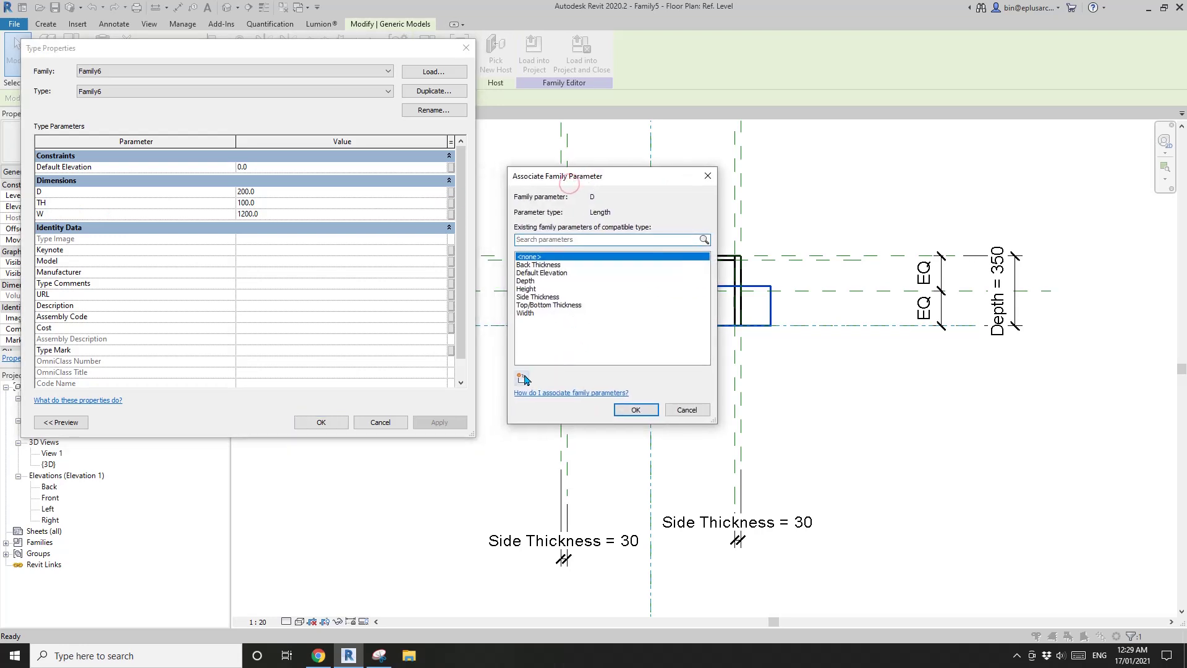
{"action": "left_click", "coordinate": [523, 378]}
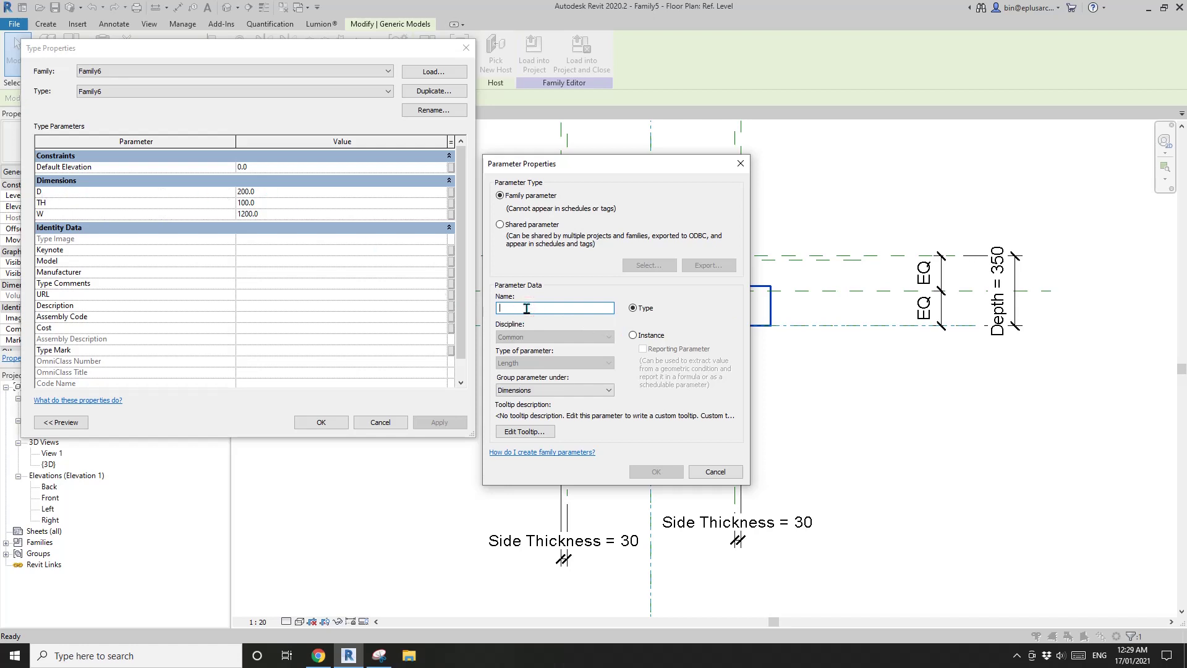
{"action": "type", "text": "Panel Depth"}
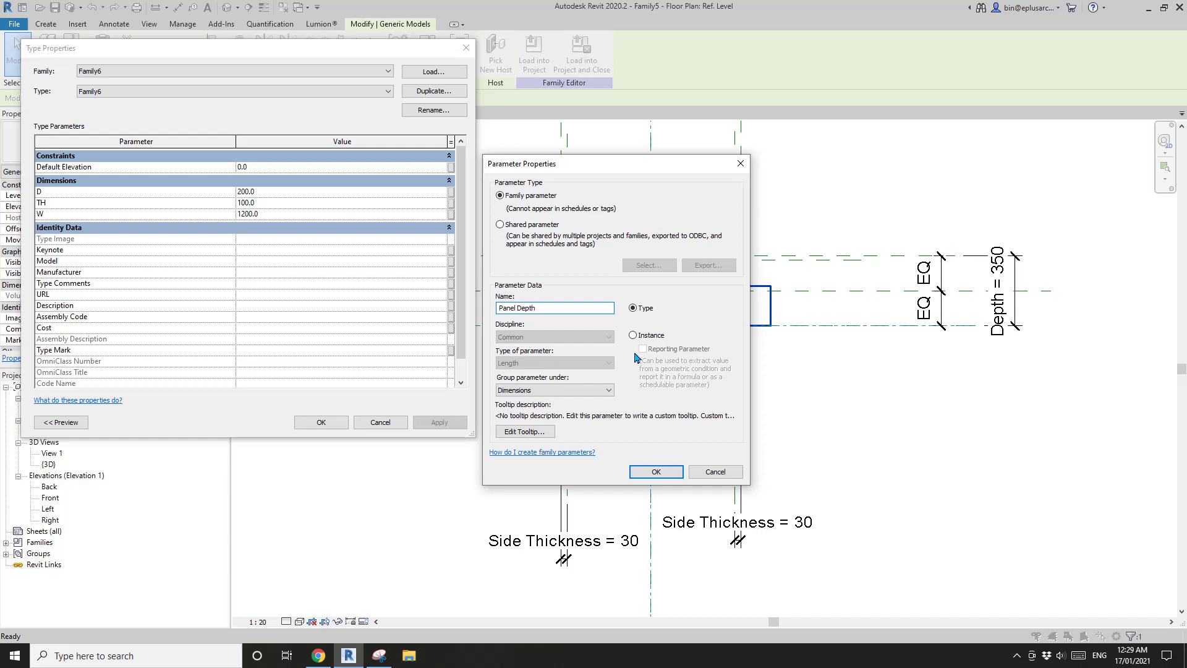
{"action": "left_click", "coordinate": [655, 471]}
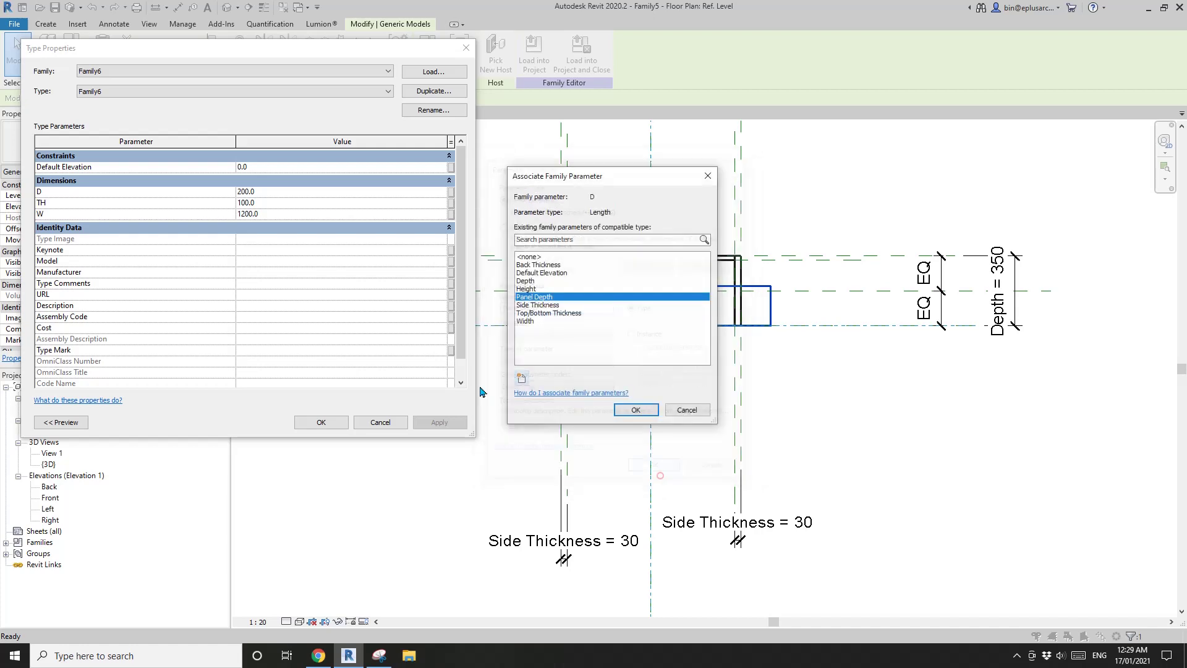
{"action": "left_click", "coordinate": [638, 409]}
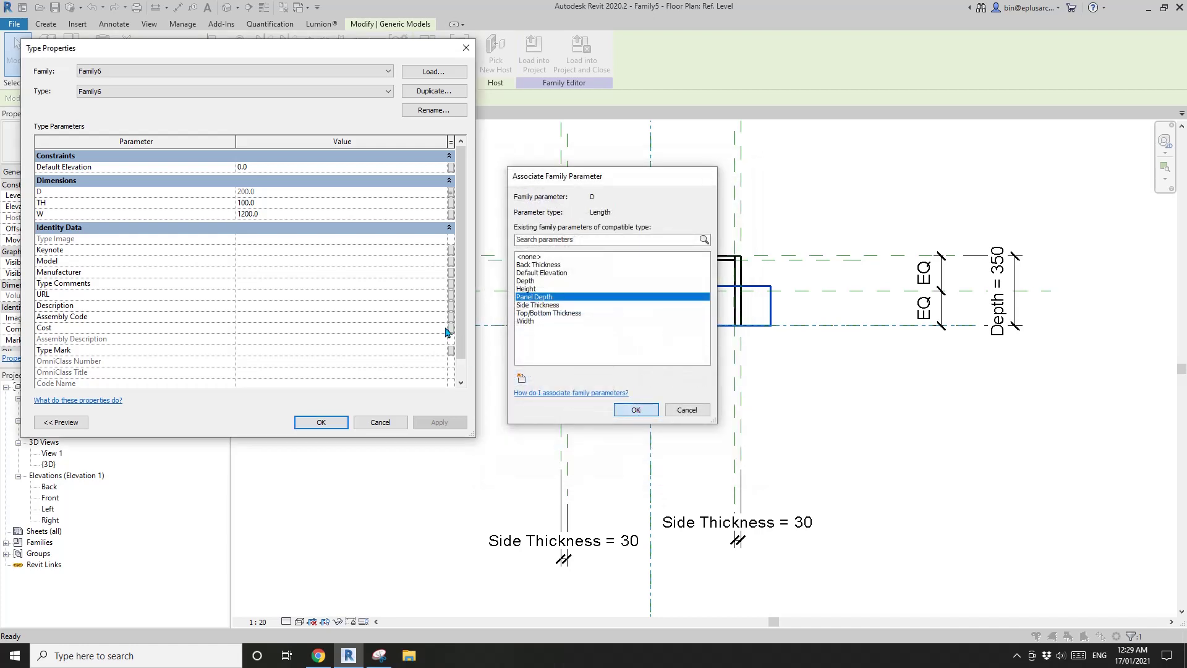
Associate the block's TH with a new family type parameter named Panel Thickness.
{"action": "left_click", "coordinate": [450, 203]}
{"action": "left_click", "coordinate": [523, 386]}
{"action": "type", "text": "Panel Thickness"}
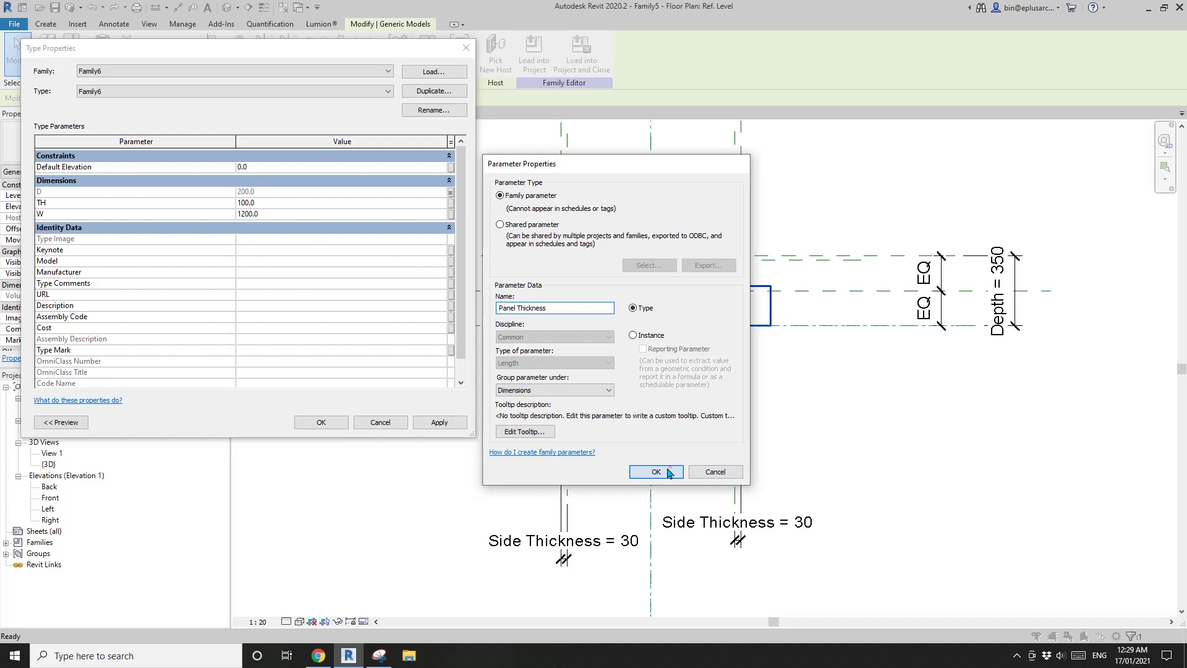
{"action": "left_click", "coordinate": [669, 473]}
{"action": "left_click", "coordinate": [633, 410]}
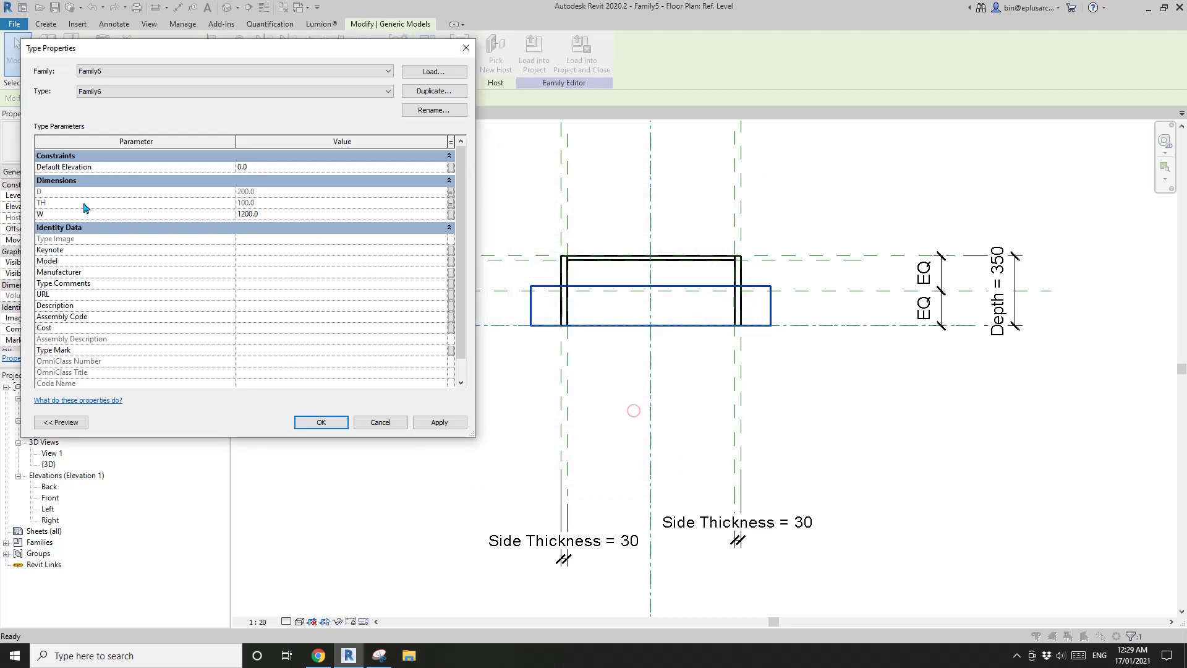
Associate the block's W with a new family type parameter named Panel Width and accept the type properties.
{"action": "left_click", "coordinate": [450, 214]}
{"action": "left_click", "coordinate": [524, 386]}
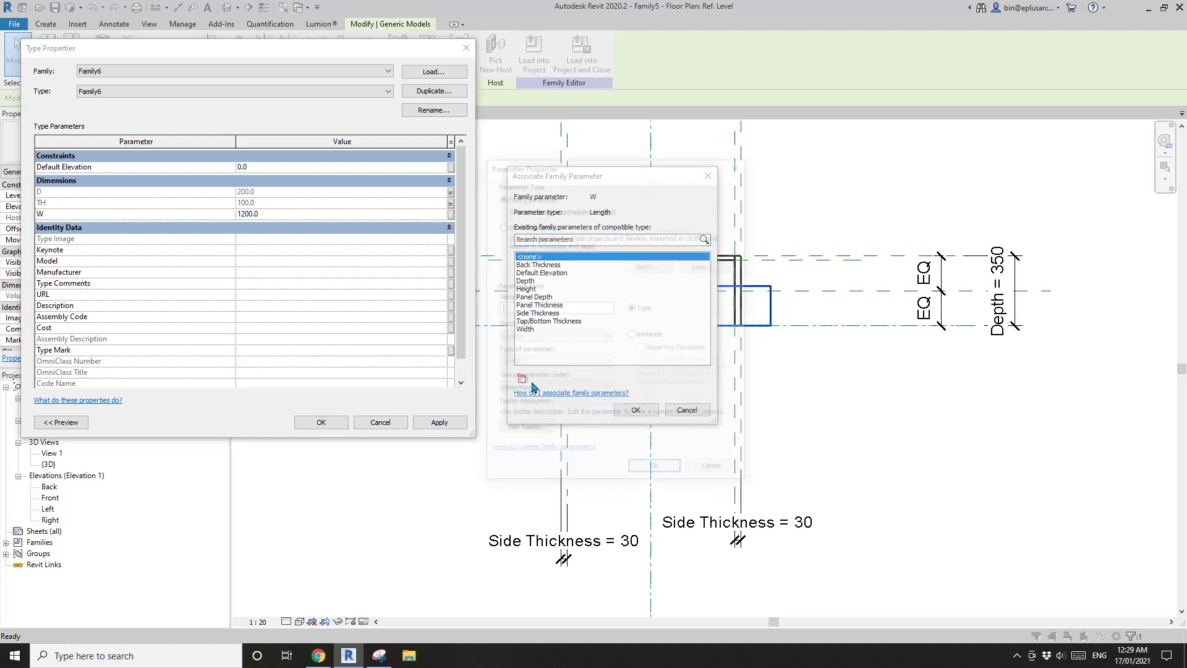
{"action": "type", "text": "Panel Width"}
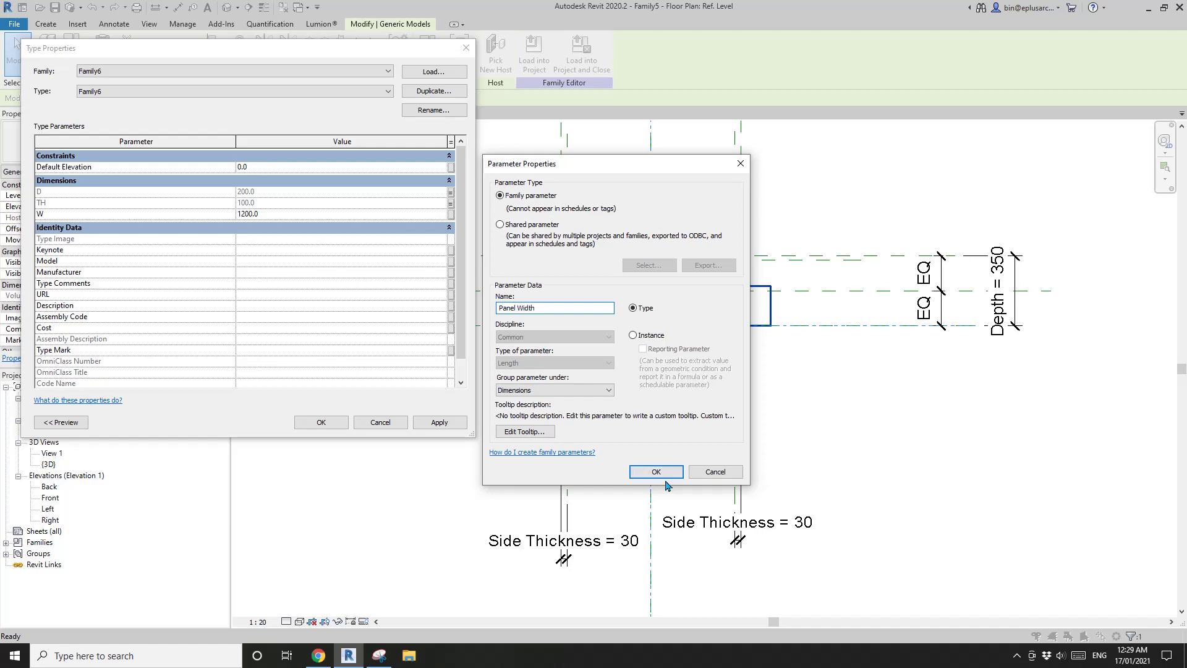
{"action": "left_click", "coordinate": [657, 471]}
{"action": "left_click", "coordinate": [625, 405]}
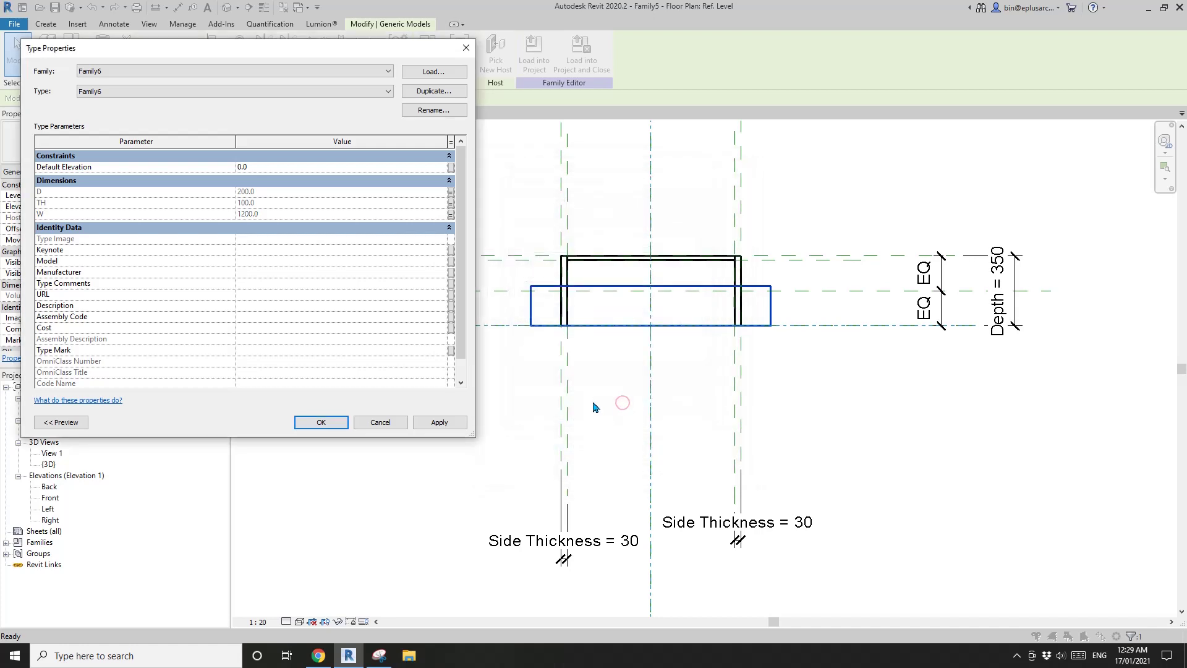
{"action": "left_click", "coordinate": [340, 422]}
{"action": "left_click", "coordinate": [605, 366]}
{"action": "middle_click_drag", "start_coordinate": [524, 349], "coordinate": [639, 363]}
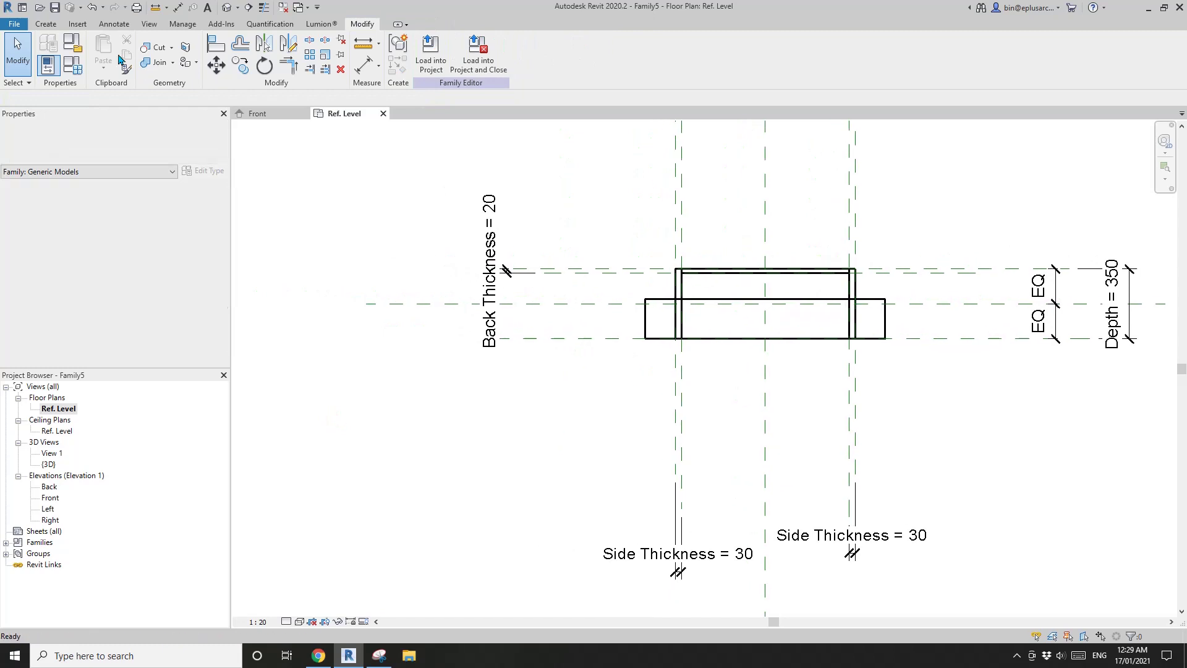
In the bookcase's family types, give Panel Width the formula Width - (Side Thickness * 2) and apply it.
{"action": "left_click", "coordinate": [72, 65]}
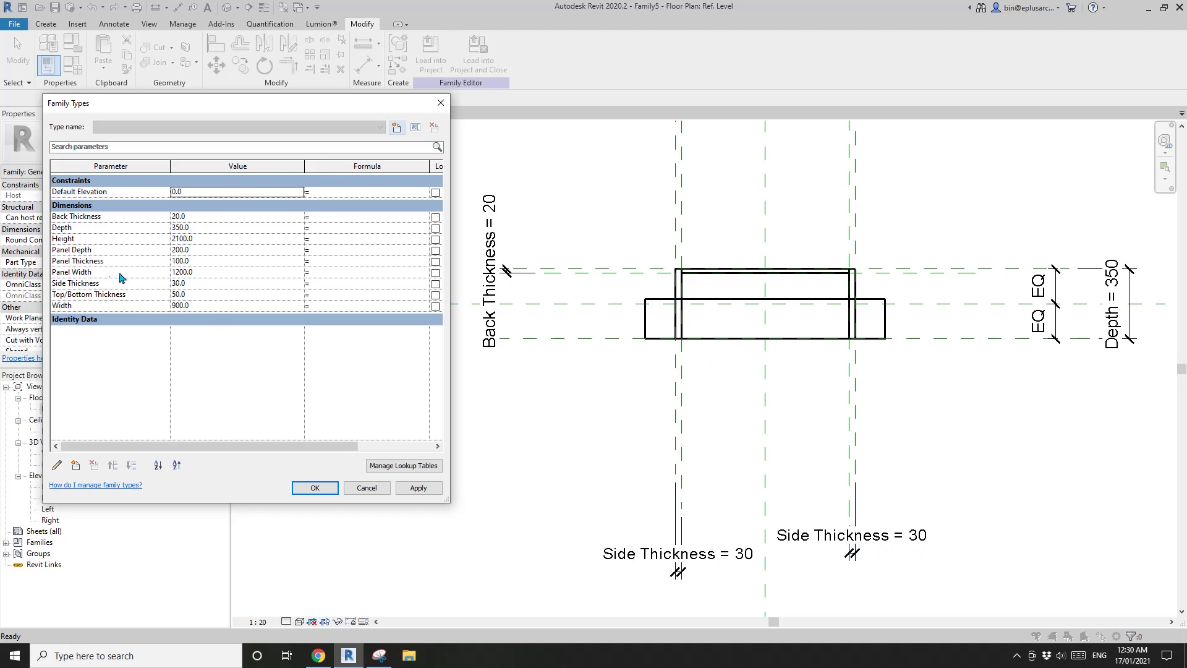
{"action": "left_click", "coordinate": [318, 273]}
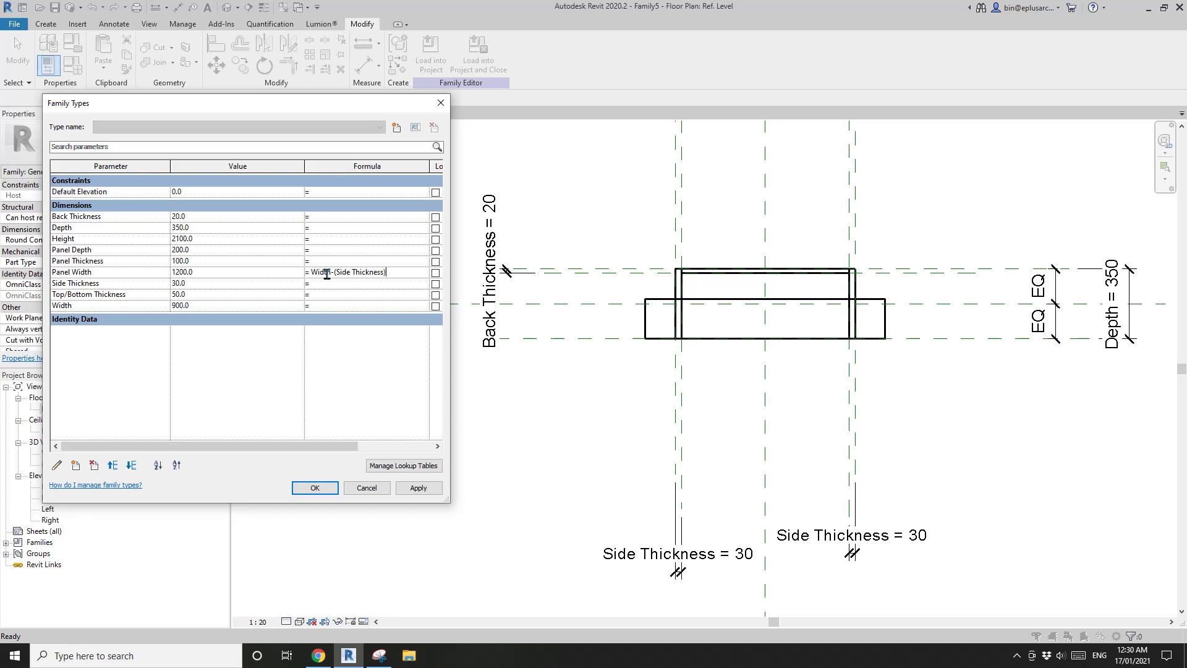
{"action": "left_click", "coordinate": [365, 395]}
{"action": "left_click", "coordinate": [418, 488]}
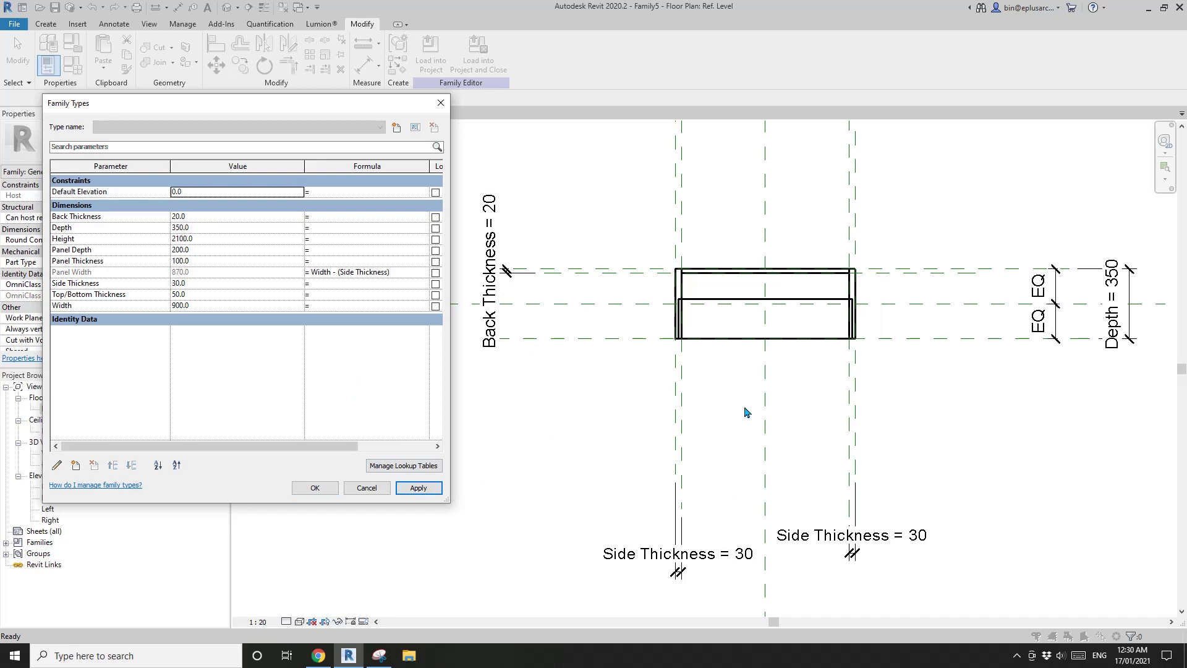
{"action": "left_click", "coordinate": [390, 276]}
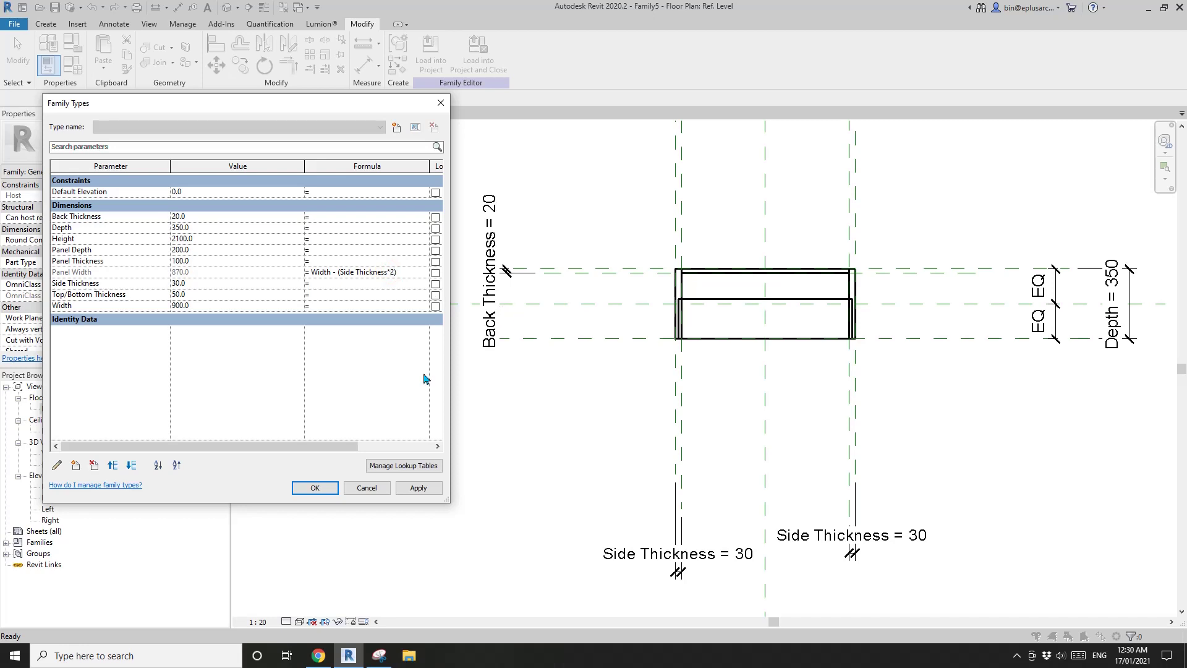
{"action": "left_click", "coordinate": [418, 488]}
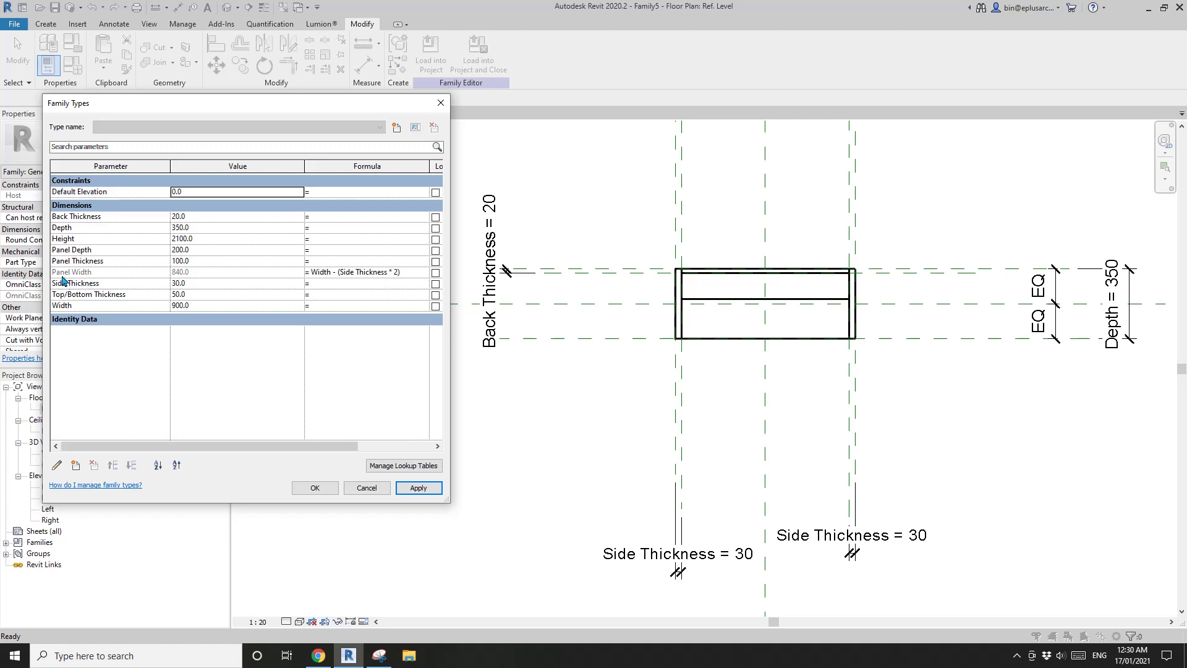
Give Panel Depth the formula Depth - Back Thickness, accept the family types and check the panel's fit in plan.
{"action": "left_click", "coordinate": [327, 251]}
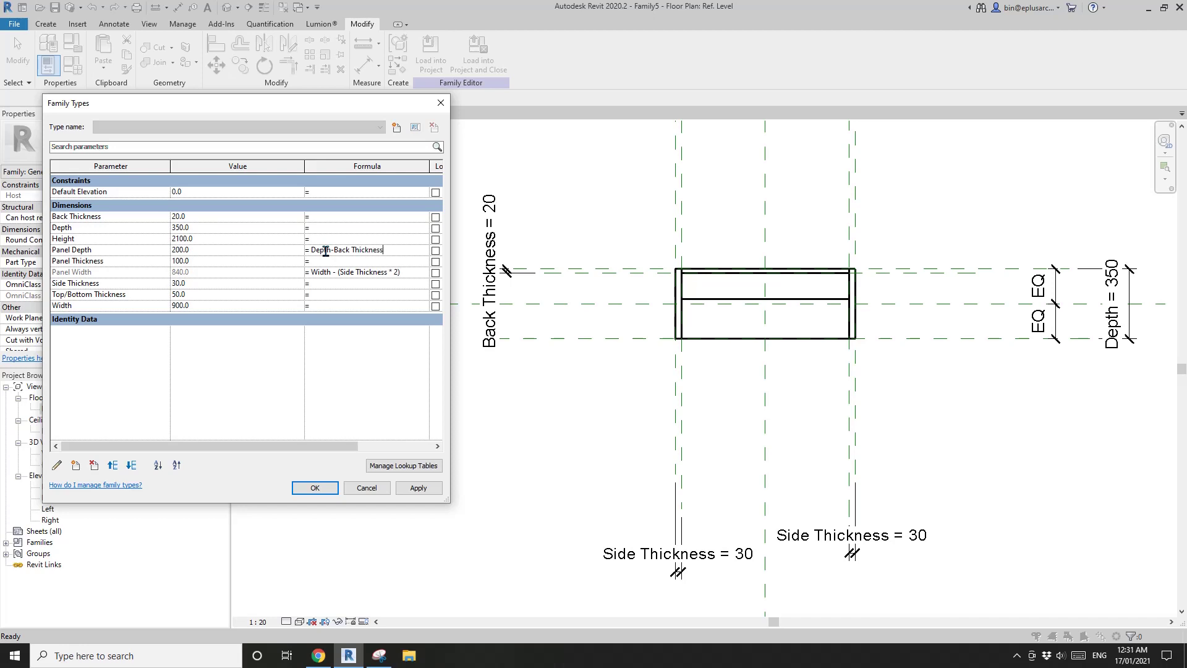
{"action": "left_click", "coordinate": [418, 488]}
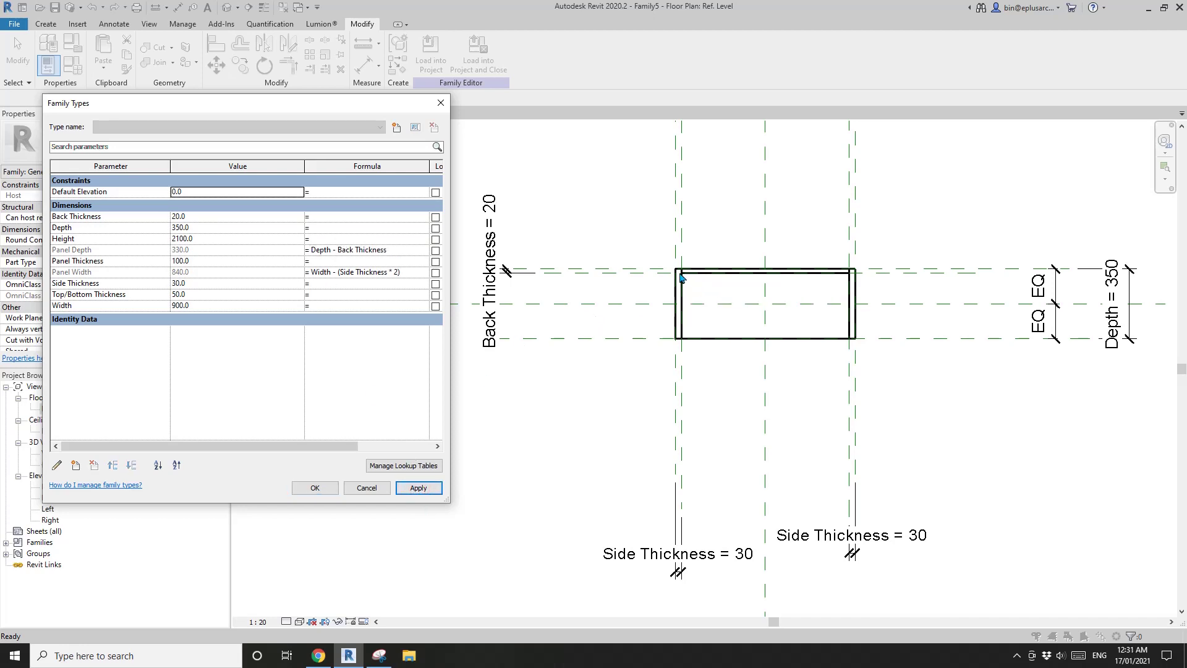
{"action": "left_click", "coordinate": [315, 488]}
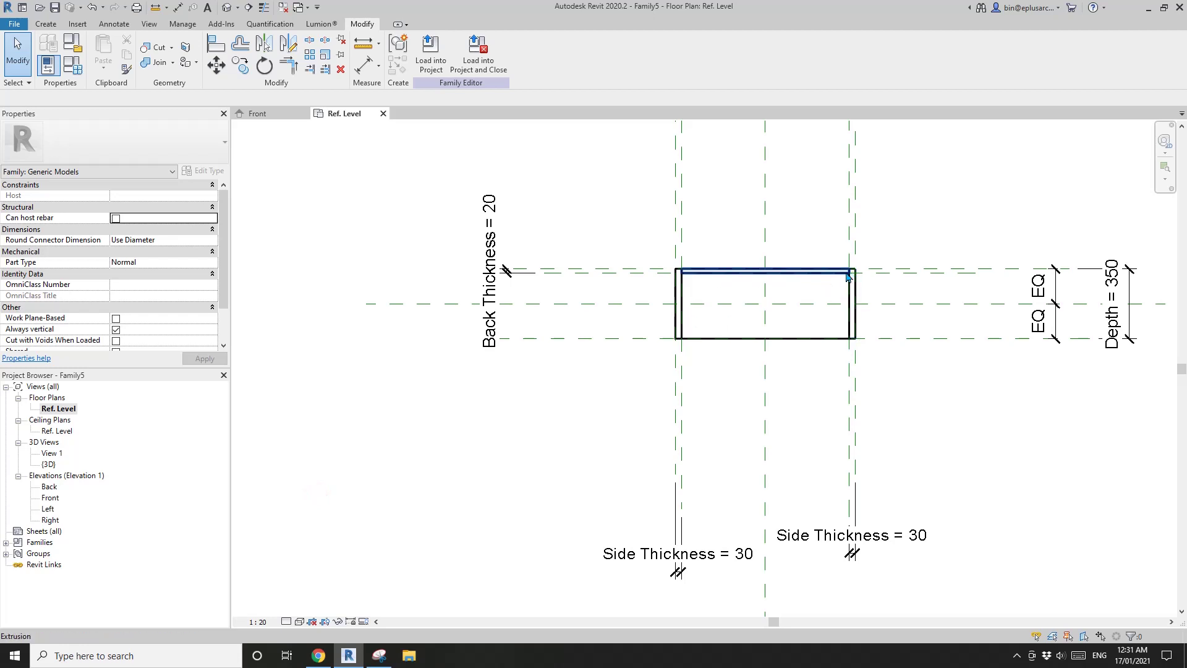
{"action": "scroll", "coordinate": [836, 280], "scroll_direction": "up", "scroll_amount": 5}
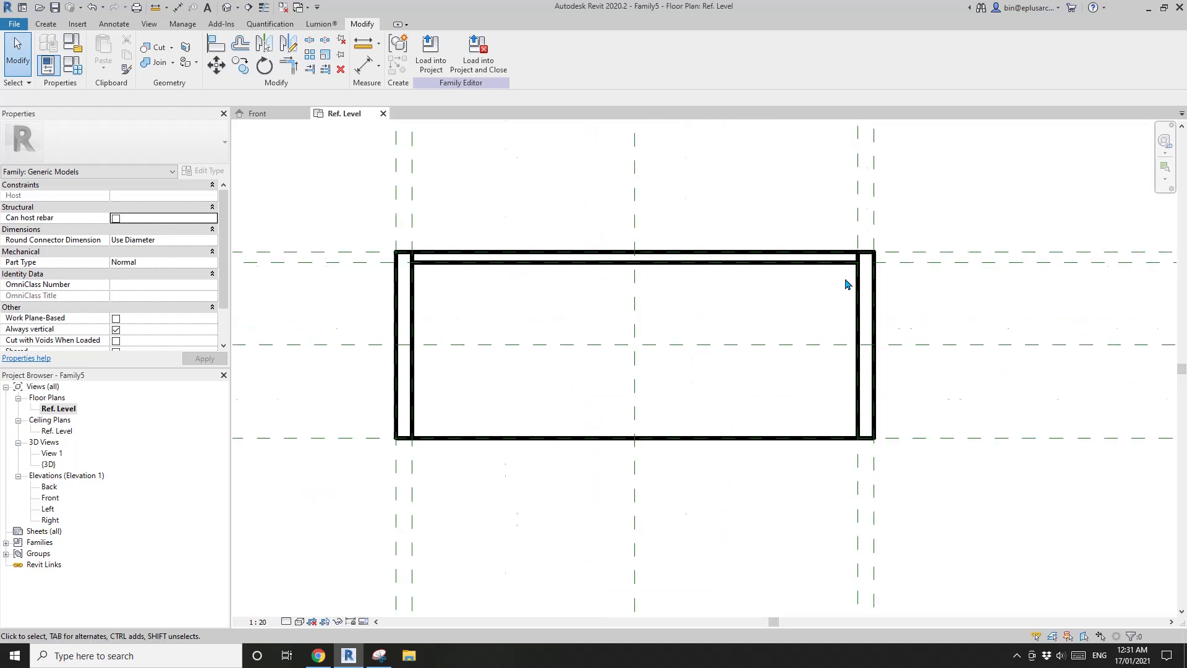
Open the Front elevation and set the family's Panel Thickness to 40, applying and accepting the family types.
{"action": "left_click", "coordinate": [846, 442]}
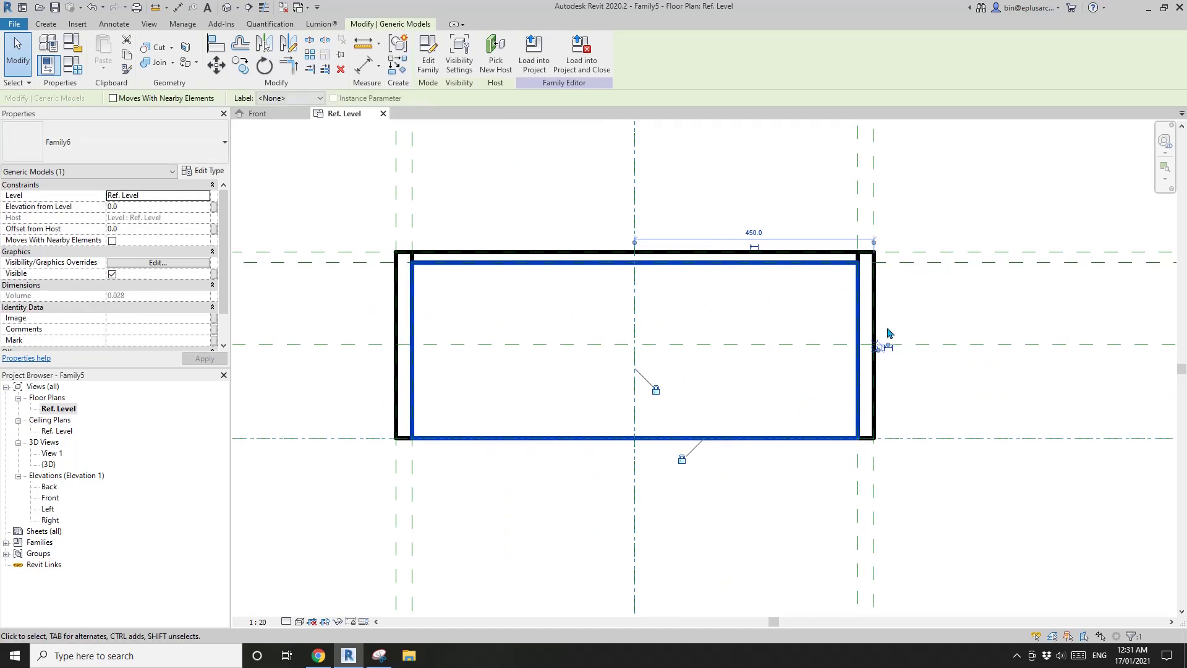
{"action": "scroll", "coordinate": [715, 340], "scroll_direction": "down", "scroll_amount": 5}
{"action": "key", "text": "Escape"}
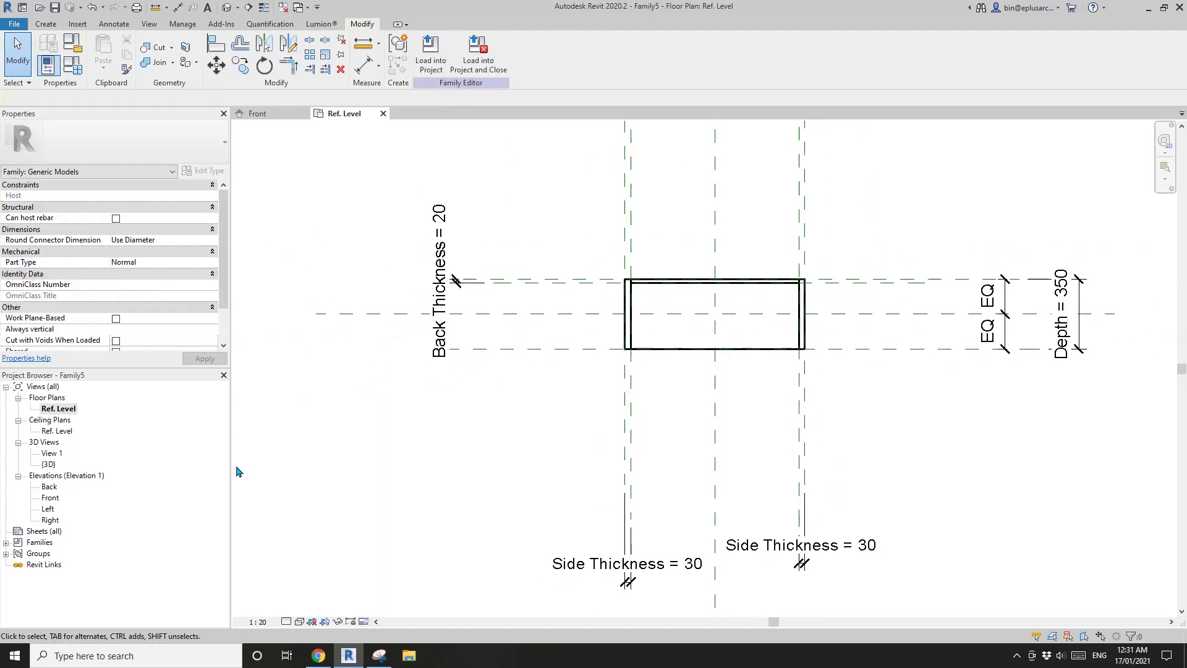
{"action": "double_click", "coordinate": [51, 498]}
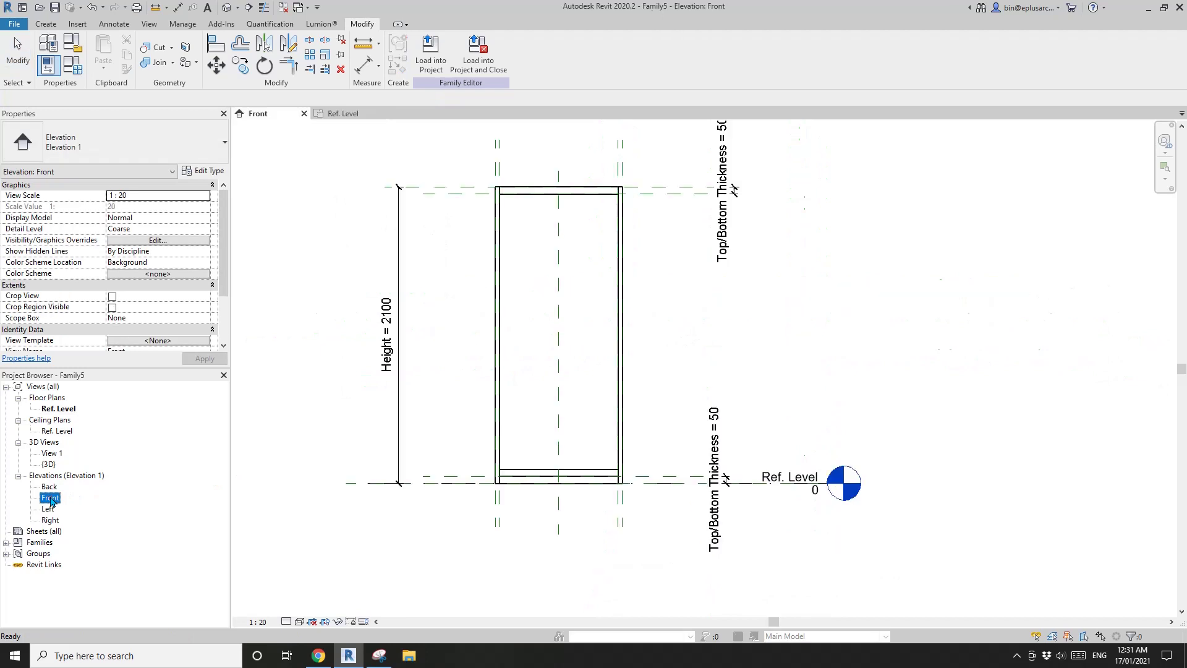
{"action": "left_click", "coordinate": [540, 473]}
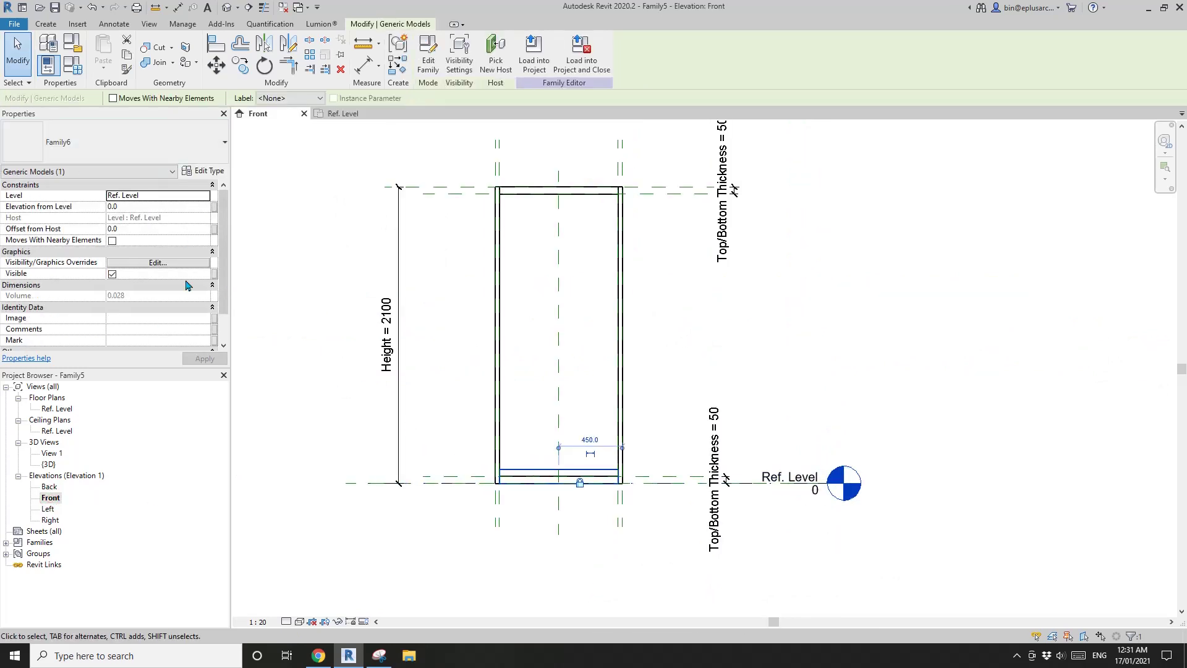
{"action": "left_click", "coordinate": [72, 64]}
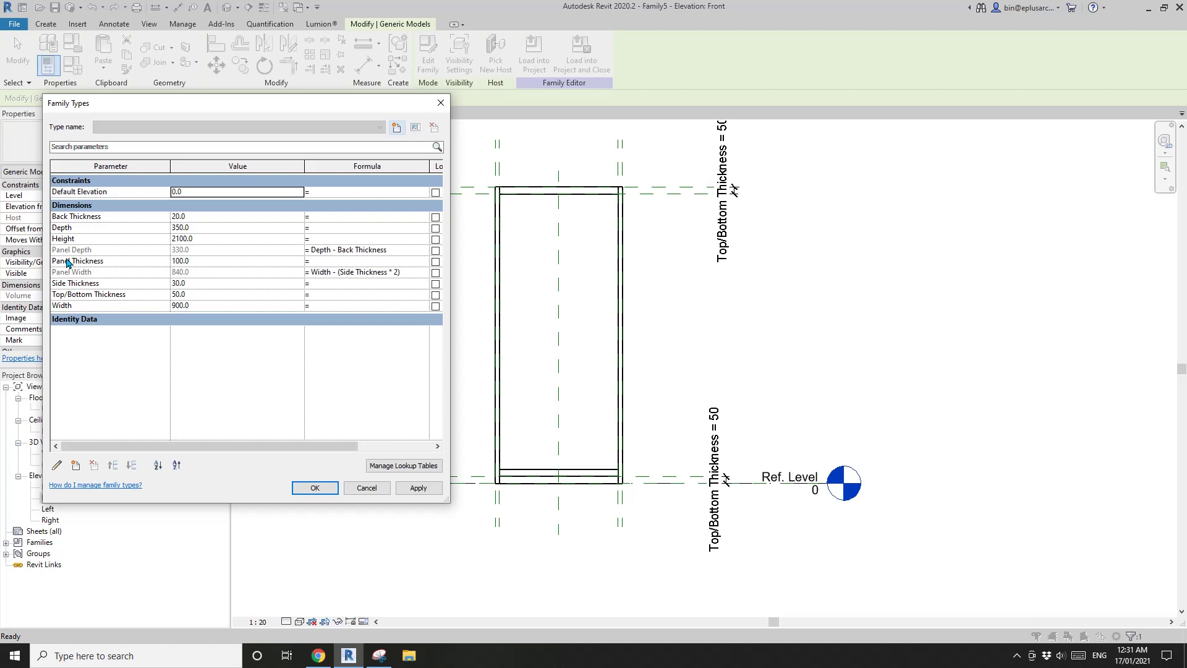
{"action": "left_click", "coordinate": [181, 262]}
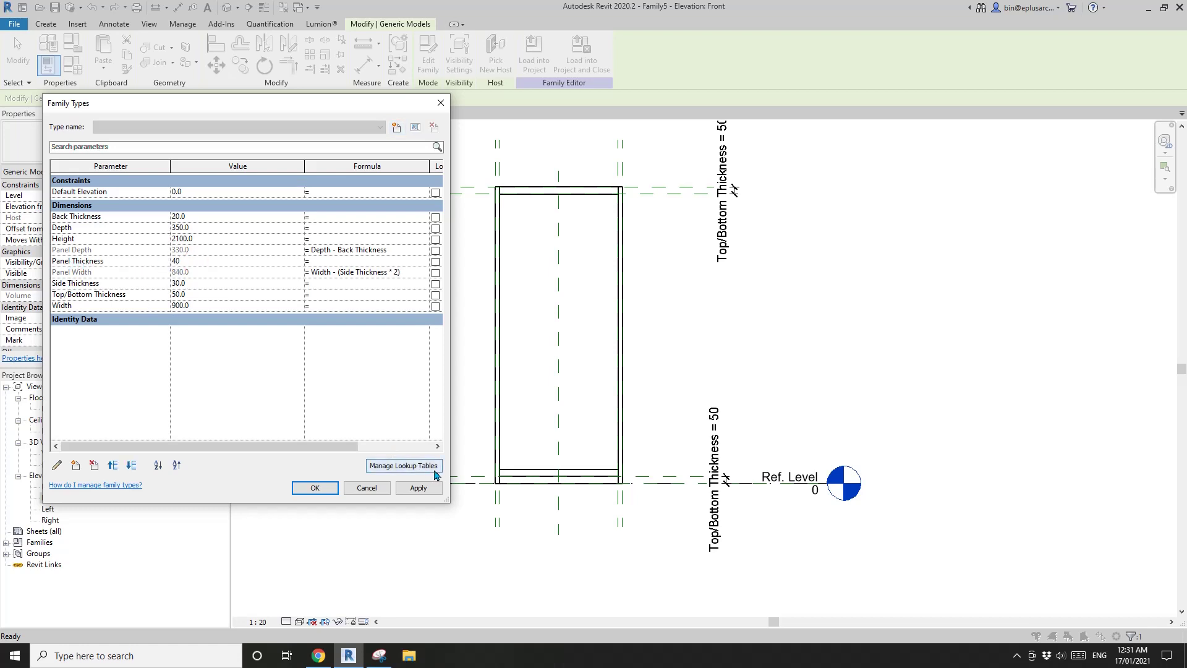
{"action": "left_click", "coordinate": [418, 488]}
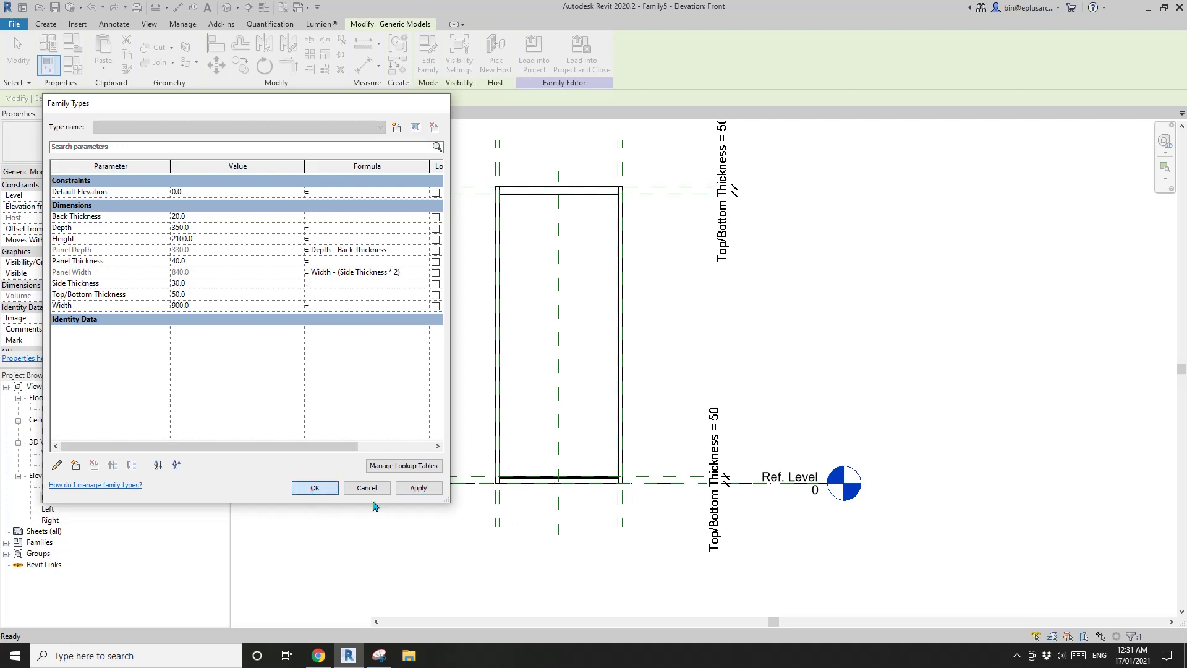
{"action": "left_click", "coordinate": [315, 488]}
Move the nested panel straight up about 260 mm from the reference level, clear of the bottom board.
{"action": "scroll", "coordinate": [609, 482], "scroll_direction": "up", "scroll_amount": 3}
{"action": "left_click", "coordinate": [589, 477]}
{"action": "key", "text": "m"}
{"action": "key", "text": "v"}
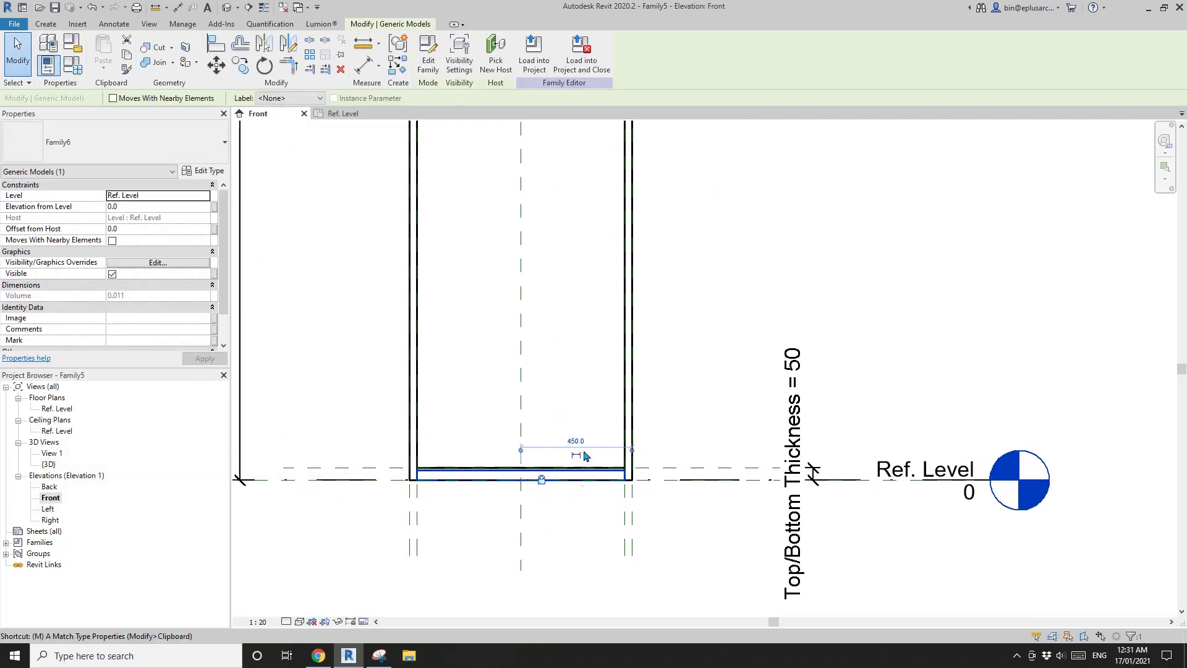
{"action": "left_click", "coordinate": [575, 453]}
{"action": "left_click", "coordinate": [573, 388]}
{"action": "left_click", "coordinate": [594, 329]}
{"action": "scroll", "coordinate": [570, 320], "scroll_direction": "down", "scroll_amount": 2}
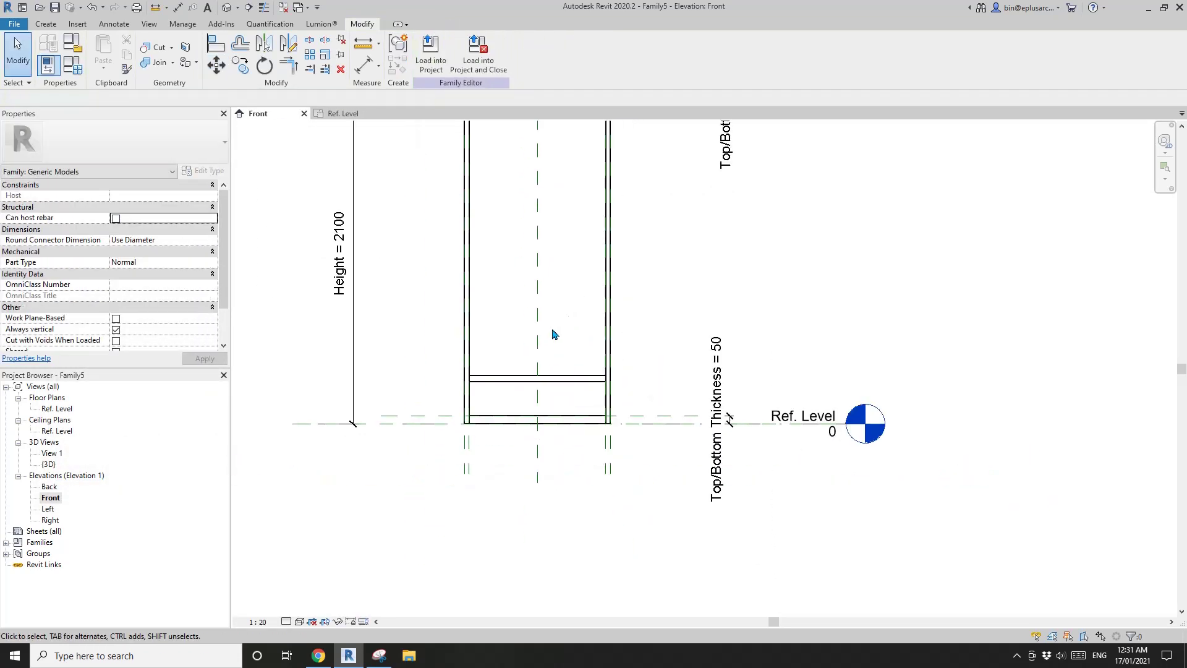
Draw a horizontal reference plane just above the raised panel, about 355 mm above the bottom board's upper plane.
{"action": "middle_click_drag", "start_coordinate": [501, 361], "coordinate": [612, 366]}
{"action": "middle_click_drag", "start_coordinate": [602, 410], "coordinate": [602, 387]}
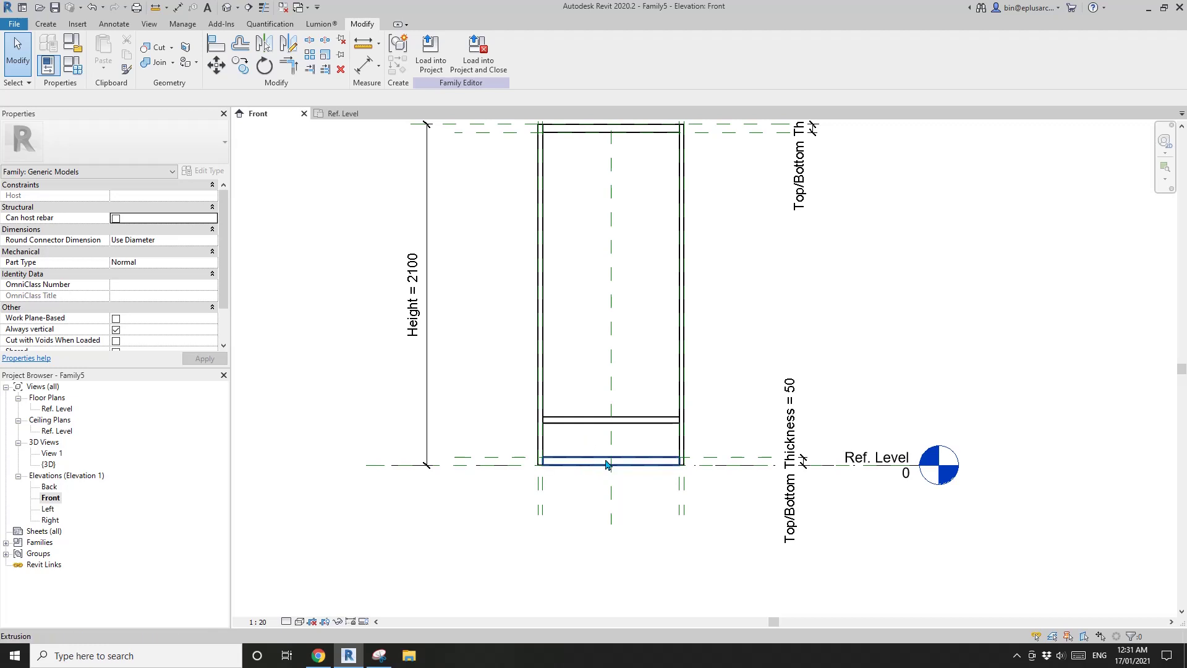
{"action": "middle_click_drag", "start_coordinate": [575, 382], "coordinate": [577, 395]}
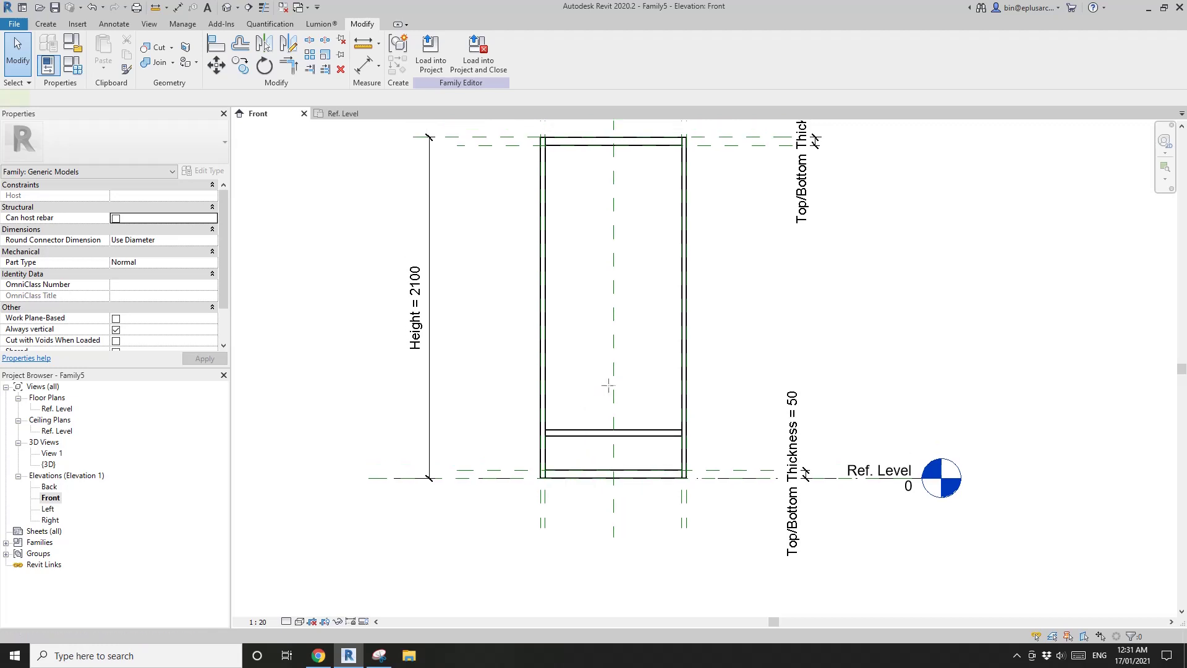
{"action": "key", "text": "r"}
{"action": "key", "text": "p"}
{"action": "left_click", "coordinate": [711, 411]}
{"action": "left_click", "coordinate": [476, 411]}
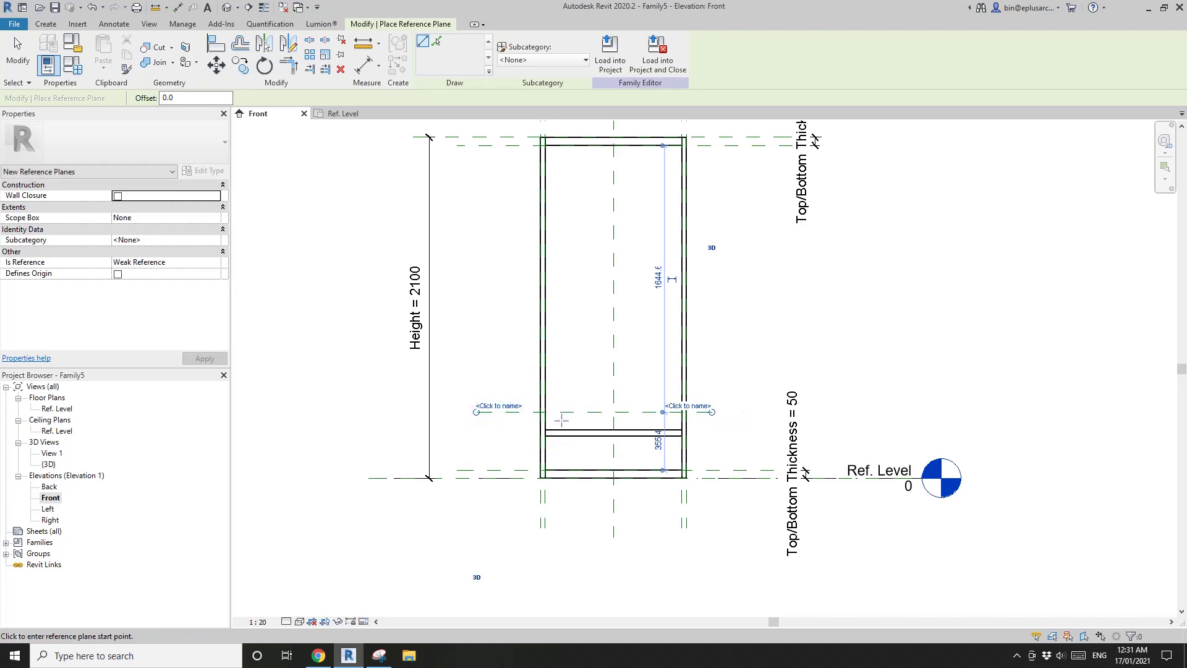
{"action": "key", "text": "Escape"}
{"action": "key", "text": "Escape"}
{"action": "middle_click_drag", "start_coordinate": [561, 419], "coordinate": [562, 444]}
Draw a second horizontal reference plane across the bookcase about 270 mm below the underside of the top board.
{"action": "key", "text": "r"}
{"action": "key", "text": "p"}
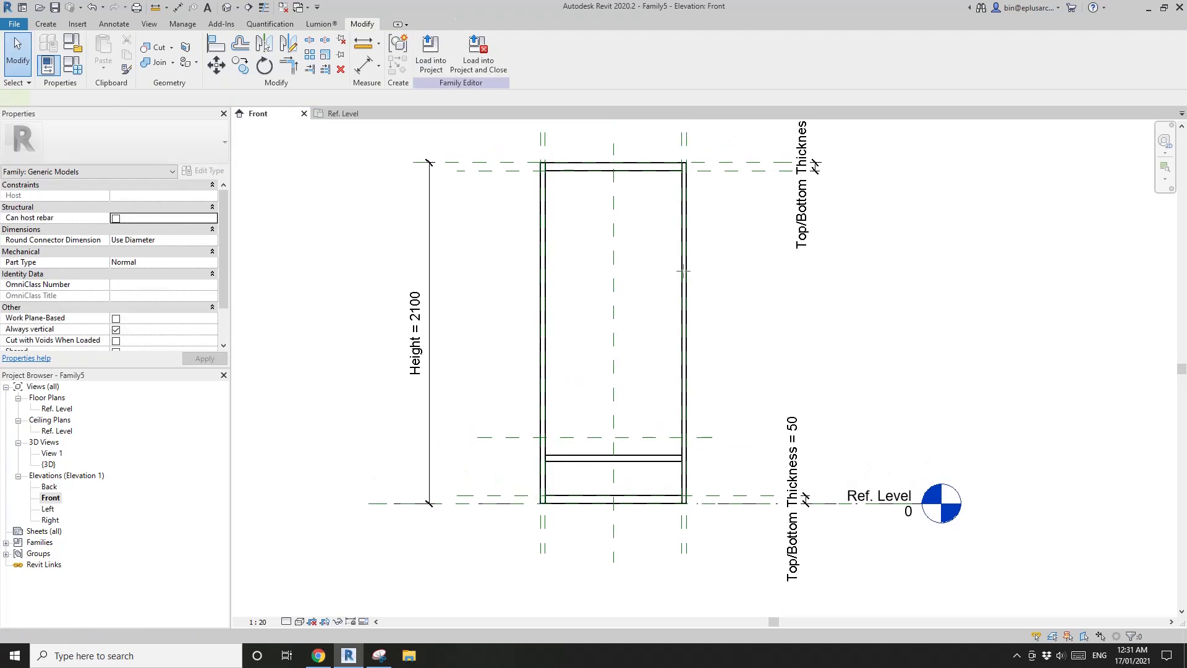
{"action": "left_click", "coordinate": [723, 214]}
{"action": "left_click", "coordinate": [497, 213]}
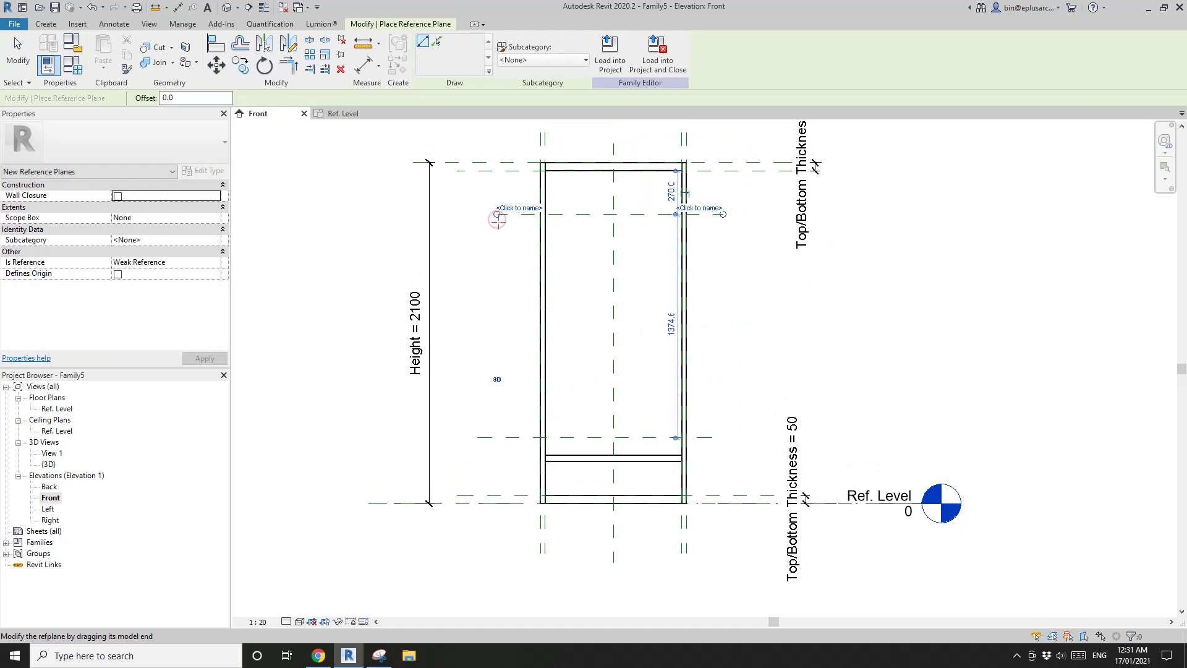
{"action": "key", "text": "Escape"}
{"action": "middle_click_drag", "start_coordinate": [557, 328], "coordinate": [580, 329]}
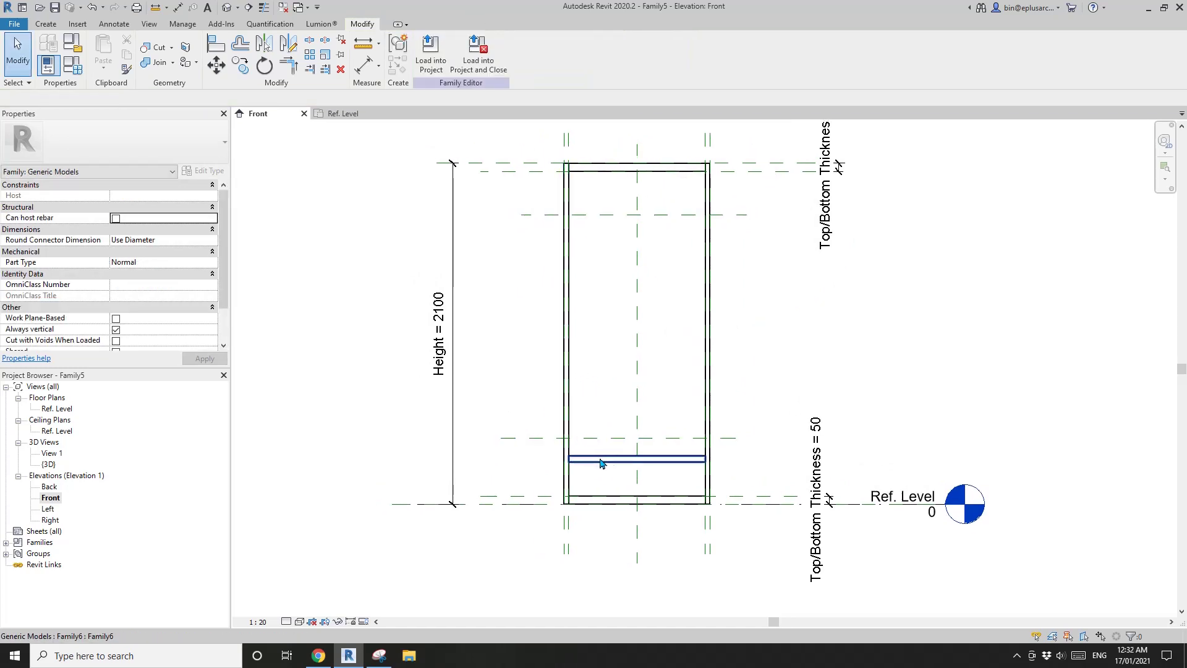
Align the panel's top edge with the lower of the two new reference planes and lock the alignment.
{"action": "left_click", "coordinate": [601, 463]}
{"action": "scroll", "coordinate": [601, 463], "scroll_direction": "up", "scroll_amount": 2}
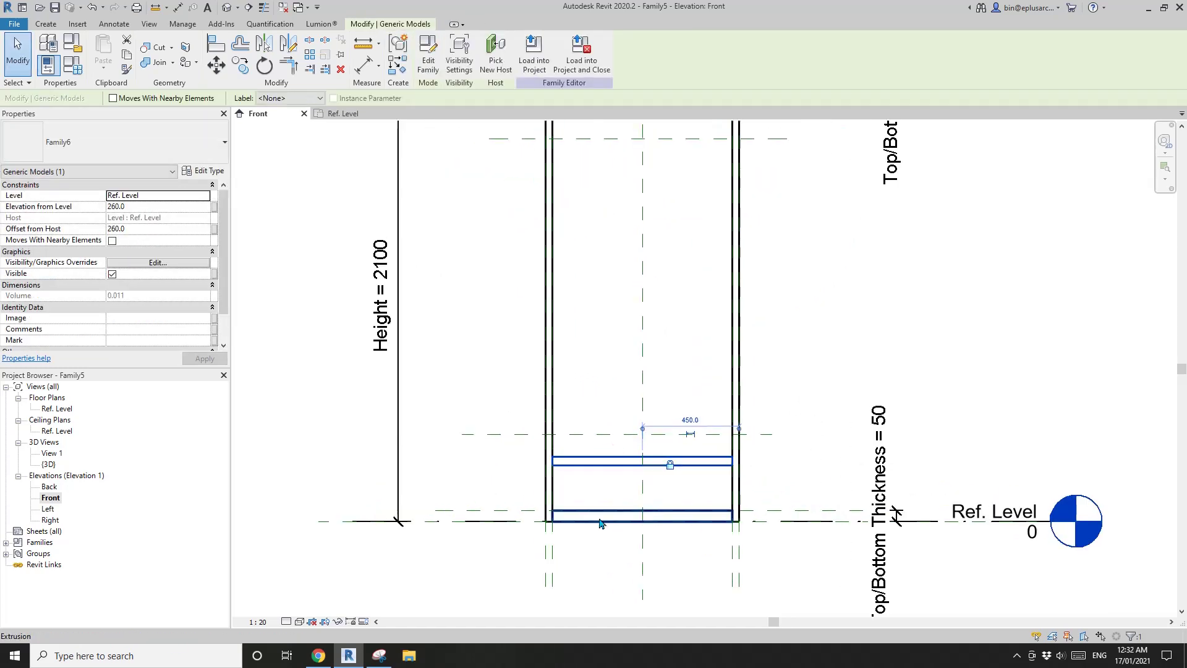
{"action": "scroll", "coordinate": [612, 522], "scroll_direction": "down", "scroll_amount": 1}
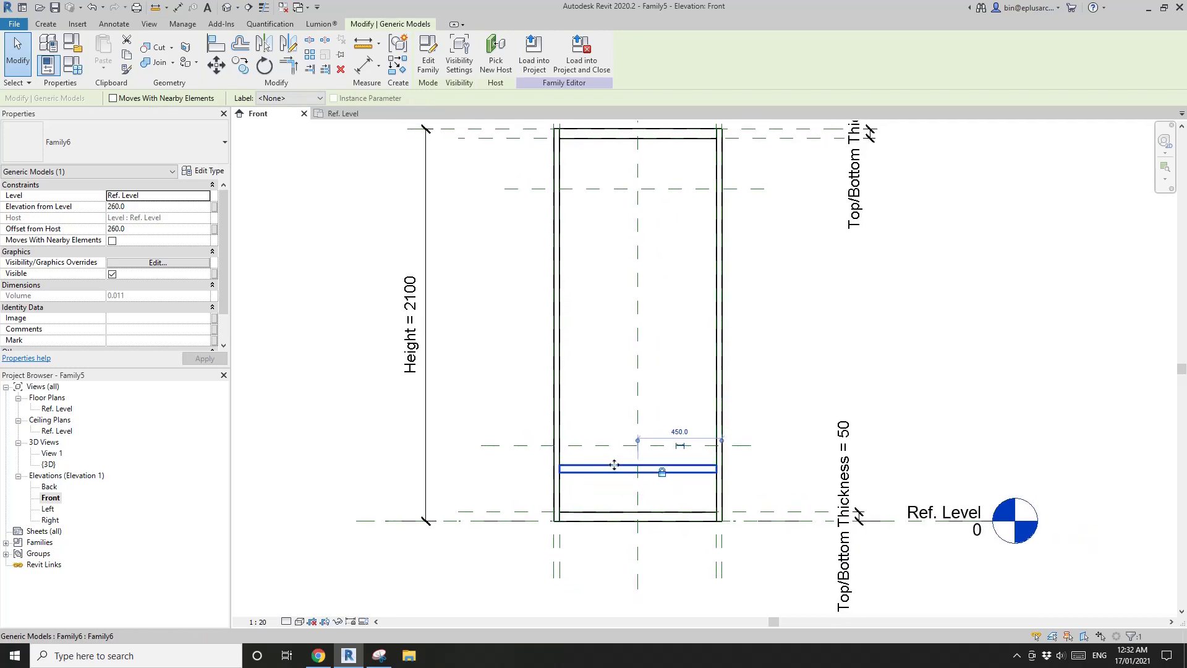
{"action": "scroll", "coordinate": [617, 467], "scroll_direction": "down", "scroll_amount": 1}
{"action": "scroll", "coordinate": [619, 469], "scroll_direction": "up", "scroll_amount": 1}
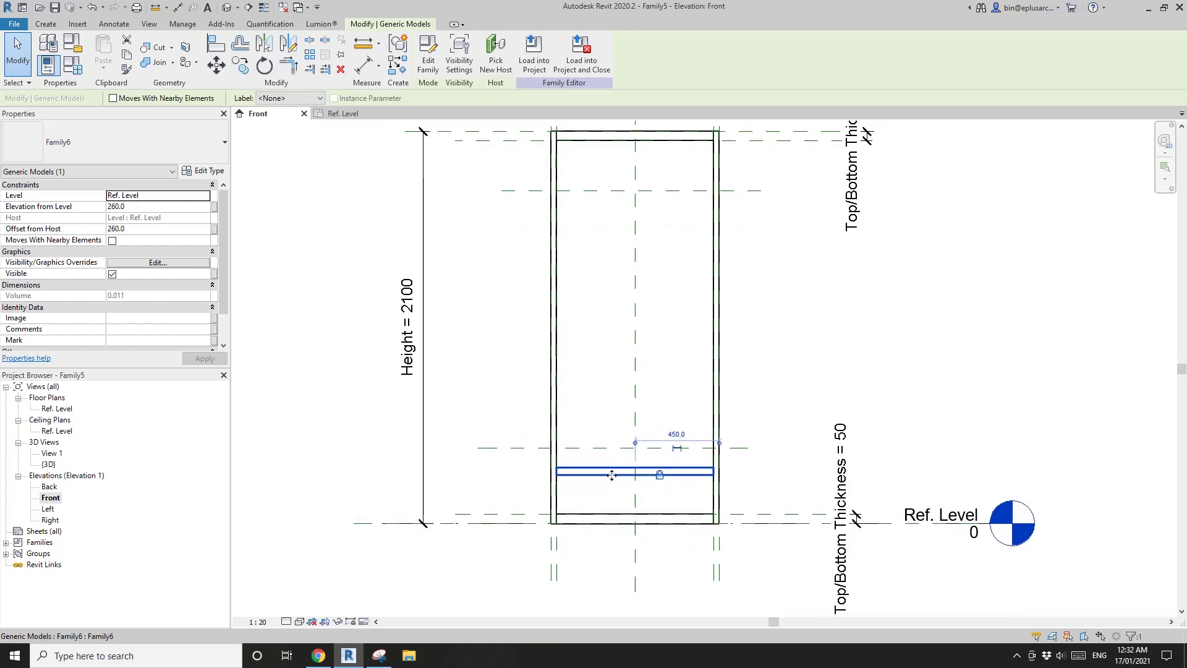
{"action": "key", "text": "l"}
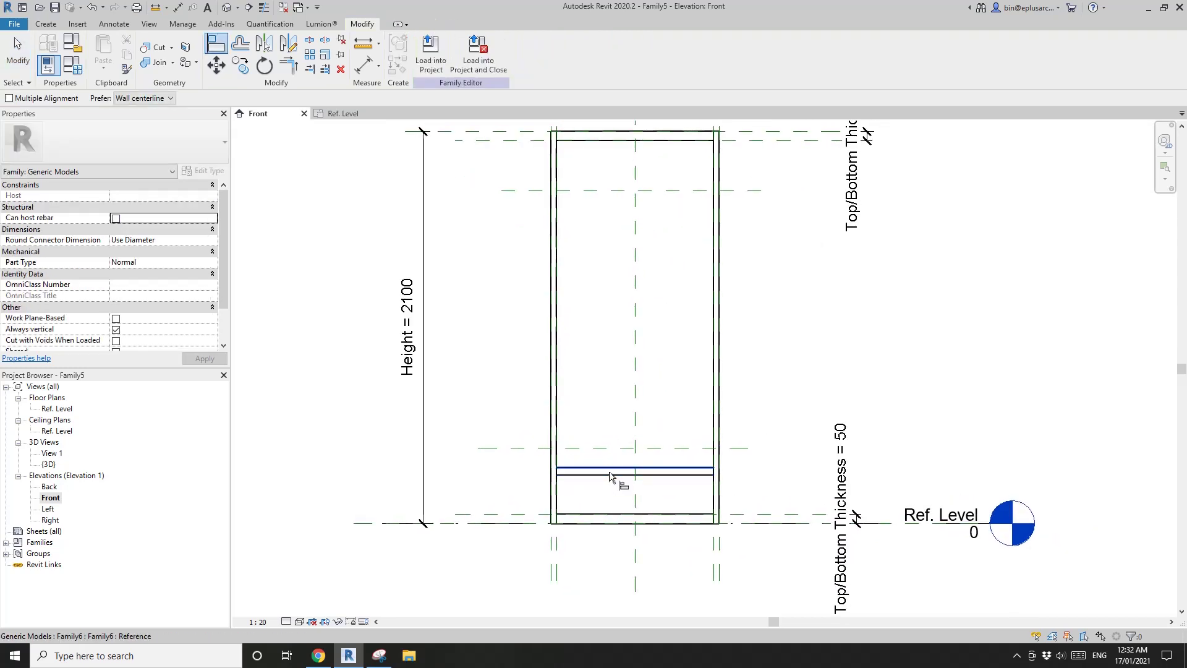
{"action": "scroll", "coordinate": [610, 476], "scroll_direction": "down", "scroll_amount": 1}
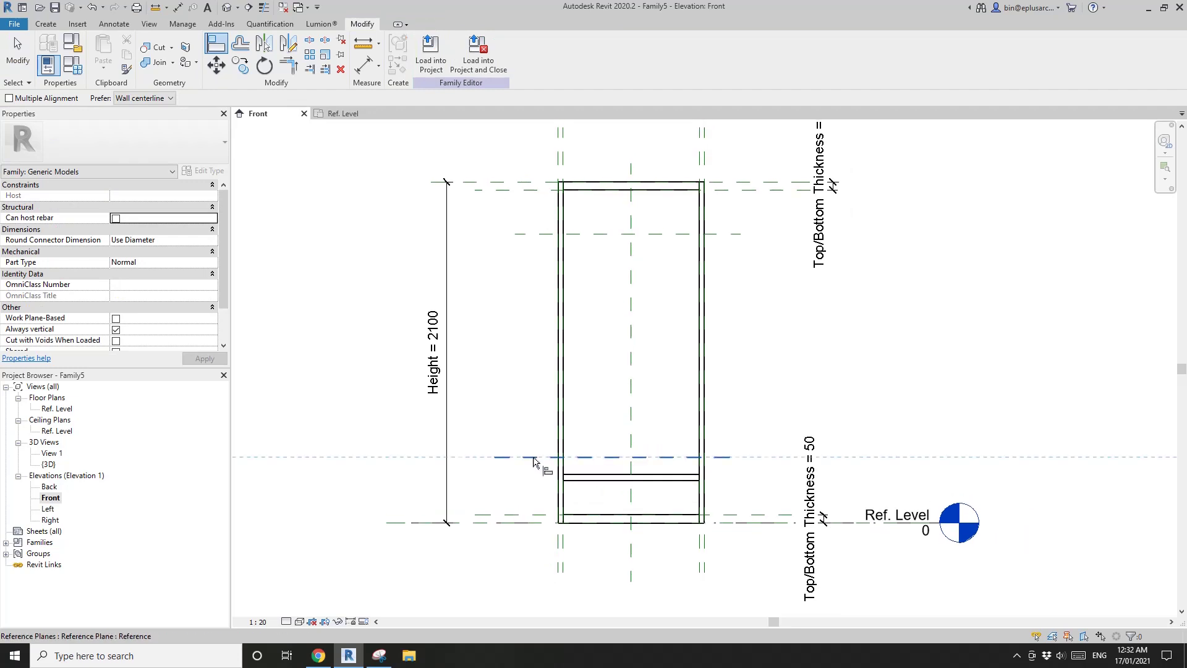
{"action": "left_click", "coordinate": [587, 462]}
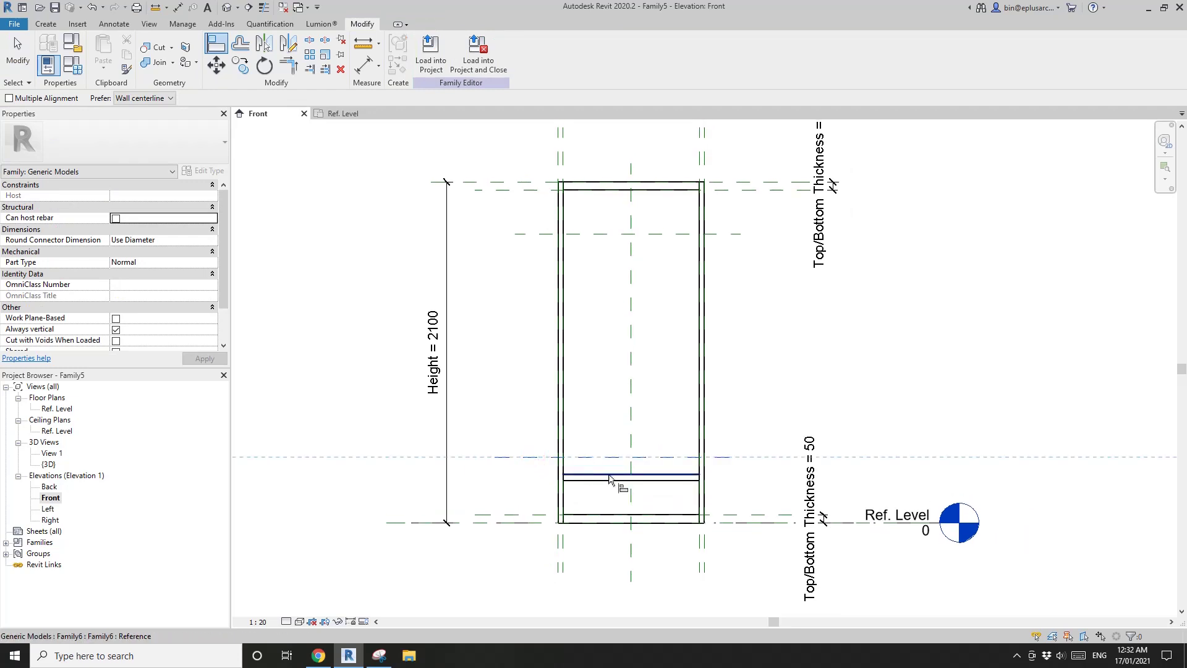
{"action": "left_click", "coordinate": [605, 474]}
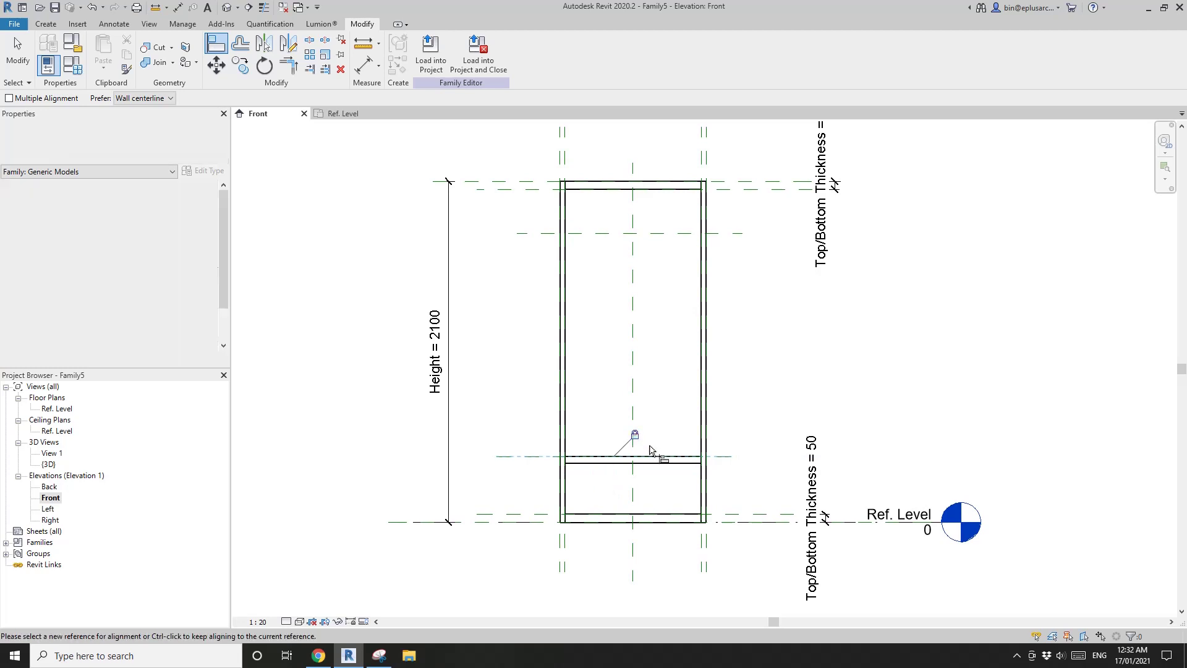
{"action": "key", "text": "Escape"}
{"action": "middle_click_drag", "start_coordinate": [617, 276], "coordinate": [597, 267]}
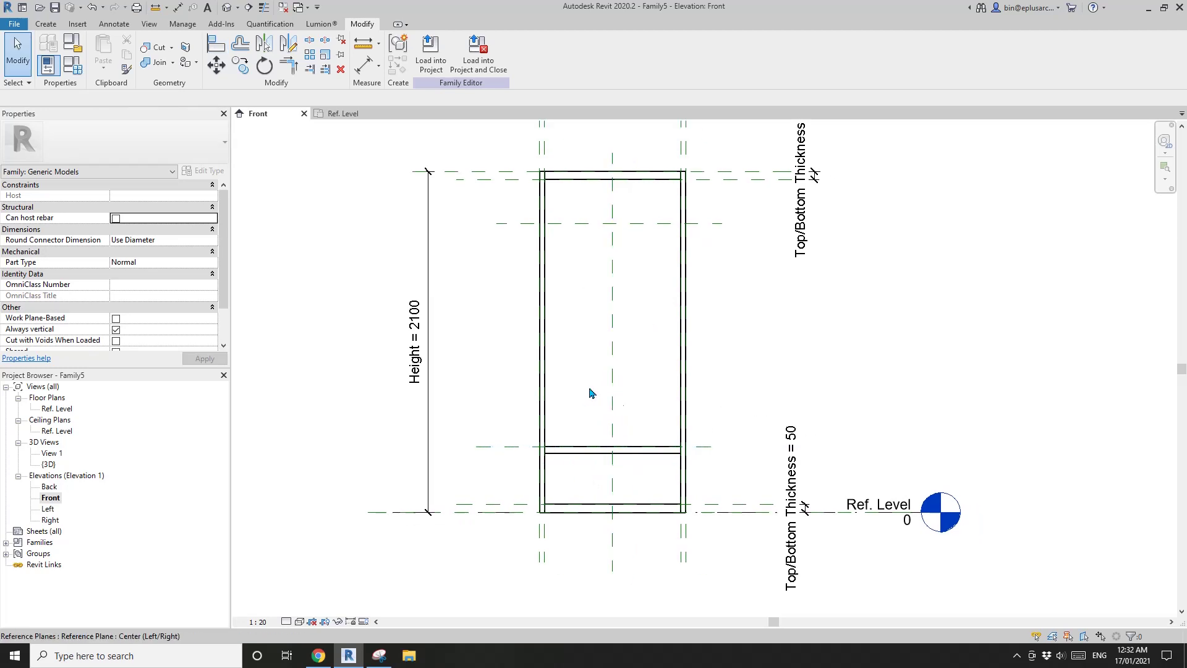
Dimension the distance from the bottom board's upper reference plane to the lower new reference plane.
{"action": "key", "text": "d"}
{"action": "key", "text": "i"}
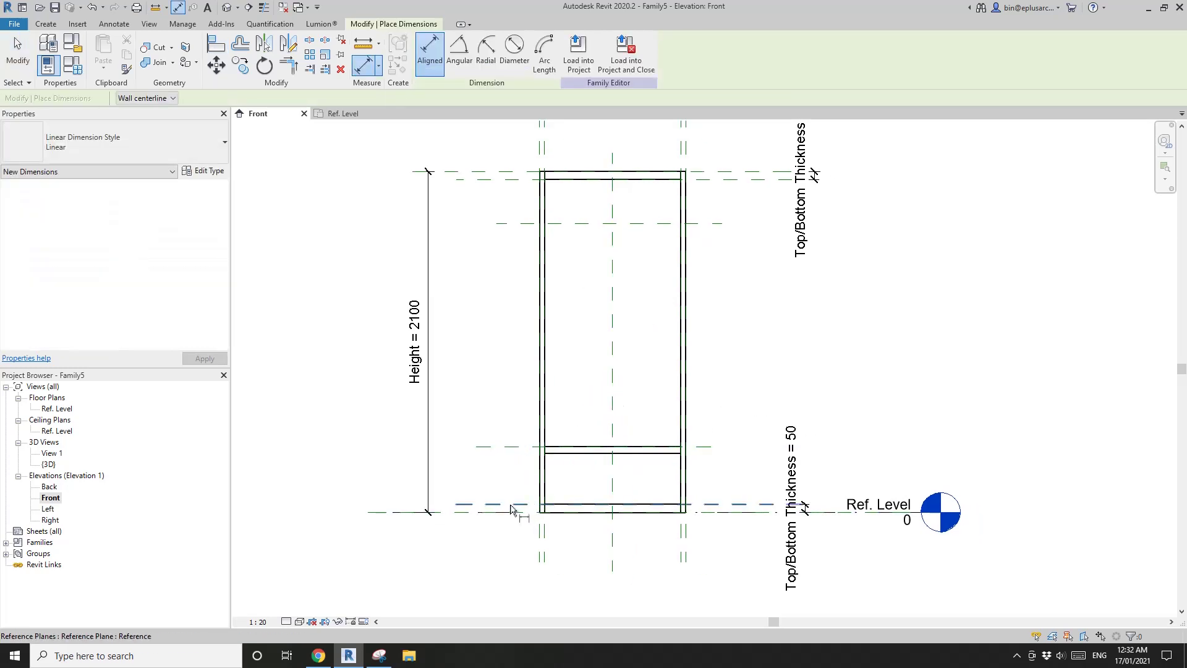
{"action": "scroll", "coordinate": [516, 458], "scroll_direction": "up", "scroll_amount": 3}
{"action": "scroll", "coordinate": [537, 440], "scroll_direction": "down", "scroll_amount": 1}
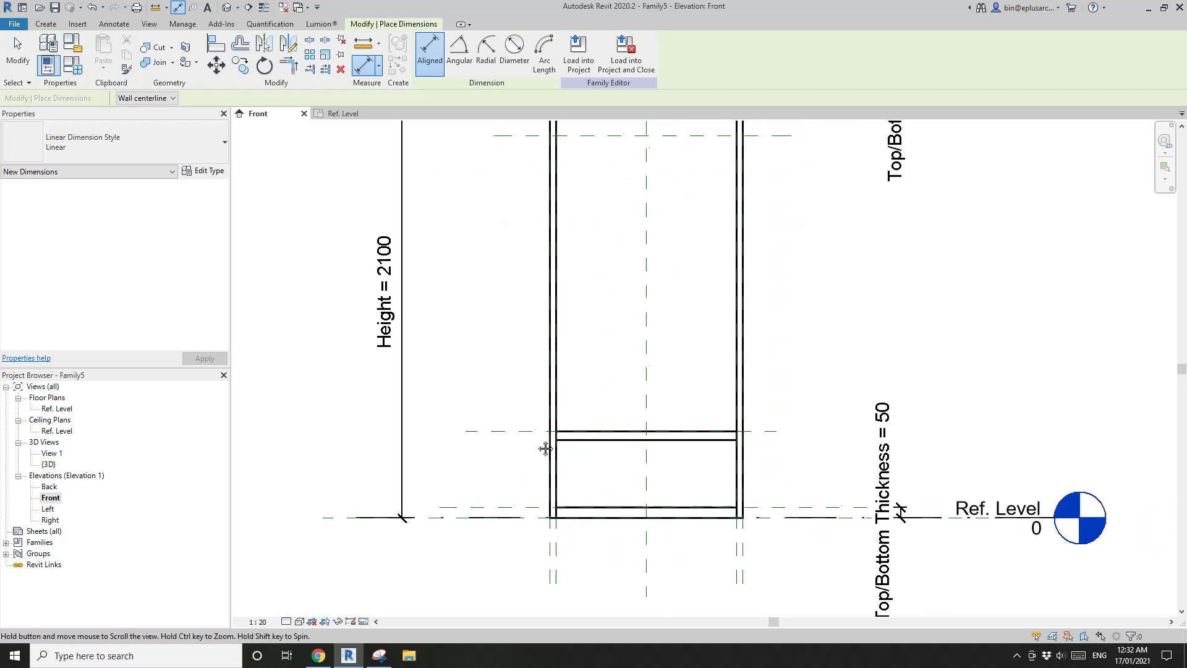
{"action": "scroll", "coordinate": [535, 438], "scroll_direction": "down", "scroll_amount": 1}
{"action": "left_click", "coordinate": [522, 506]}
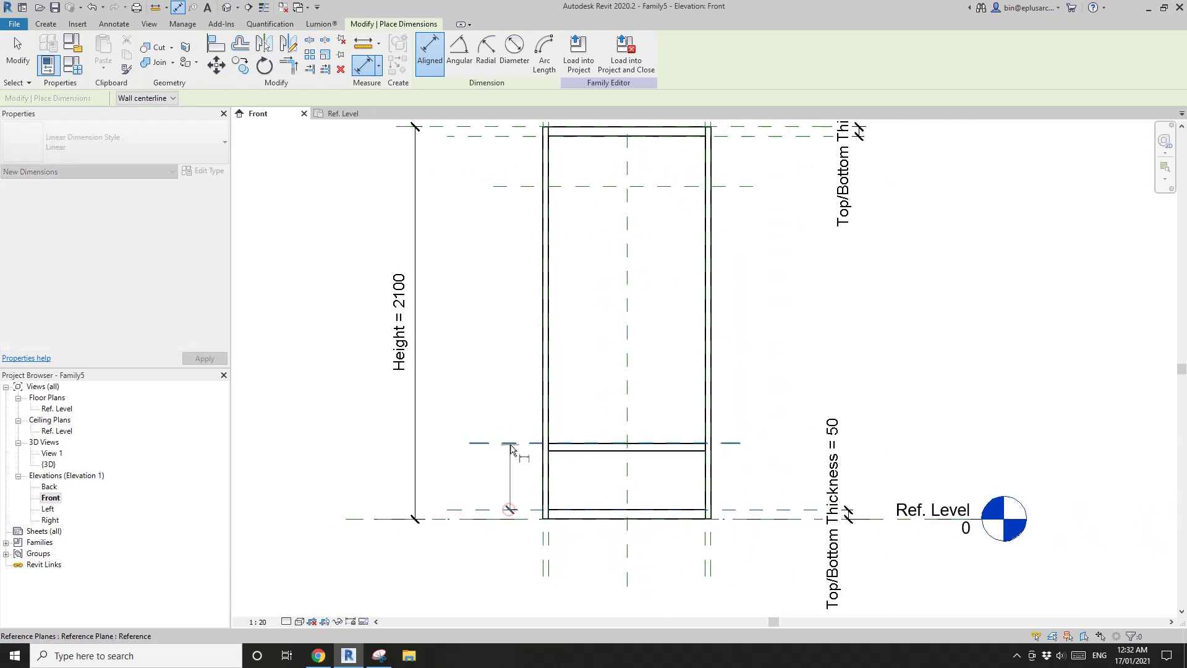
{"action": "left_click", "coordinate": [510, 431]}
{"action": "left_click", "coordinate": [488, 474]}
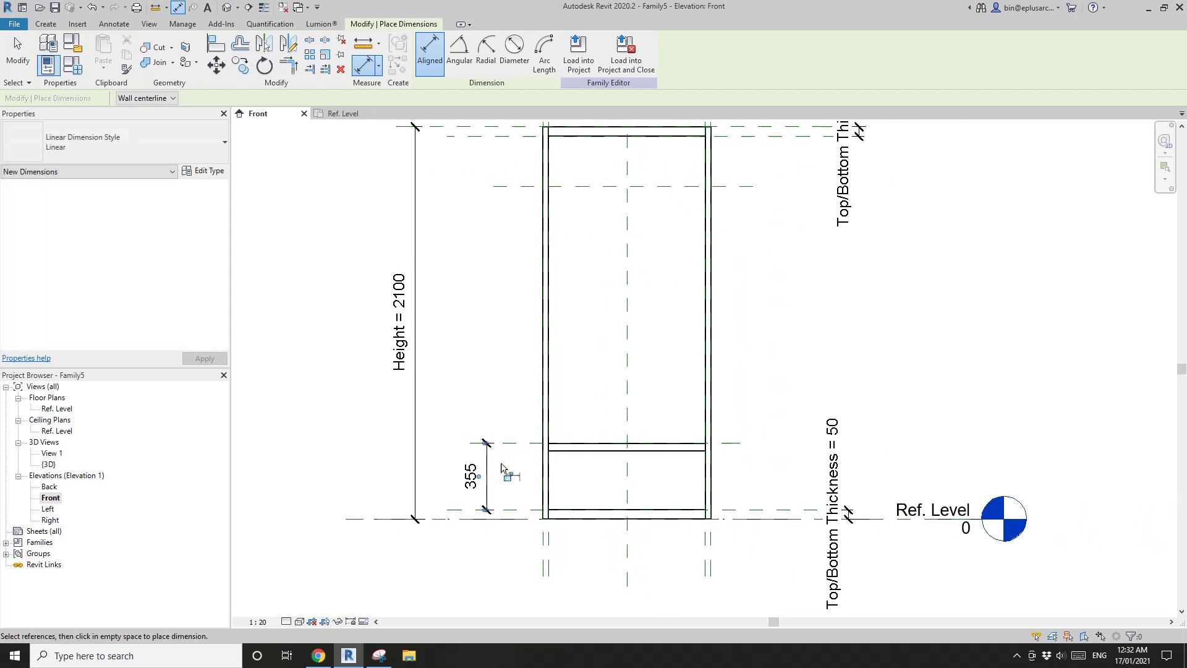
{"action": "scroll", "coordinate": [570, 460], "scroll_direction": "up", "scroll_amount": 4}
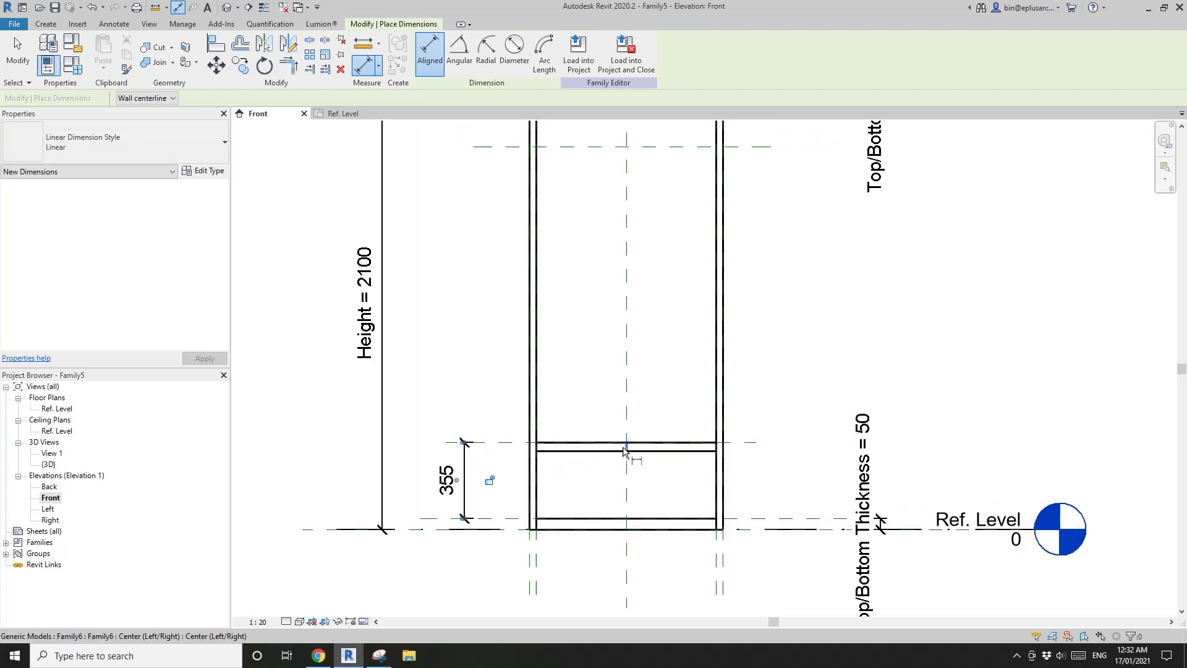
{"action": "key", "text": "Escape"}
{"action": "key", "text": "Escape"}
Unlock the panel's top edge from the reference plane and move the panel up so its underside sits on that plane.
{"action": "left_click", "coordinate": [573, 449]}
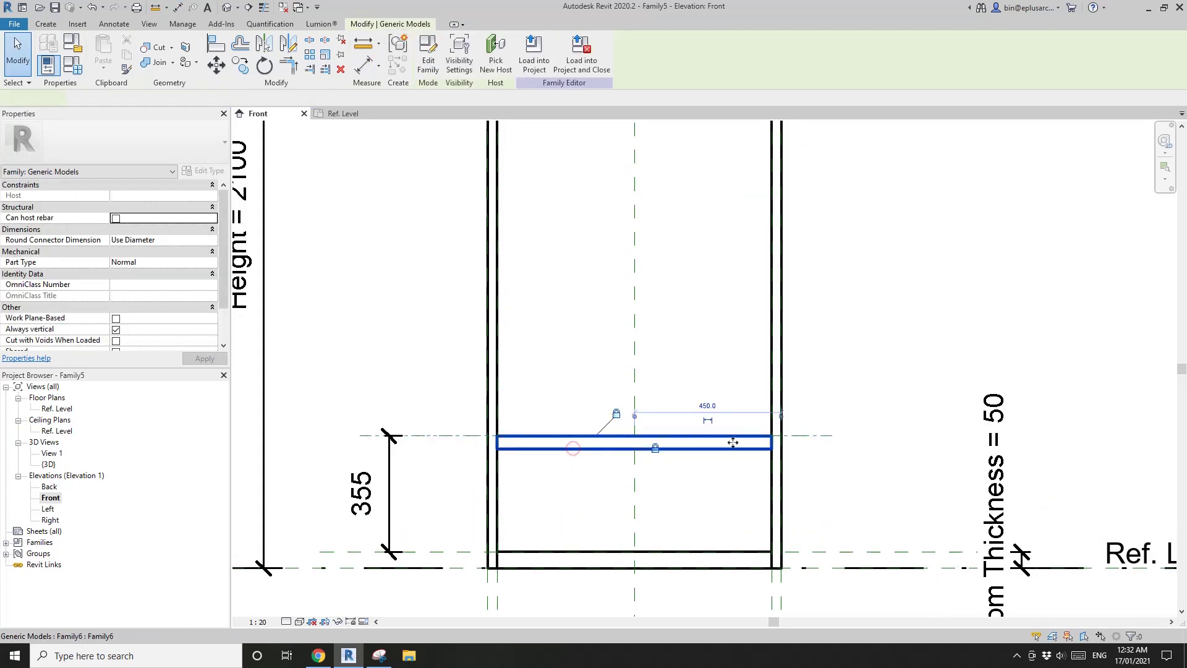
{"action": "middle_click_drag", "start_coordinate": [680, 458], "coordinate": [676, 434]}
{"action": "key", "text": "Escape"}
{"action": "left_click", "coordinate": [685, 421]}
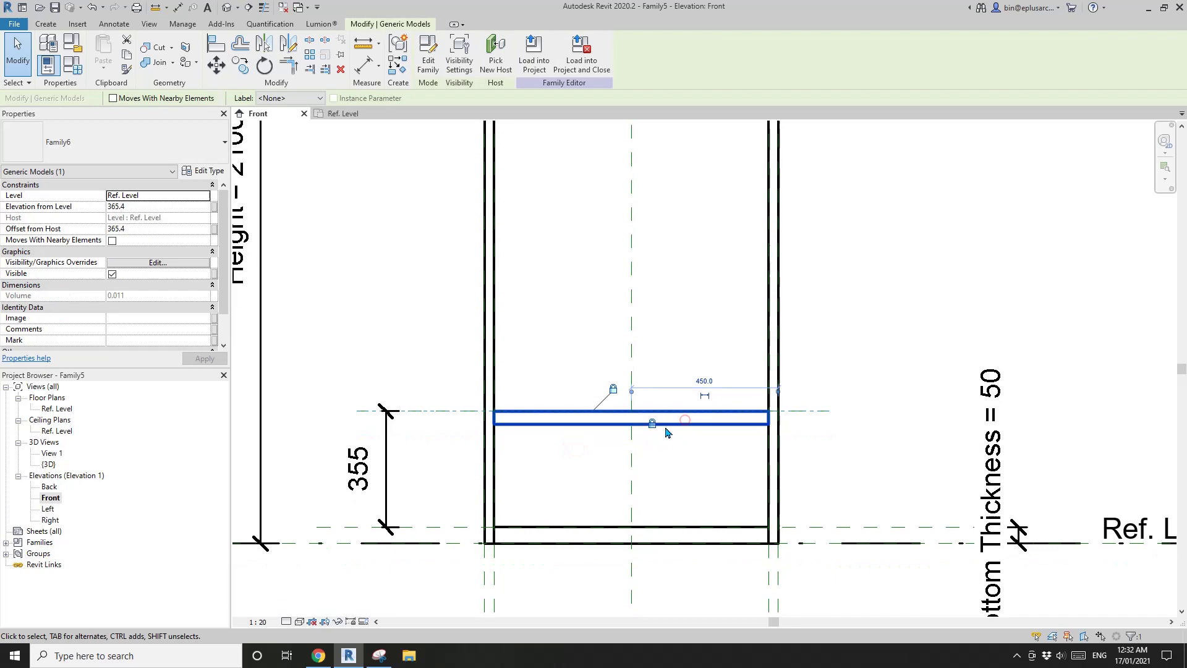
{"action": "left_click", "coordinate": [614, 393]}
{"action": "left_click", "coordinate": [724, 426]}
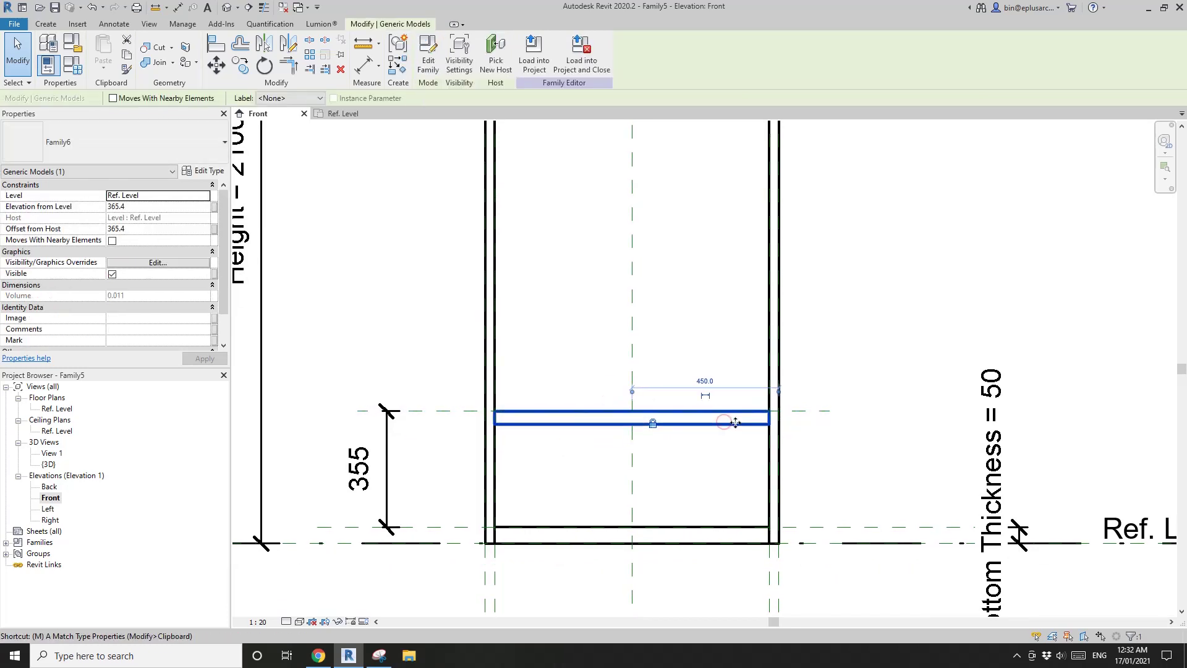
{"action": "key", "text": "m"}
{"action": "key", "text": "v"}
{"action": "left_click", "coordinate": [743, 425]}
{"action": "left_click", "coordinate": [743, 410]}
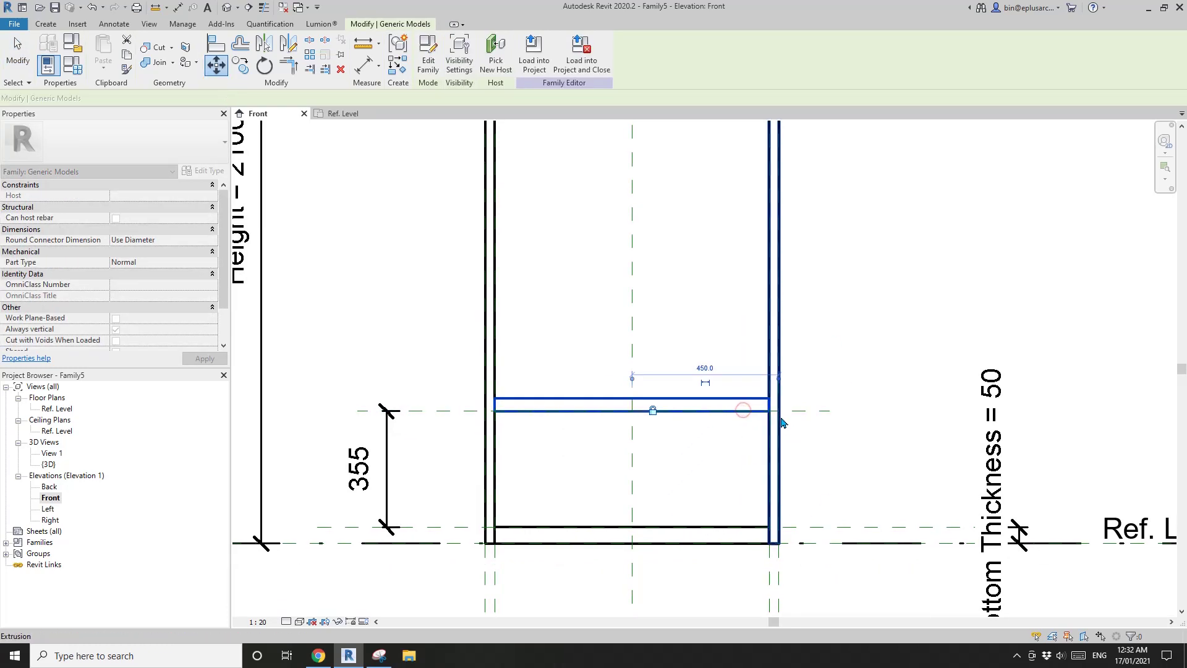
Align the shelf panel's underside with the lower shelf reference plane and lock the alignment.
{"action": "middle_click_drag", "start_coordinate": [782, 421], "coordinate": [777, 405]}
{"action": "key", "text": "a"}
{"action": "key", "text": "l"}
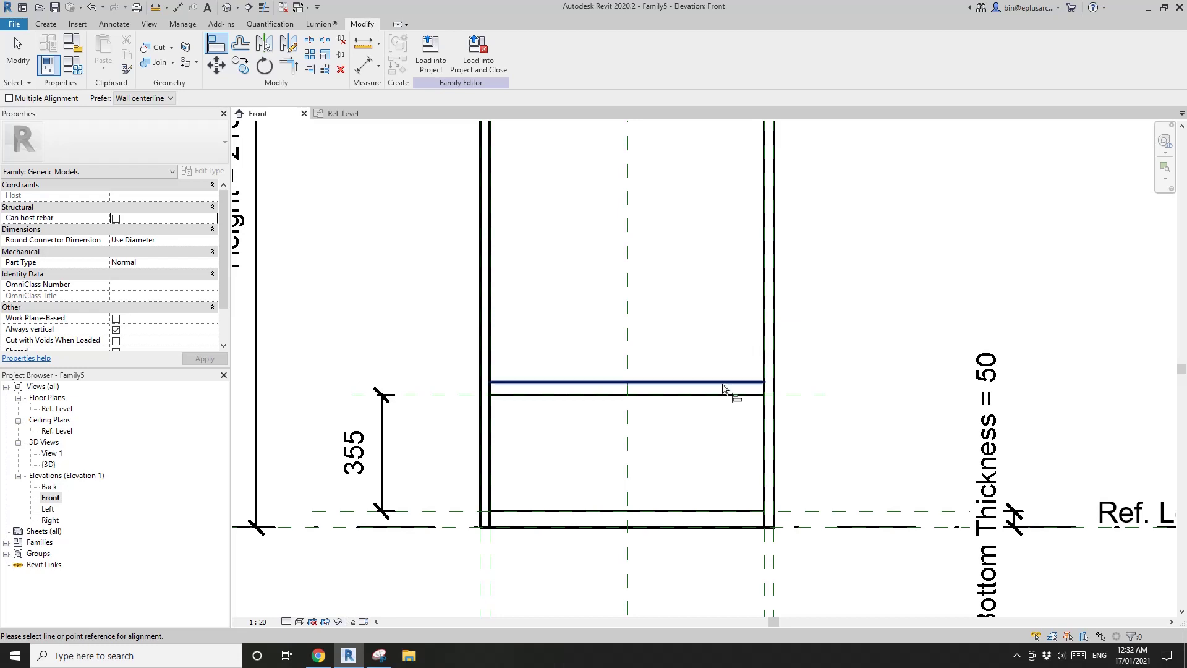
{"action": "middle_click_drag", "start_coordinate": [677, 344], "coordinate": [681, 353]}
{"action": "key", "text": "Escape"}
{"action": "middle_click_drag", "start_coordinate": [751, 398], "coordinate": [748, 400]}
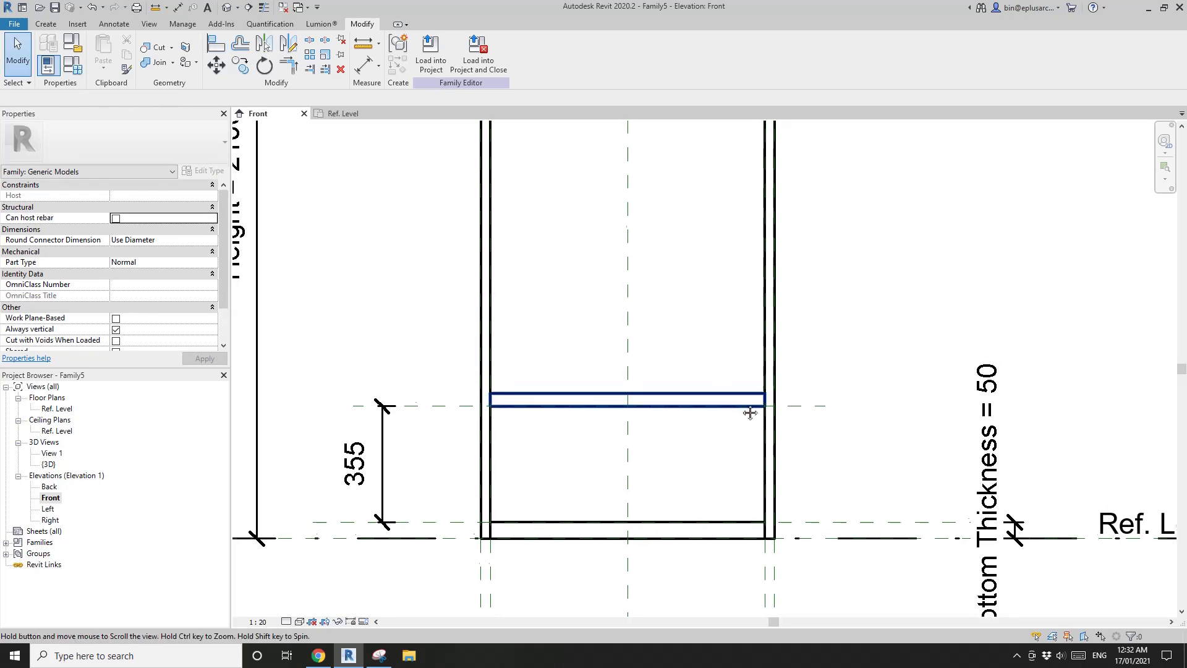
{"action": "key", "text": "a"}
{"action": "key", "text": "l"}
{"action": "left_click", "coordinate": [795, 406]}
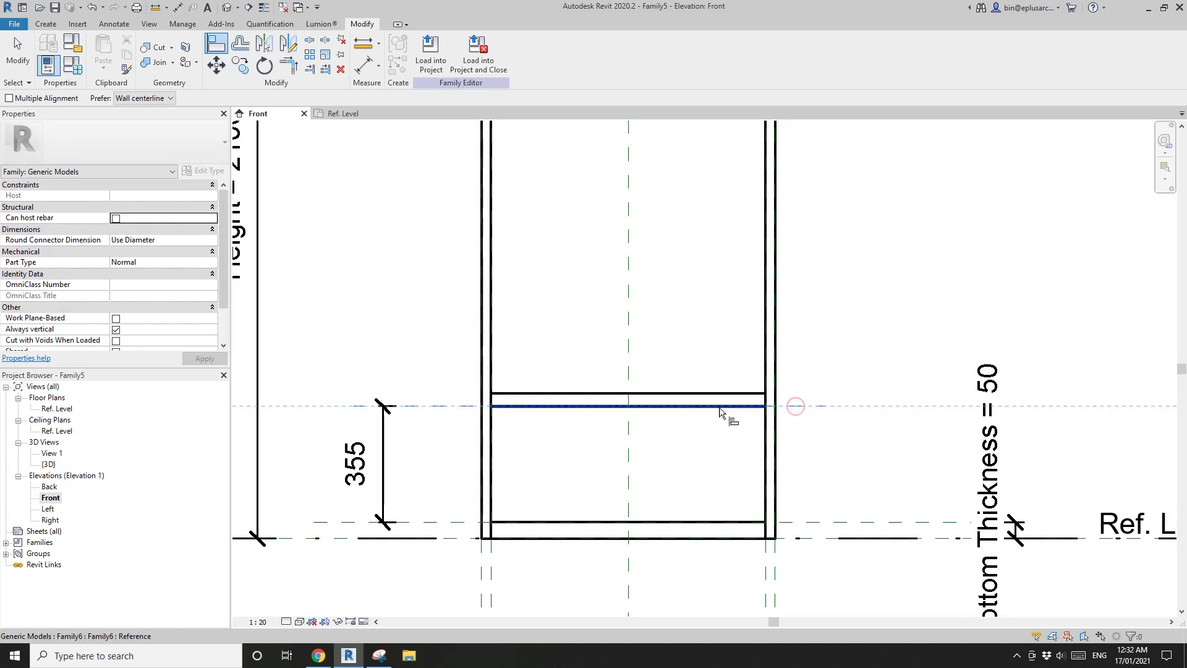
{"action": "left_click", "coordinate": [719, 407]}
{"action": "scroll", "coordinate": [568, 431], "scroll_direction": "down", "scroll_amount": 2}
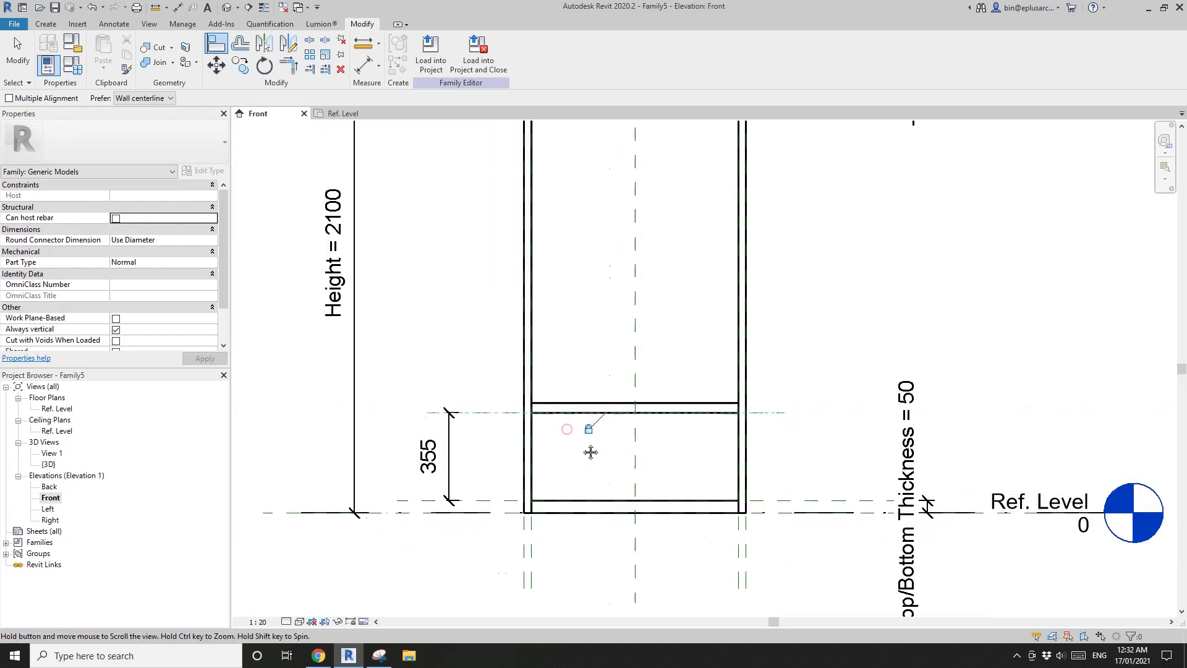
{"action": "key", "text": "Escape"}
Array the shelf panel upward as a grouped, associated linear array of 2, placing the last copy about 1260 mm away, below the upper shelf plane.
{"action": "scroll", "coordinate": [476, 454], "scroll_direction": "up", "scroll_amount": 3}
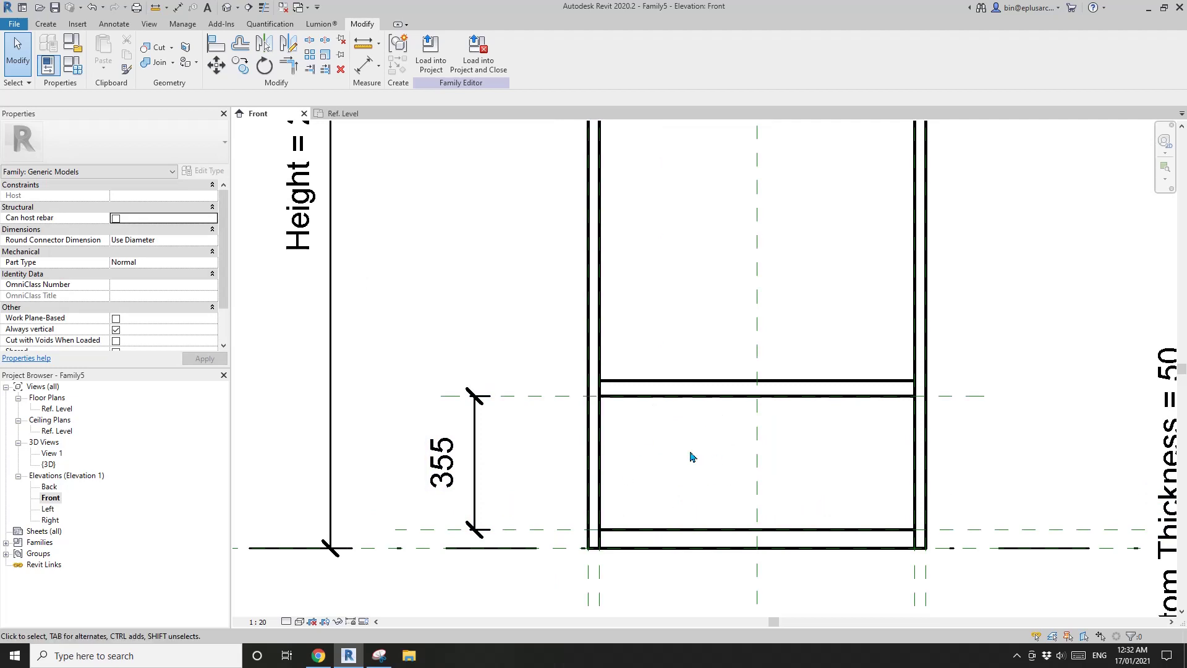
{"action": "middle_click_drag", "start_coordinate": [673, 460], "coordinate": [659, 453]}
{"action": "scroll", "coordinate": [659, 460], "scroll_direction": "down", "scroll_amount": 4}
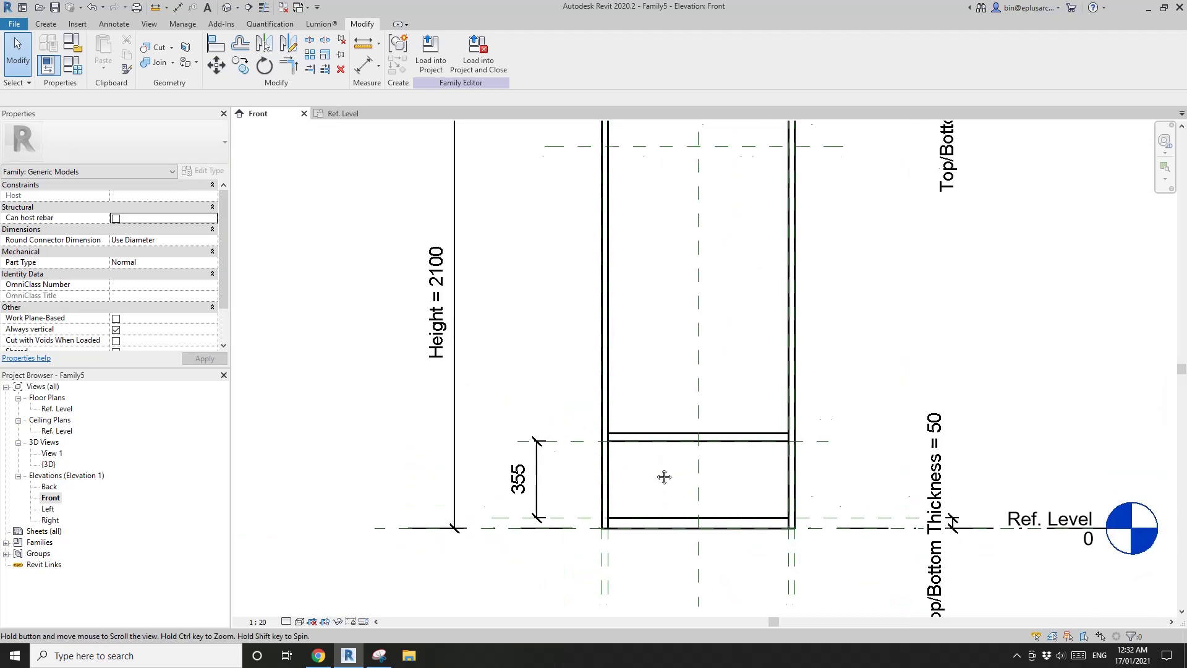
{"action": "left_click", "coordinate": [659, 477]}
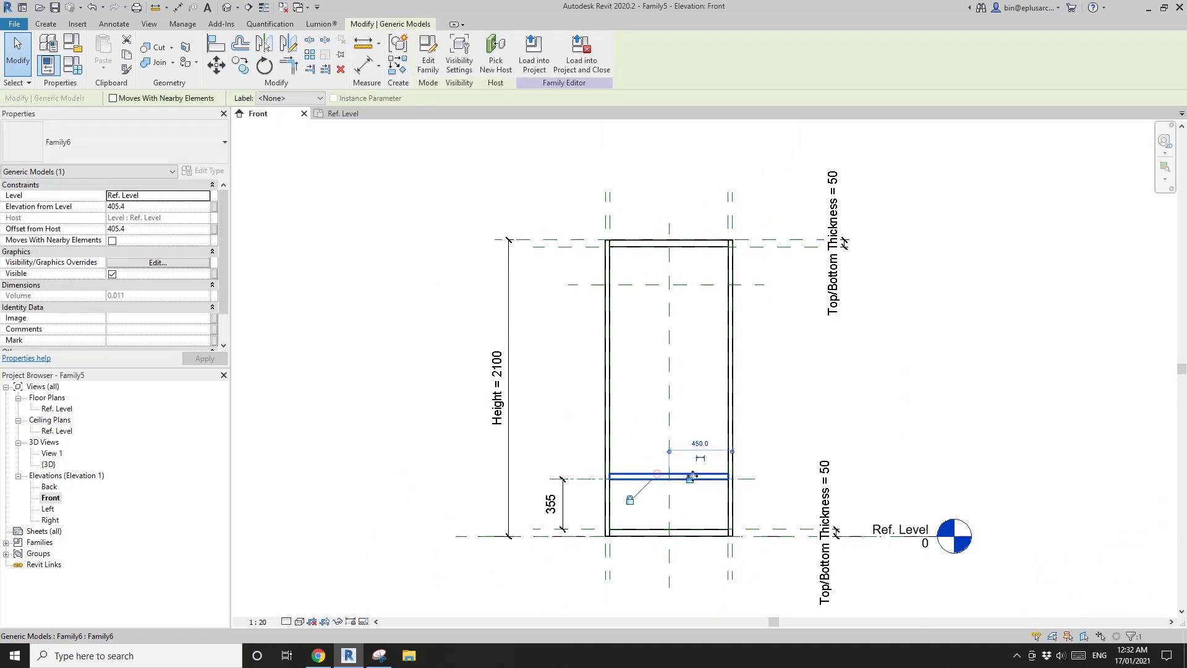
{"action": "scroll", "coordinate": [657, 480], "scroll_direction": "up", "scroll_amount": 2}
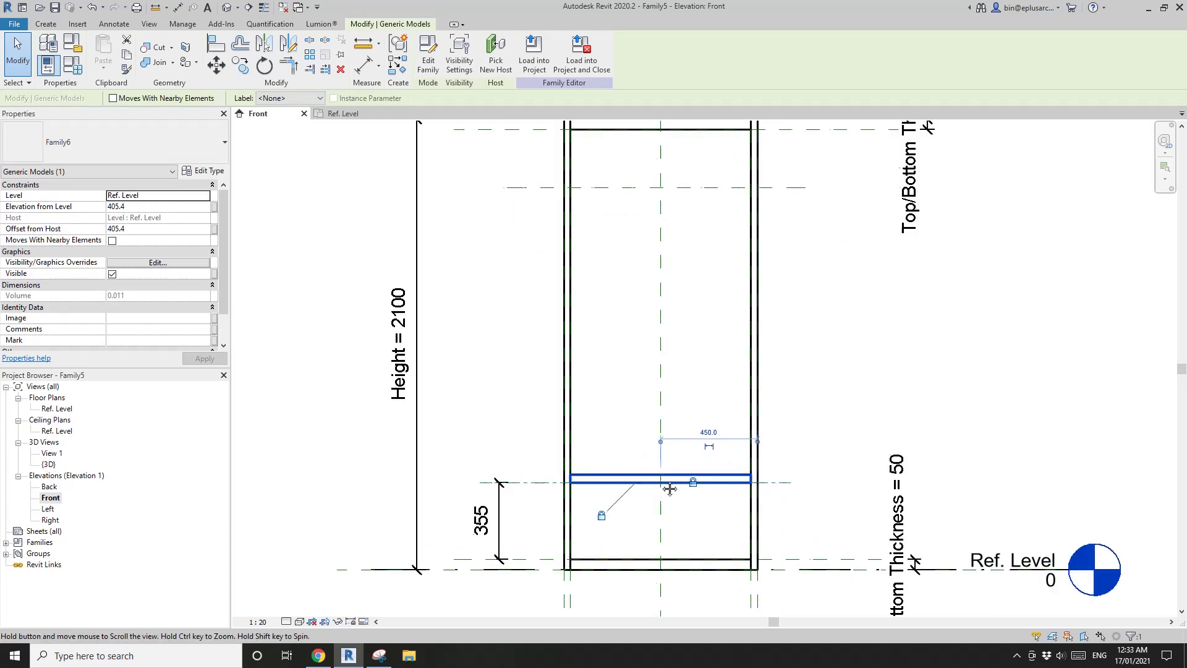
{"action": "key", "text": "a"}
{"action": "key", "text": "r"}
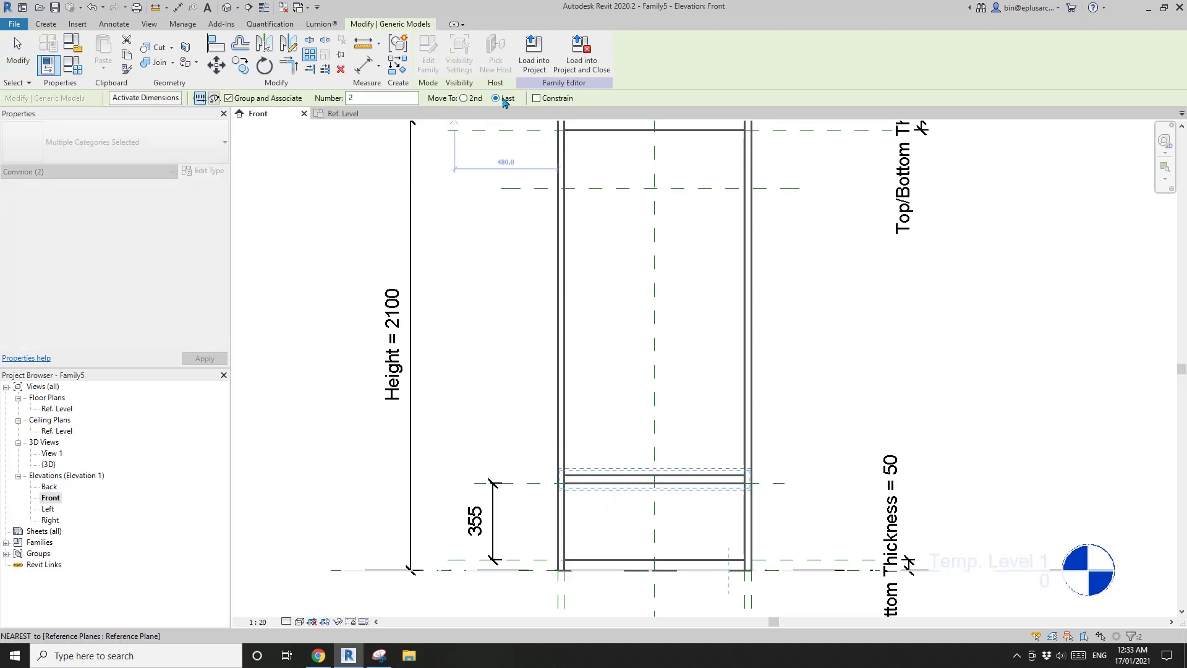
{"action": "left_click", "coordinate": [653, 477]}
{"action": "scroll", "coordinate": [673, 210], "scroll_direction": "up", "scroll_amount": 2}
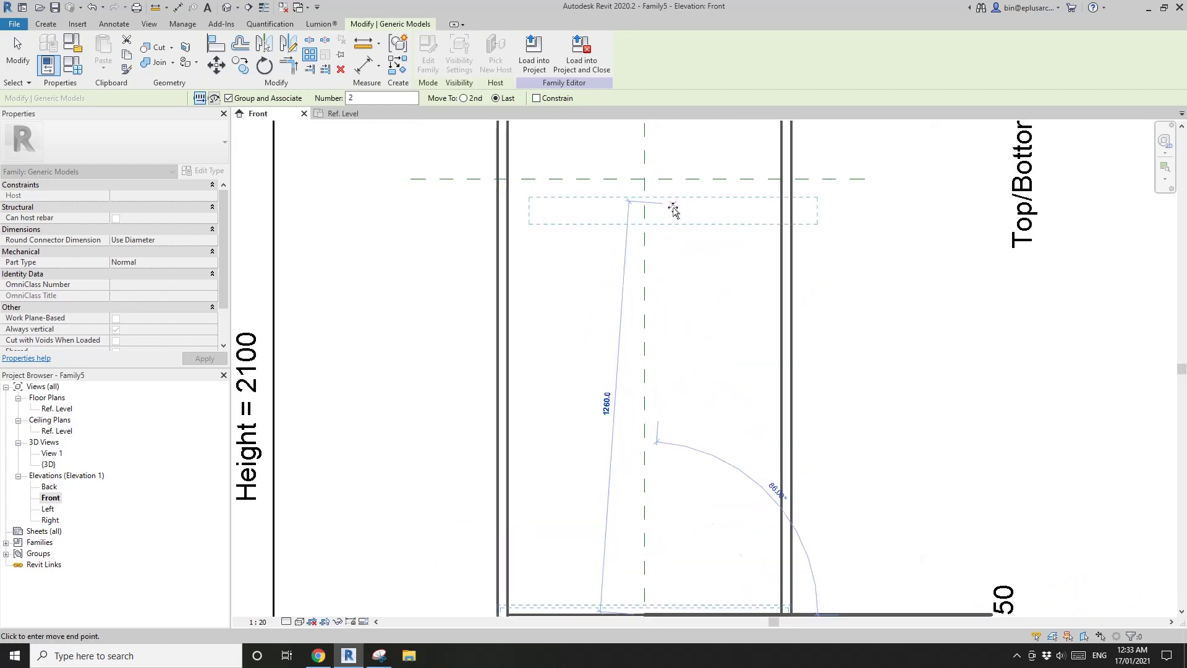
{"action": "scroll", "coordinate": [675, 222], "scroll_direction": "up", "scroll_amount": 2}
{"action": "scroll", "coordinate": [699, 238], "scroll_direction": "down", "scroll_amount": 1}
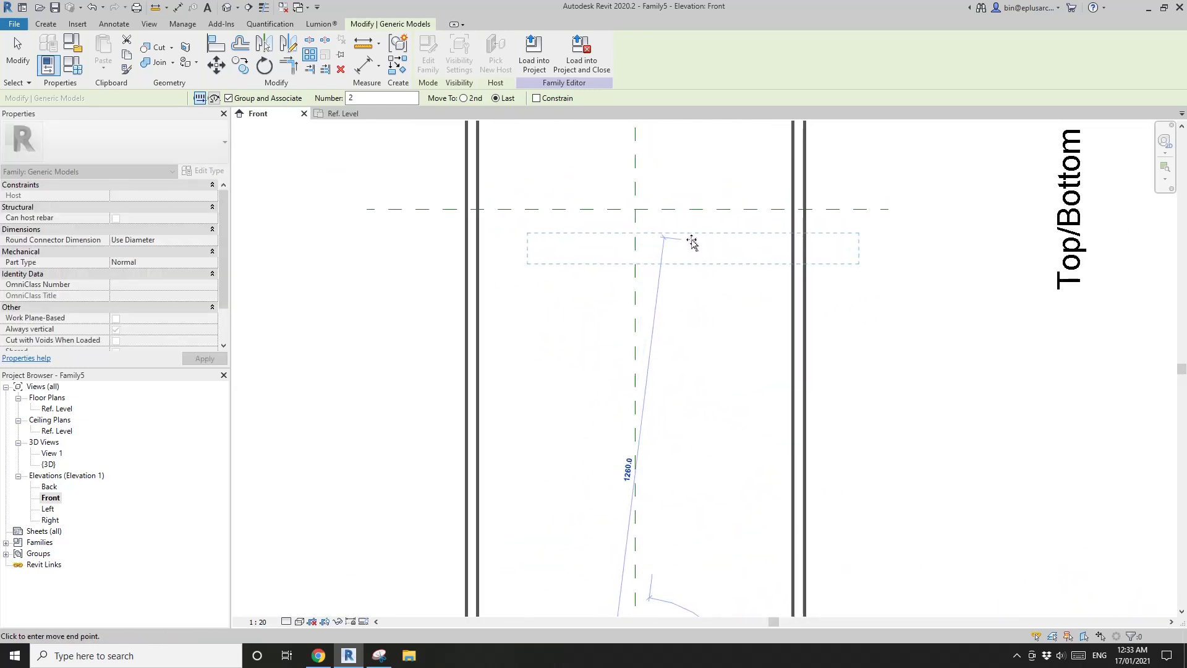
{"action": "left_click", "coordinate": [692, 241]}
{"action": "scroll", "coordinate": [677, 272], "scroll_direction": "down", "scroll_amount": 3}
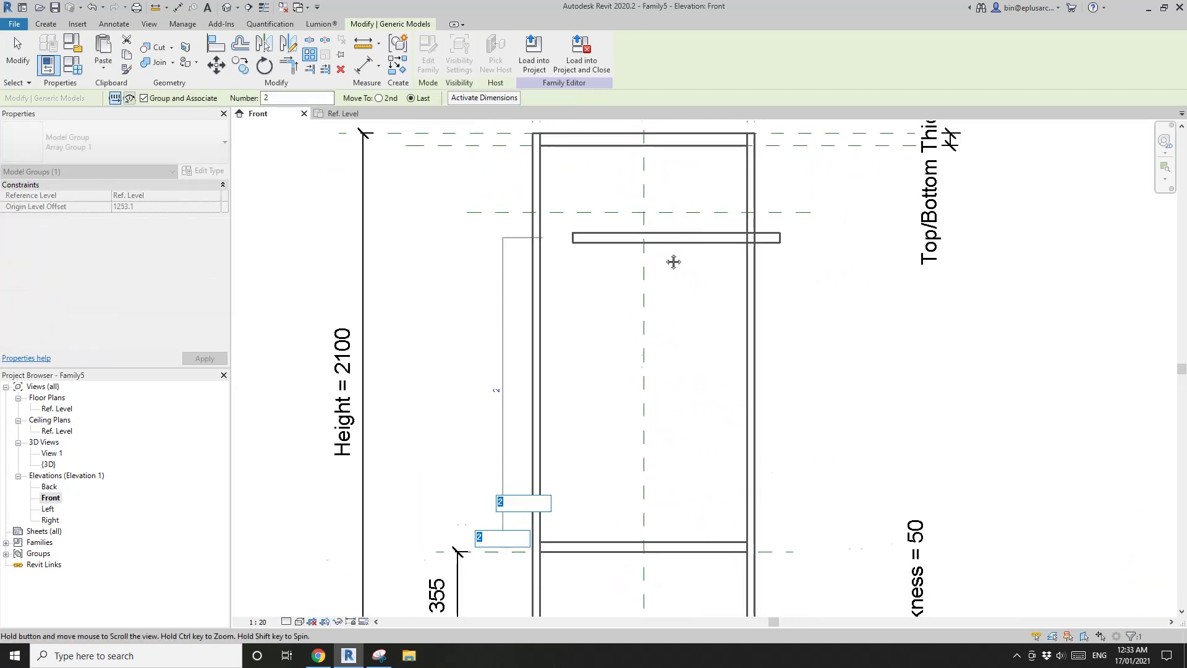
{"action": "left_click", "coordinate": [864, 285]}
{"action": "middle_click_drag", "start_coordinate": [758, 287], "coordinate": [755, 312]}
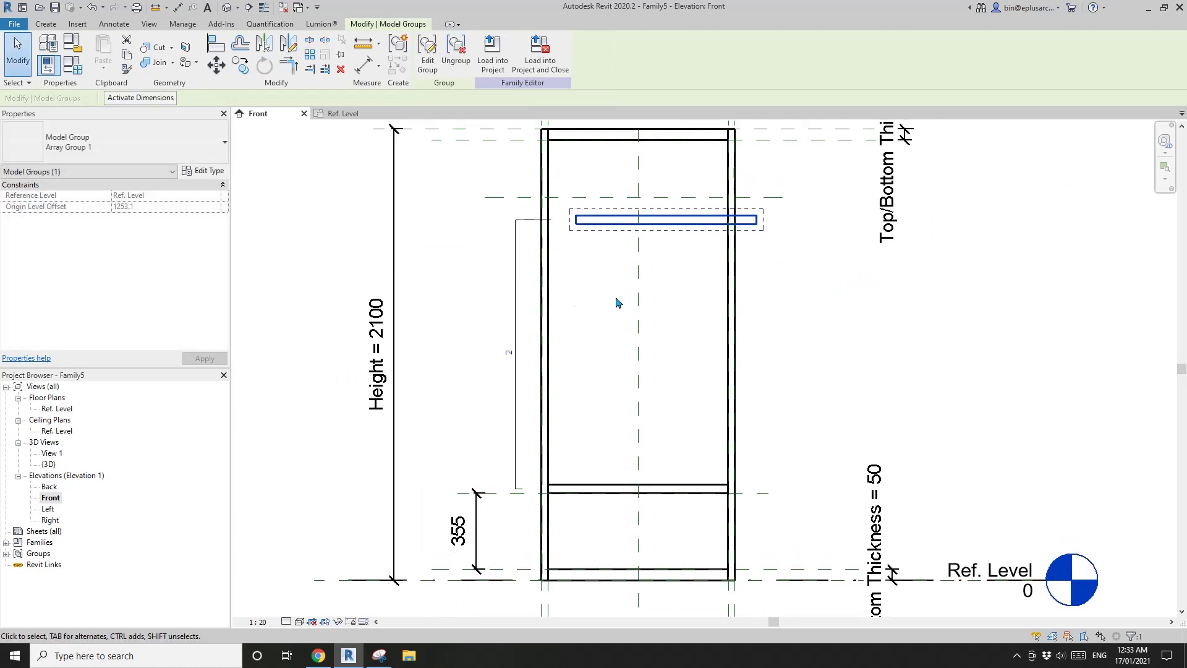
{"action": "middle_click_drag", "start_coordinate": [616, 338], "coordinate": [610, 359]}
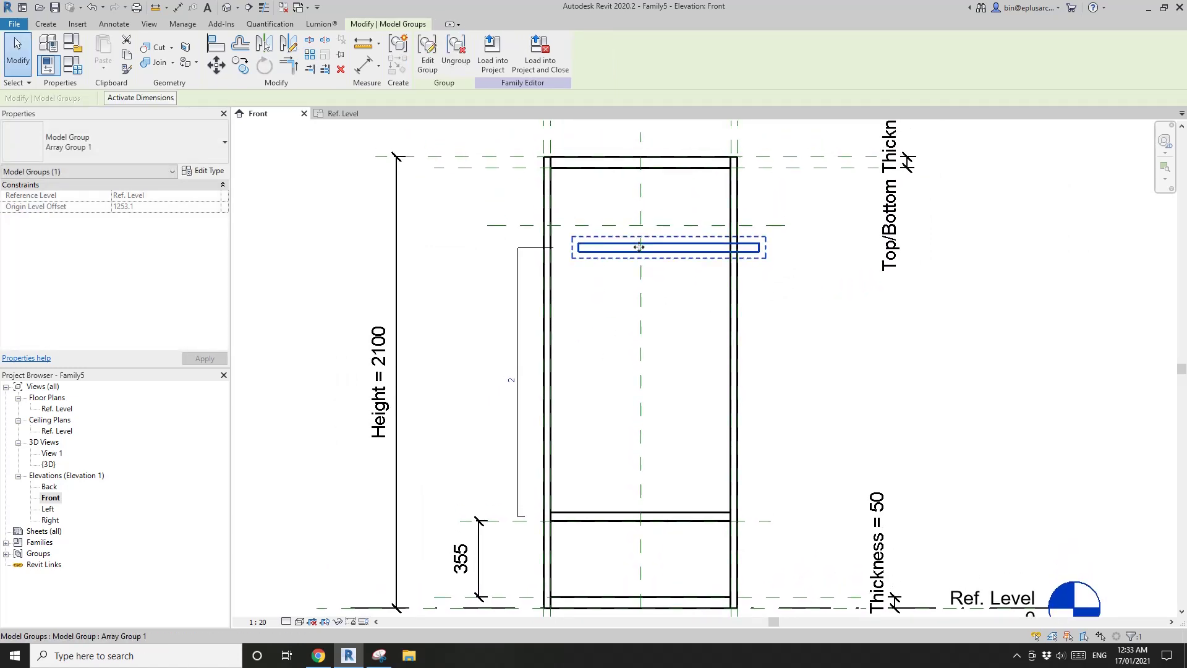
{"action": "middle_click_drag", "start_coordinate": [641, 284], "coordinate": [641, 287]}
{"action": "key", "text": "Escape"}
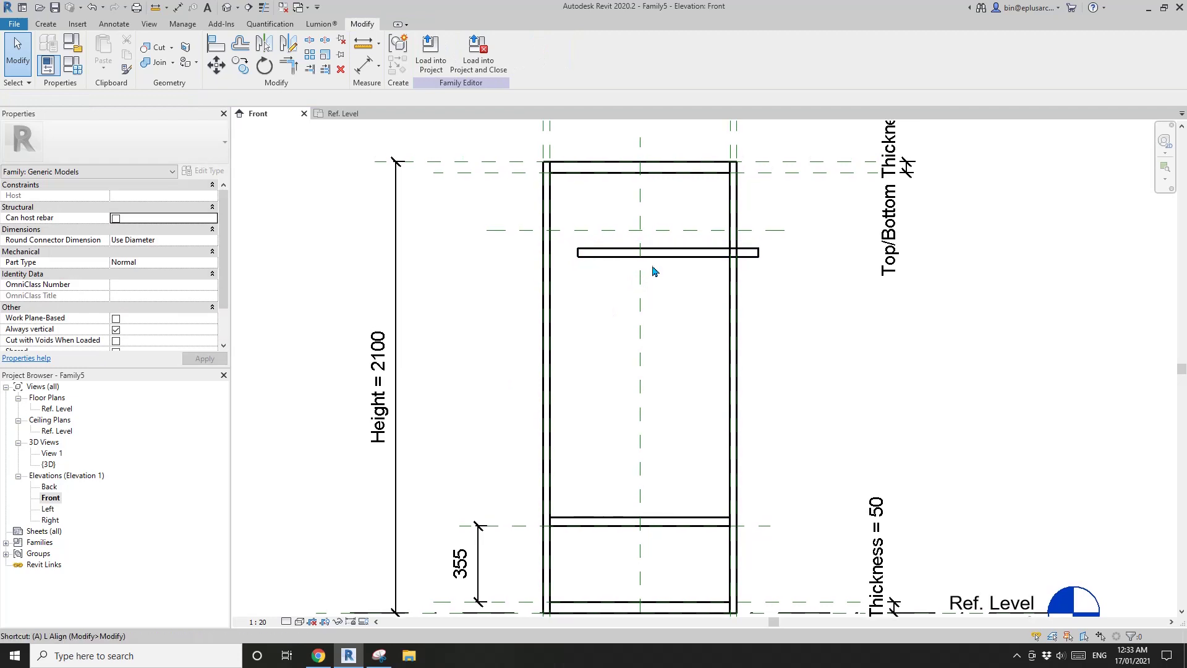
Dimension the distance from the upper shelf reference plane to the reference plane at the top board's underside.
{"action": "key", "text": "a"}
{"action": "key", "text": "l"}
{"action": "scroll", "coordinate": [604, 252], "scroll_direction": "up", "scroll_amount": 2}
{"action": "middle_click_drag", "start_coordinate": [569, 246], "coordinate": [629, 264]}
{"action": "scroll", "coordinate": [608, 268], "scroll_direction": "down", "scroll_amount": 3}
{"action": "key", "text": "d"}
{"action": "key", "text": "i"}
{"action": "left_click", "coordinate": [598, 242]}
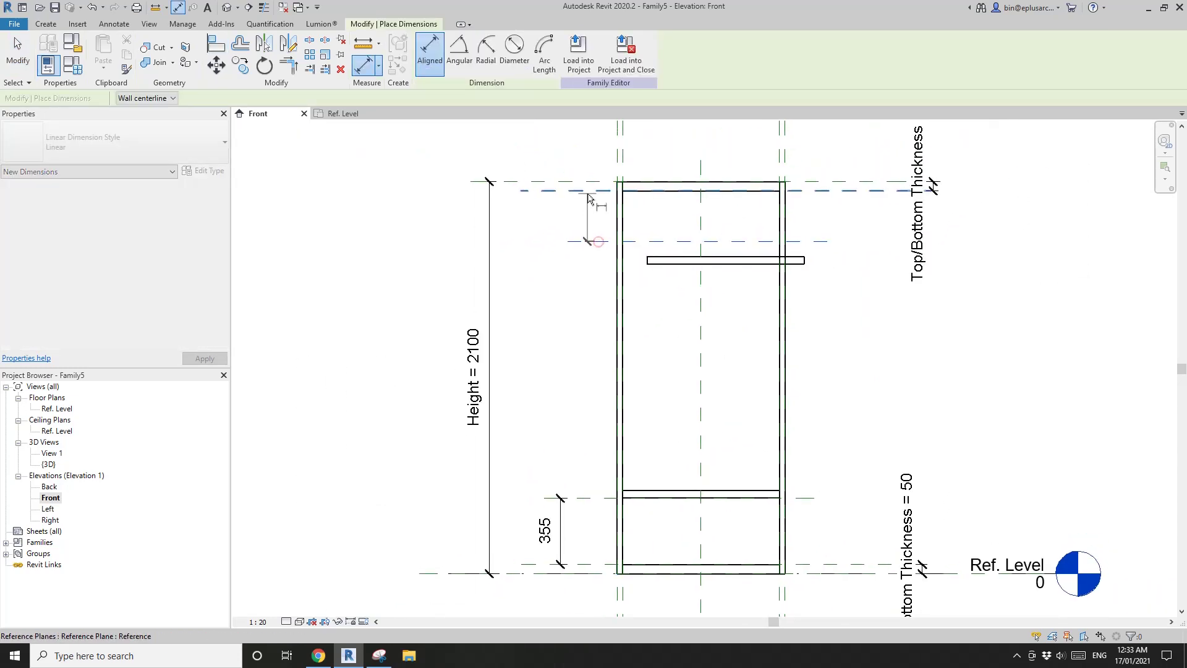
{"action": "left_click", "coordinate": [587, 192]}
{"action": "left_click", "coordinate": [561, 211]}
{"action": "key", "text": "Escape"}
{"action": "key", "text": "Escape"}
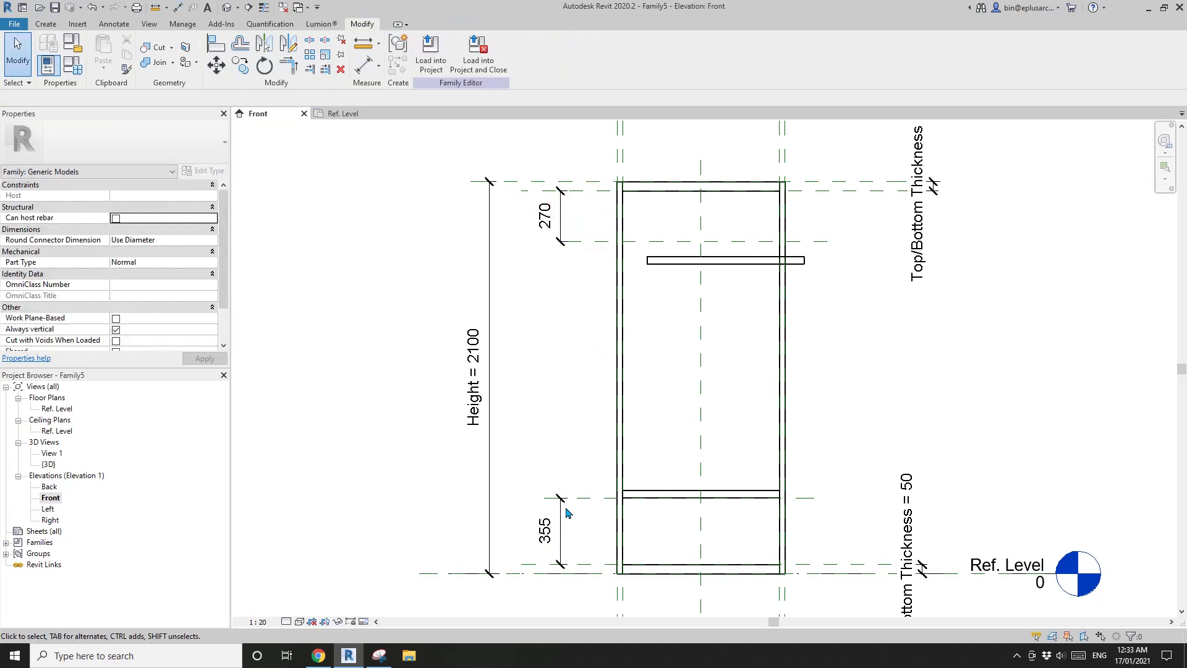
Label both shelf distance dimensions with a new family type parameter named Spacing.
{"action": "left_click", "coordinate": [564, 499]}
{"action": "left_click", "coordinate": [561, 229], "text": "ctrl"}
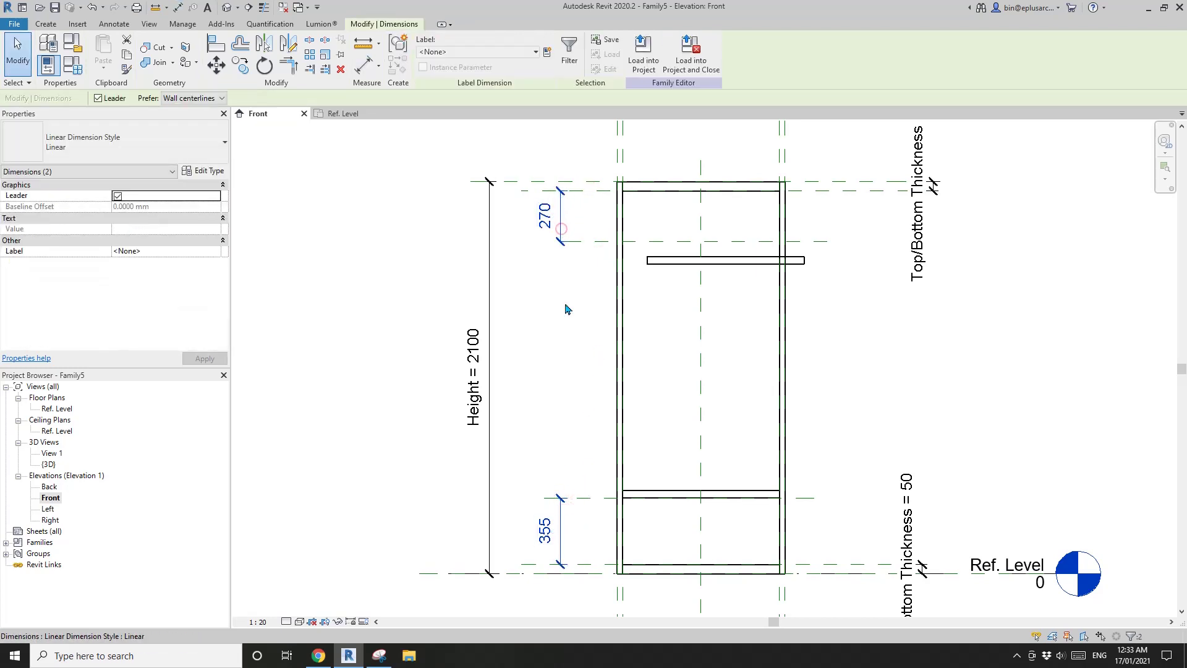
{"action": "left_click", "coordinate": [547, 54]}
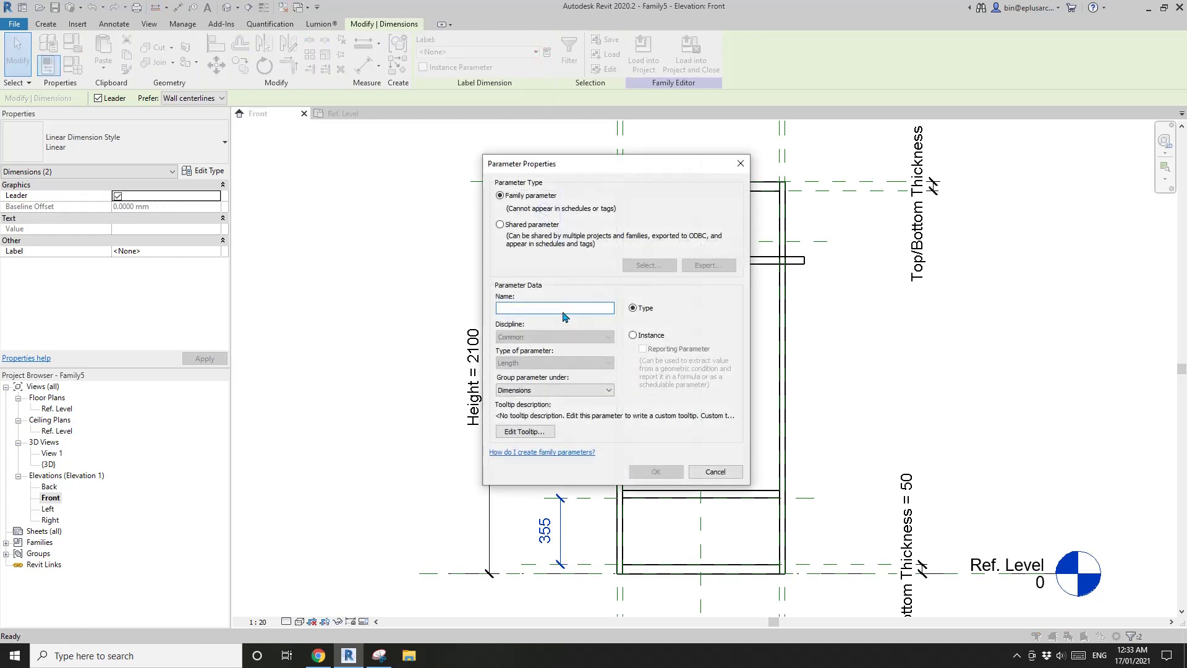
{"action": "type", "text": "Spacing"}
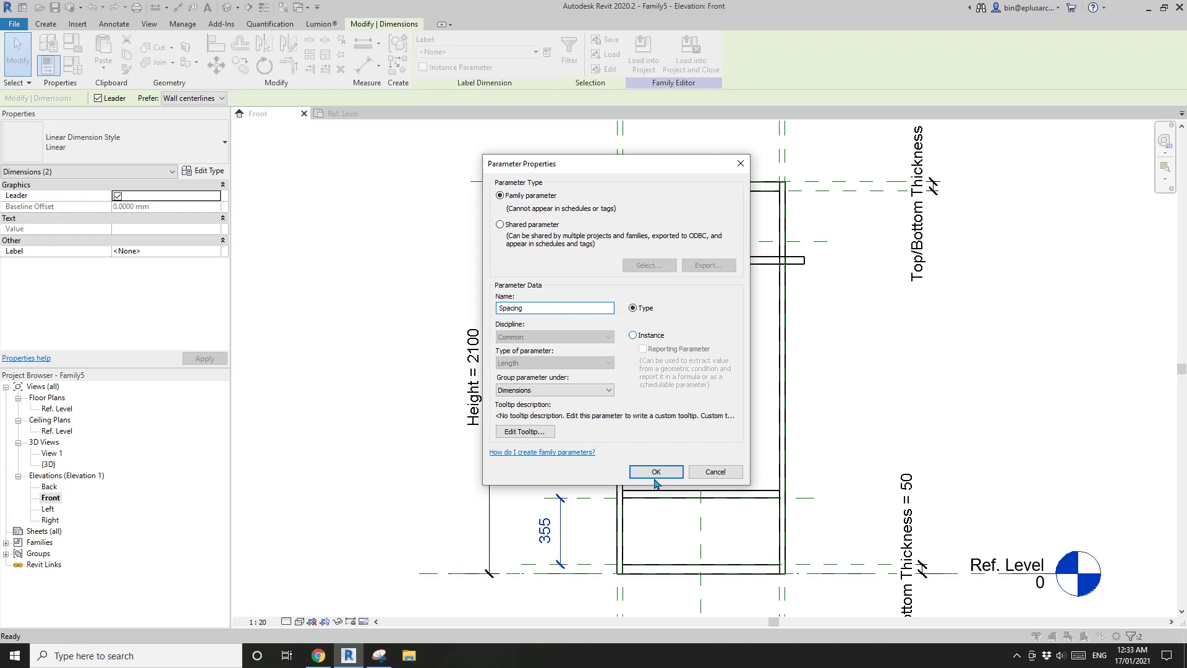
{"action": "left_click", "coordinate": [656, 472]}
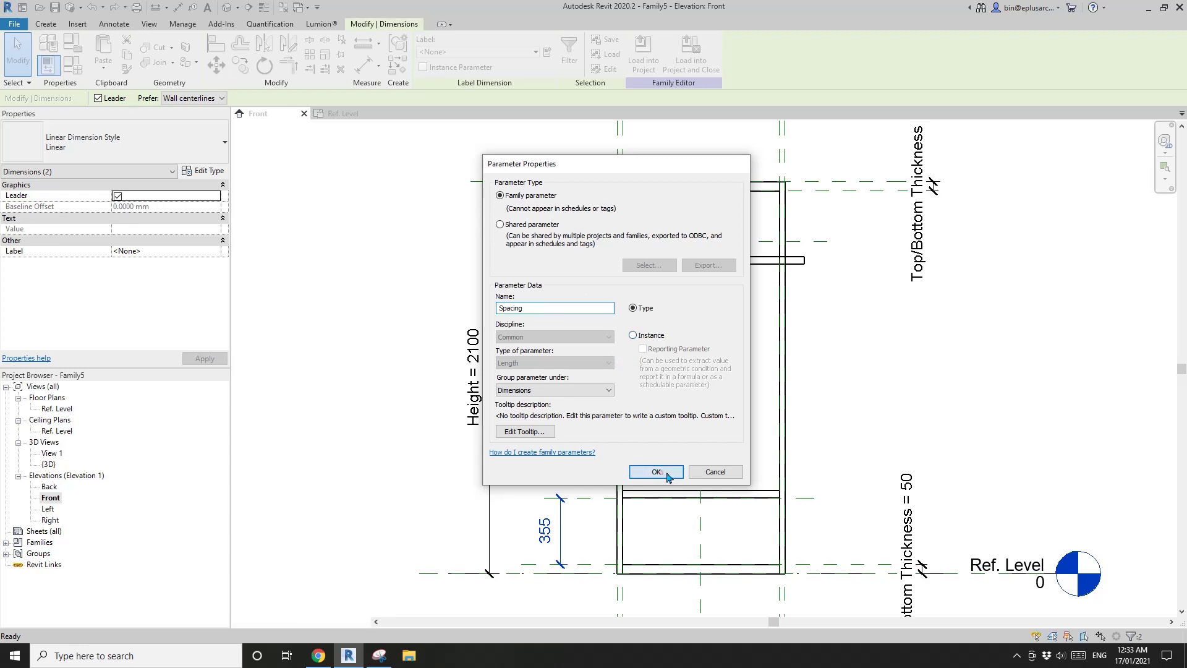
{"action": "left_click", "coordinate": [683, 341]}
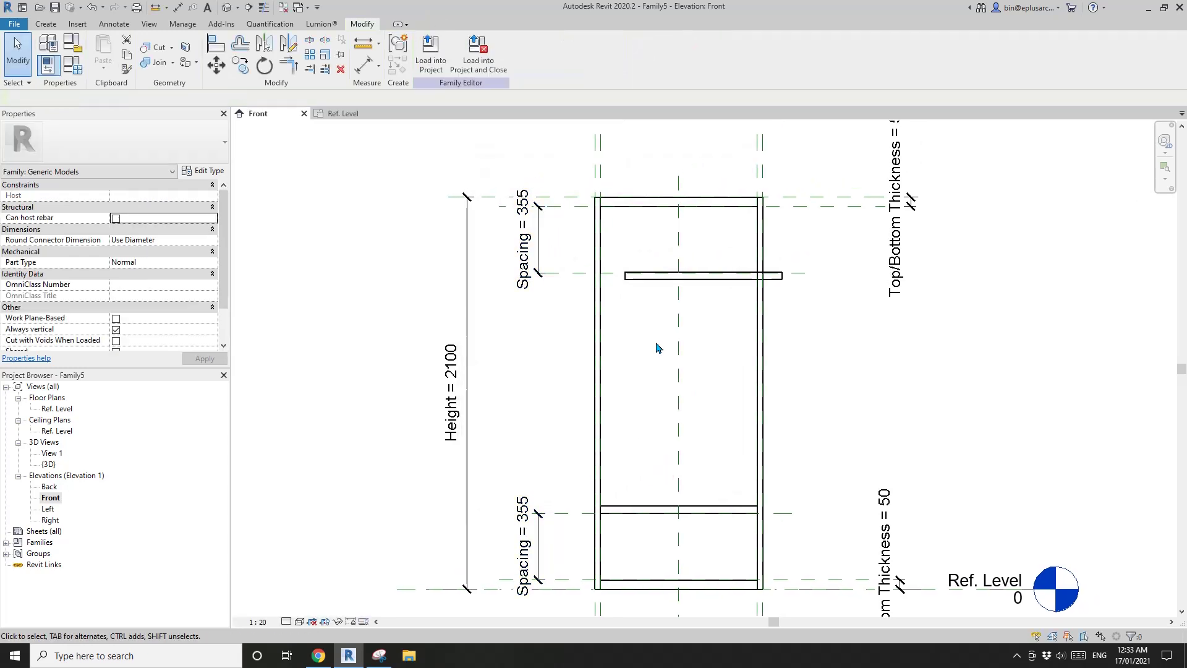
Align the upper arrayed panel's top edge with the upper shelf reference plane and lock the alignment.
{"action": "left_click", "coordinate": [664, 280]}
{"action": "scroll", "coordinate": [673, 274], "scroll_direction": "up", "scroll_amount": 2}
{"action": "key", "text": "Escape"}
{"action": "key", "text": "a"}
{"action": "key", "text": "l"}
{"action": "key", "text": "a"}
{"action": "key", "text": "l"}
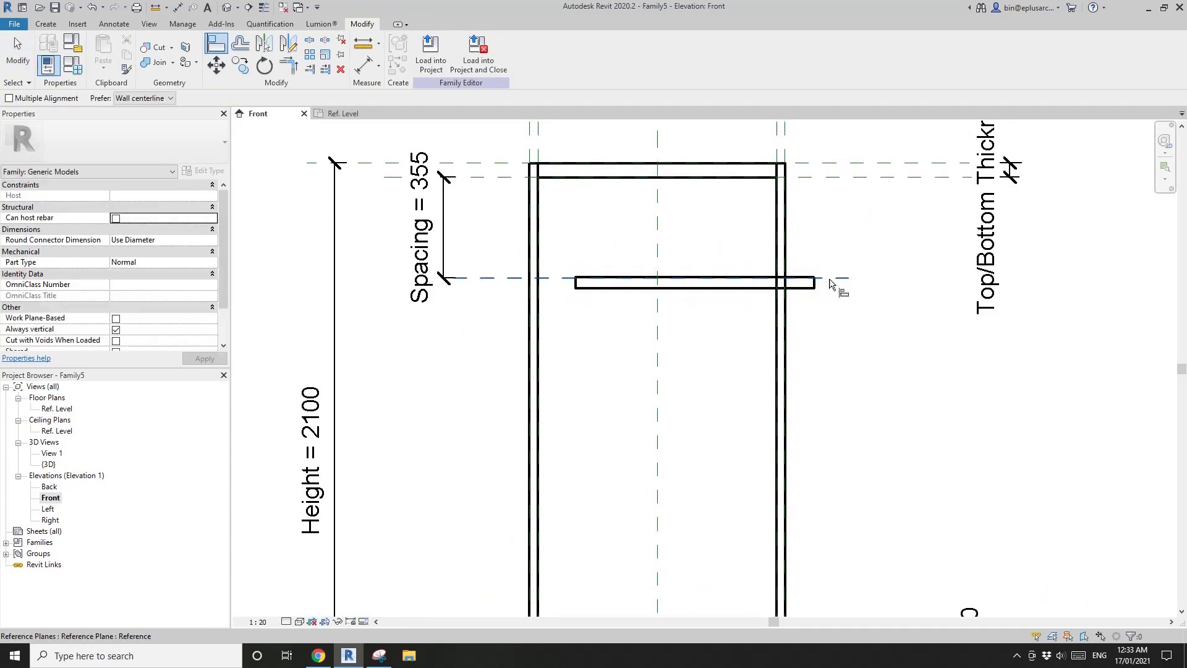
{"action": "left_click", "coordinate": [833, 279]}
{"action": "left_click", "coordinate": [605, 277]}
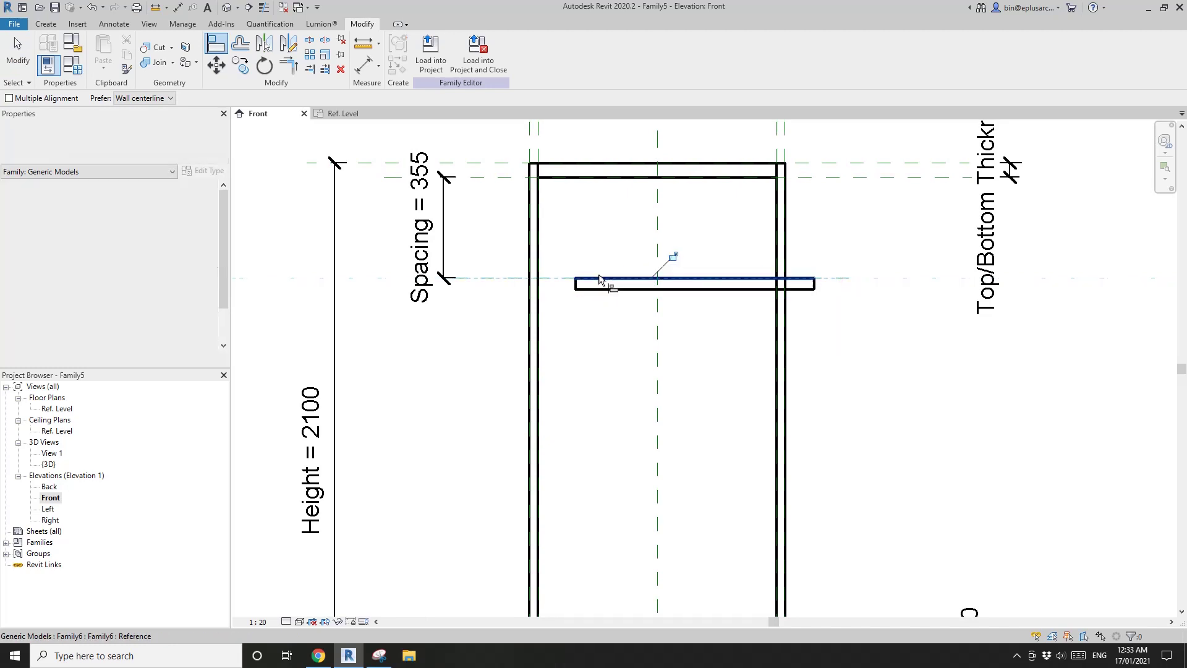
{"action": "left_click", "coordinate": [673, 257]}
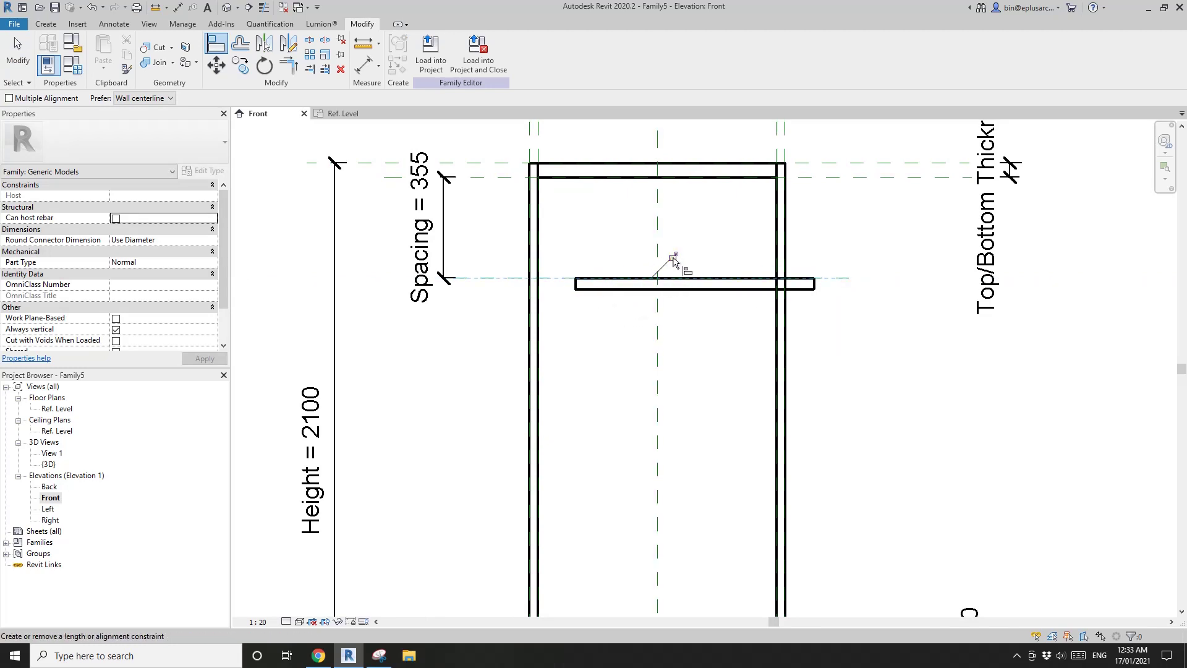
{"action": "scroll", "coordinate": [621, 282], "scroll_direction": "down", "scroll_amount": 1}
{"action": "middle_click_drag", "start_coordinate": [623, 303], "coordinate": [618, 277]}
{"action": "key", "text": "Escape"}
Align the upper arrayed panel's Center (Left/Right) reference with the bookcase's vertical centre plane.
{"action": "key", "text": "a"}
{"action": "key", "text": "l"}
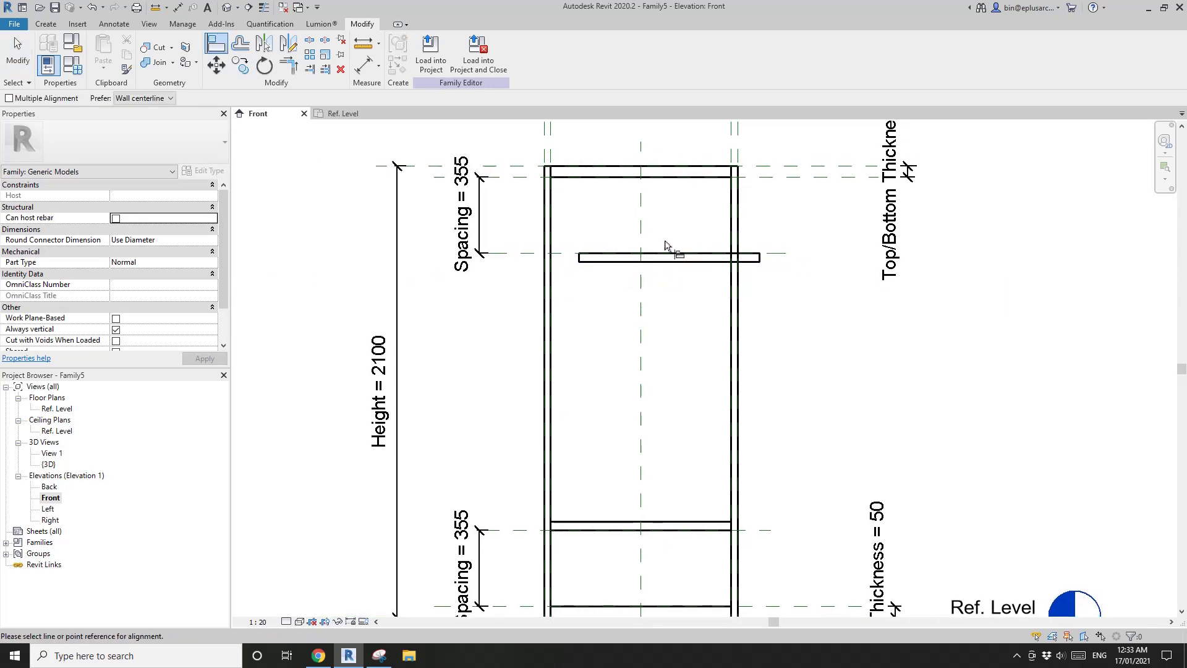
{"action": "left_click", "coordinate": [642, 222]}
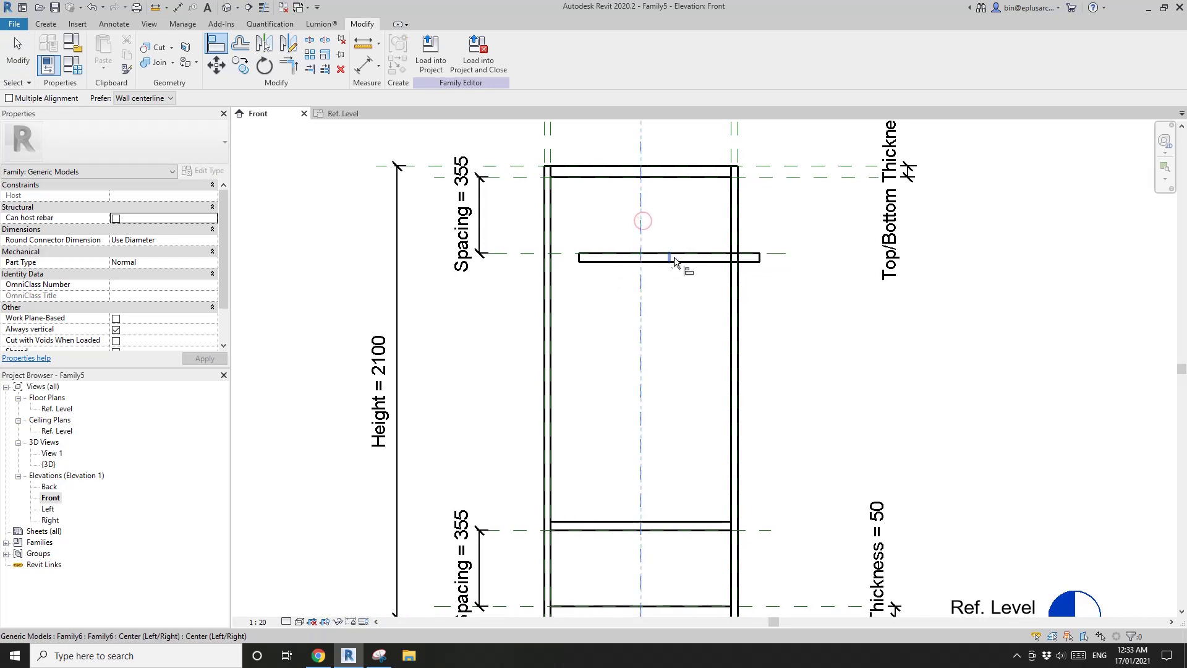
{"action": "left_click", "coordinate": [668, 257]}
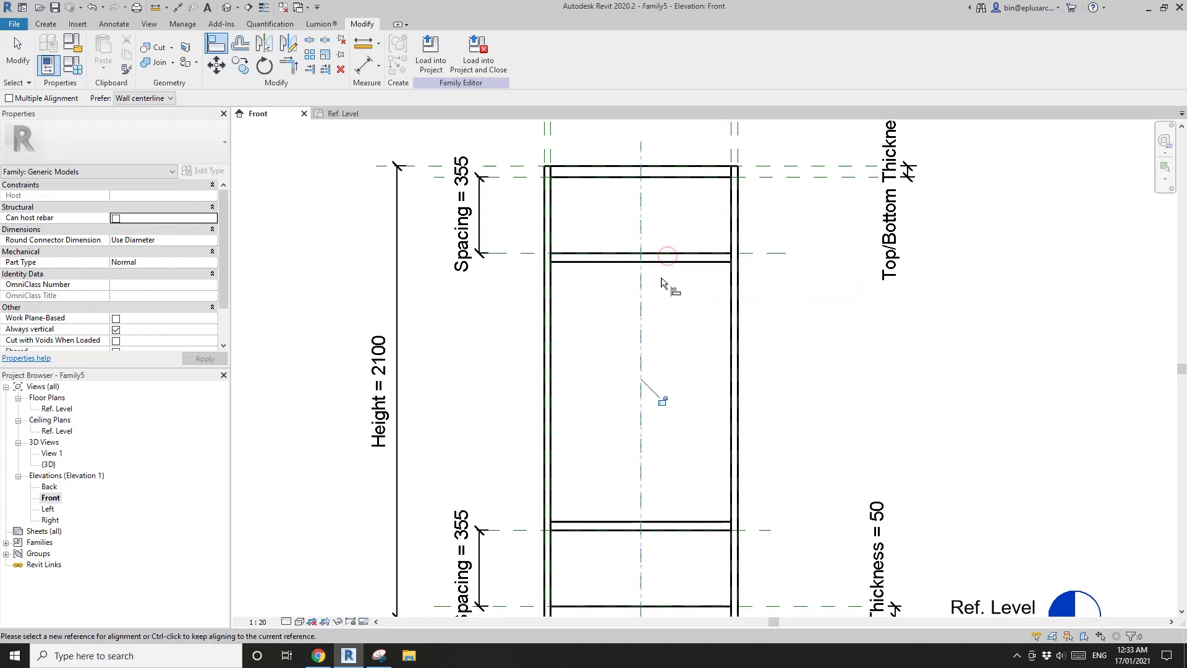
{"action": "scroll", "coordinate": [704, 313], "scroll_direction": "down", "scroll_amount": 2}
{"action": "key", "text": "Escape"}
{"action": "mouse_move", "coordinate": [704, 313]}
{"action": "middle_mouse_down"}
{"action": "mouse_move", "coordinate": [703, 280]}
{"action": "mouse_move", "coordinate": [695, 304]}
{"action": "middle_mouse_up"}
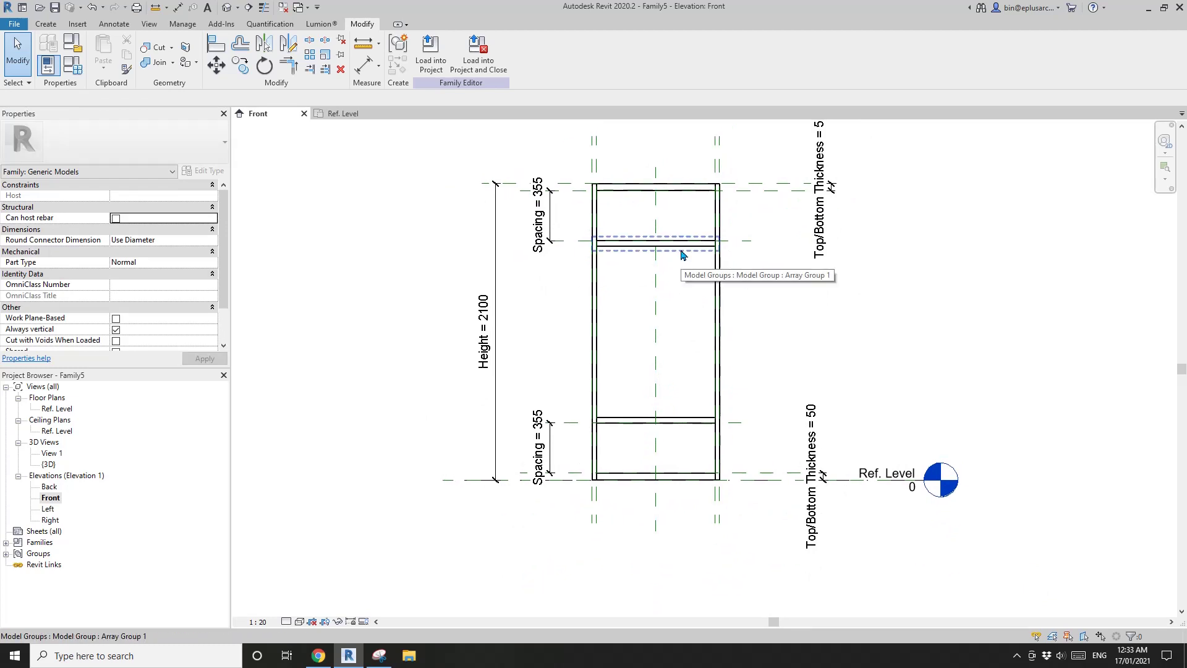
{"action": "middle_click_drag", "start_coordinate": [651, 284], "coordinate": [648, 296]}
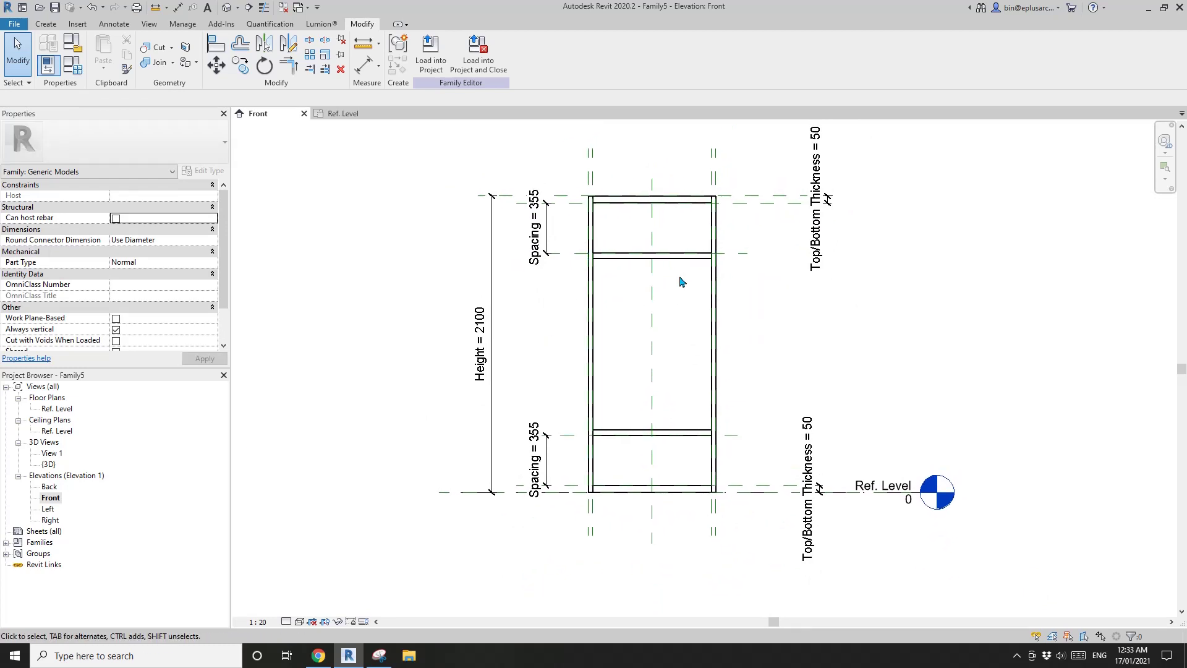
In the Ref. Level floor plan, nudge the upper panel's array group forward so it projects beyond the bookcase's front edge.
{"action": "double_click", "coordinate": [57, 409]}
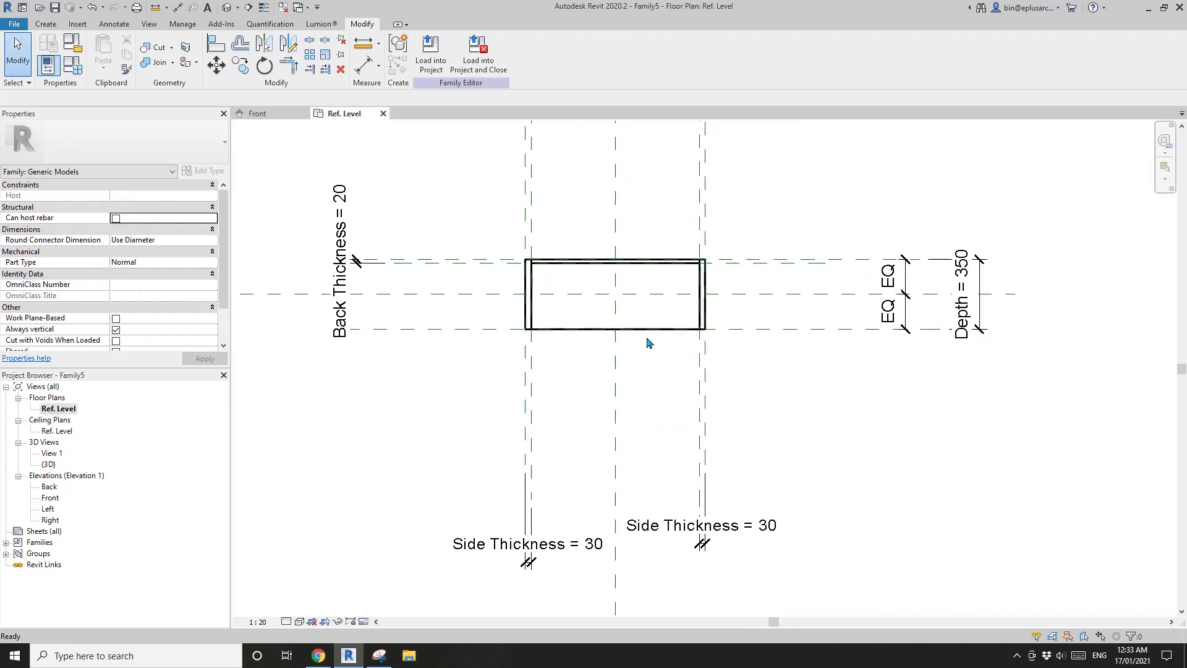
{"action": "left_click", "coordinate": [654, 331]}
{"action": "middle_click_drag", "start_coordinate": [640, 361], "coordinate": [637, 367]}
{"action": "left_click", "coordinate": [638, 368]}
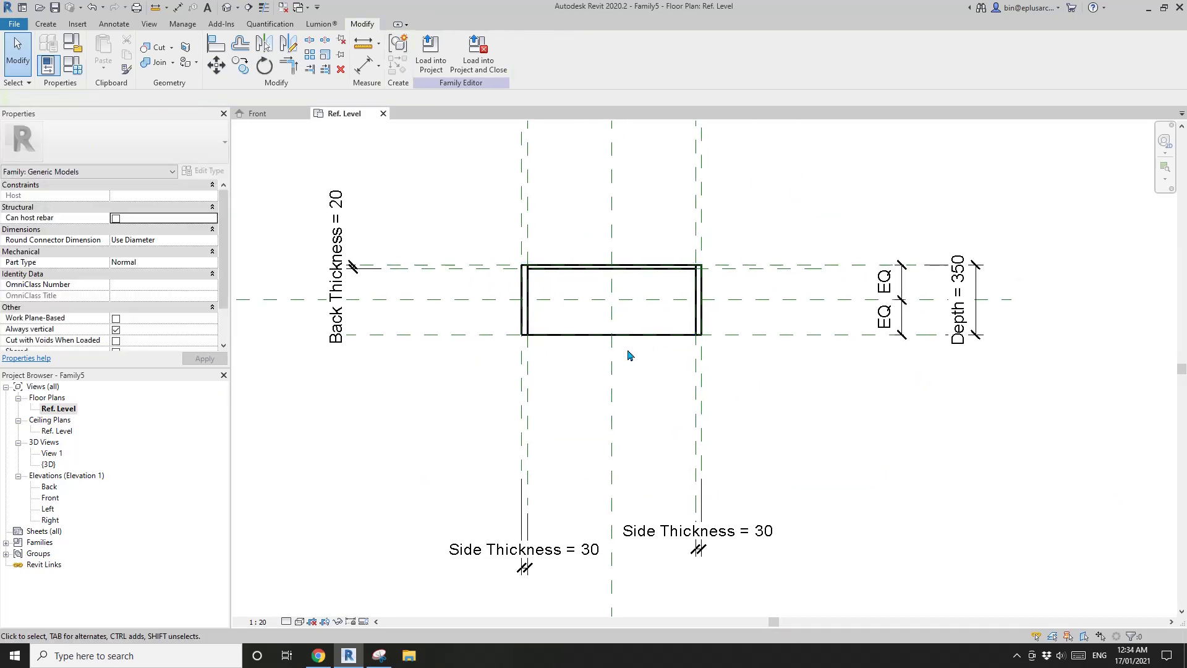
{"action": "scroll", "coordinate": [629, 354], "scroll_direction": "up", "scroll_amount": 1}
{"action": "left_click", "coordinate": [636, 340]}
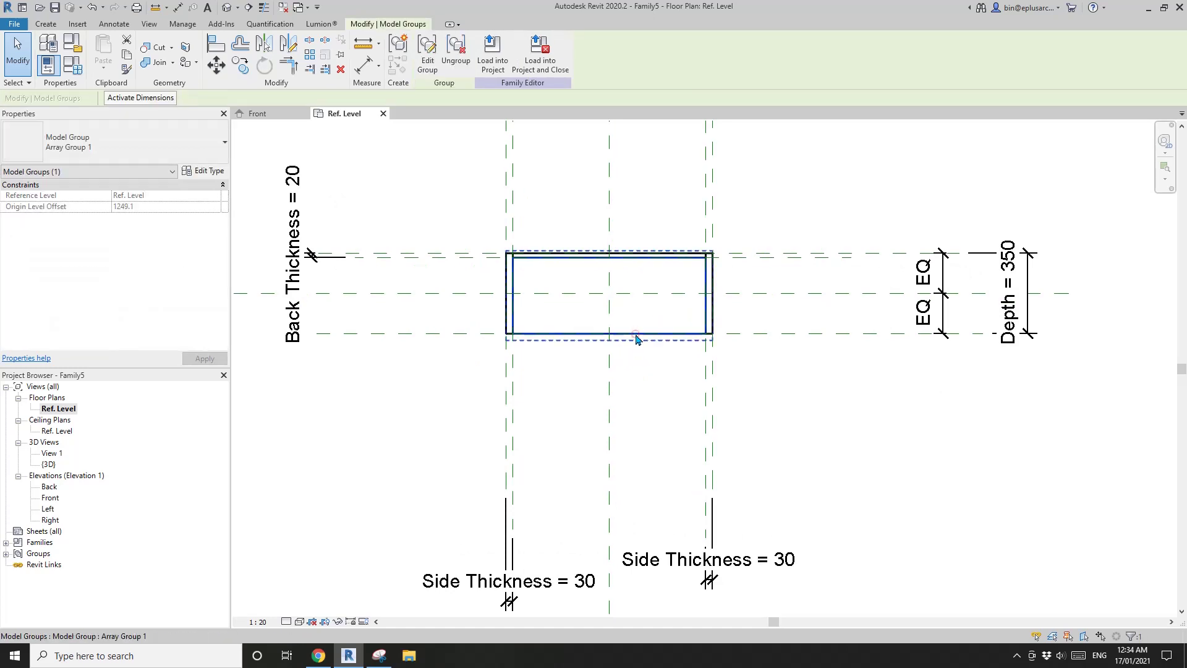
{"action": "middle_click_drag", "start_coordinate": [662, 352], "coordinate": [655, 349]}
{"action": "key", "text": "Down"}
{"action": "key", "text": "Down"}
{"action": "key", "text": "Down"}
{"action": "key", "text": "Down"}
{"action": "key", "text": "Down"}
{"action": "key", "text": "Down"}
{"action": "key", "text": "Down"}
{"action": "key", "text": "Down"}
{"action": "key", "text": "Down"}
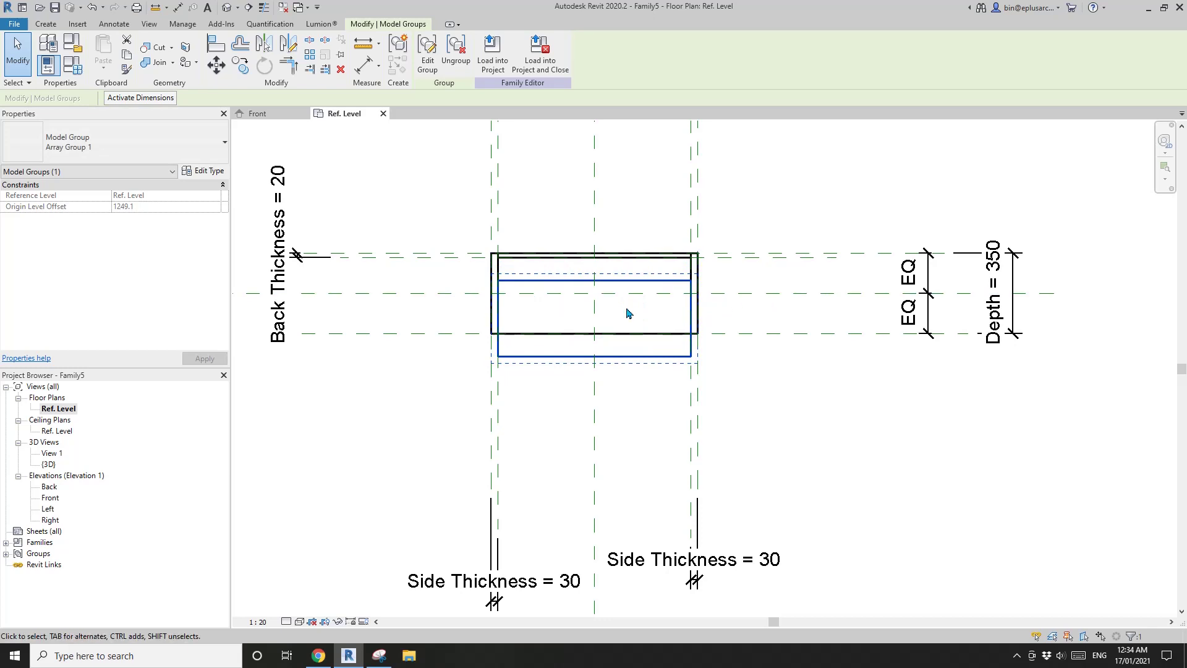
{"action": "scroll", "coordinate": [628, 313], "scroll_direction": "up", "scroll_amount": 1}
{"action": "key", "text": "Escape"}
{"action": "scroll", "coordinate": [704, 333], "scroll_direction": "up", "scroll_amount": 1}
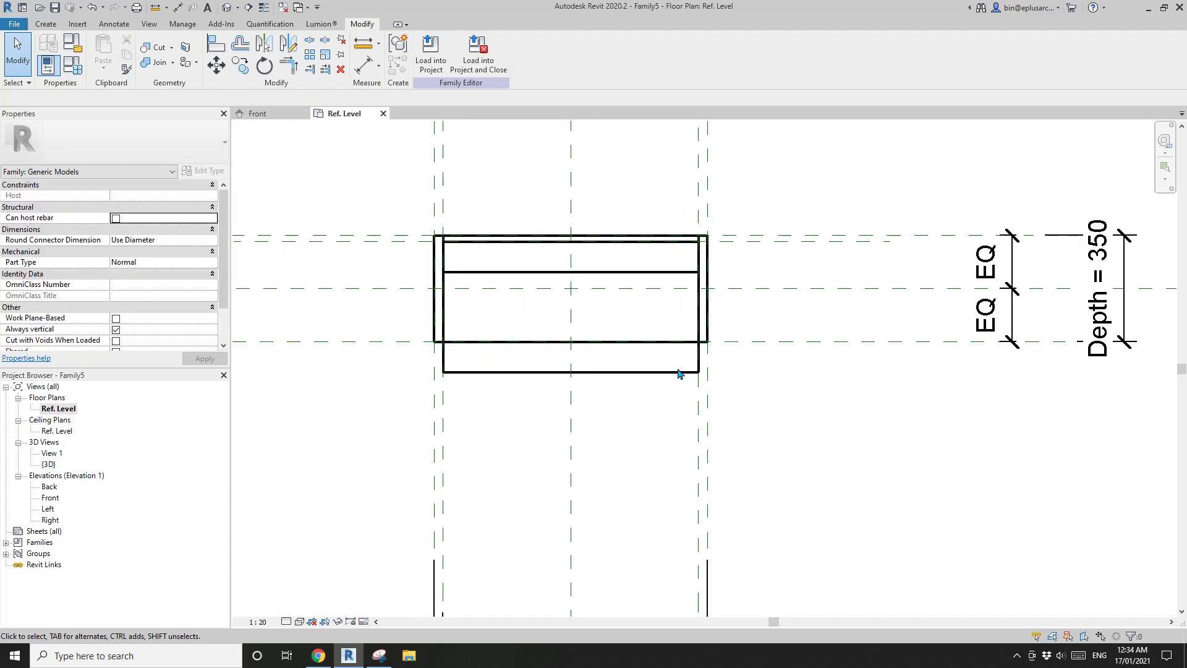
Align the upper arrayed panel's front edge with the bookcase's front reference plane in the floor plan.
{"action": "middle_click_drag", "start_coordinate": [673, 374], "coordinate": [659, 374]}
{"action": "key", "text": "a"}
{"action": "key", "text": "l"}
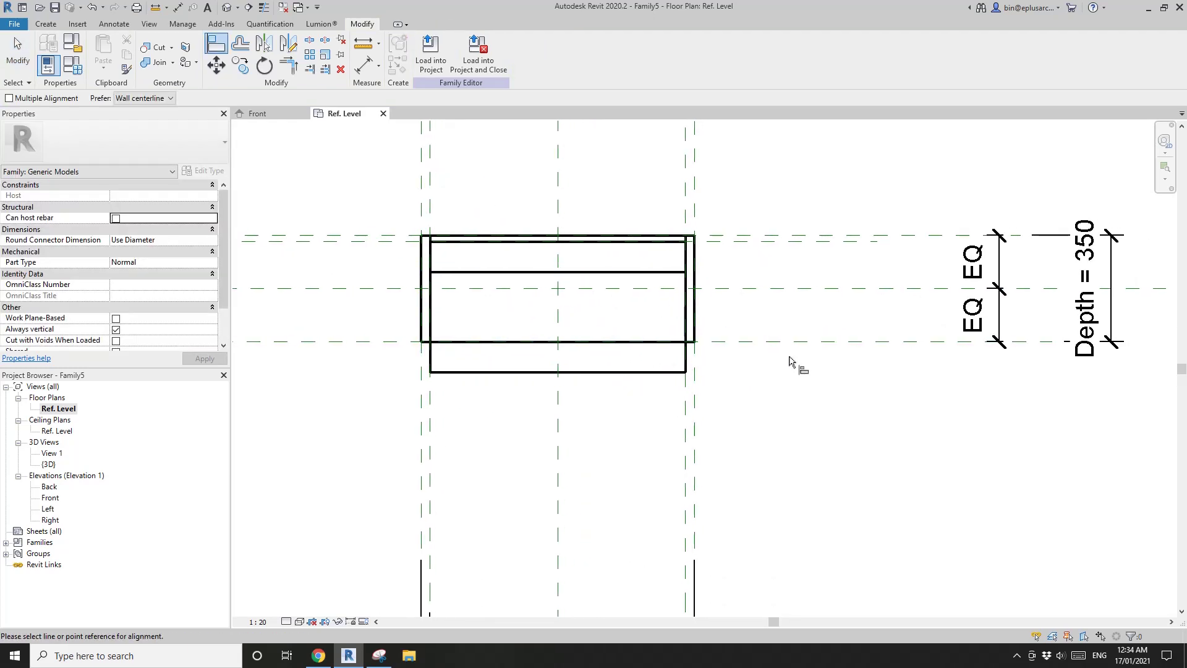
{"action": "left_click", "coordinate": [808, 344]}
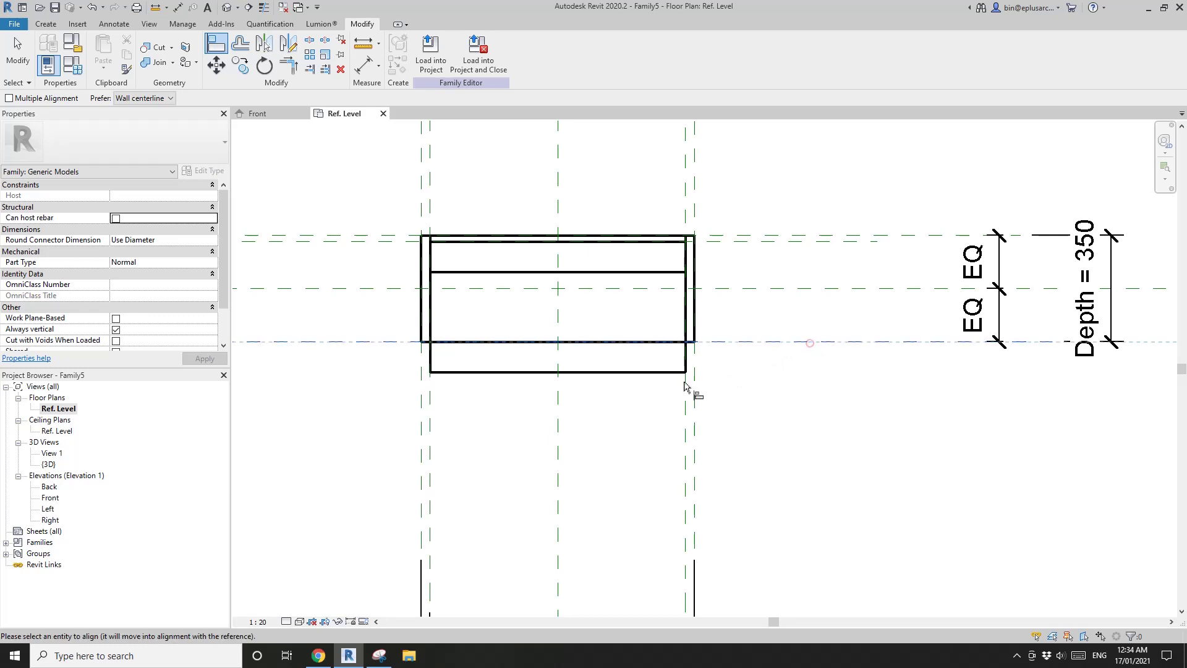
{"action": "left_click", "coordinate": [644, 372]}
{"action": "middle_click_drag", "start_coordinate": [646, 398], "coordinate": [654, 394]}
{"action": "scroll", "coordinate": [653, 394], "scroll_direction": "down", "scroll_amount": 2}
{"action": "key", "text": "Escape"}
{"action": "key", "text": "Escape"}
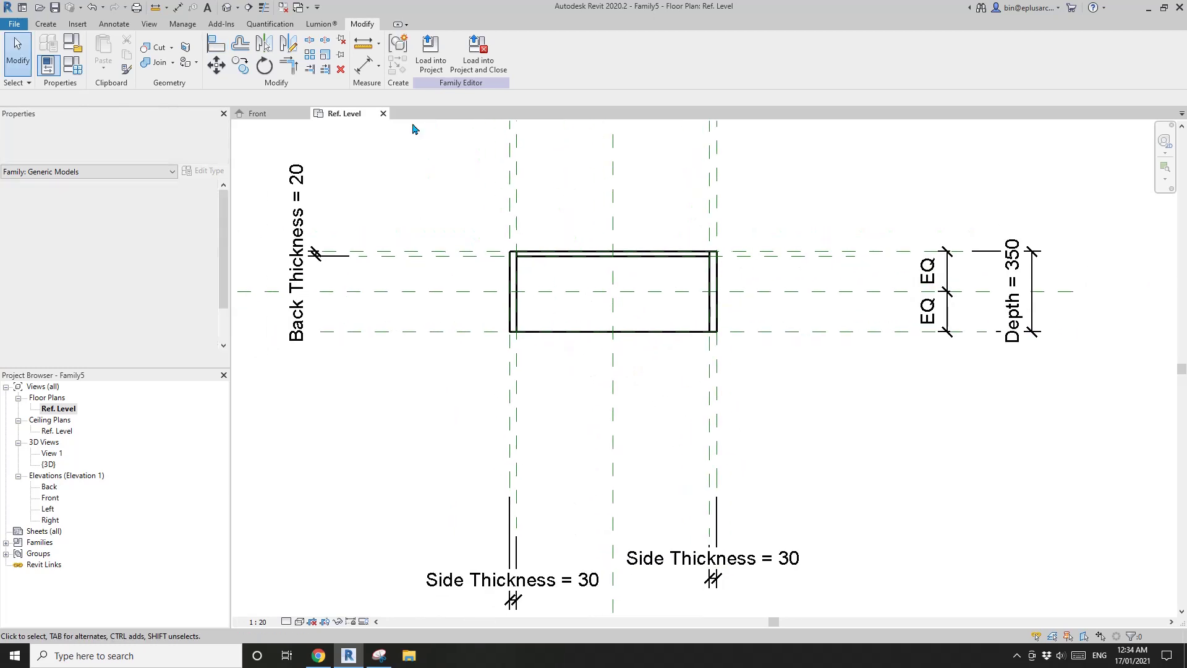
In the 3D view, label the shelf array's count with a new family type parameter named No.
{"action": "left_click", "coordinate": [231, 13]}
{"action": "middle_click_drag", "start_coordinate": [480, 228], "coordinate": [572, 268], "text": "shift"}
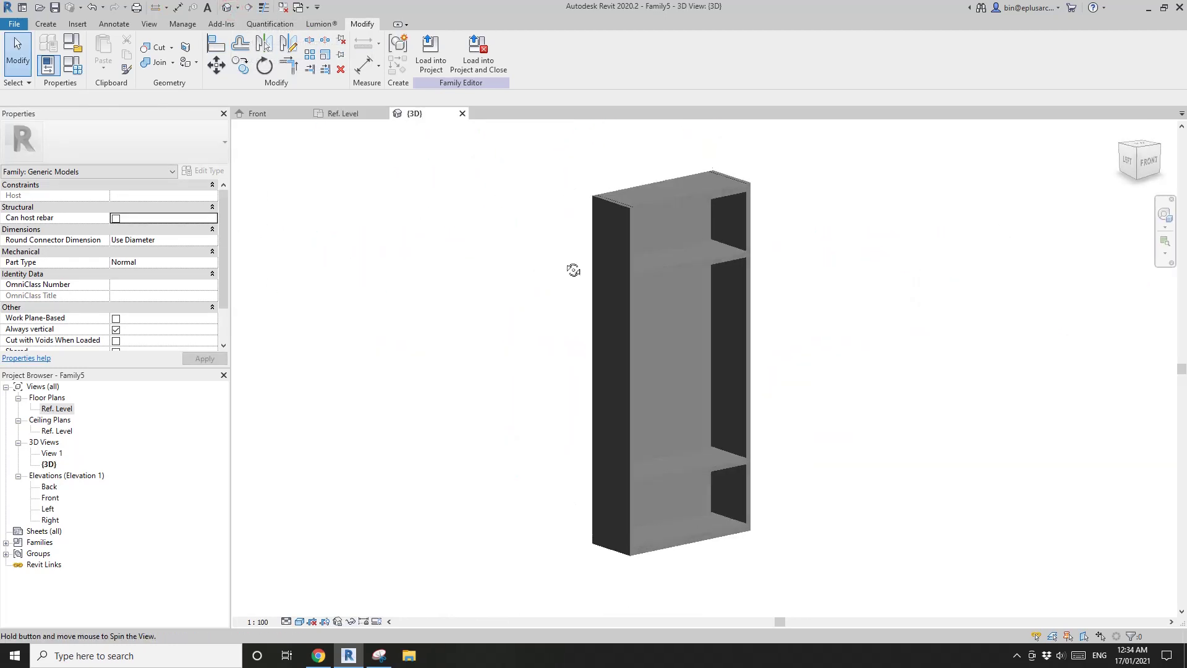
{"action": "left_click", "coordinate": [700, 276]}
{"action": "middle_click_drag", "start_coordinate": [700, 276], "coordinate": [577, 388], "text": "shift"}
{"action": "left_click", "coordinate": [575, 346]}
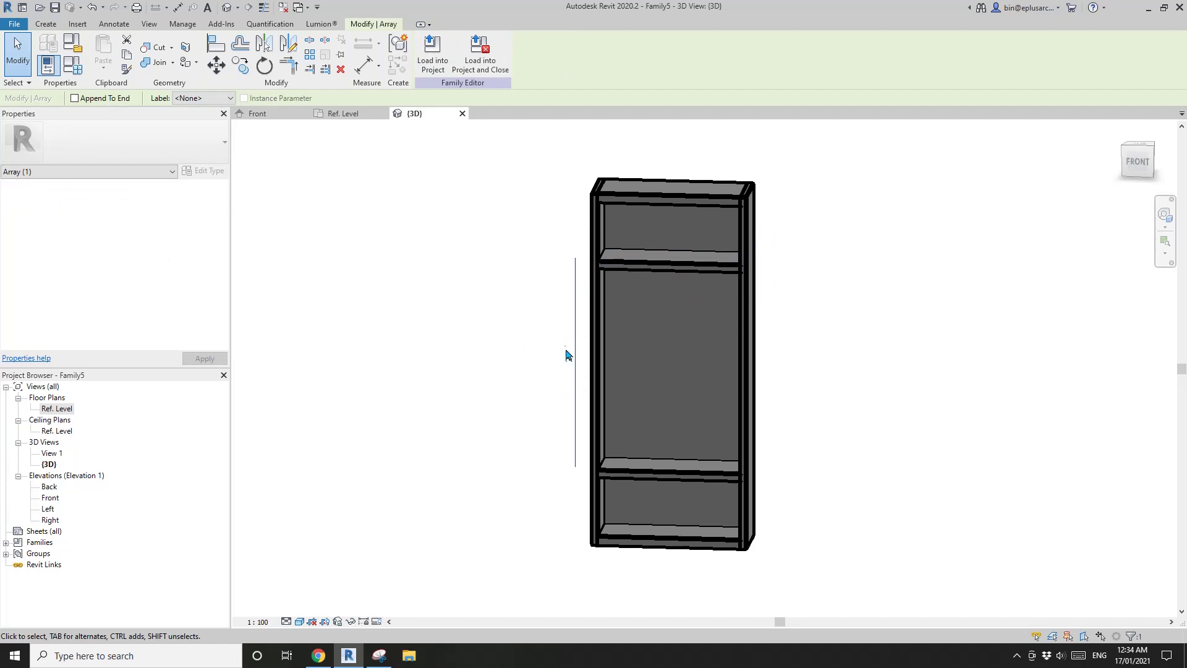
{"action": "left_click", "coordinate": [270, 360]}
{"action": "left_click", "coordinate": [576, 328]}
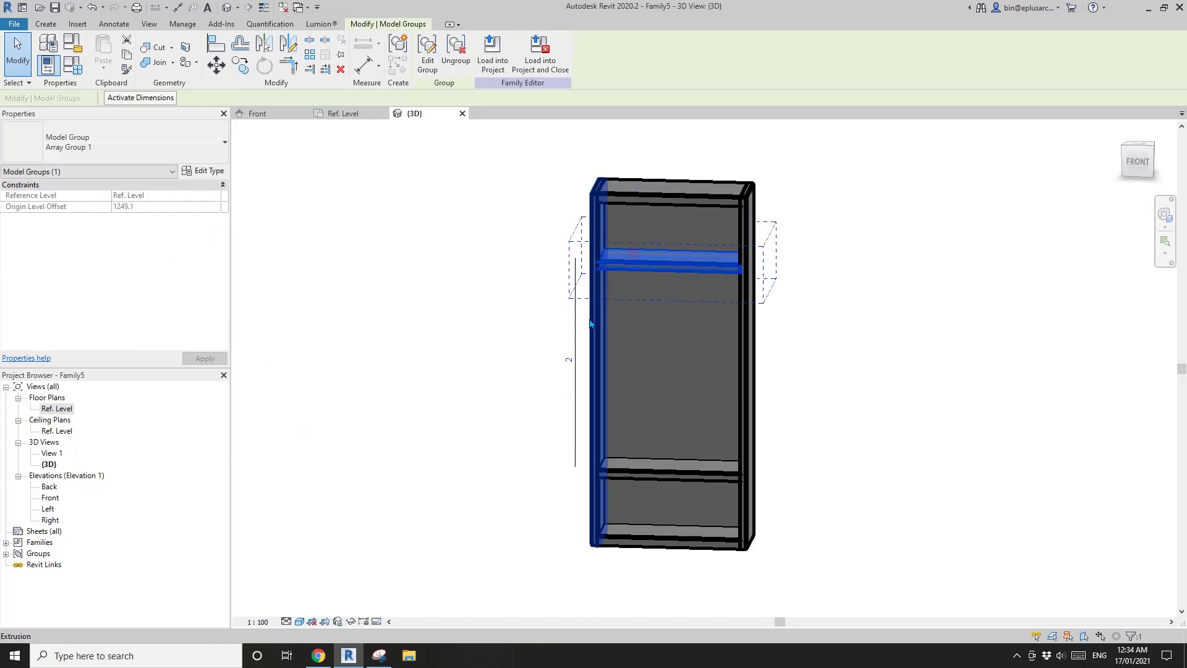
{"action": "left_click", "coordinate": [574, 322]}
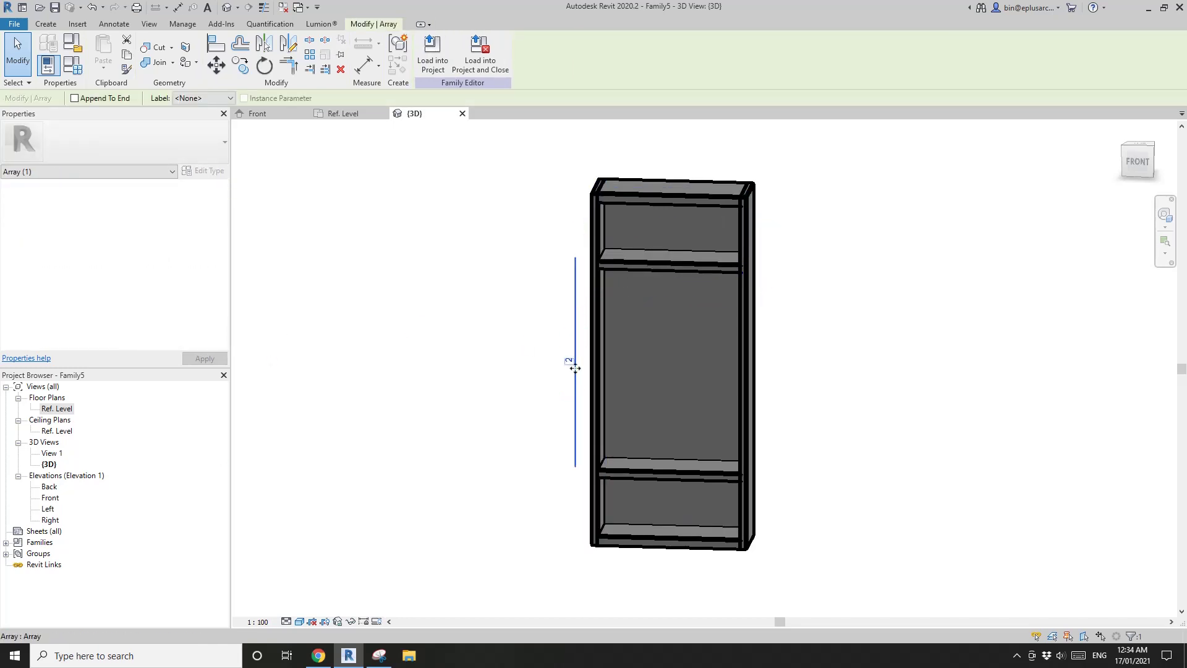
{"action": "left_click", "coordinate": [204, 98]}
{"action": "left_click", "coordinate": [200, 120]}
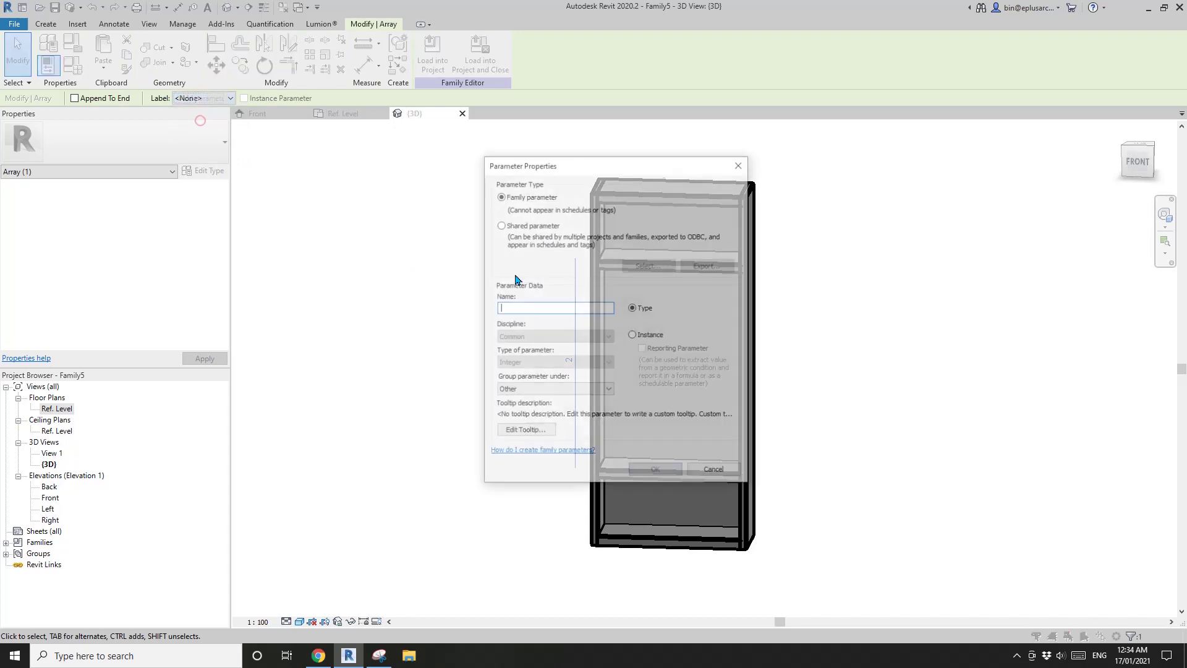
{"action": "type", "text": "No."}
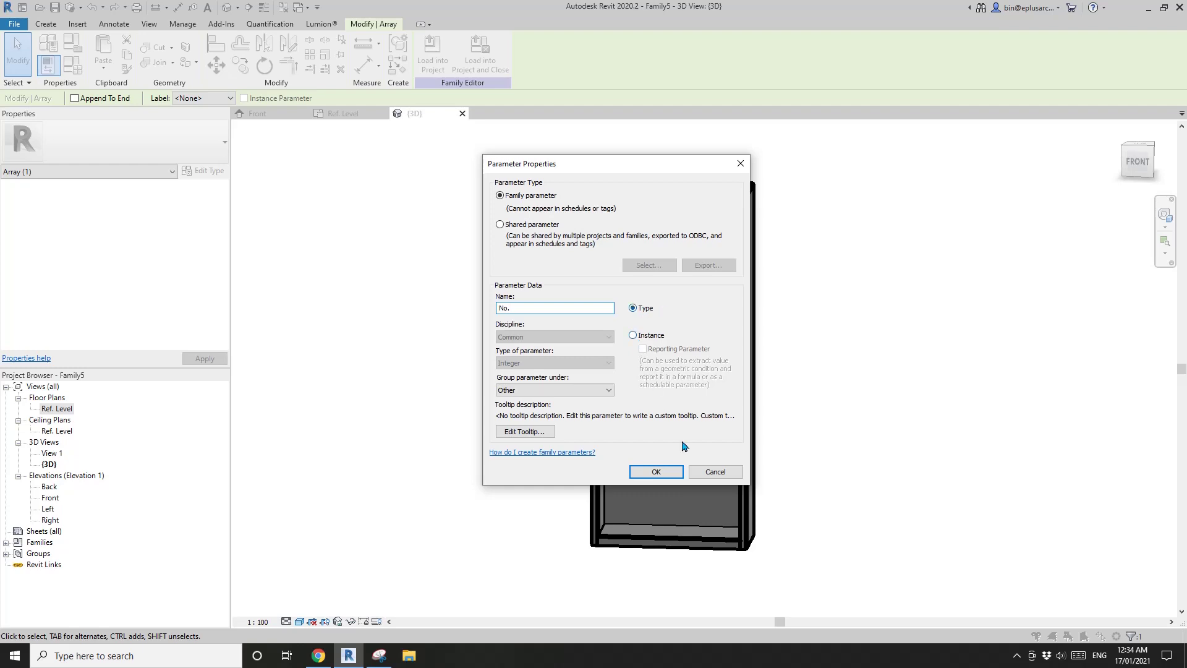
{"action": "left_click", "coordinate": [656, 471]}
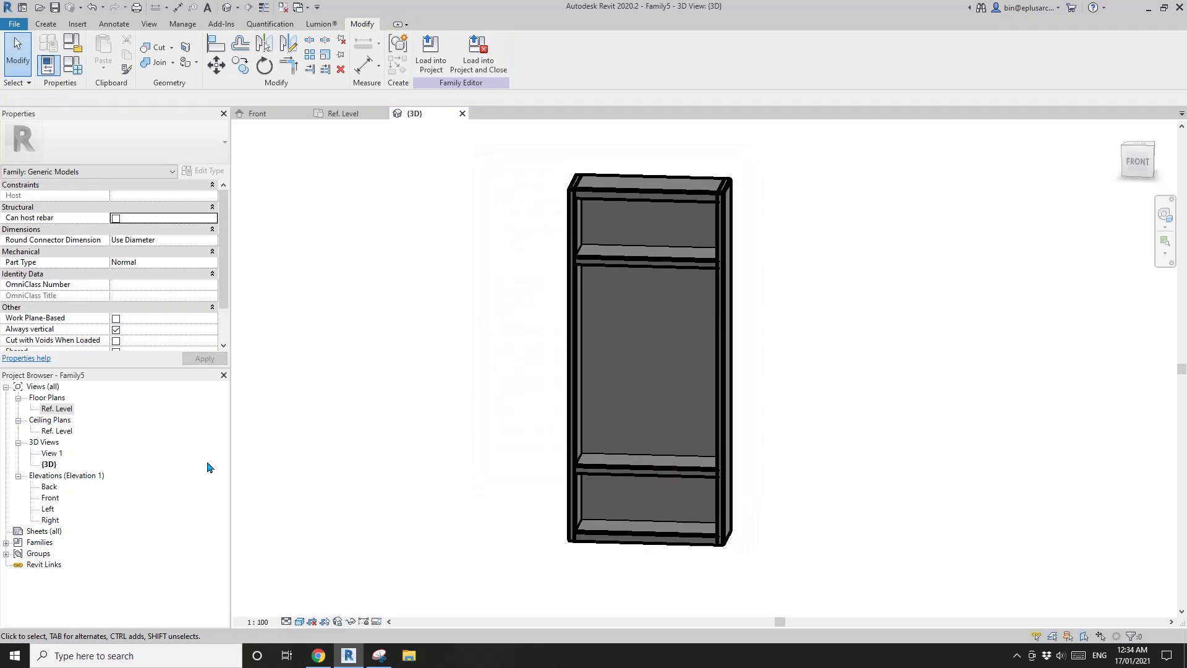
Set the family's Spacing parameter to 300 and the shelf count parameter No. to 5.
{"action": "middle_click_drag", "start_coordinate": [432, 312], "coordinate": [543, 307], "text": "shift"}
{"action": "left_click", "coordinate": [73, 75]}
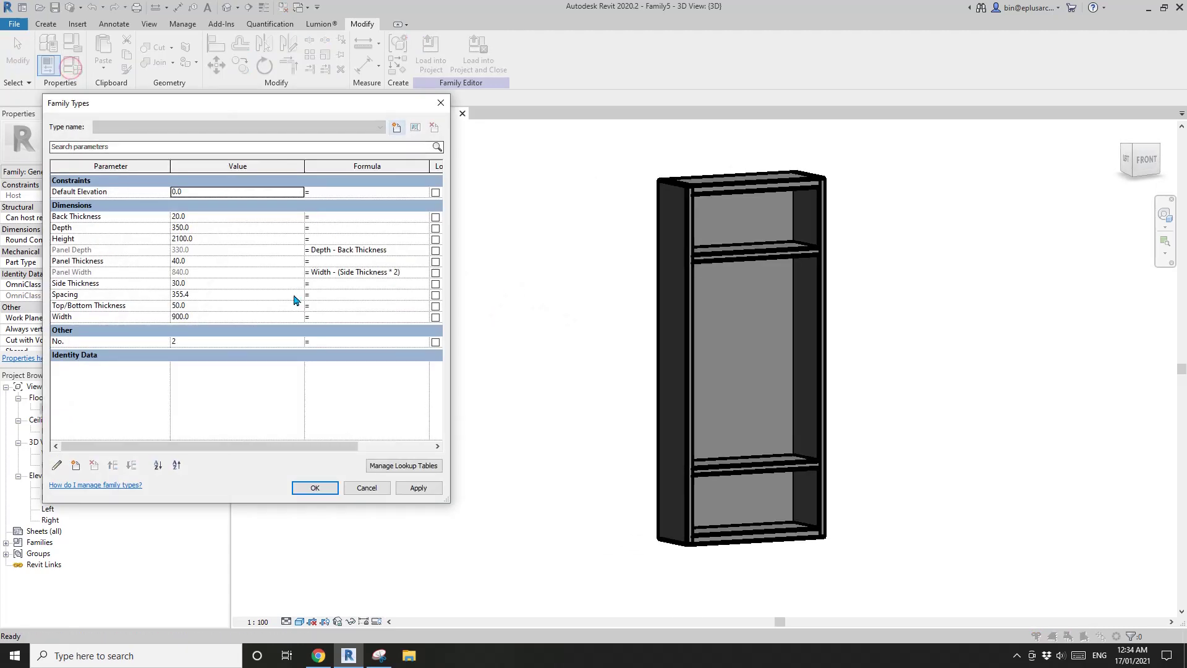
{"action": "left_click_drag", "start_coordinate": [173, 100], "coordinate": [261, 107]}
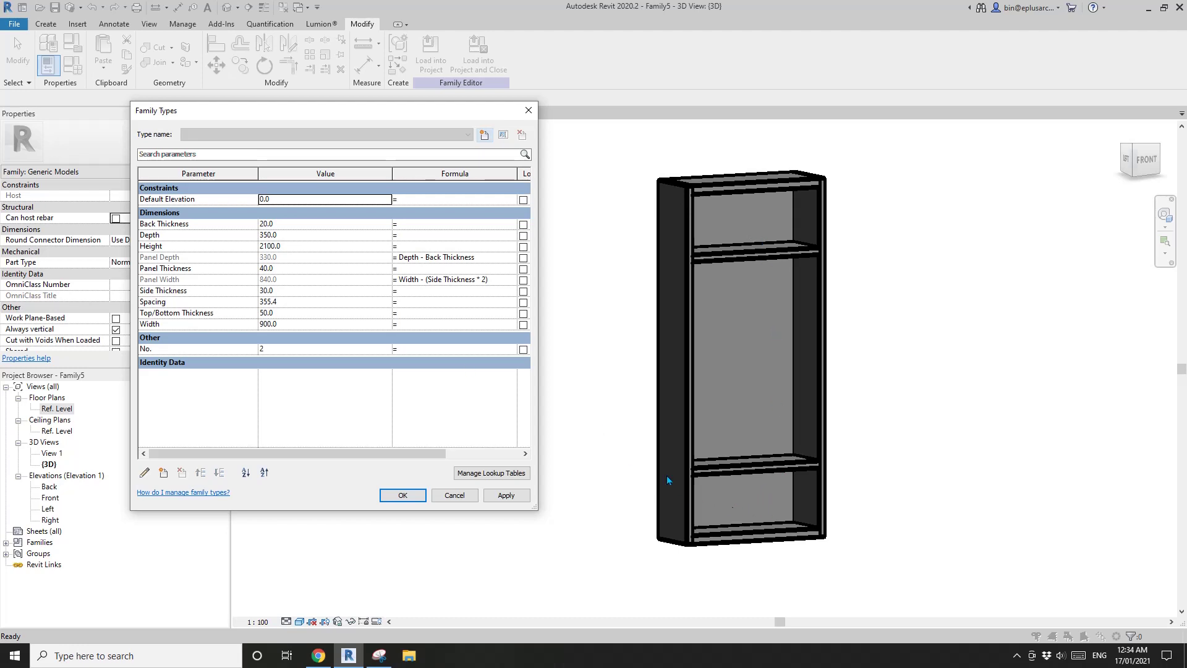
{"action": "left_click", "coordinate": [308, 305]}
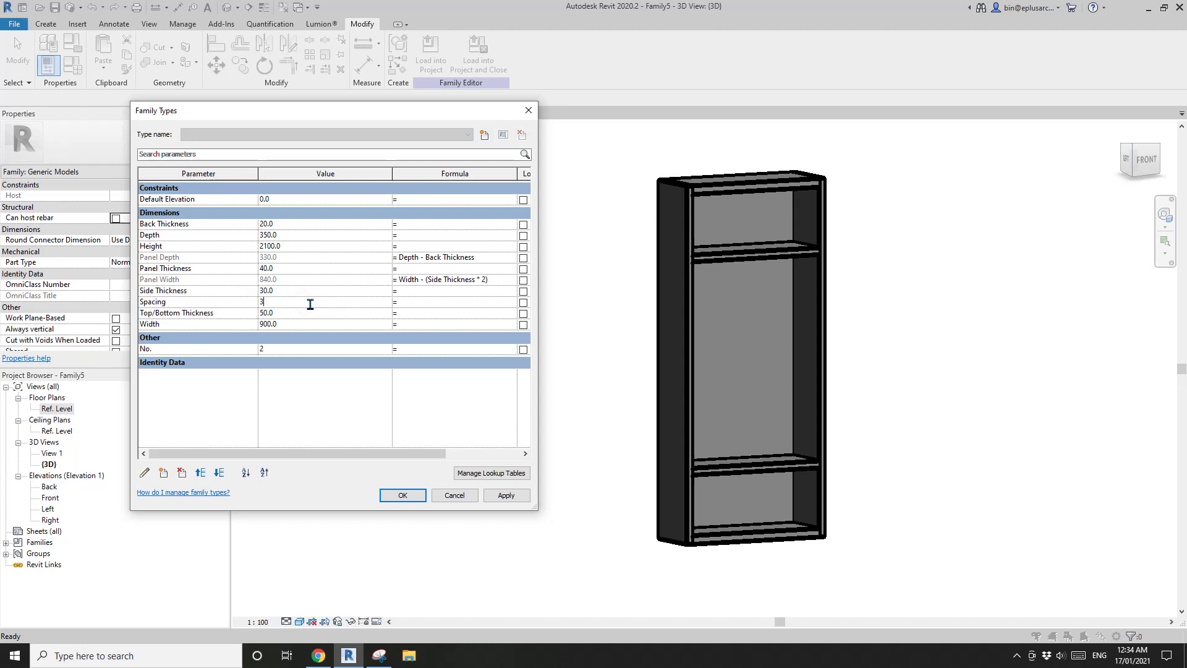
{"action": "left_click", "coordinate": [504, 494]}
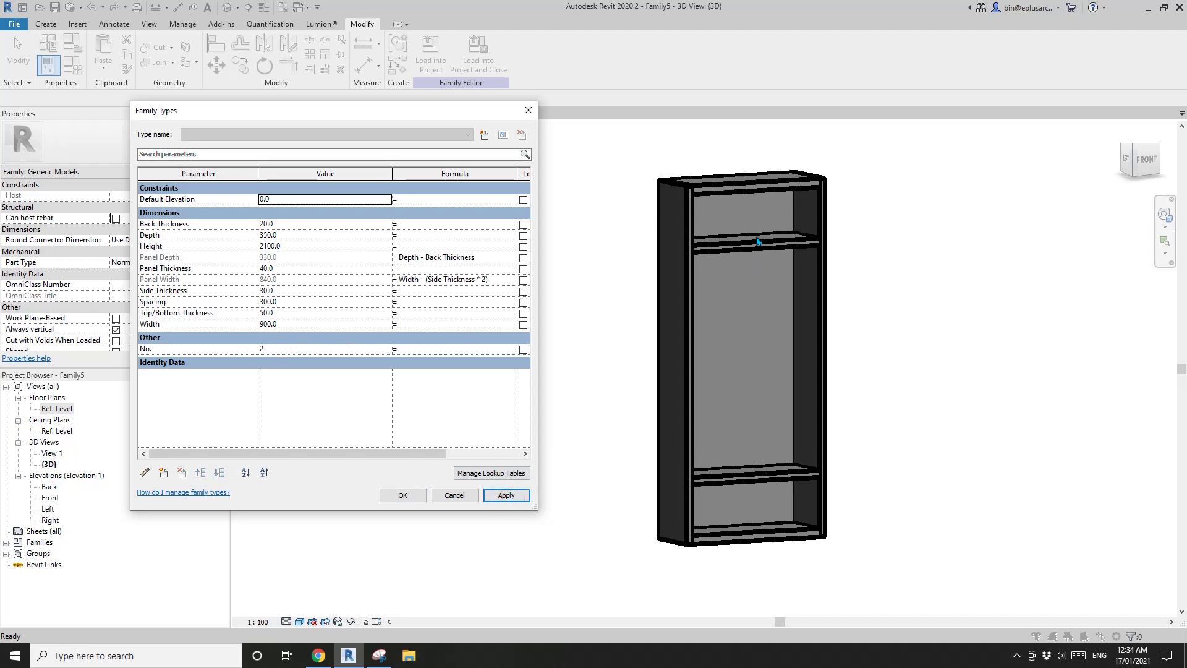
{"action": "left_click", "coordinate": [306, 350]}
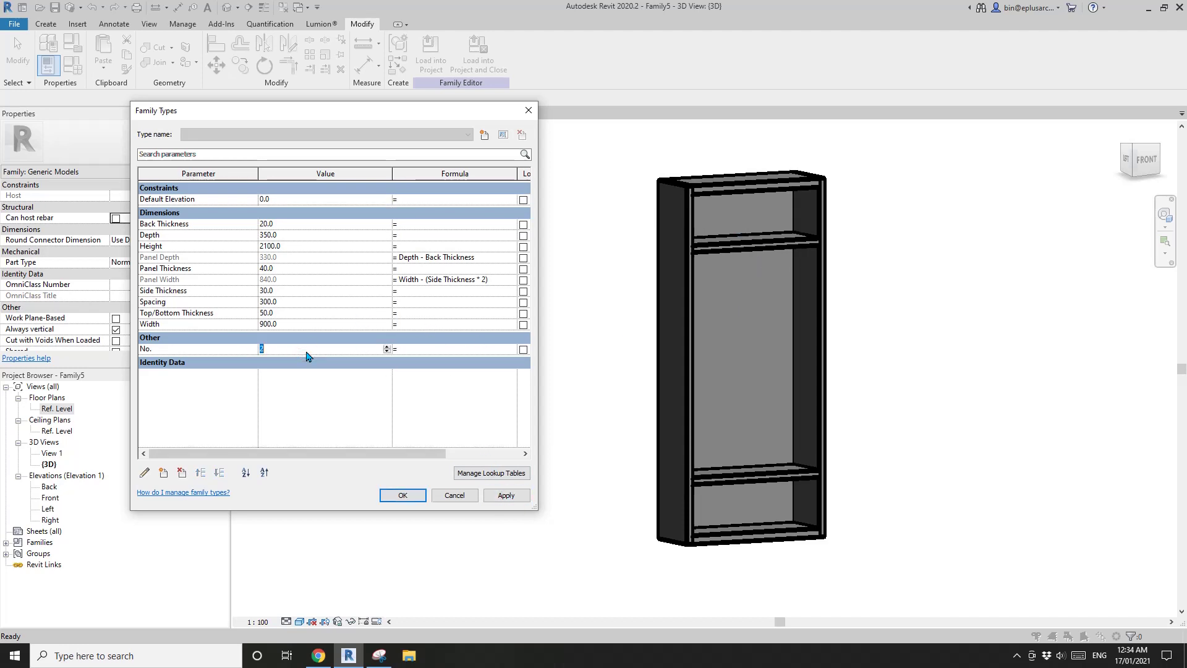
{"action": "left_click", "coordinate": [498, 494]}
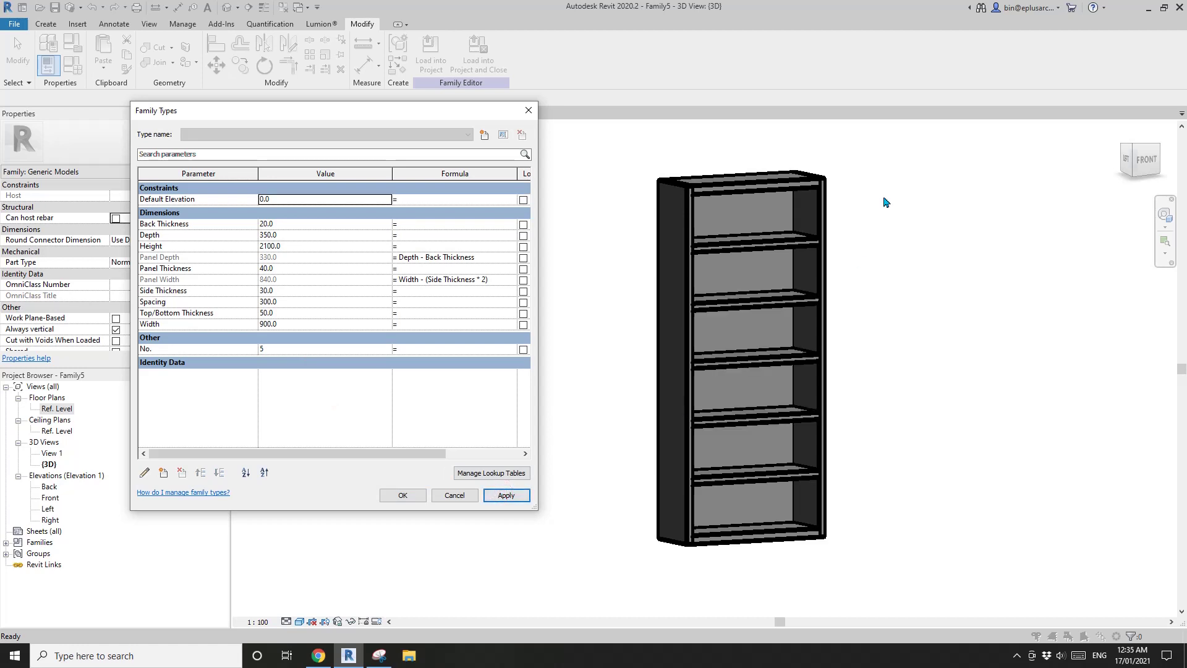
{"action": "left_click", "coordinate": [403, 494]}
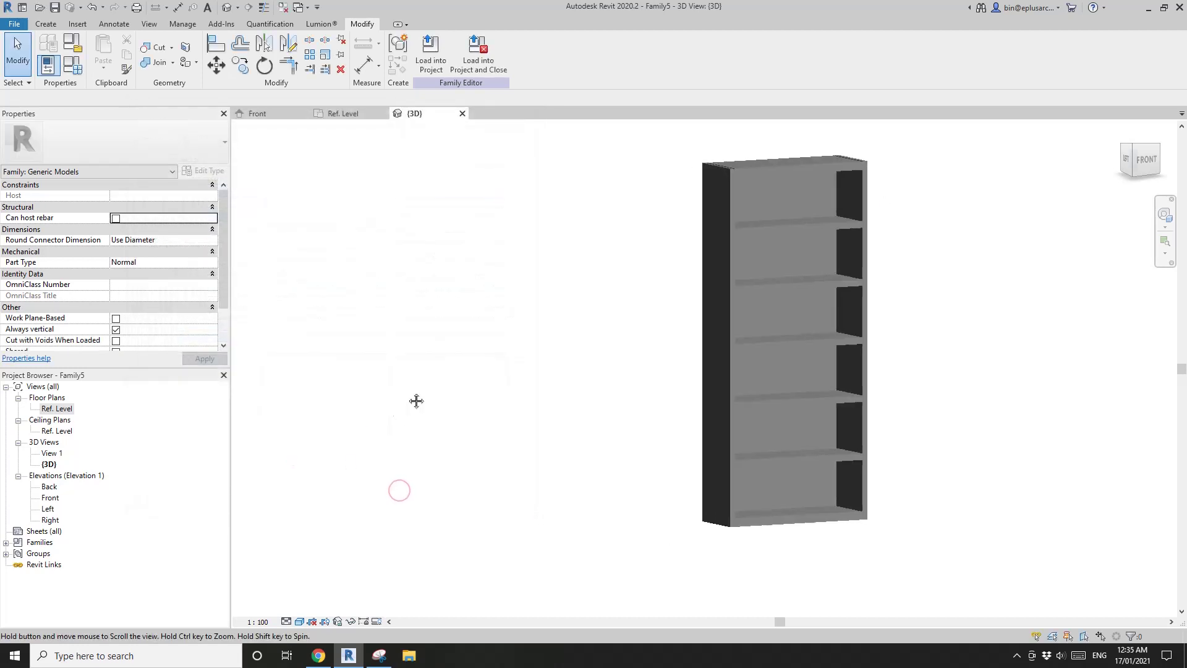
In the Front elevation, dimension the clear gap between the two uppermost shelves as a check and delete that dimension.
{"action": "double_click", "coordinate": [50, 497]}
{"action": "scroll", "coordinate": [717, 435], "scroll_direction": "up", "scroll_amount": 2}
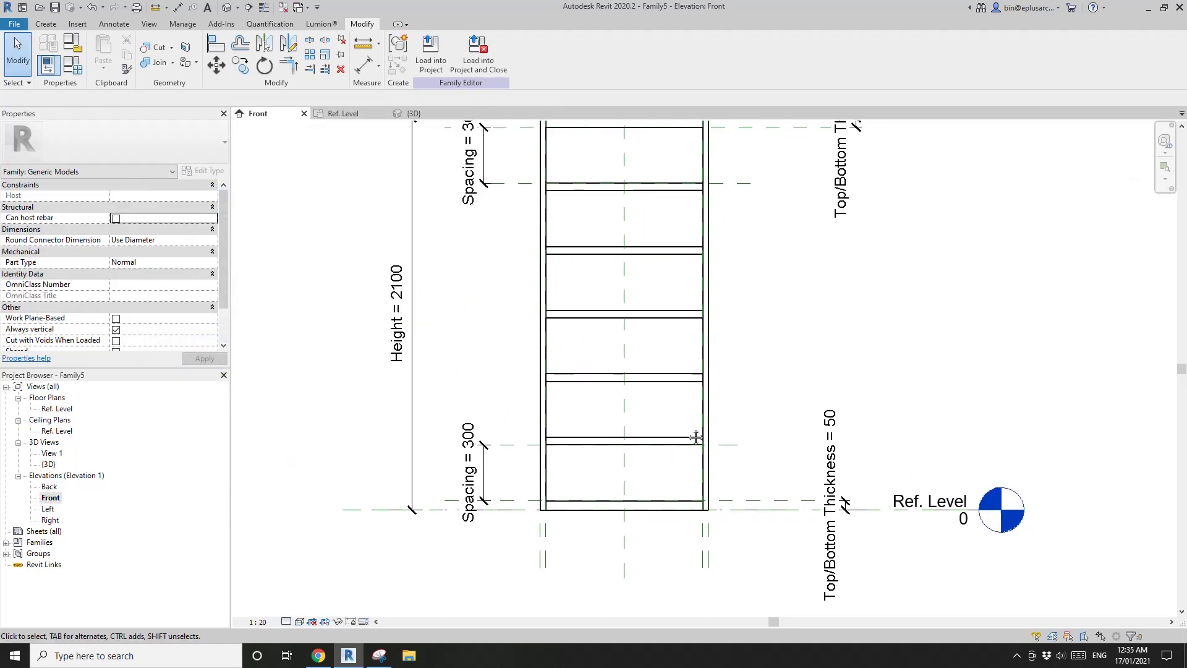
{"action": "scroll", "coordinate": [621, 378], "scroll_direction": "down", "scroll_amount": 2}
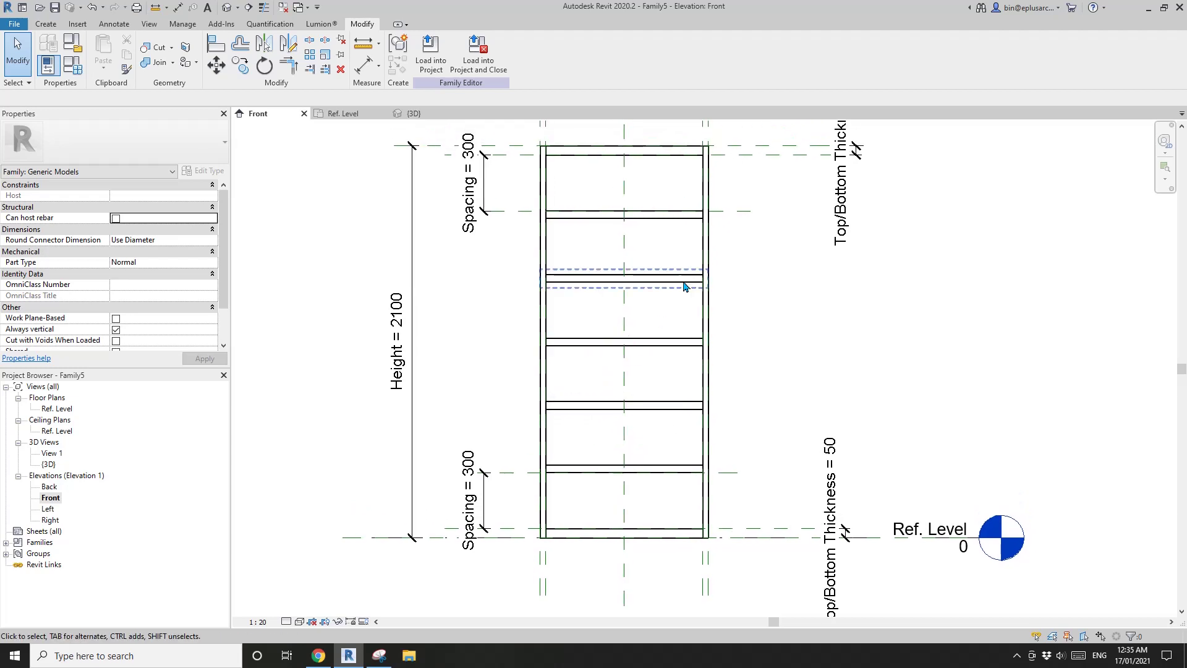
{"action": "scroll", "coordinate": [609, 346], "scroll_direction": "up", "scroll_amount": 2}
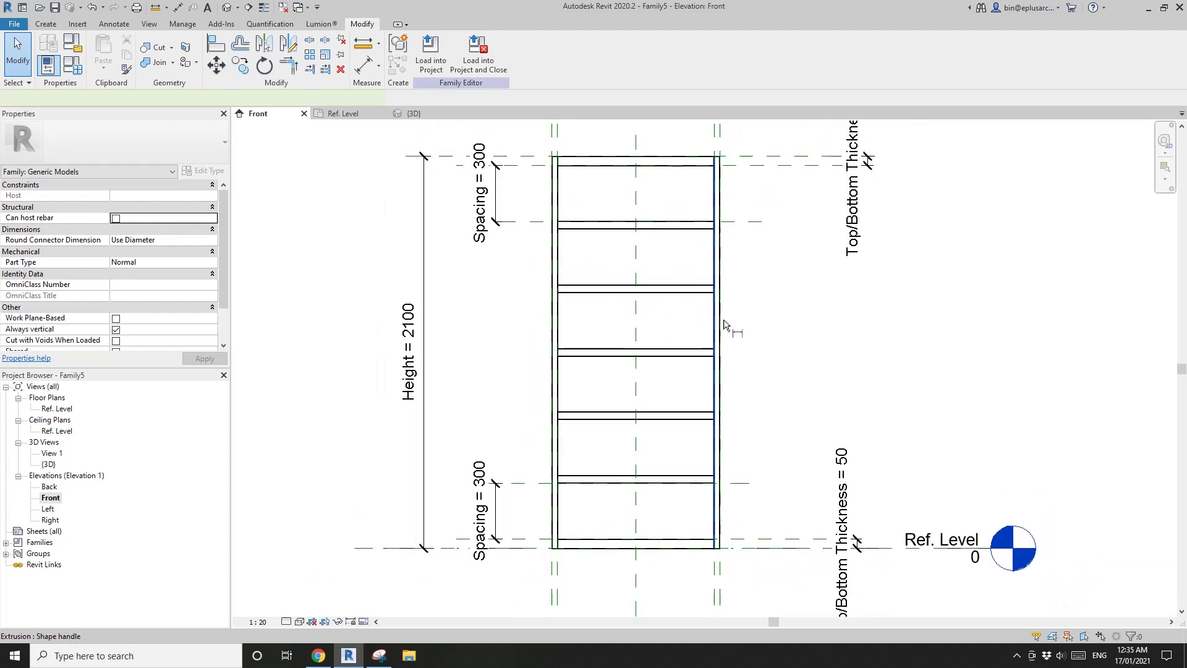
{"action": "key", "text": "d"}
{"action": "key", "text": "i"}
{"action": "left_click", "coordinate": [679, 303]}
{"action": "left_click", "coordinate": [676, 239]}
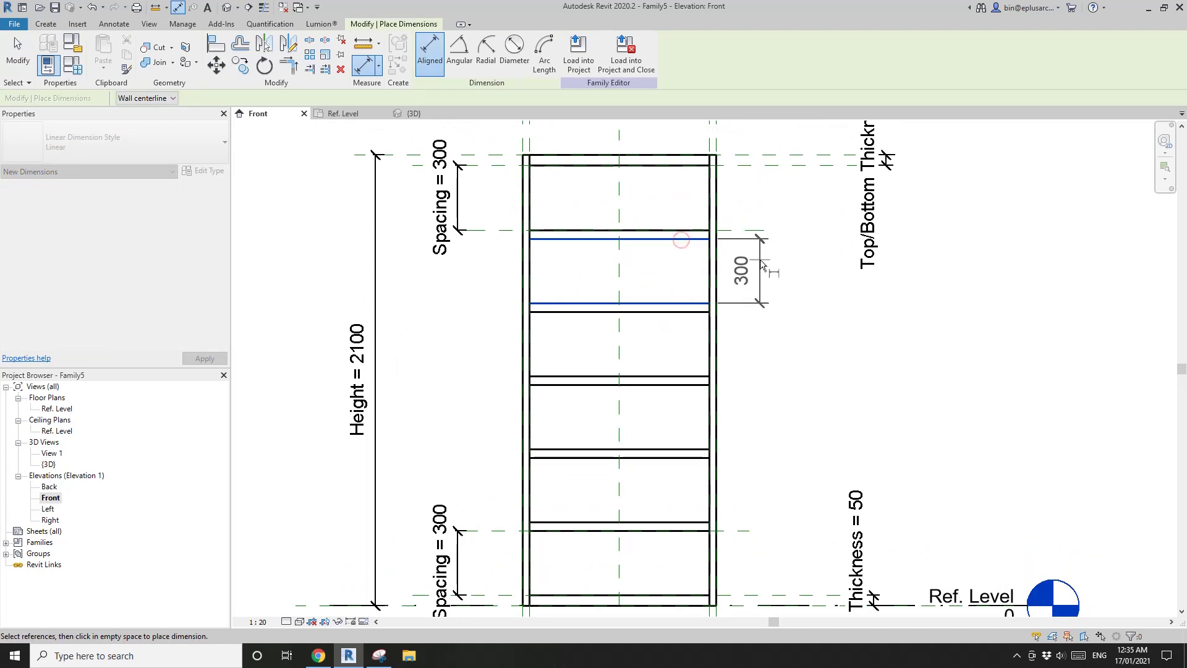
{"action": "left_click", "coordinate": [757, 272]}
{"action": "scroll", "coordinate": [618, 420], "scroll_direction": "down", "scroll_amount": 1}
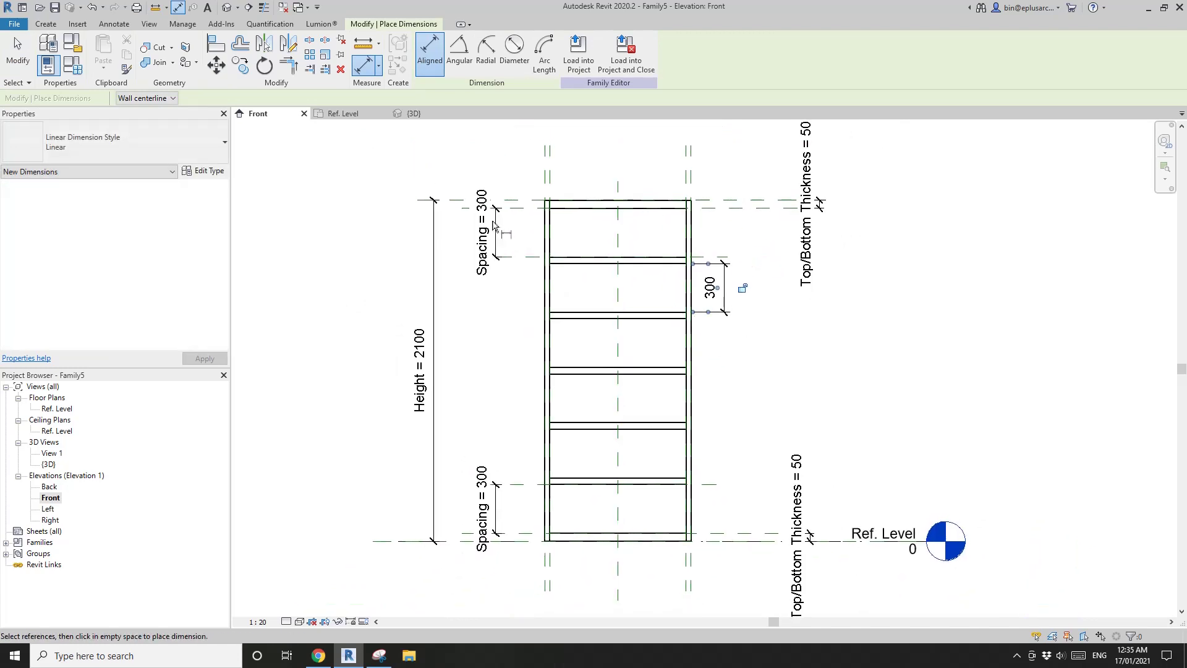
{"action": "key", "text": "Escape"}
{"action": "key", "text": "Escape"}
{"action": "left_click", "coordinate": [709, 287]}
{"action": "key", "text": "Delete"}
Test the shelf count by applying No. = 6 in the family types, and set it back to 5.
{"action": "middle_click_drag", "start_coordinate": [651, 313], "coordinate": [761, 318]}
{"action": "left_click", "coordinate": [72, 64]}
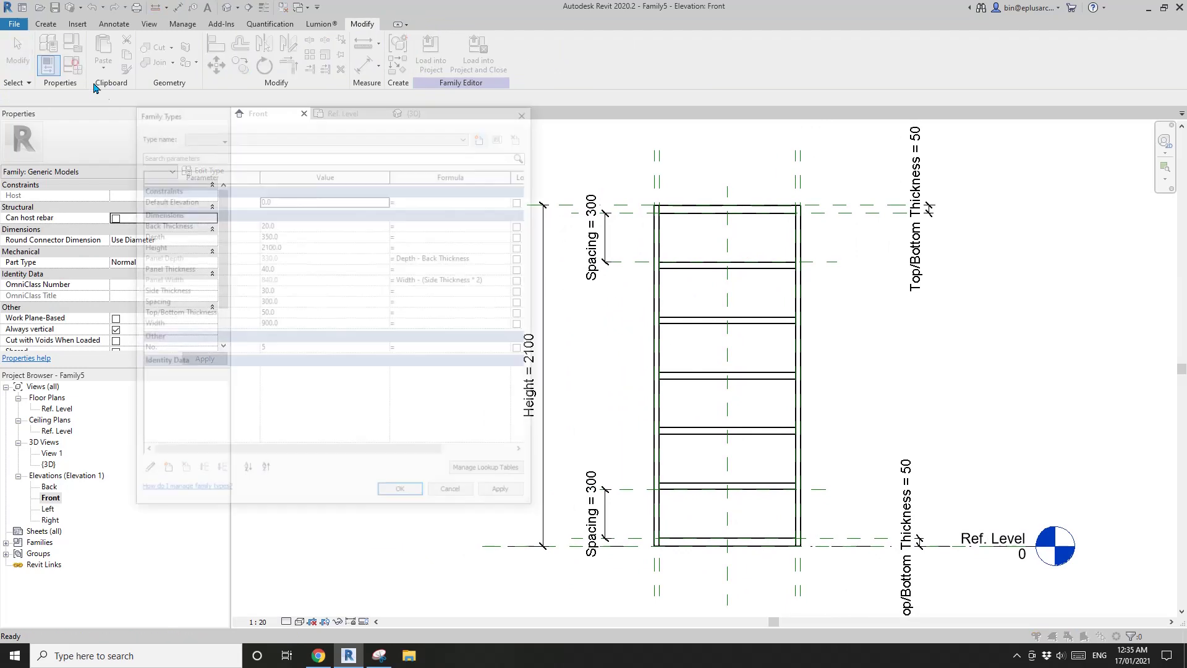
{"action": "left_click", "coordinate": [282, 349]}
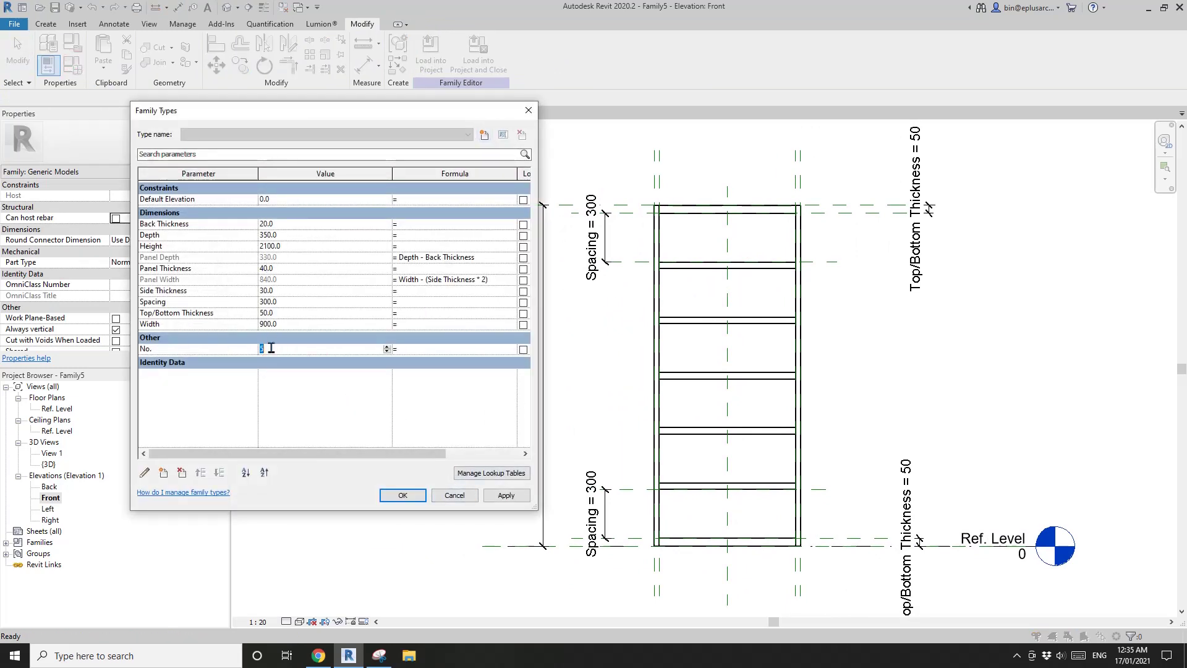
{"action": "left_click", "coordinate": [504, 495]}
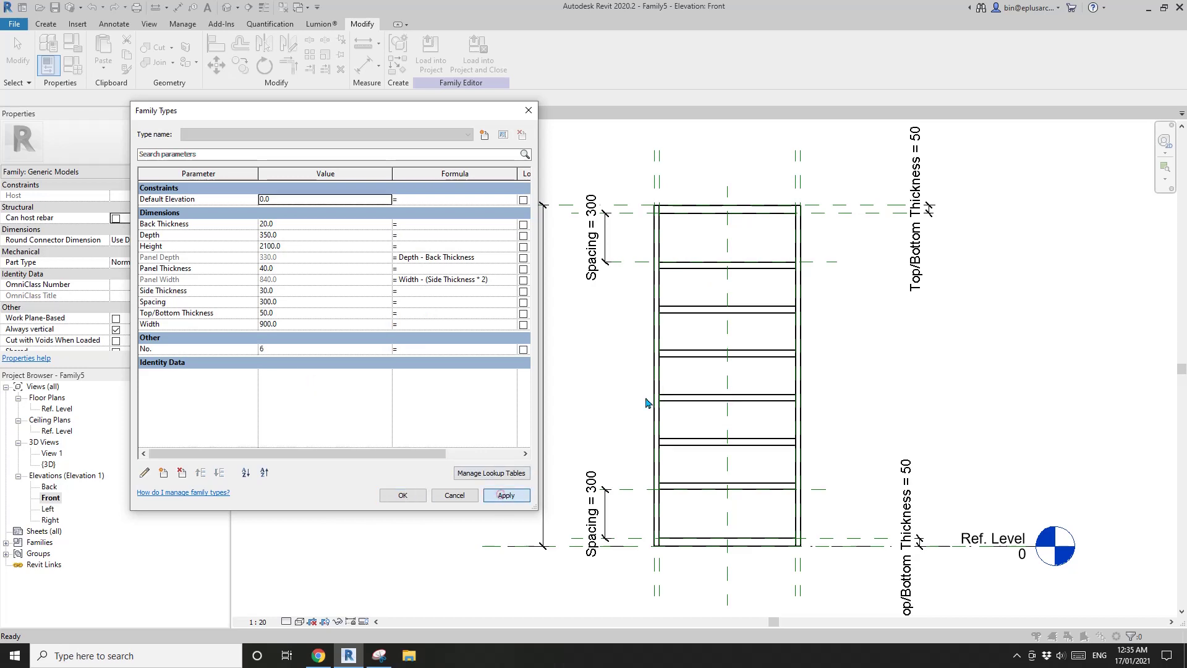
{"action": "left_click", "coordinate": [296, 349]}
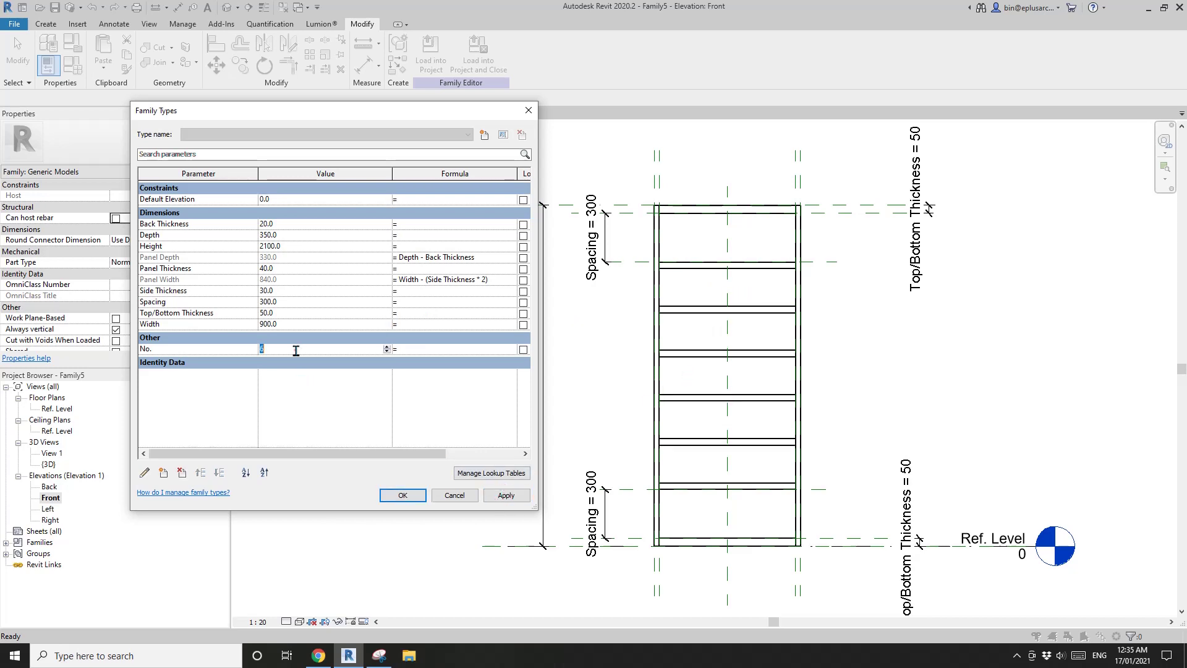
{"action": "type", "text": "5"}
{"action": "left_click", "coordinate": [504, 495]}
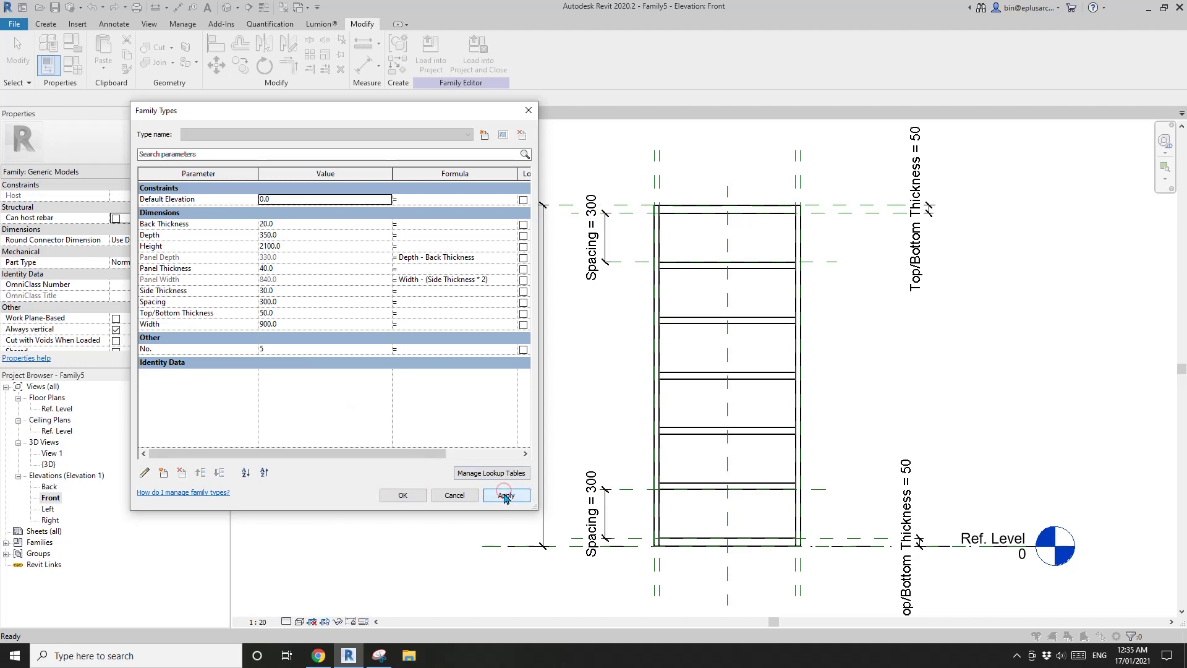
Set Spacing to 400 and No. to 4 in the family types and accept the values.
{"action": "left_click", "coordinate": [287, 239]}
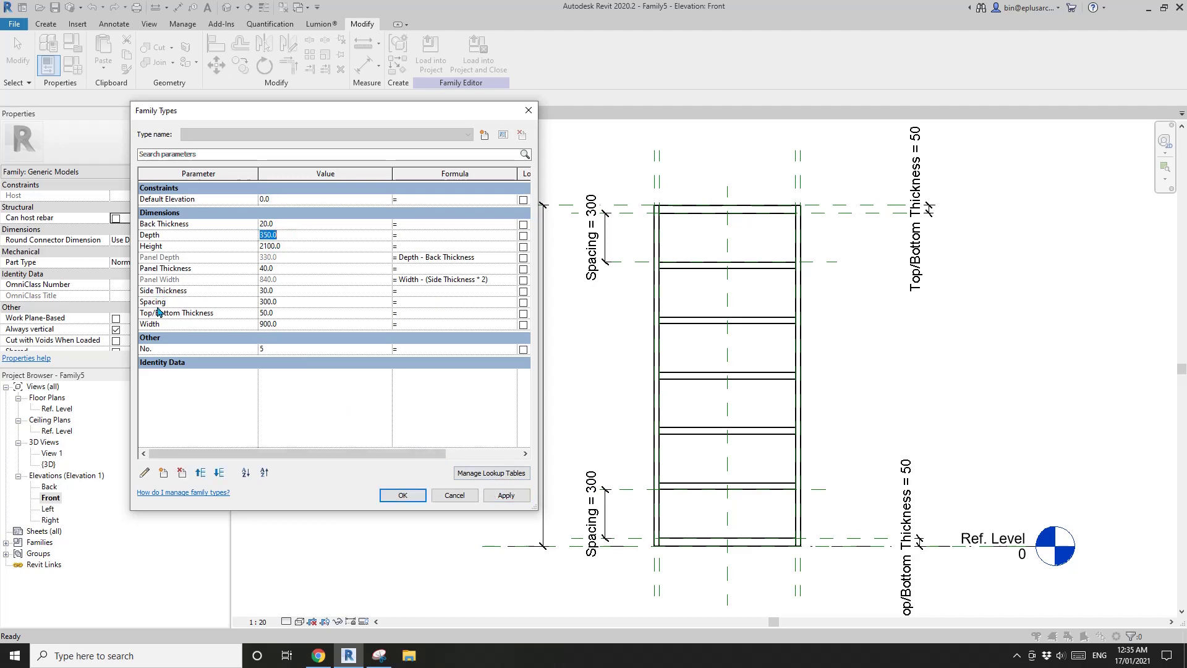
{"action": "left_click", "coordinate": [307, 301]}
{"action": "left_click", "coordinate": [506, 495]}
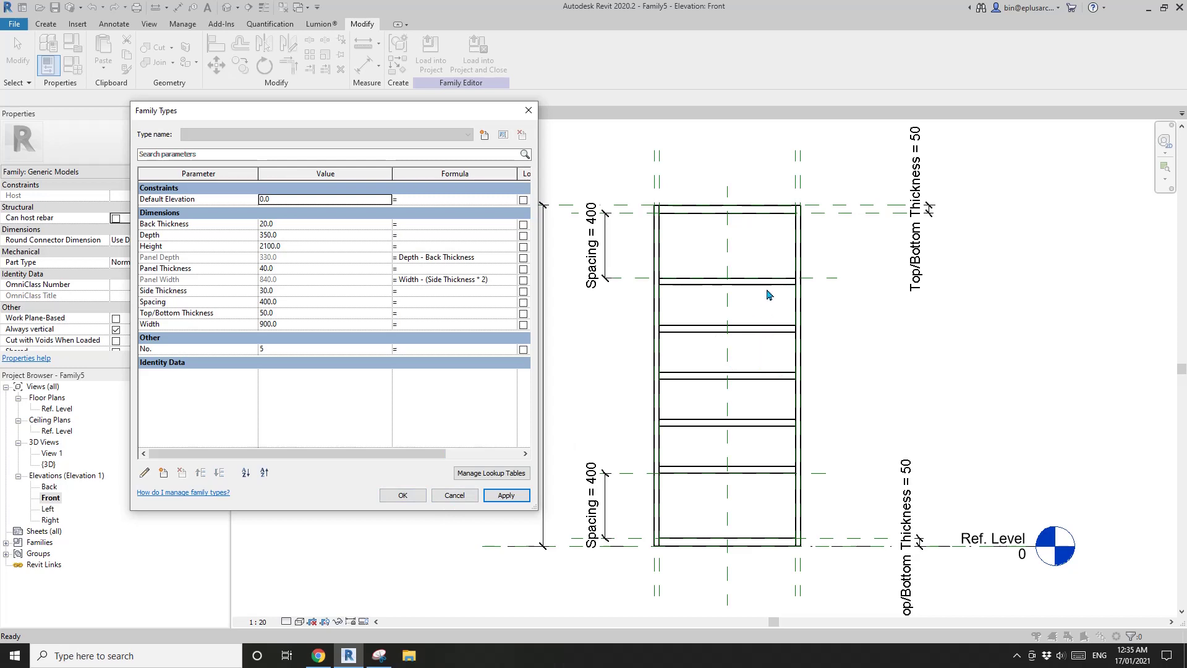
{"action": "left_click", "coordinate": [282, 350]}
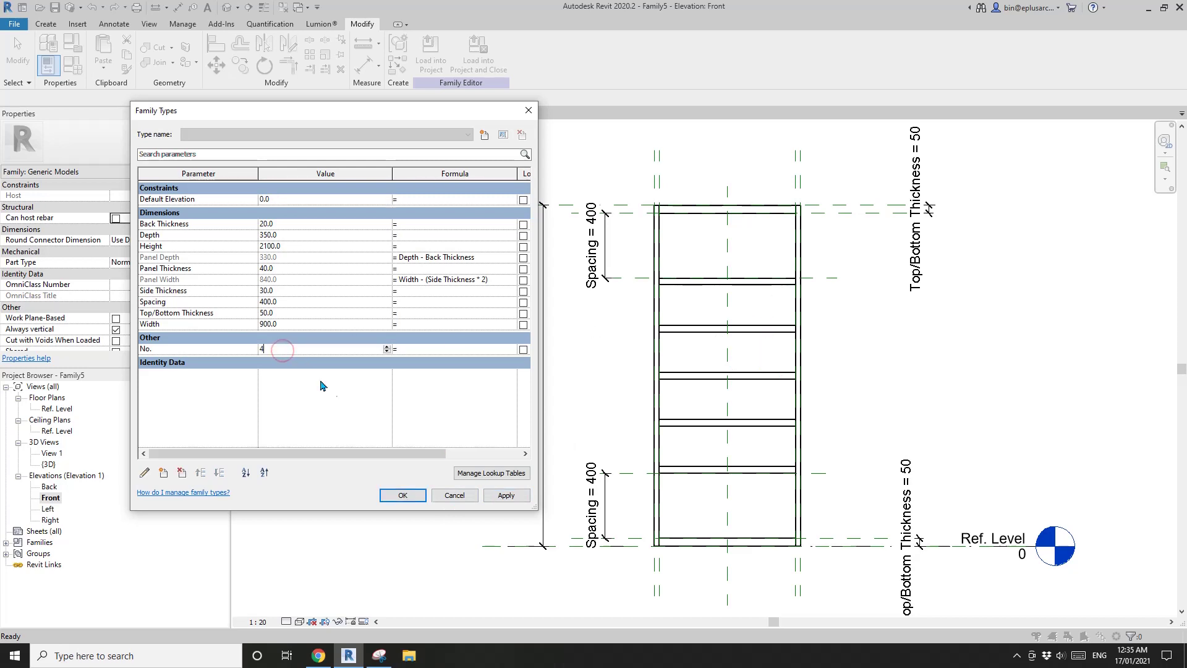
{"action": "type", "text": "4"}
{"action": "left_click", "coordinate": [506, 496]}
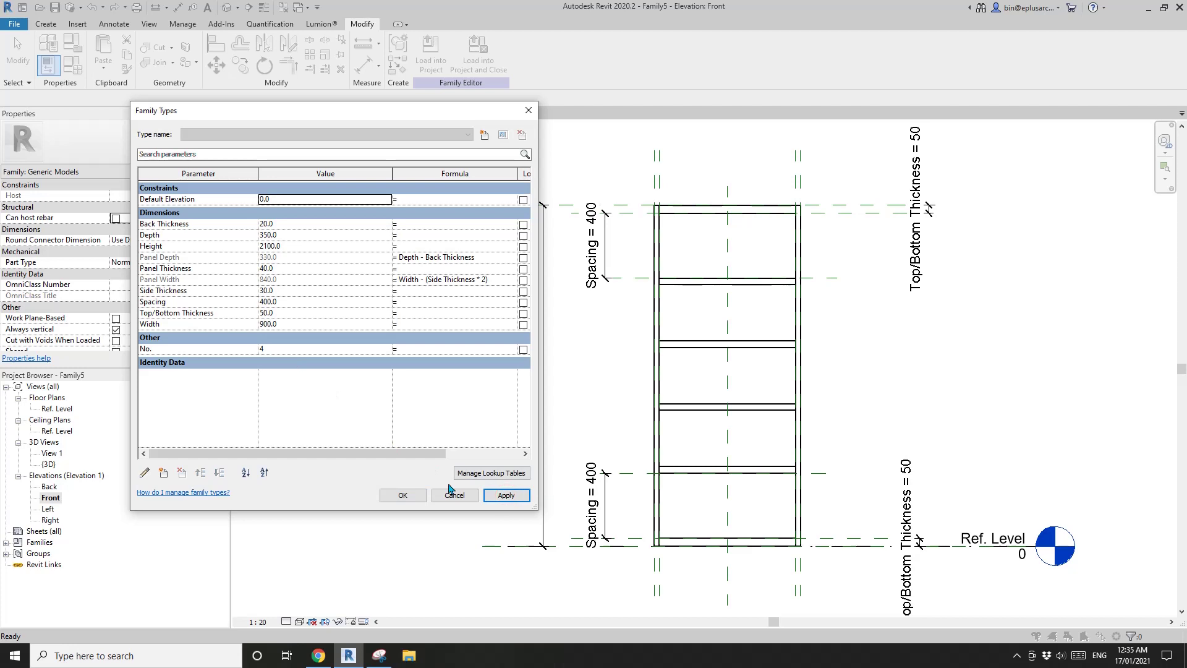
{"action": "left_click", "coordinate": [407, 497]}
Examine the shelf layout in the Front elevation and view the whole bookcase from an angle in 3D.
{"action": "middle_click_drag", "start_coordinate": [707, 383], "coordinate": [567, 310]}
{"action": "scroll", "coordinate": [661, 393], "scroll_direction": "down", "scroll_amount": 1}
{"action": "scroll", "coordinate": [709, 406], "scroll_direction": "up", "scroll_amount": 1}
{"action": "scroll", "coordinate": [523, 320], "scroll_direction": "down", "scroll_amount": 1}
{"action": "scroll", "coordinate": [506, 330], "scroll_direction": "up", "scroll_amount": 1}
{"action": "scroll", "coordinate": [514, 335], "scroll_direction": "down", "scroll_amount": 1}
{"action": "middle_click_drag", "start_coordinate": [660, 335], "coordinate": [648, 361]}
{"action": "left_click", "coordinate": [252, 7]}
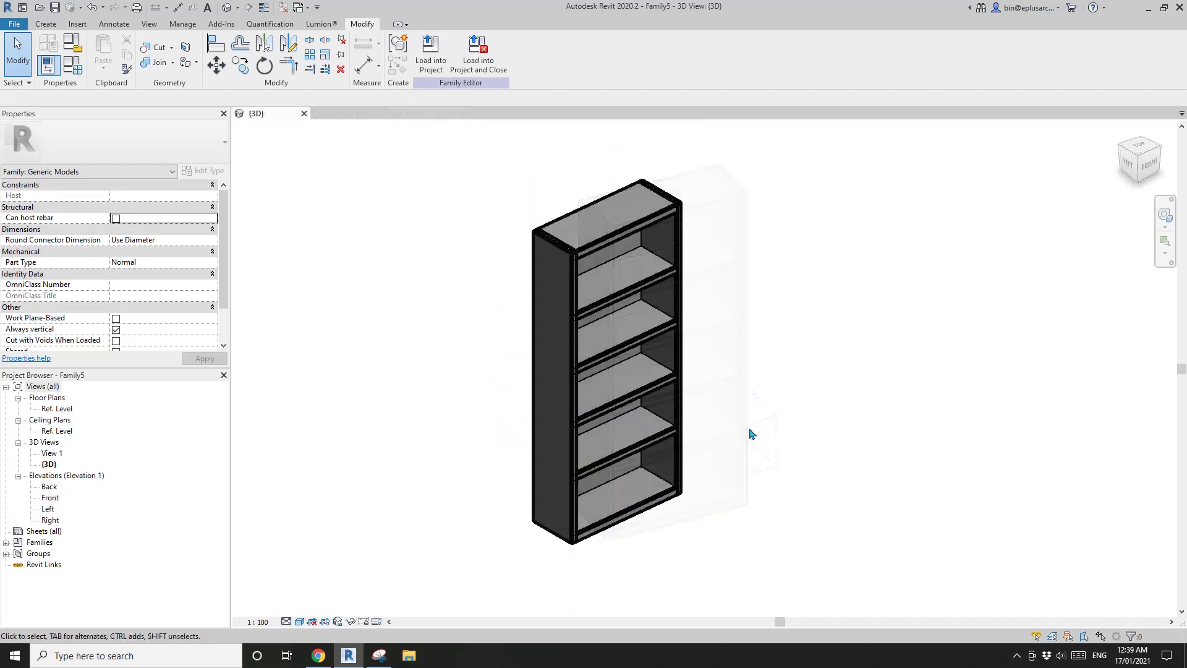
{"action": "middle_click_drag", "start_coordinate": [738, 431], "coordinate": [720, 451], "text": "shift"}
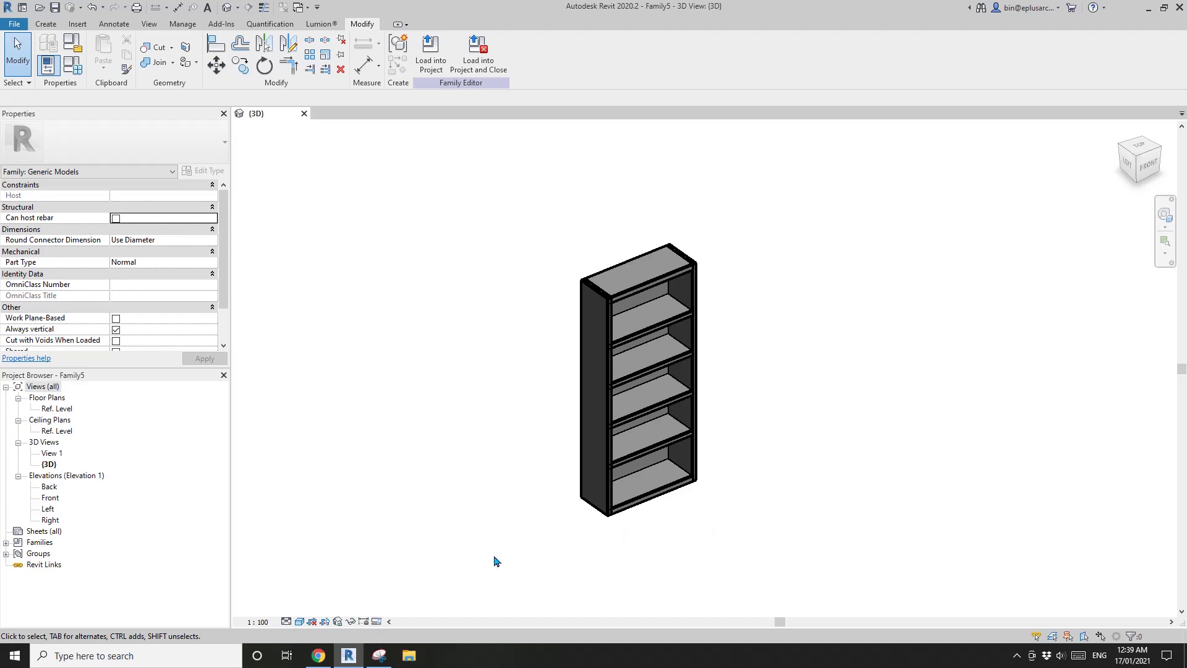
{"action": "middle_click_drag", "start_coordinate": [714, 475], "coordinate": [696, 484], "text": "shift"}
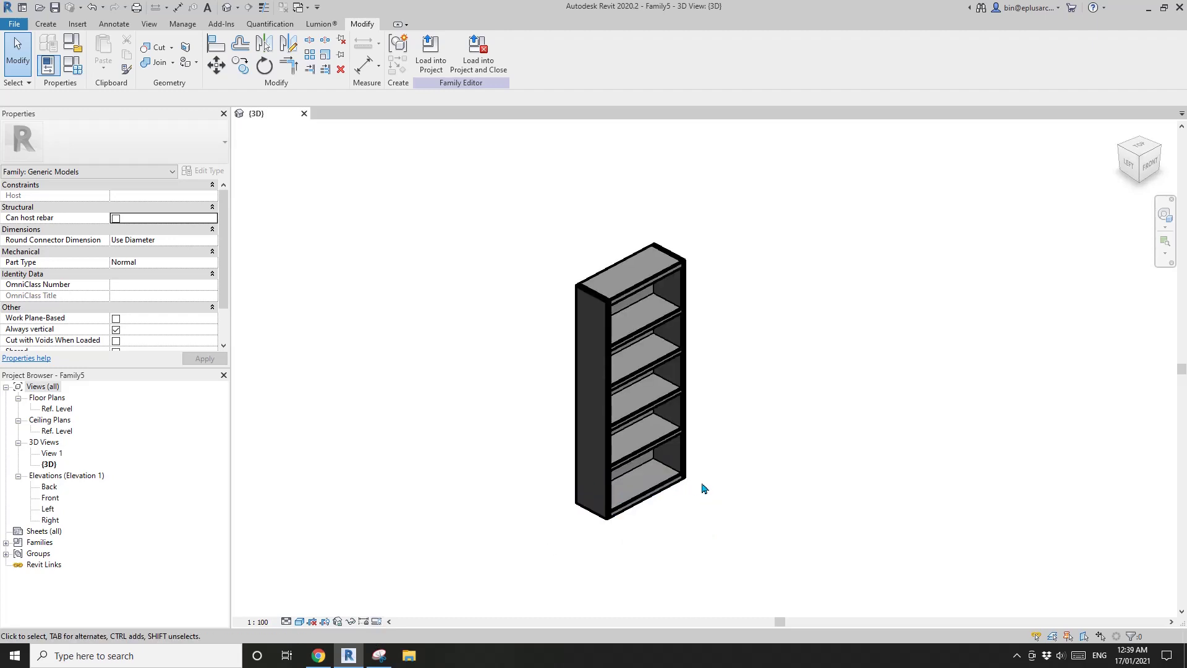